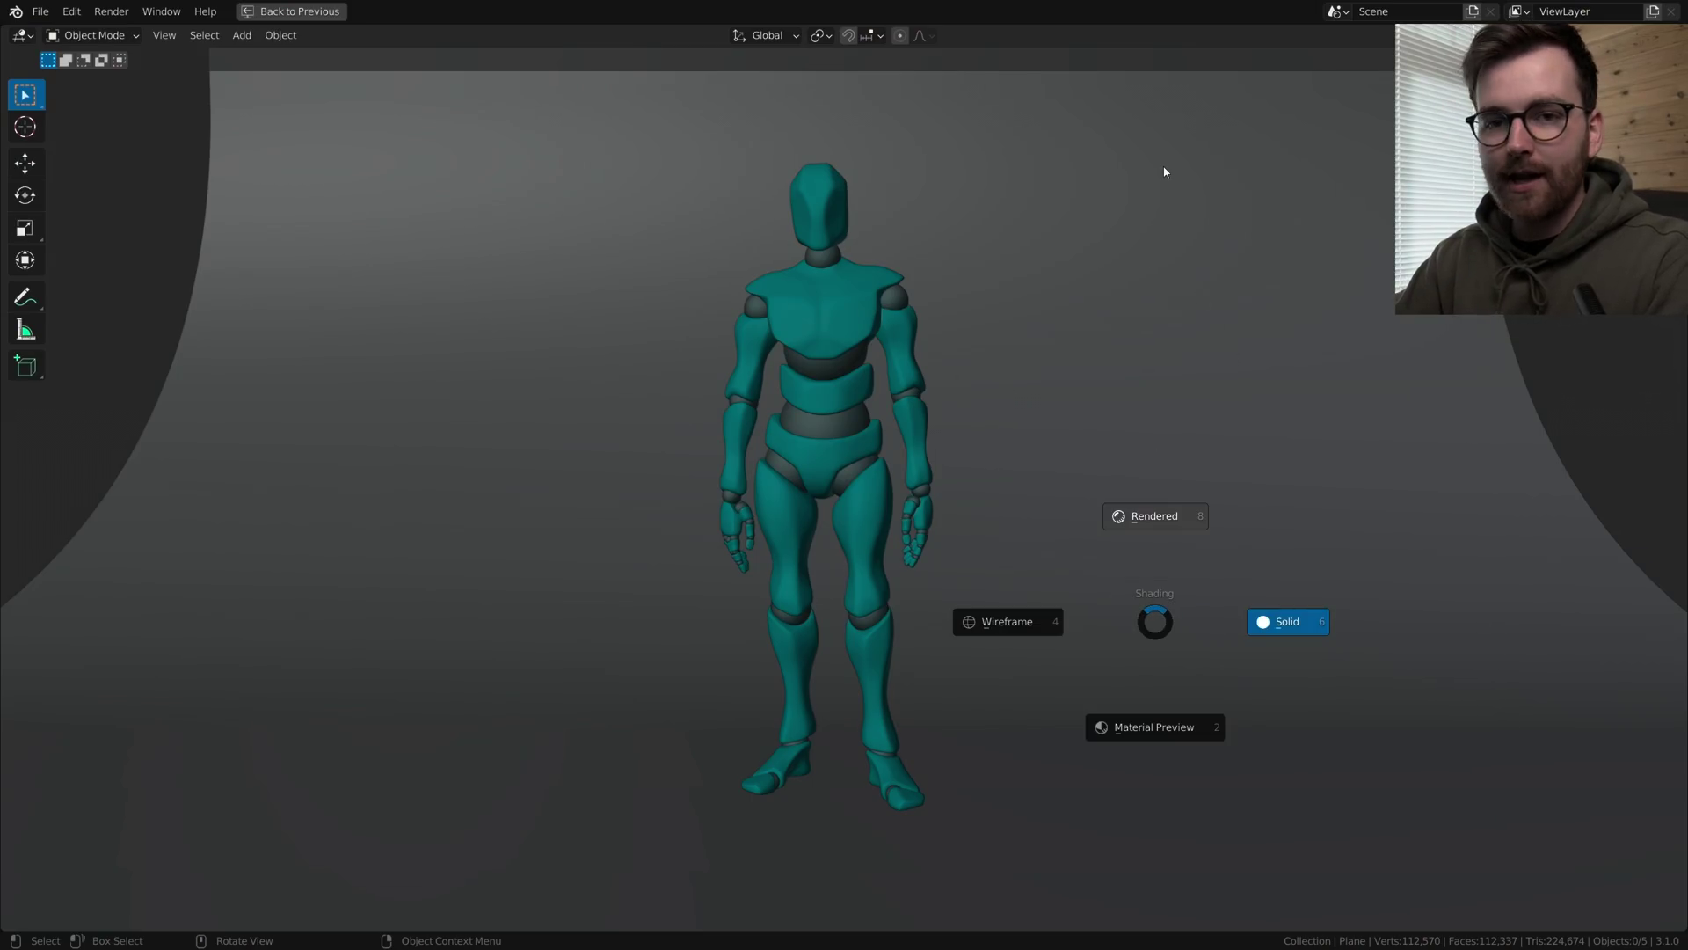
click(1289, 621)
middle_drag(999, 510, 1209, 475)
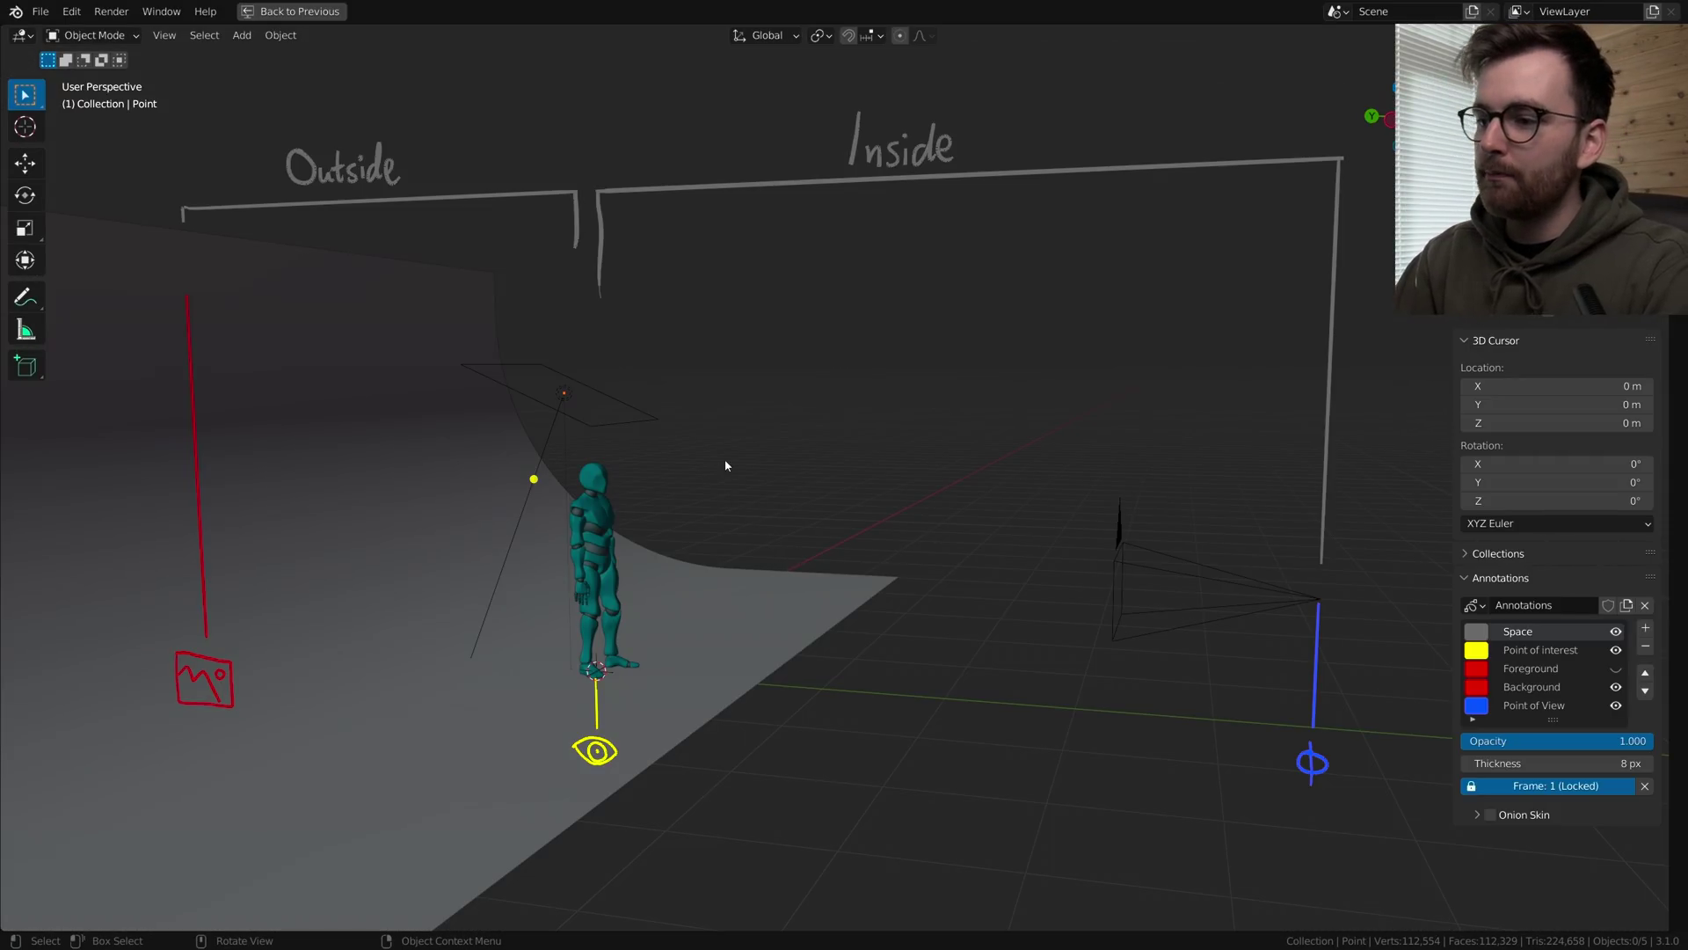
middle_drag(791, 479, 846, 484)
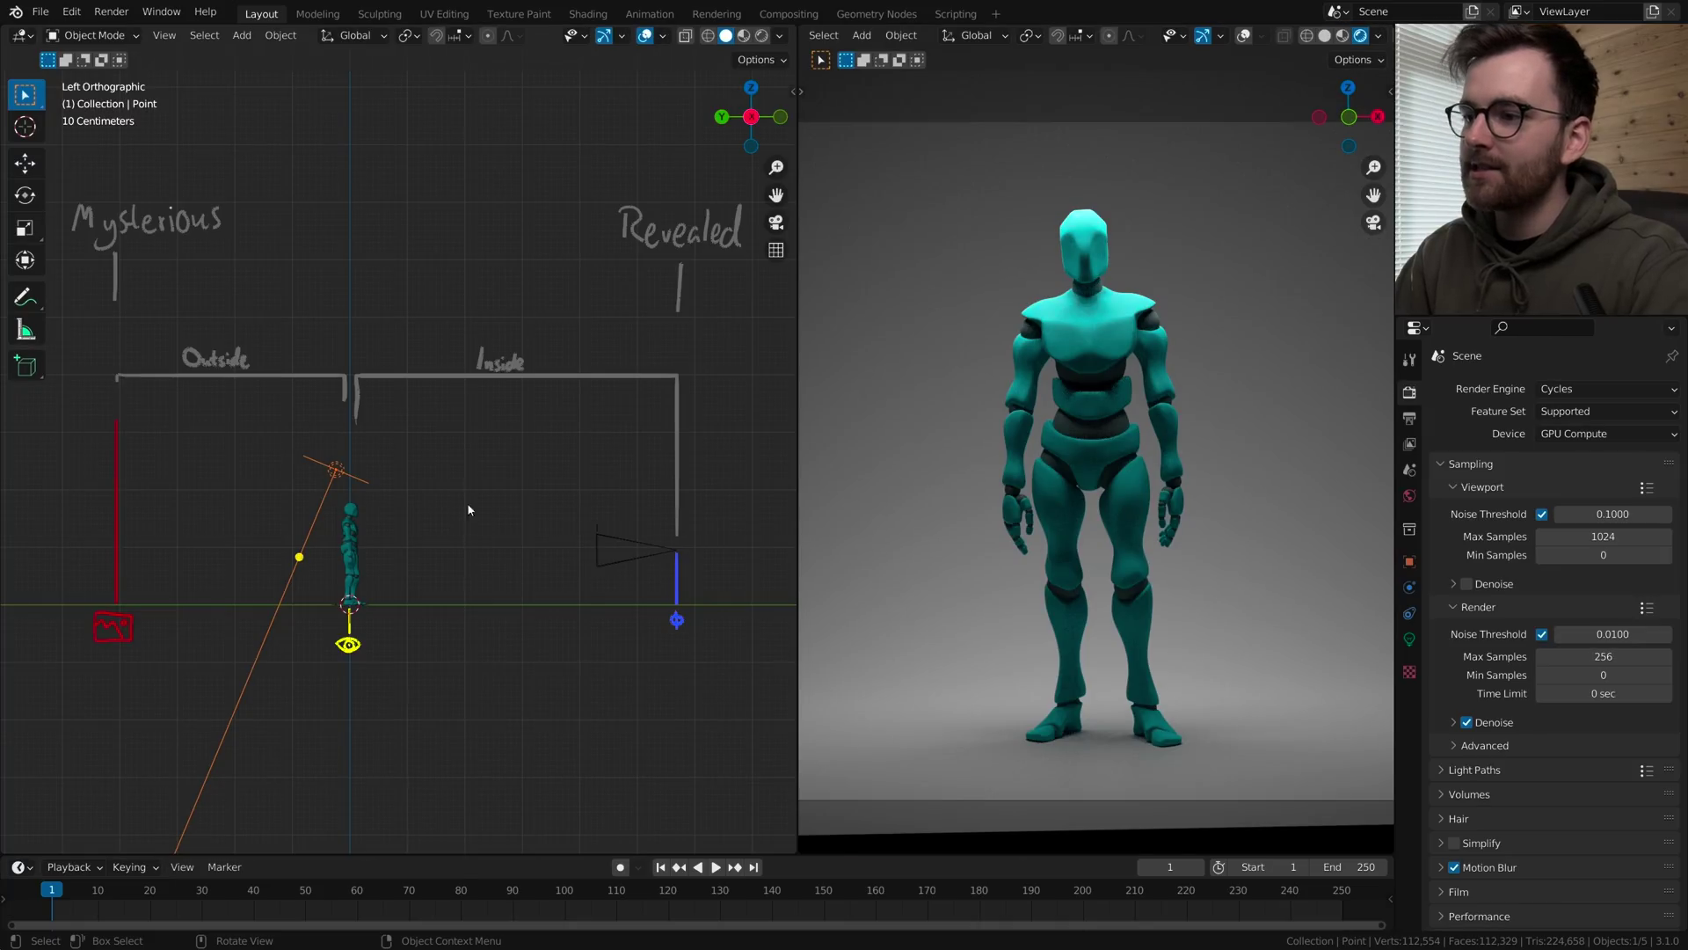
key(g)
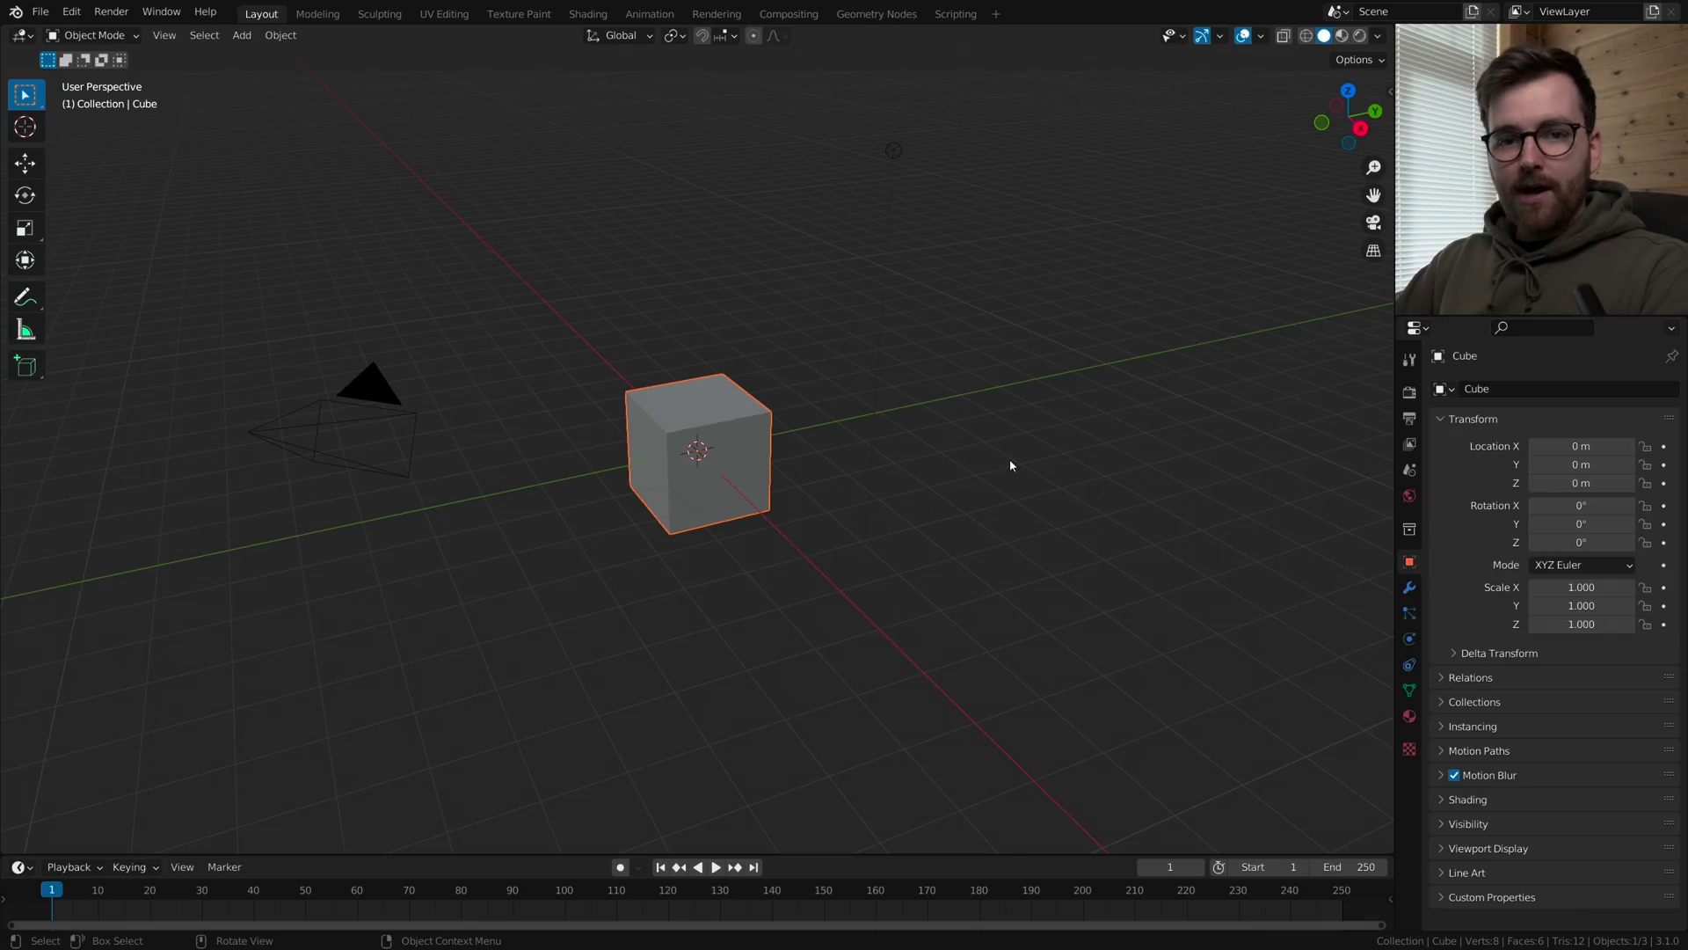
- Delete all the default objects from the new scene
key(a)
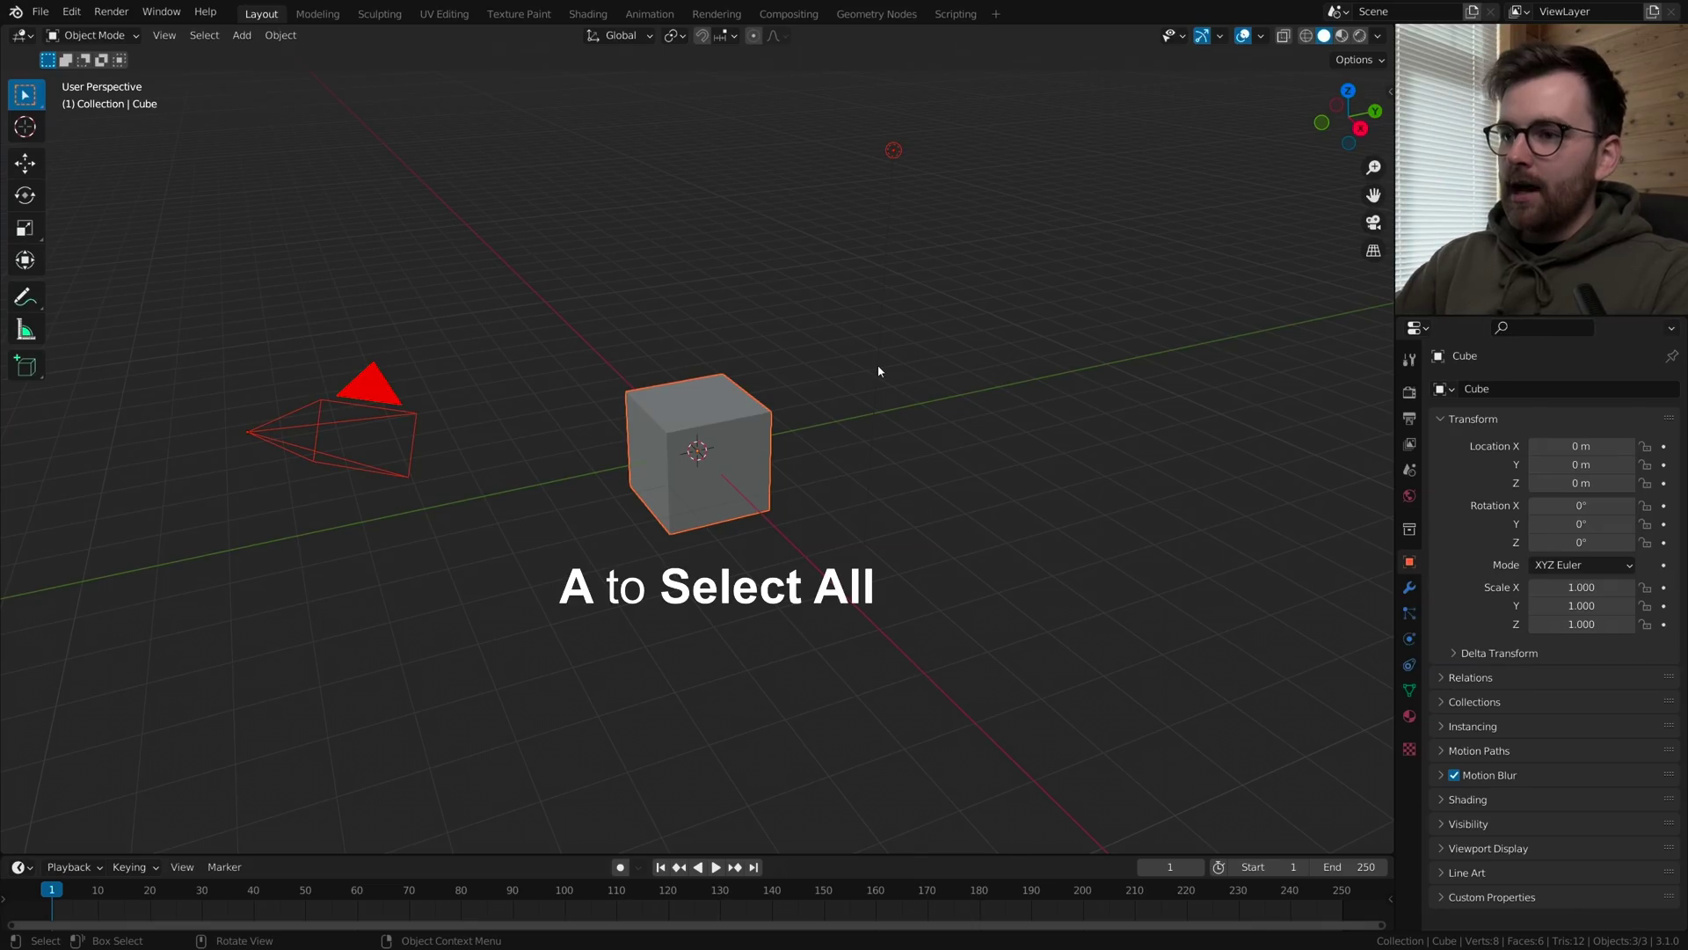
key(x)
click(878, 368)
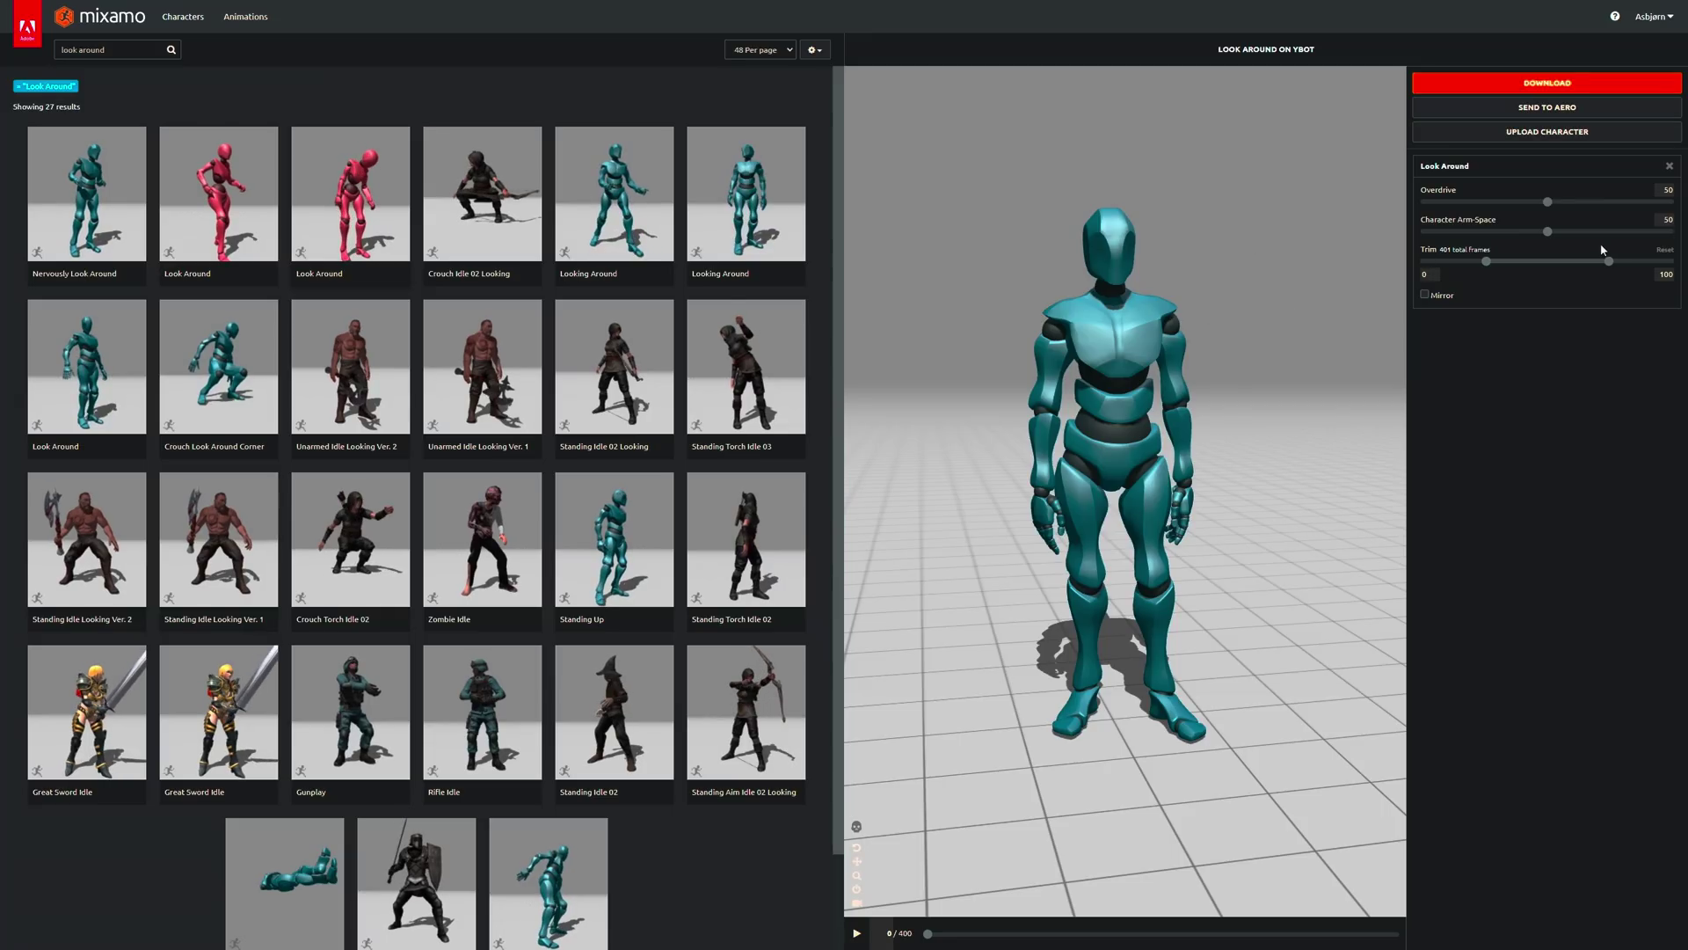
- In Mixamo, choose the red character's Look Around animation, set Character Arm-Space to 55 and download it
click(374, 203)
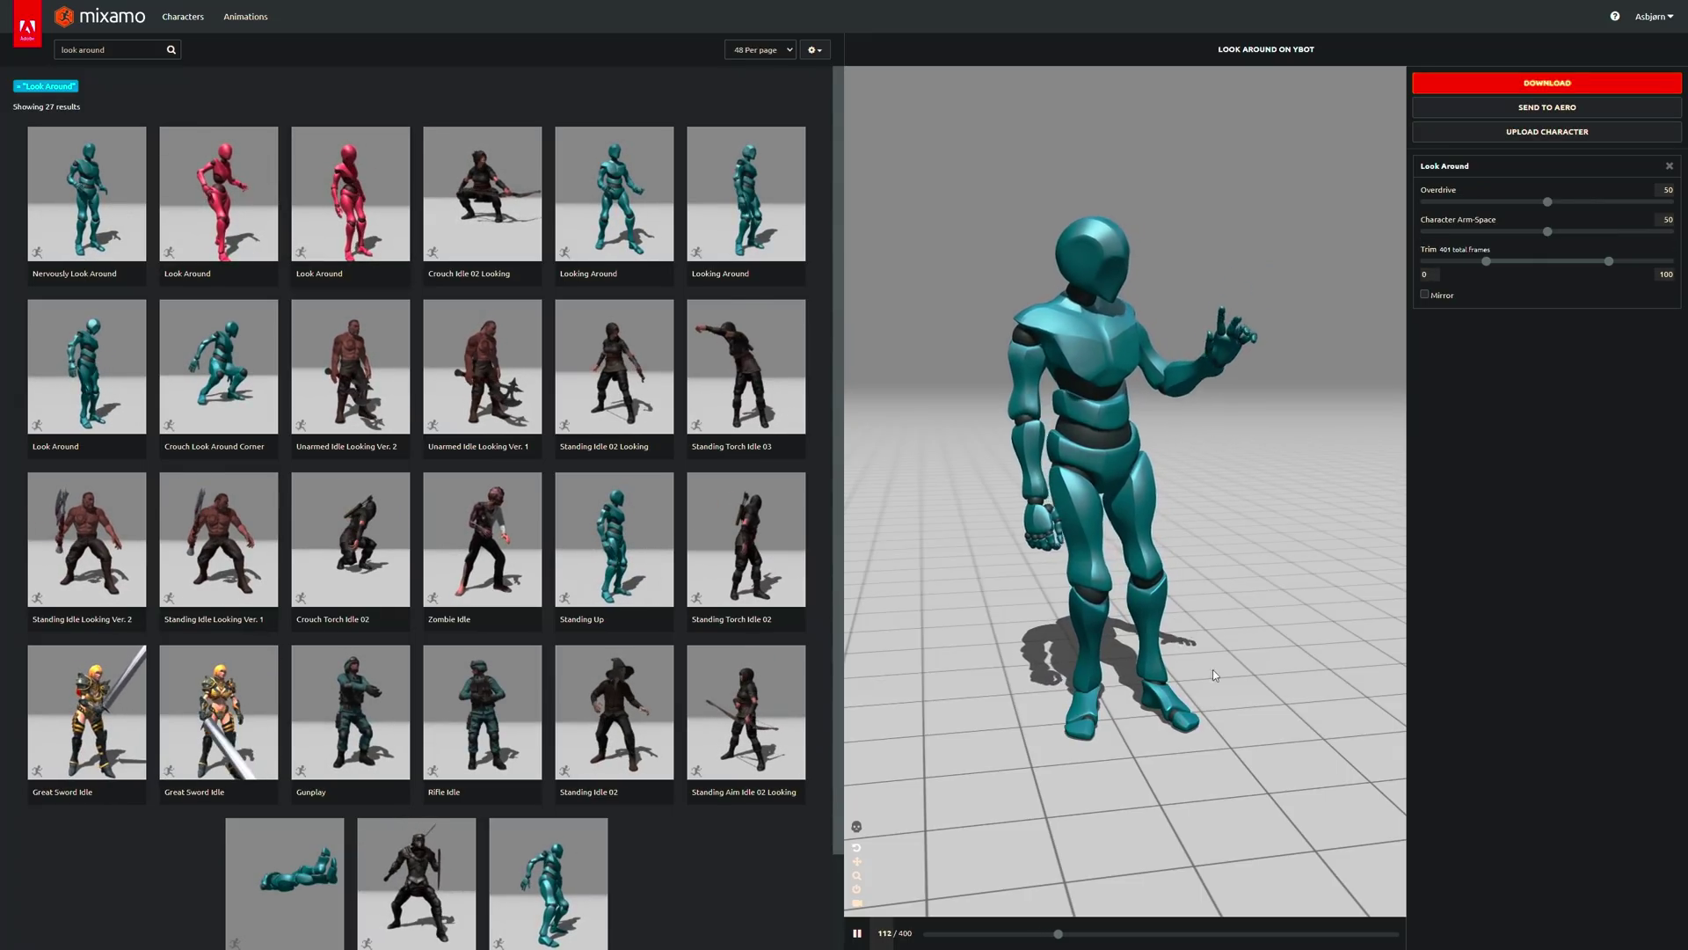
drag(1548, 232, 1561, 237)
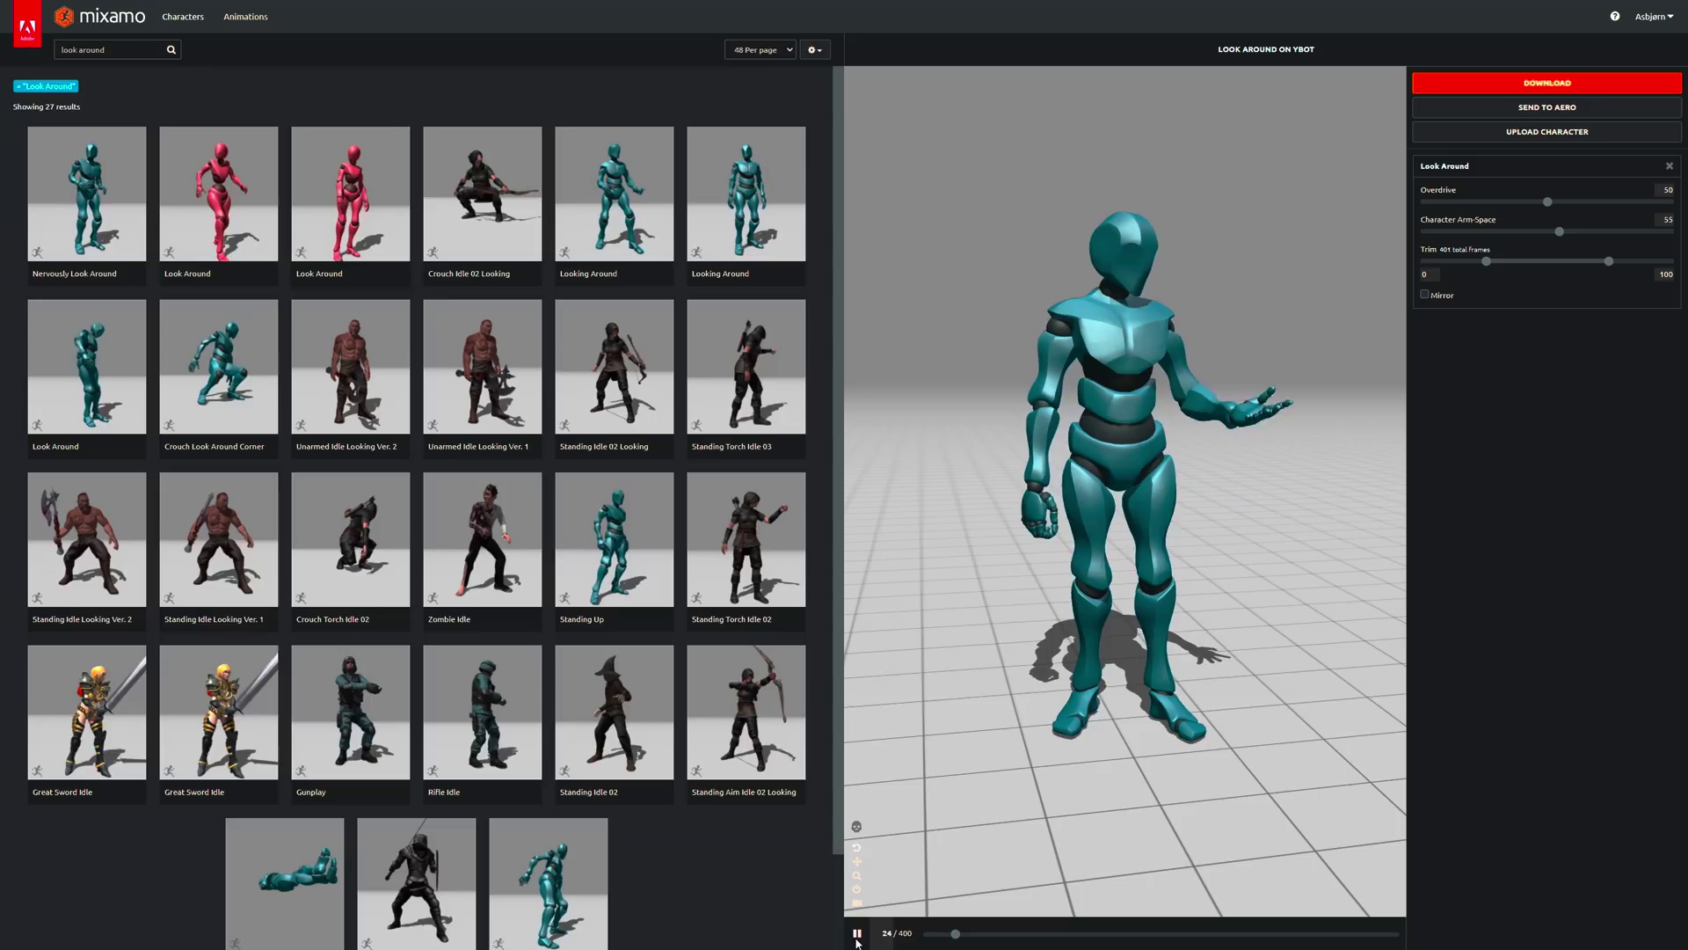
click(1429, 87)
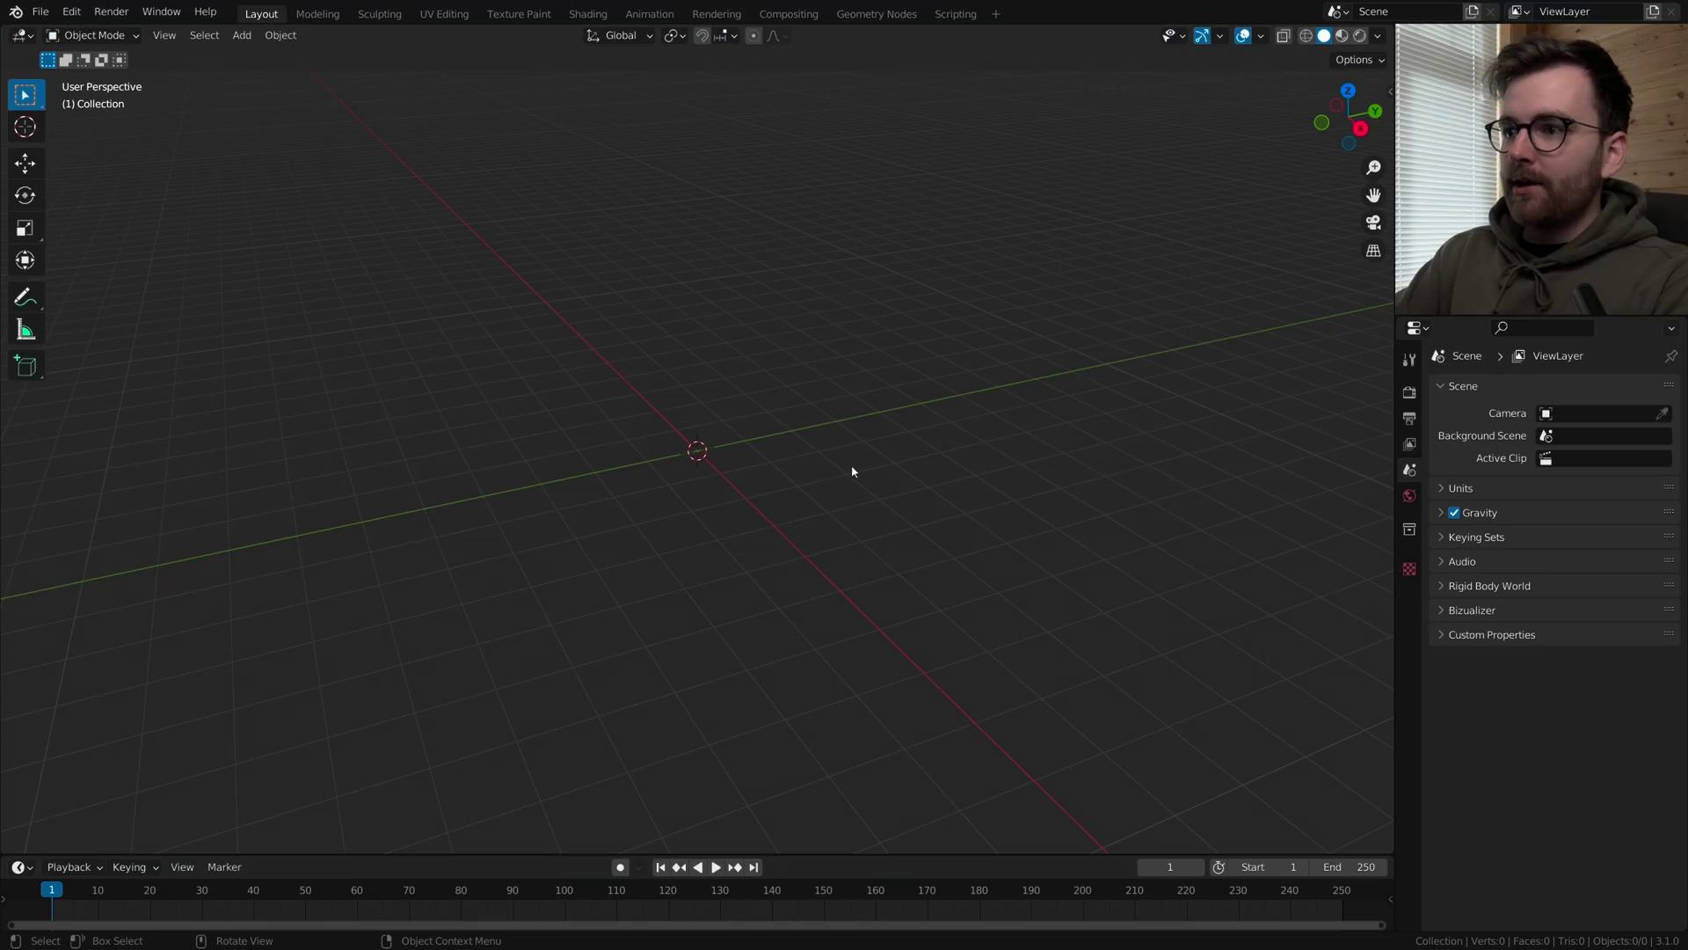
- In Blender, import the FBX file Look Around.fbx from the recent 01 Mocap folder
key(F4)
mouse_move(686, 440)
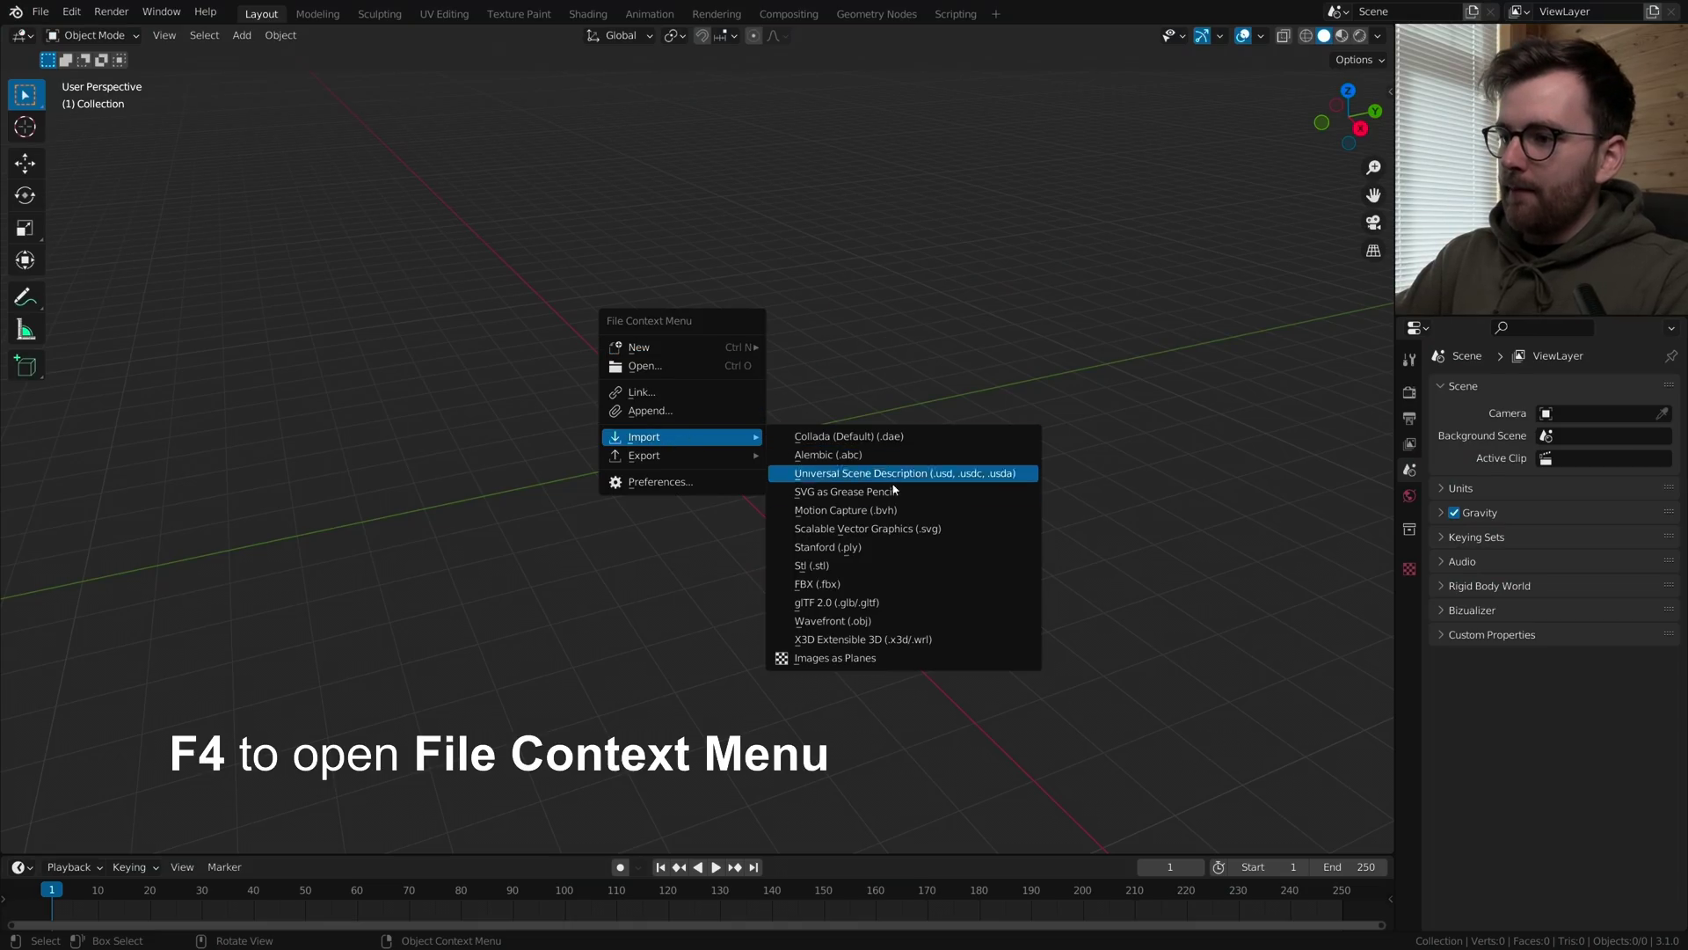
click(897, 586)
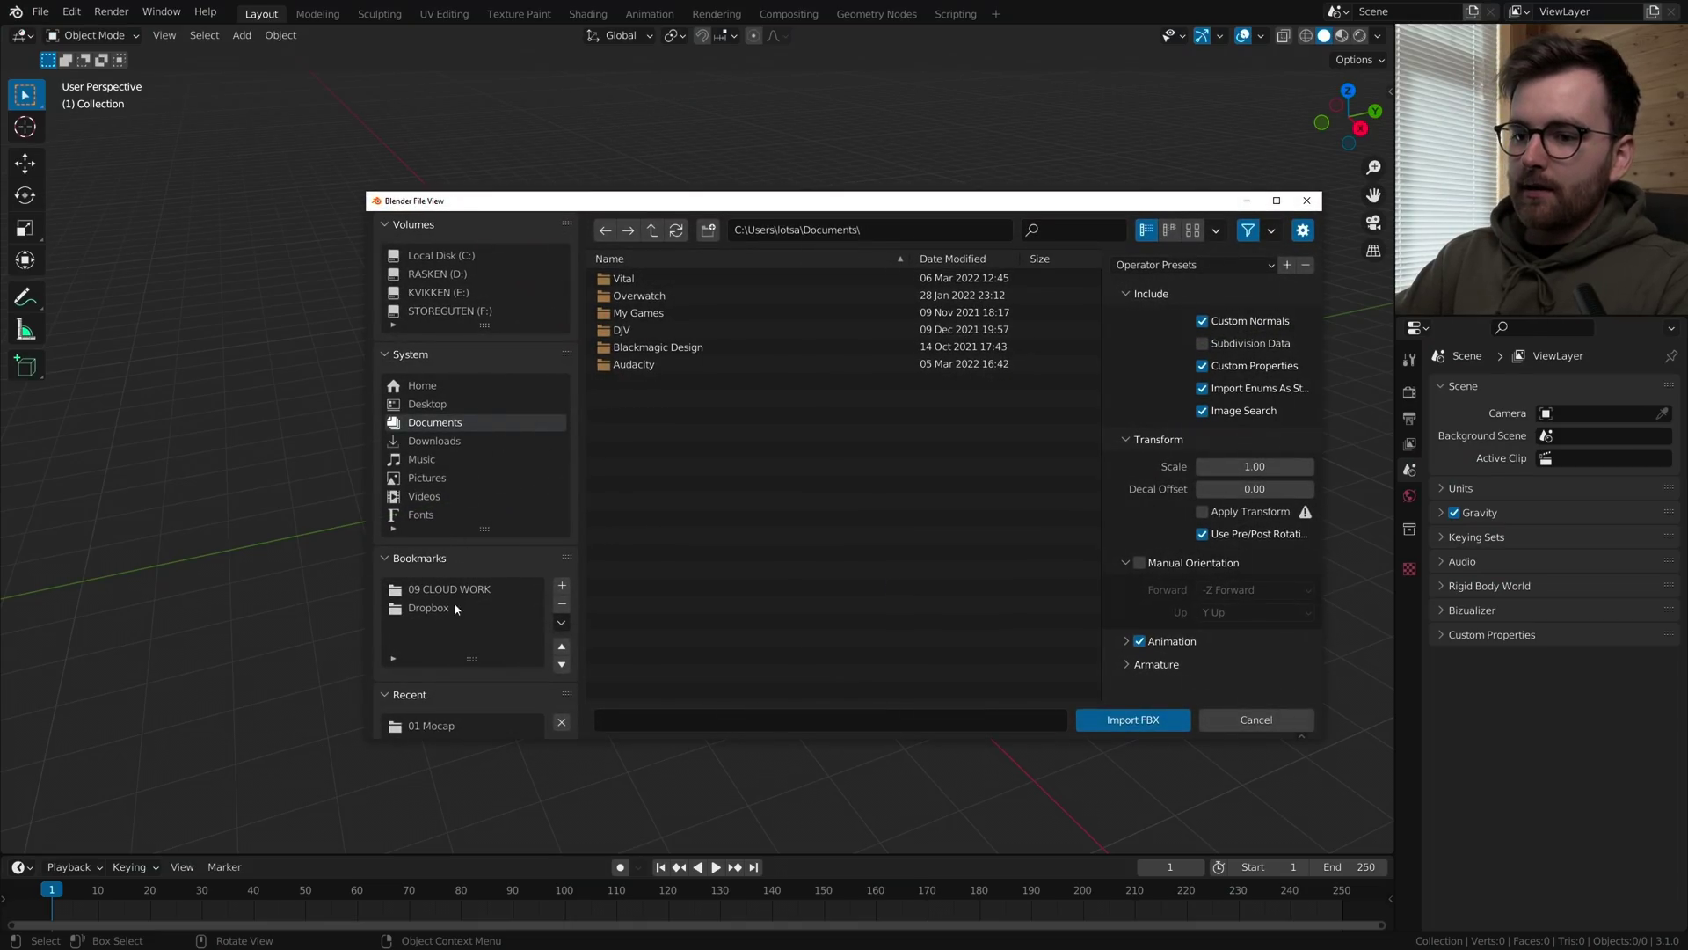
click(431, 725)
click(655, 277)
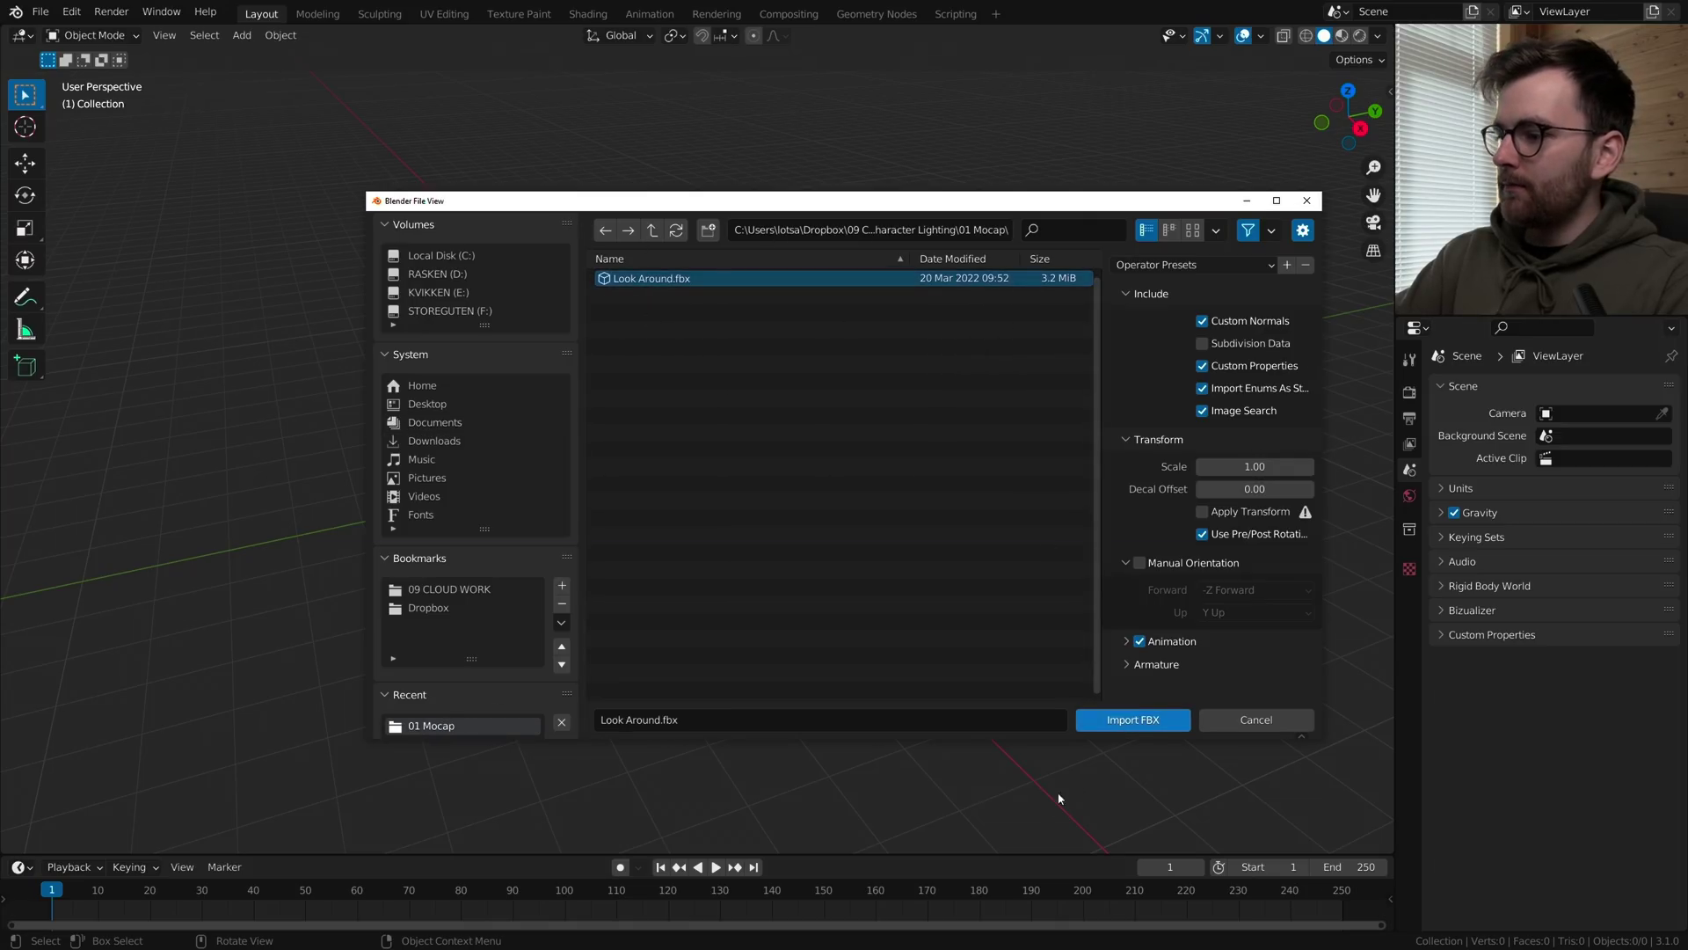
click(1165, 719)
- Play the imported character's animation to check its motion, and return to frame 1
key(space)
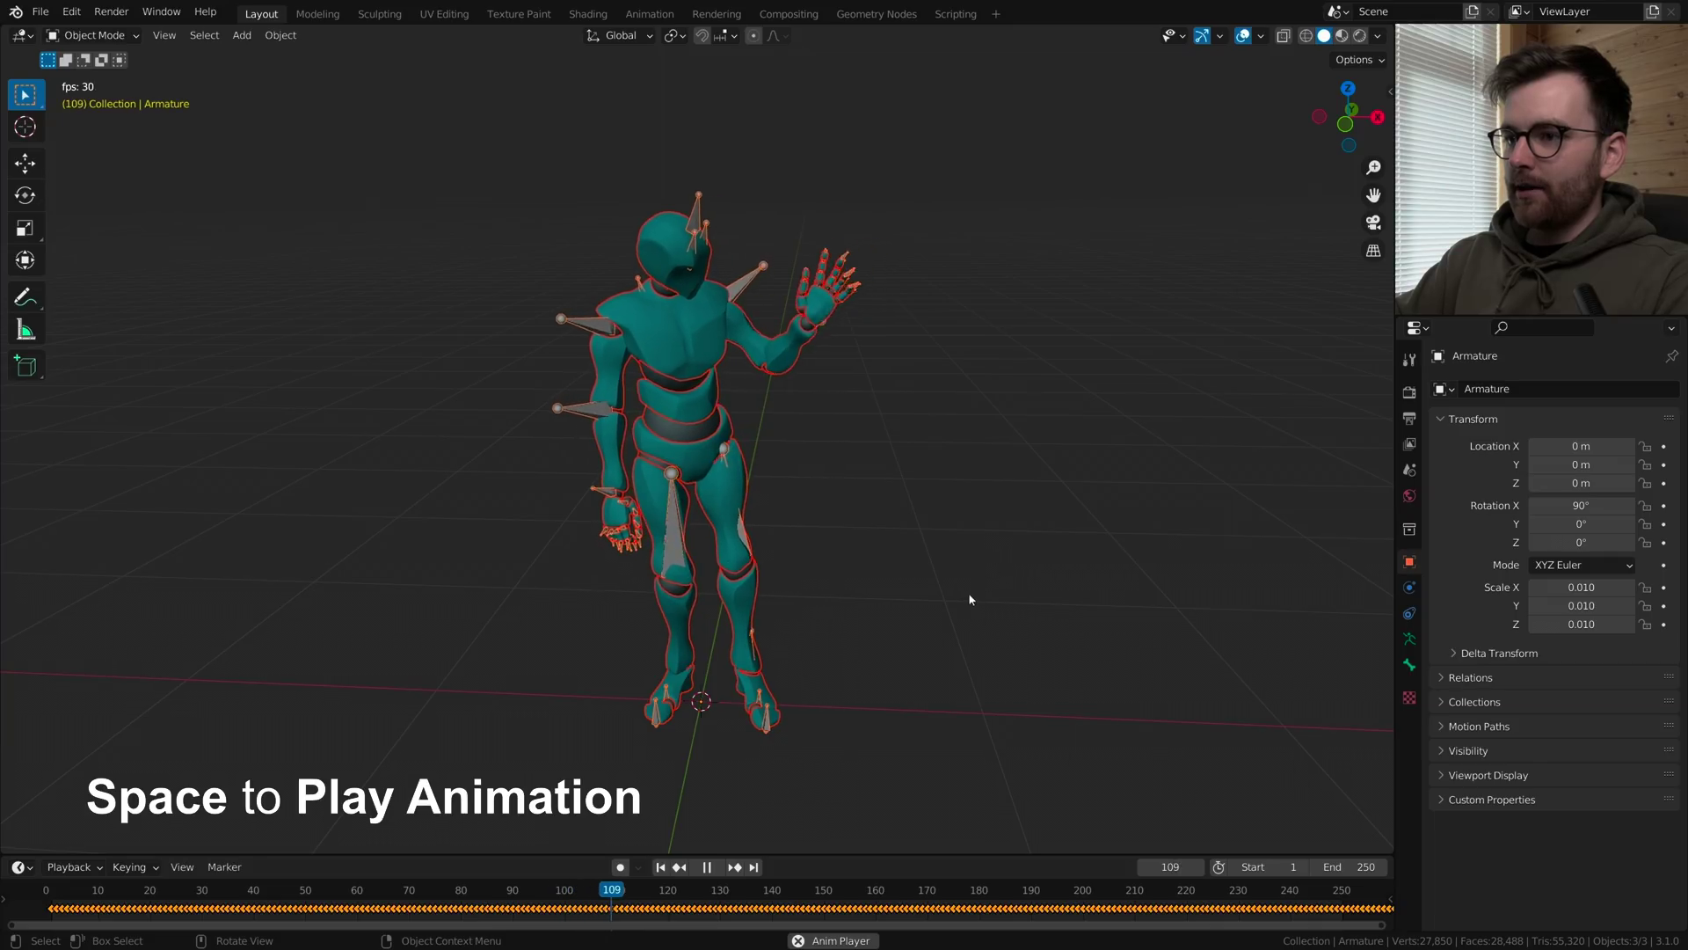
mouse_move(926, 512)
middle_down()
mouse_move(794, 536)
mouse_move(925, 508)
middle_up()
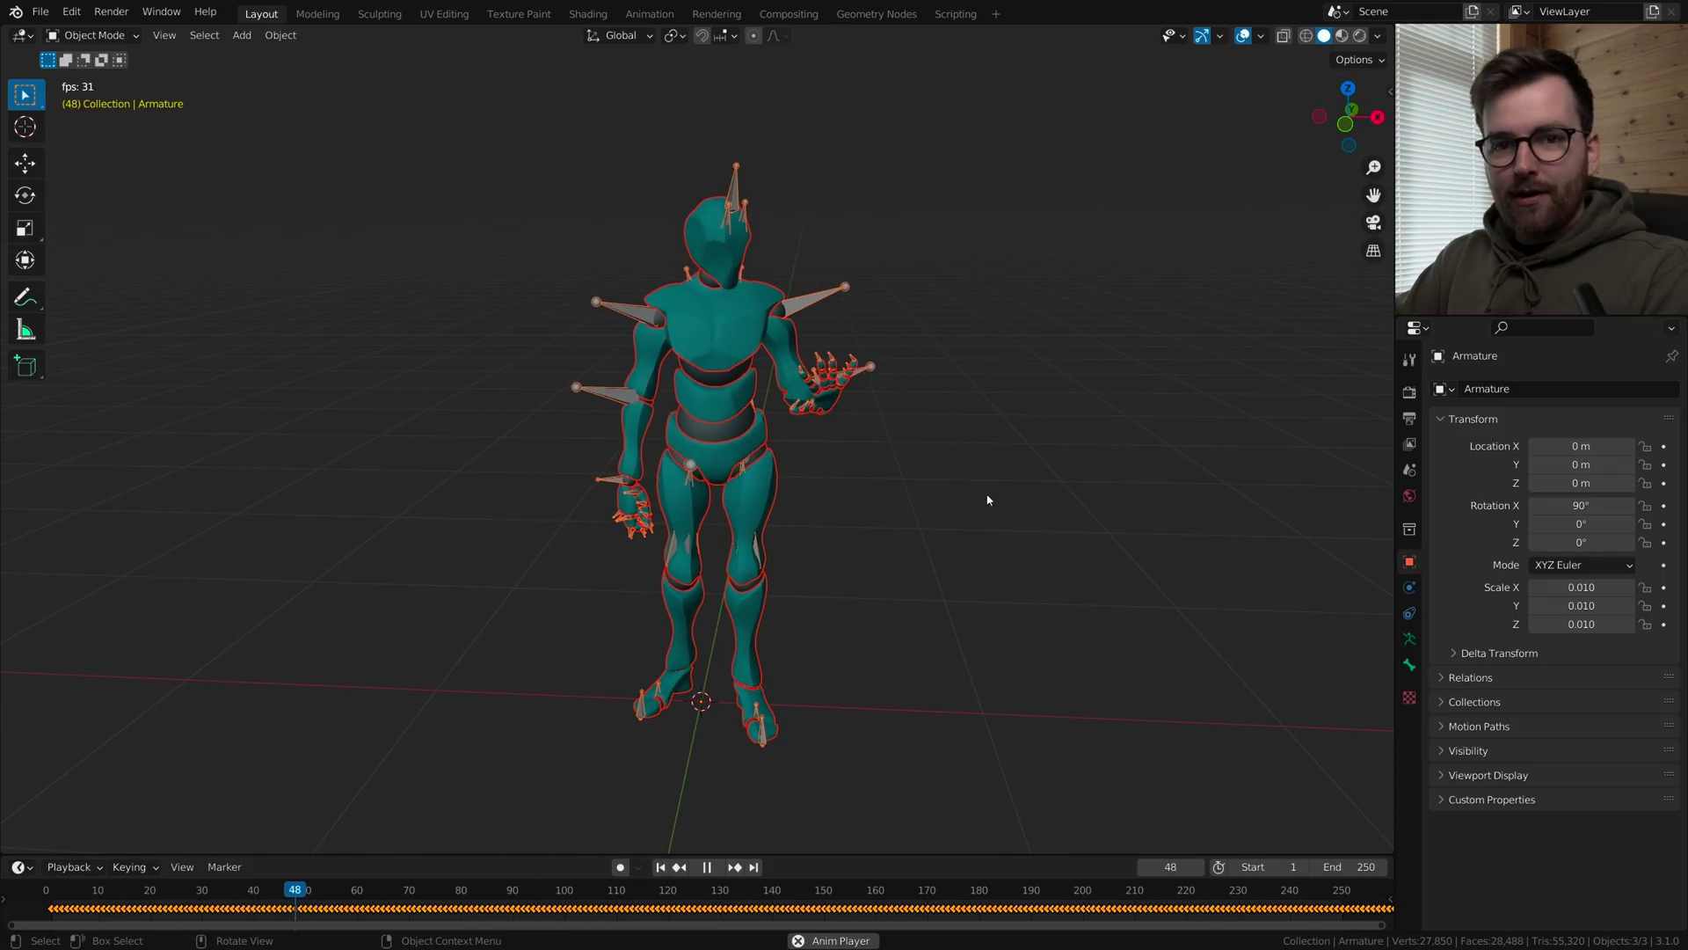
key(shift+Left)
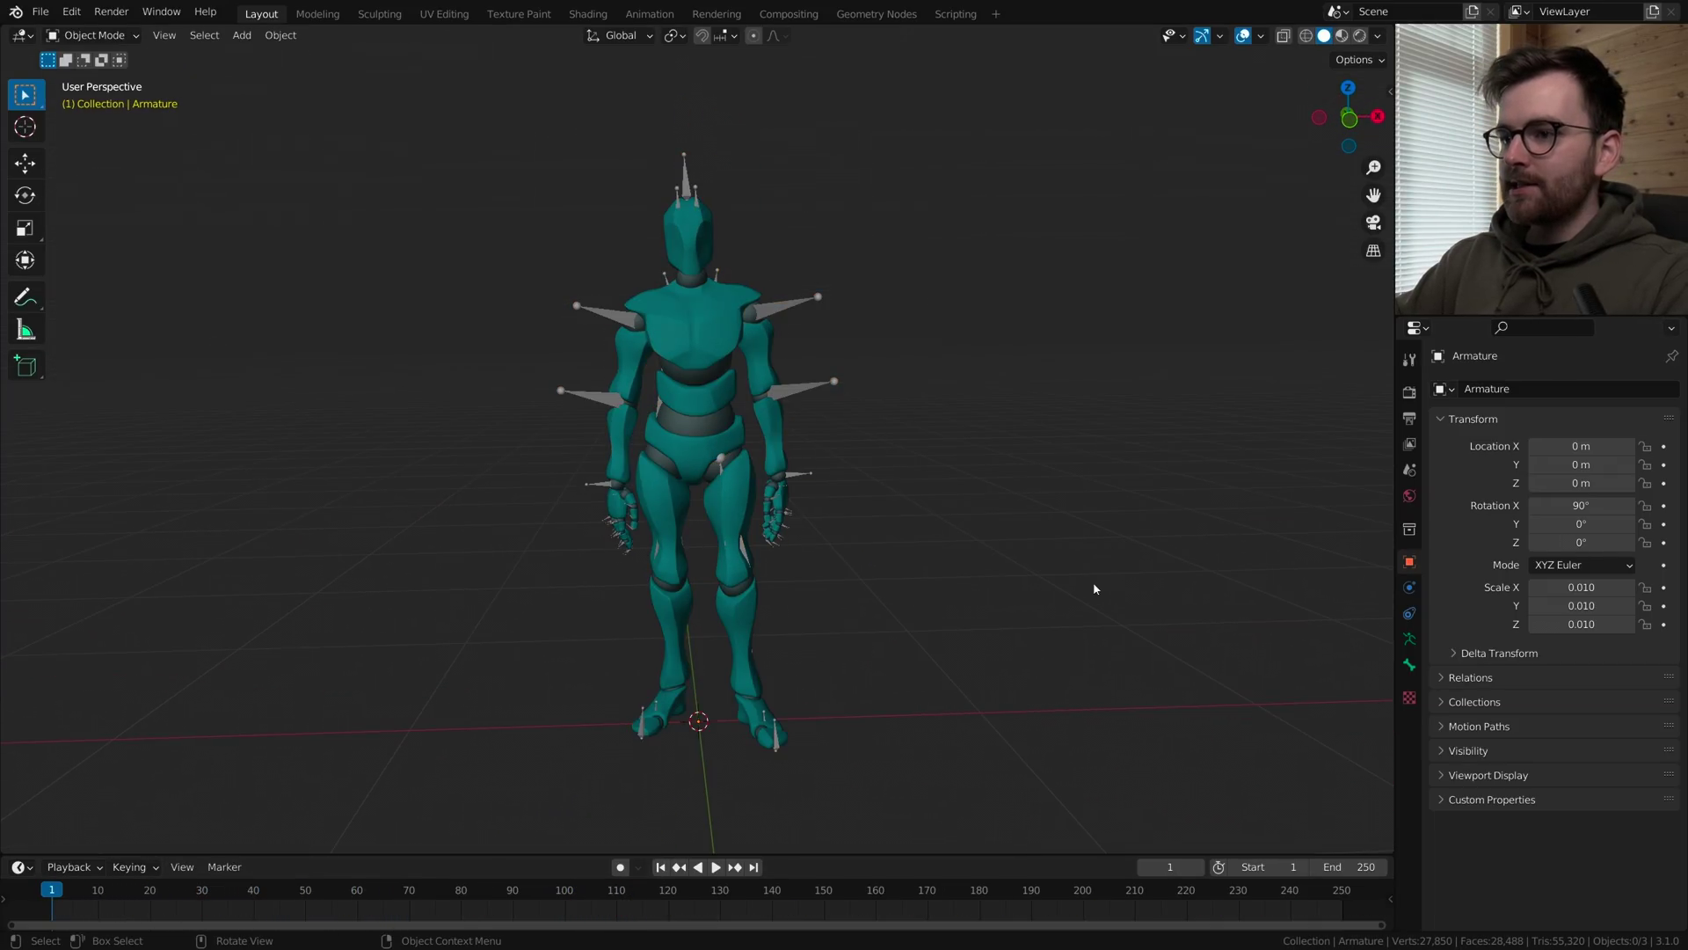
- Add a plane under the character and scale it up to about 2.75 as the floor
scroll(969, 573, down, 2)
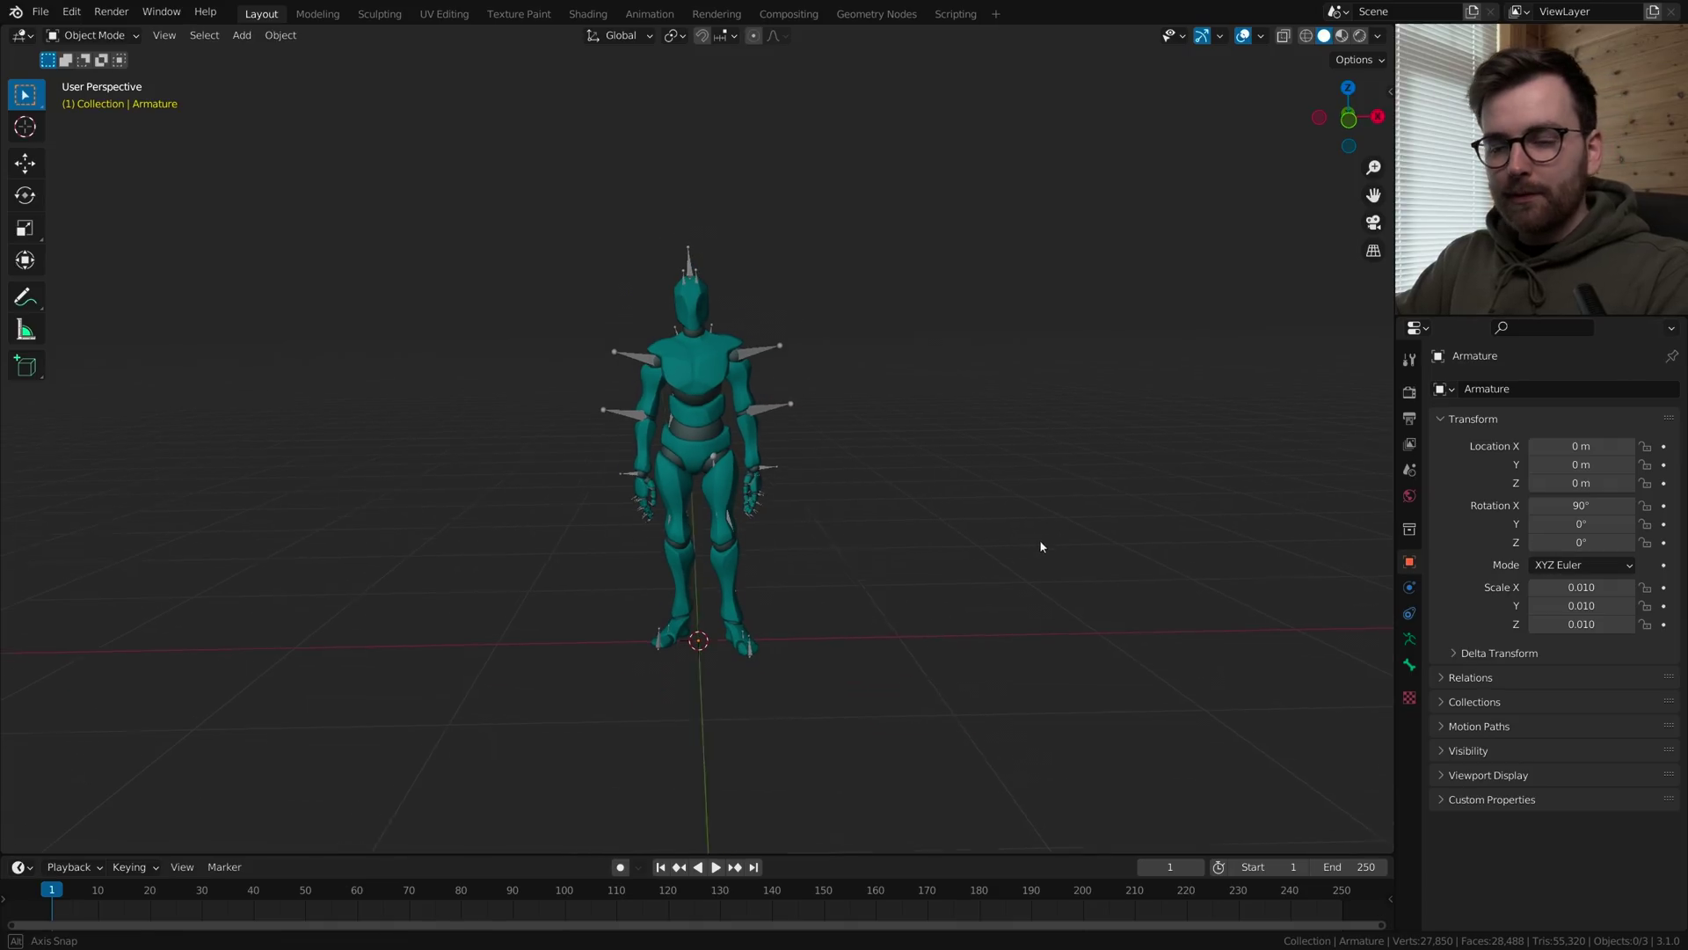
key(shift+a)
mouse_move(620, 381)
click(813, 380)
middle_drag(1050, 624, 874, 473)
key(s)
click(871, 629)
- Extrude the plane's edge behind the character about 3.57 m upward along Z to form a back wall
key(Tab)
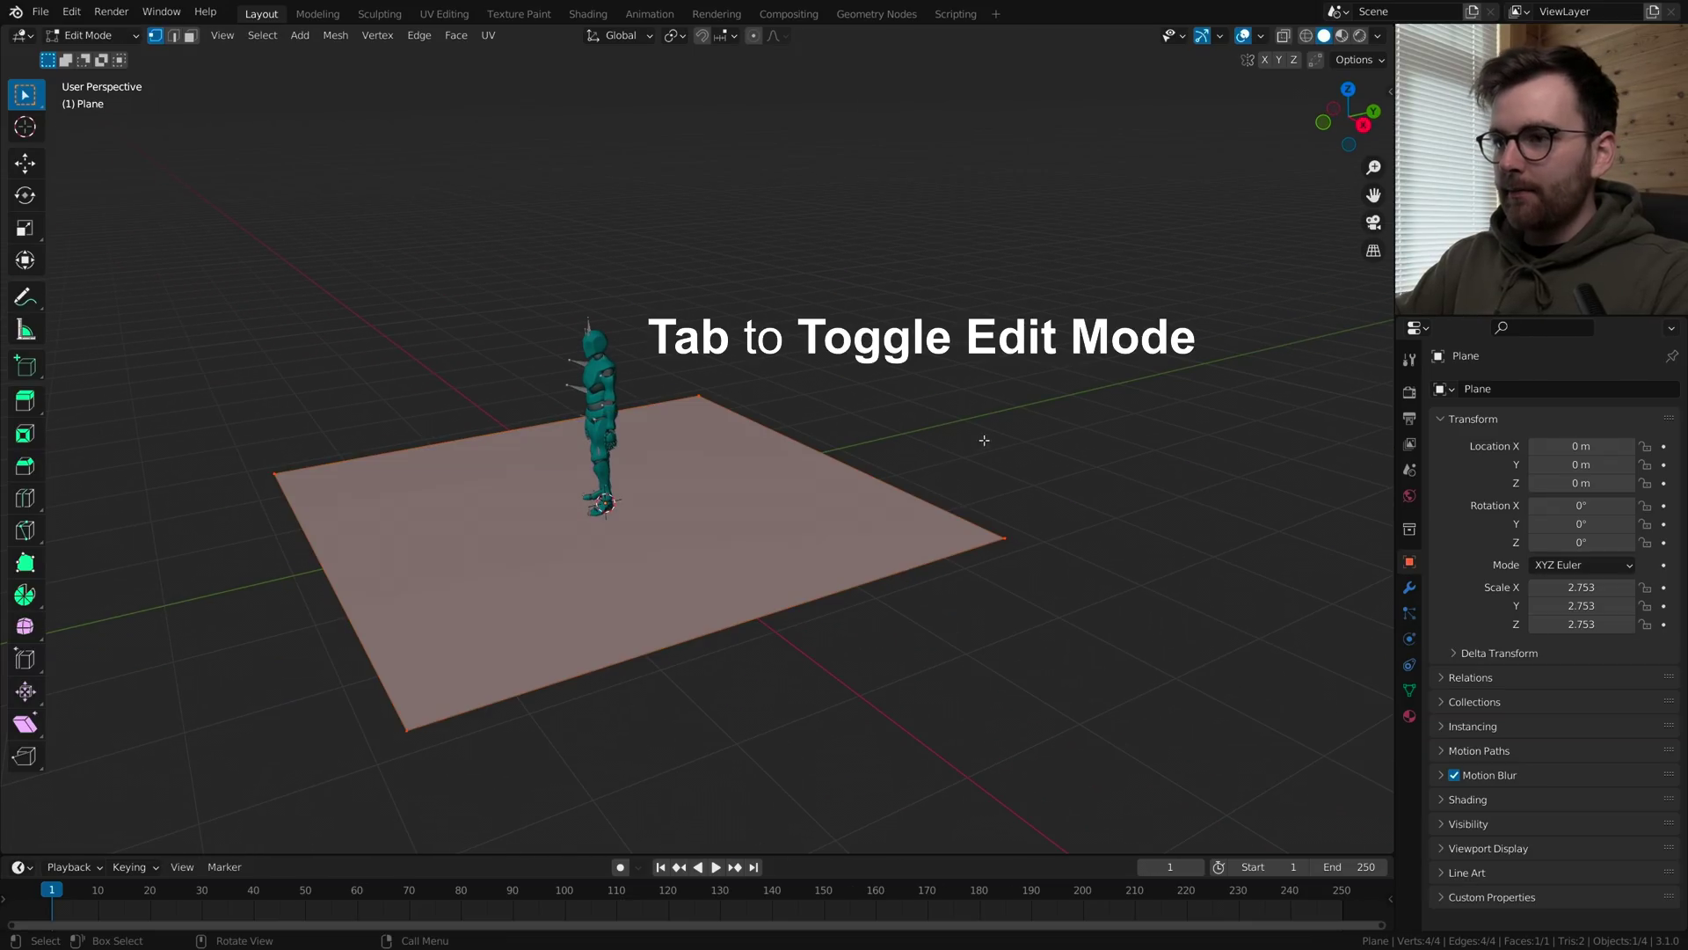
drag(644, 303, 1051, 647)
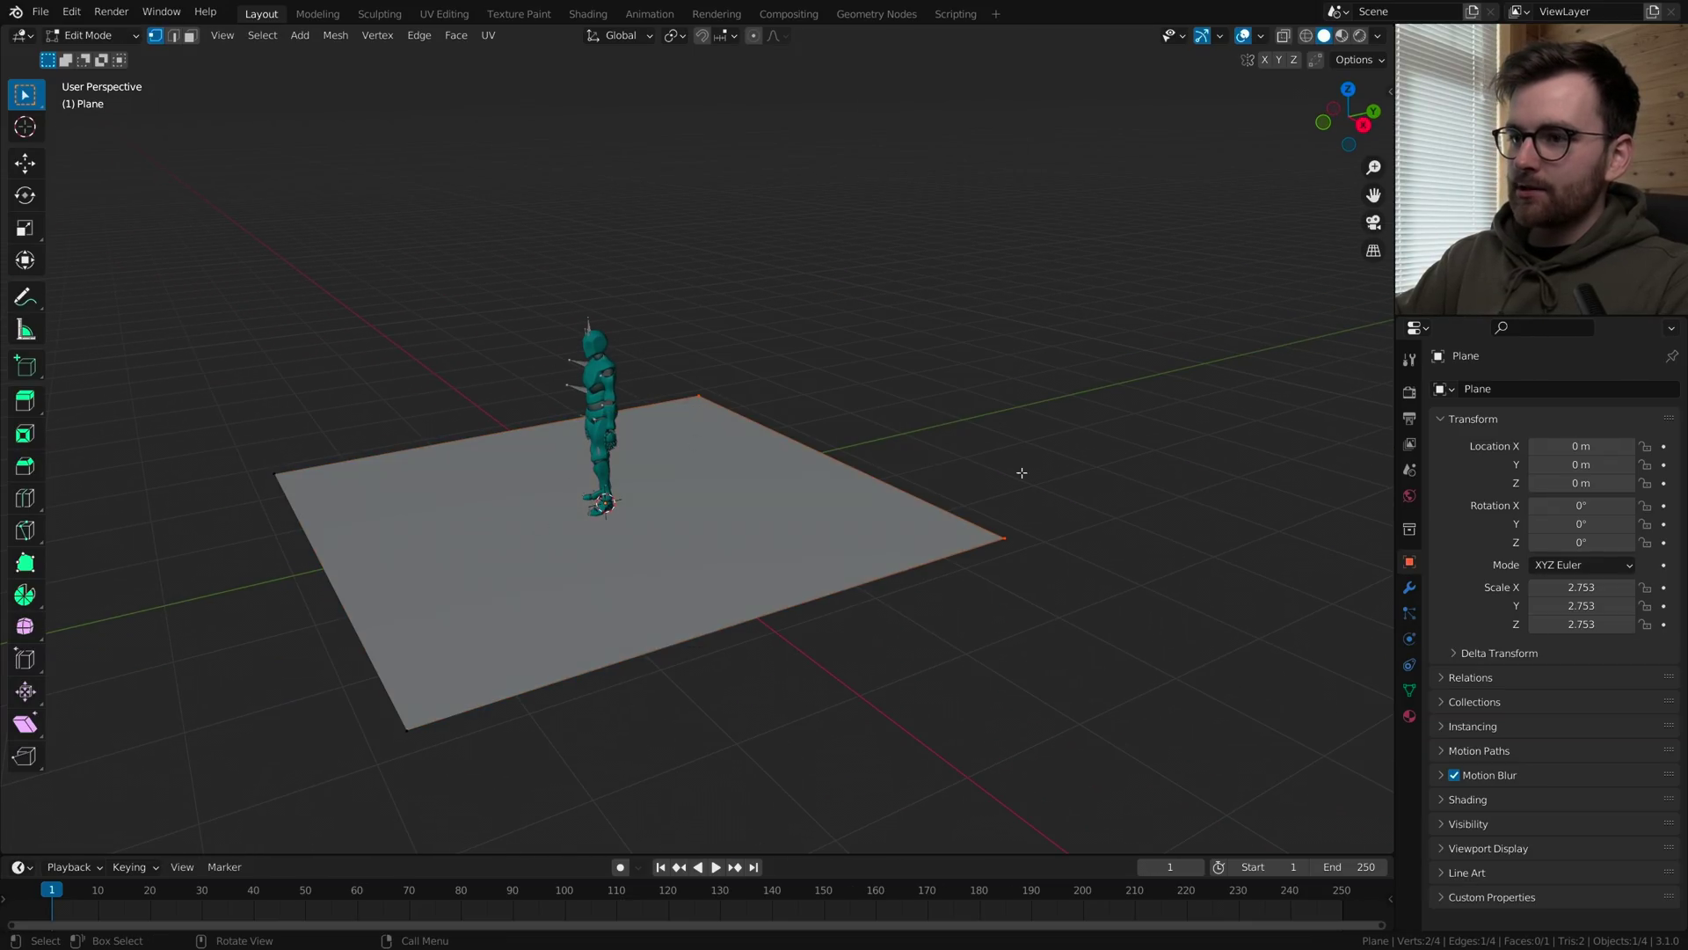
middle_drag(1022, 473, 1051, 701)
key(e)
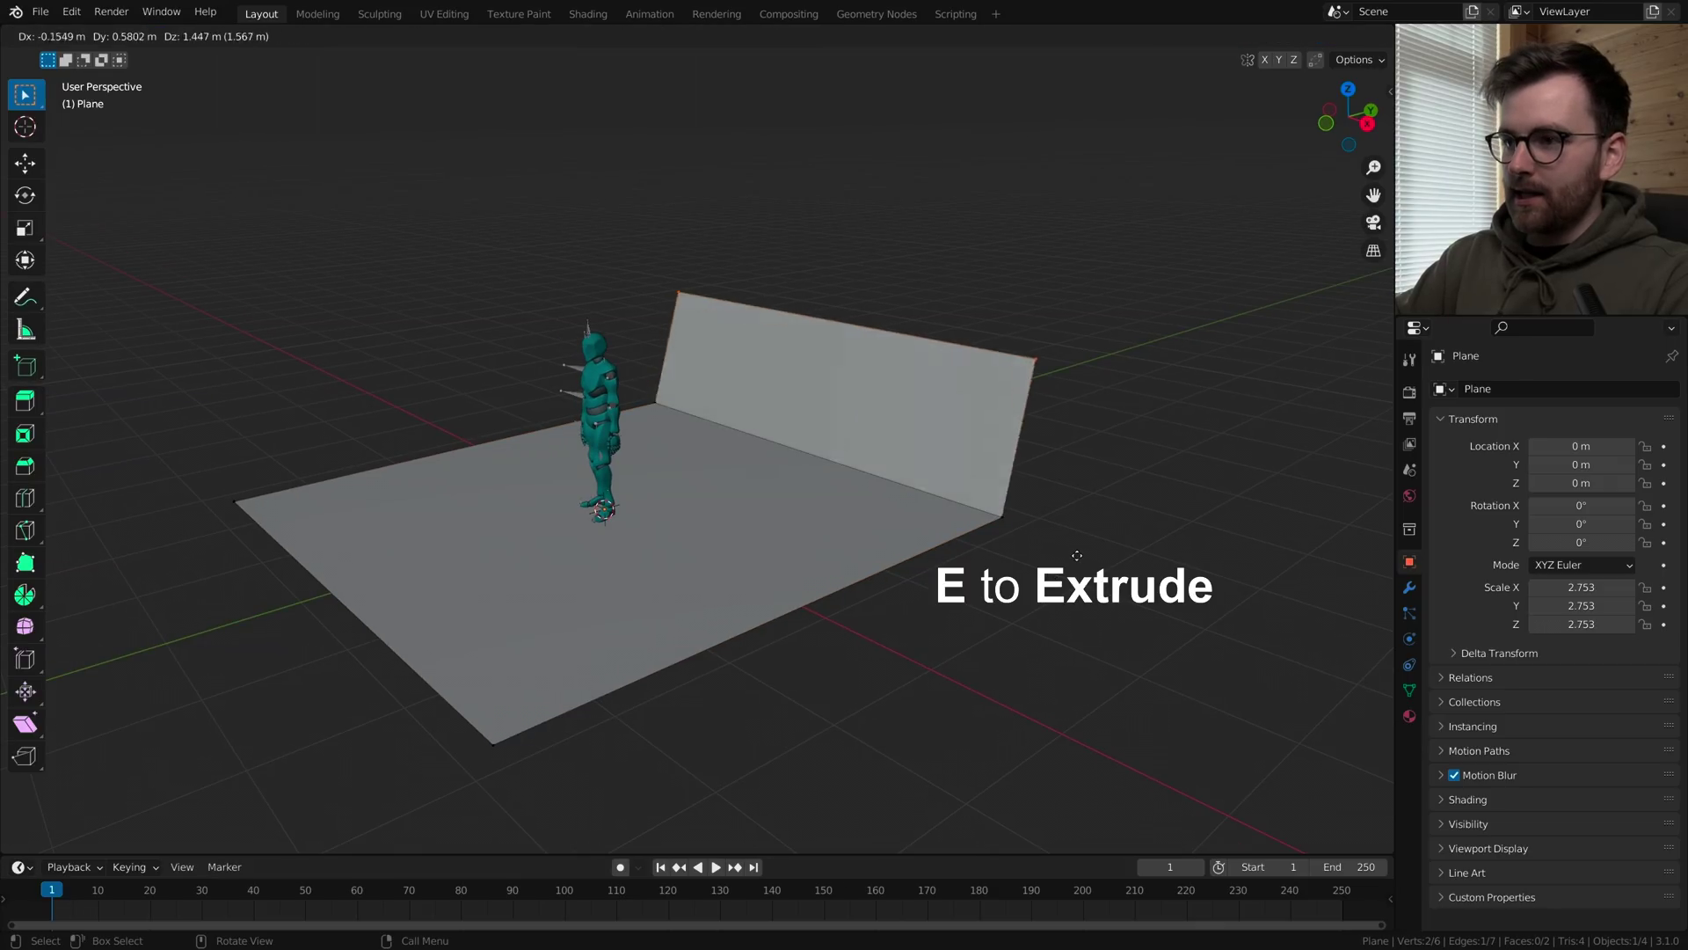
key(z)
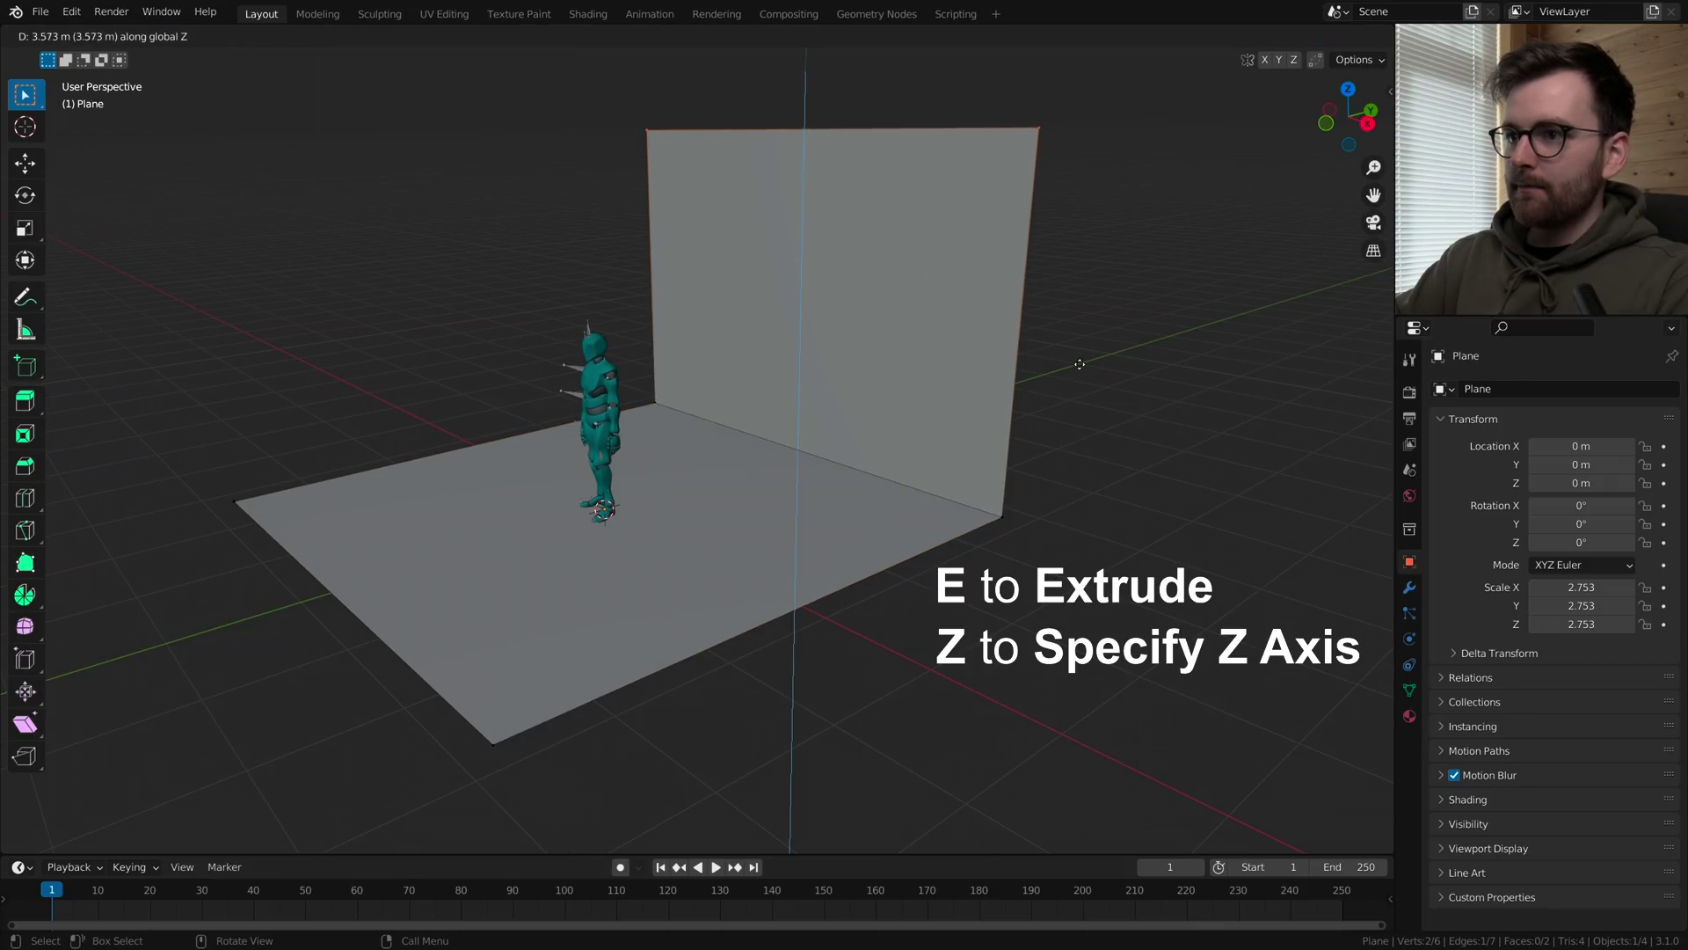
click(1079, 364)
middle_drag(407, 414, 590, 513)
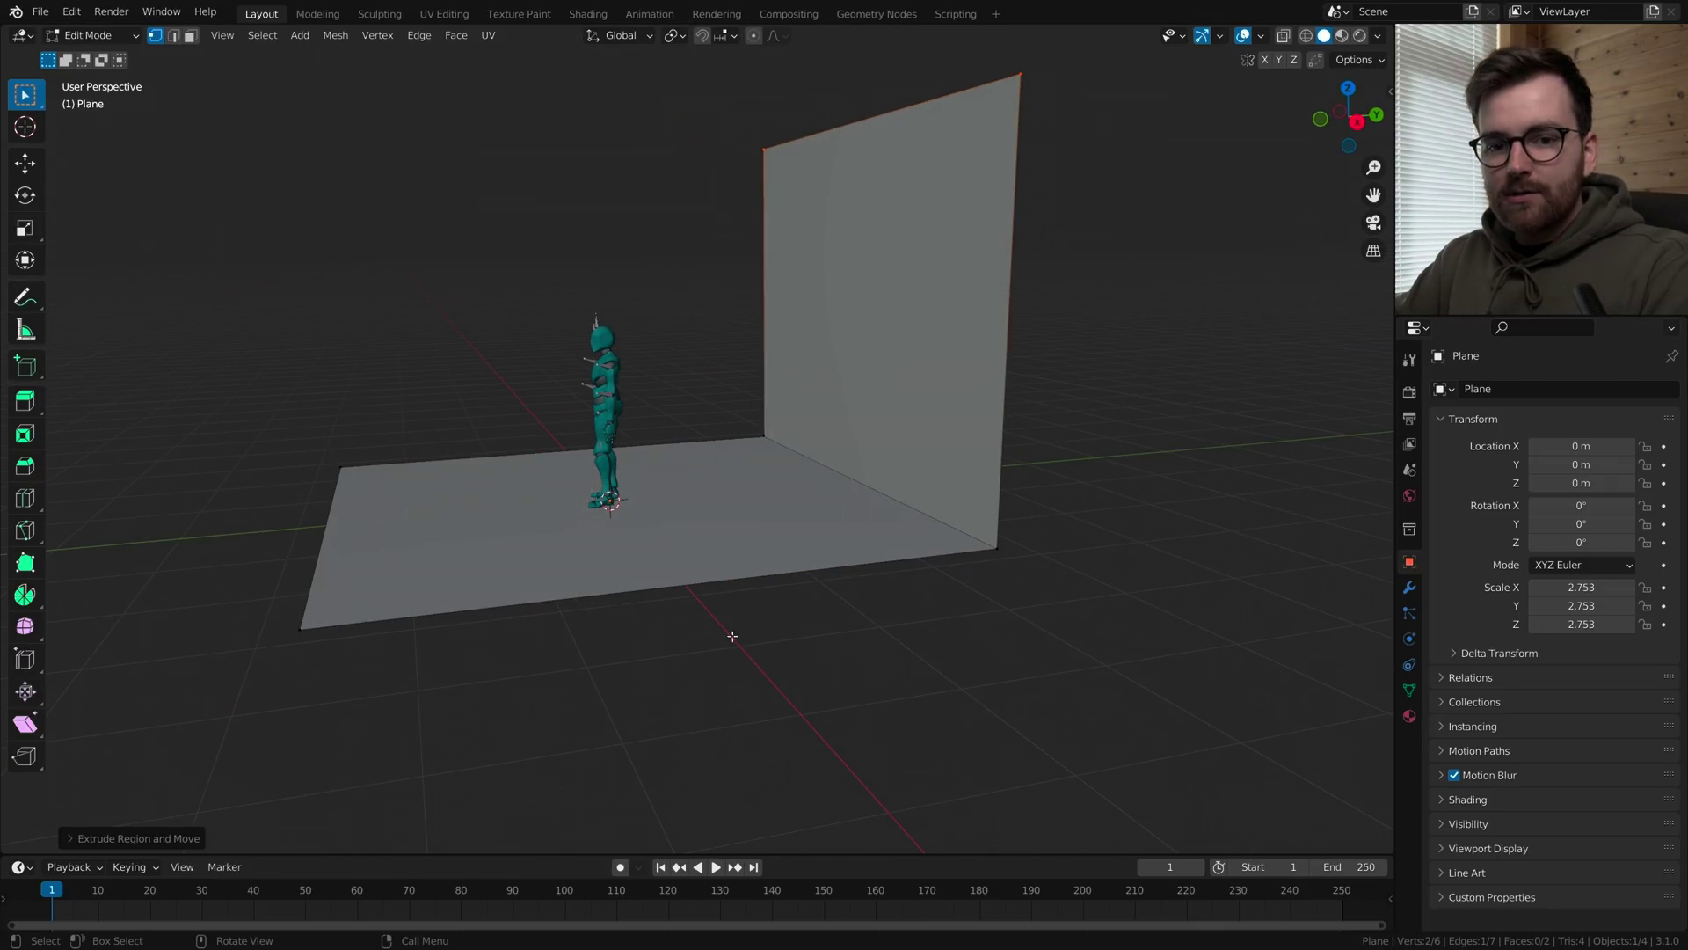
key(Tab)
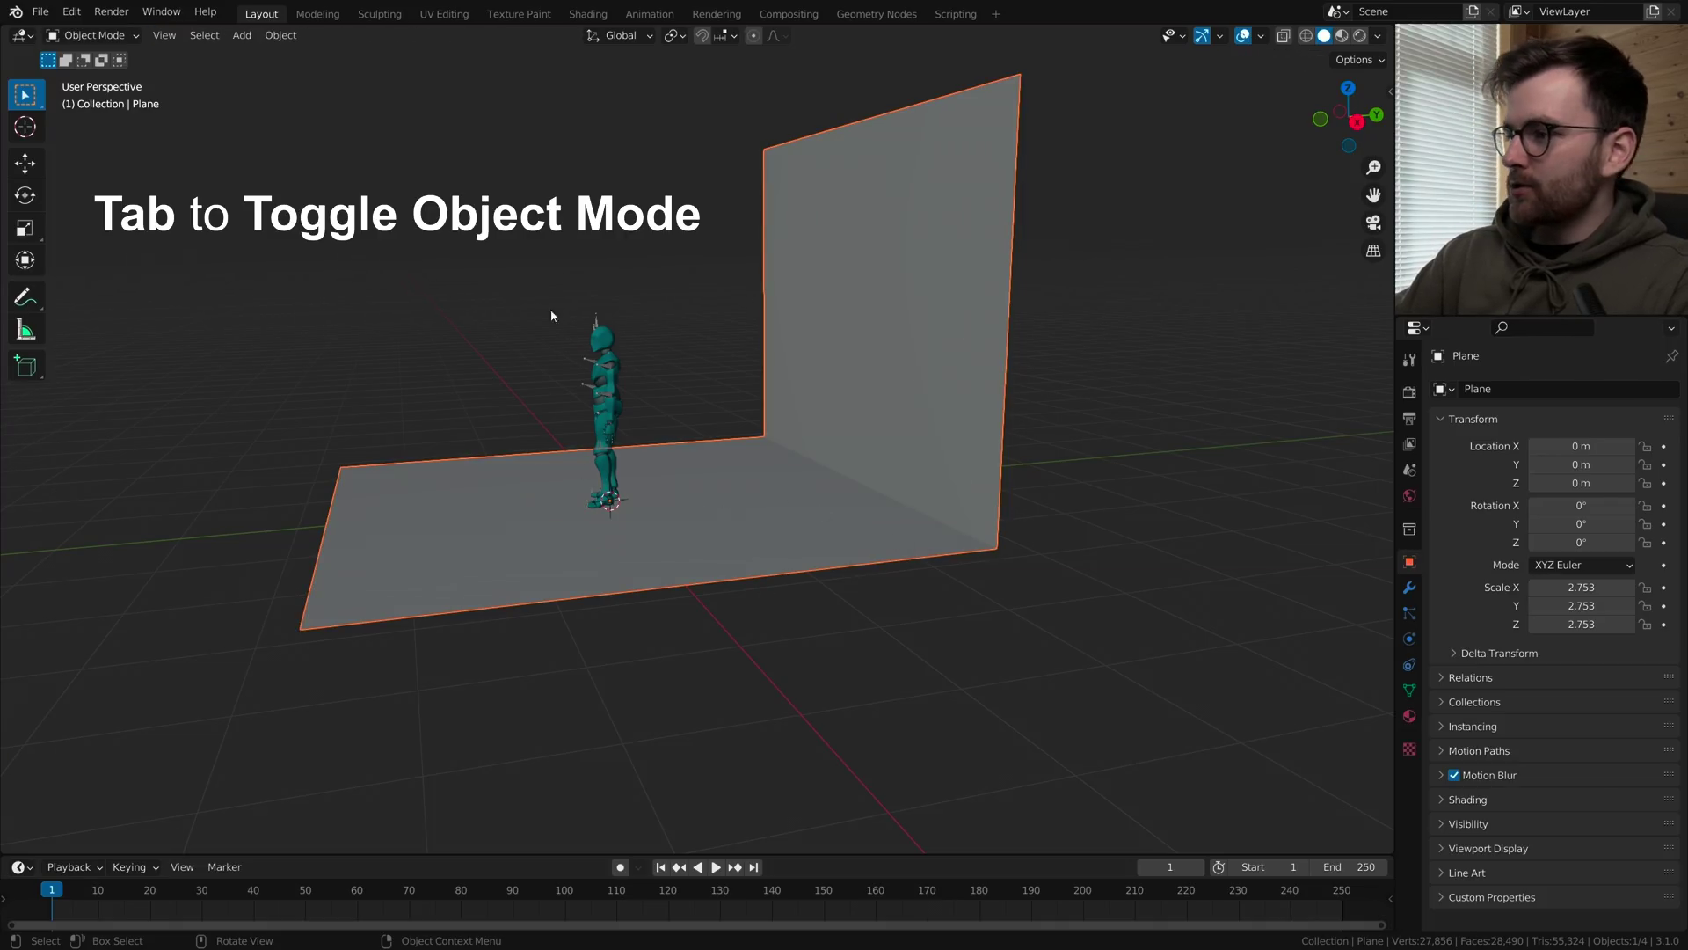
- Add a Bevel modifier to the plane with an amount of 1.19 m and 31 segments
click(1410, 587)
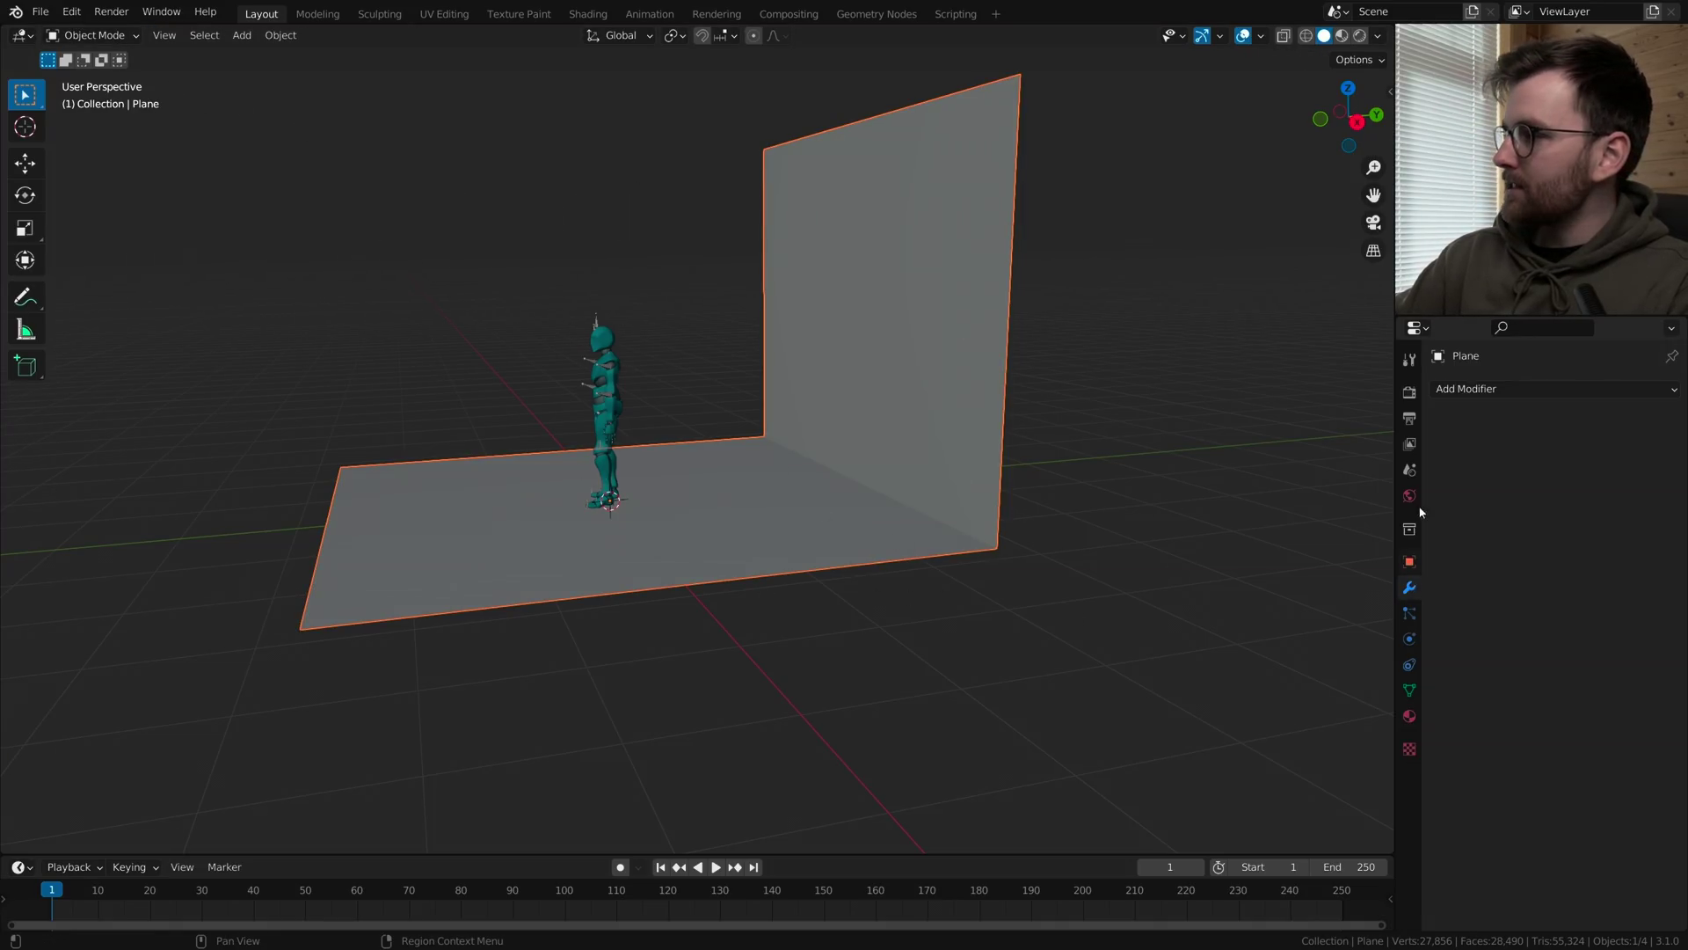
click(1509, 387)
click(1355, 459)
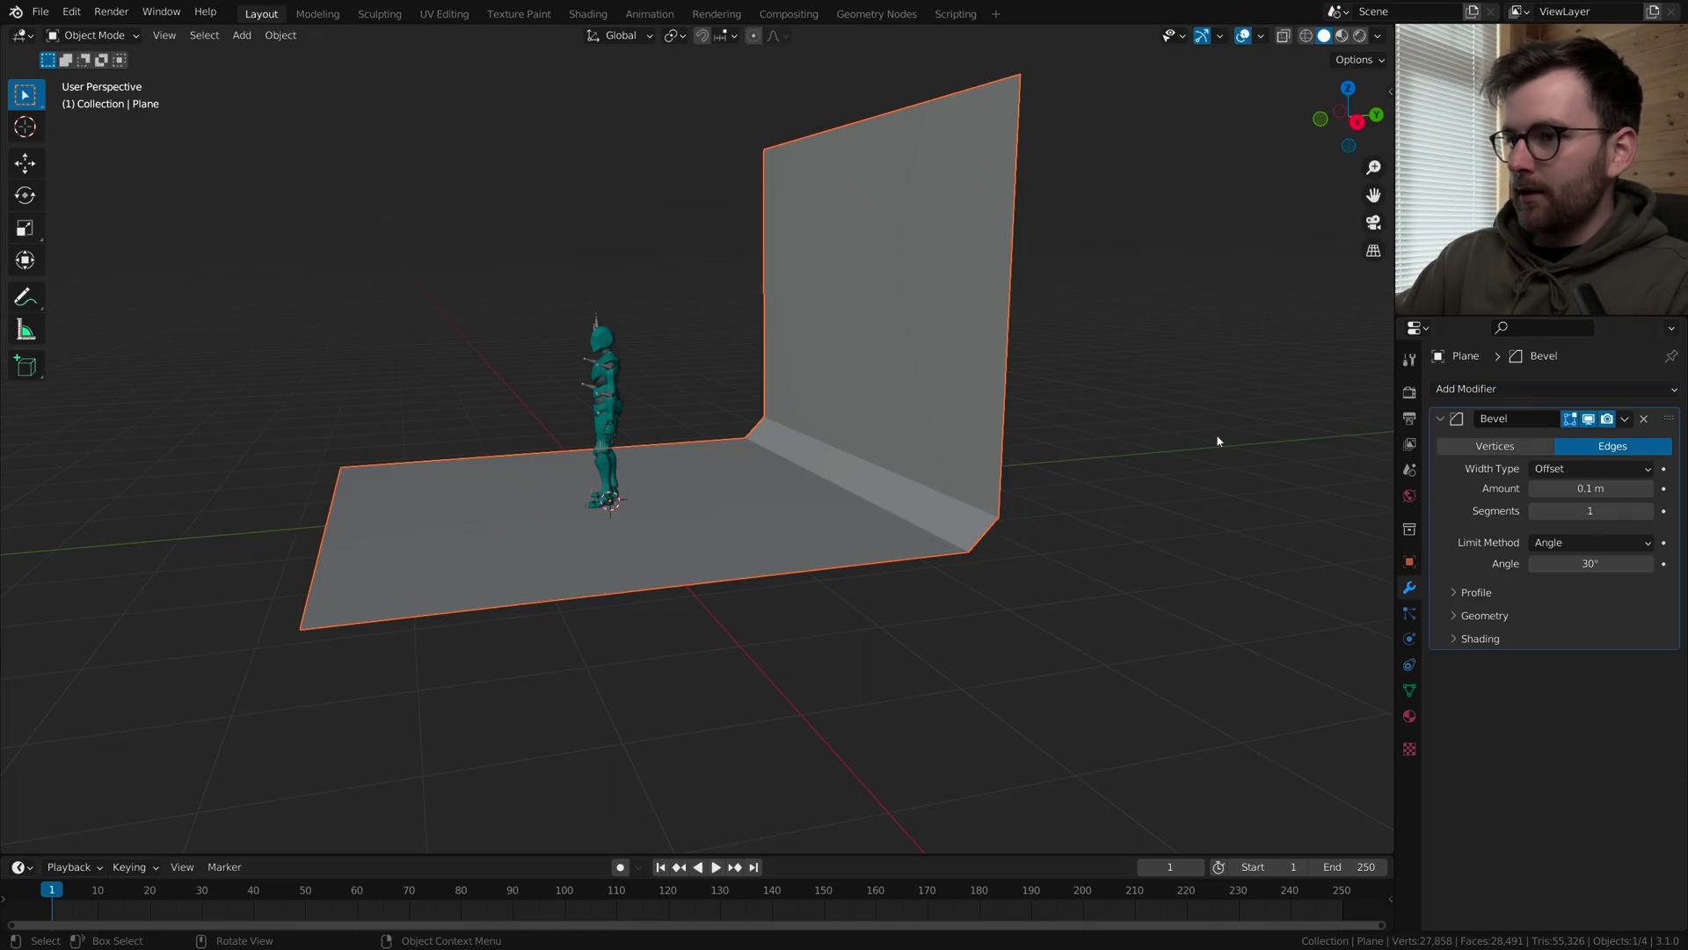
drag(1554, 488, 1644, 510)
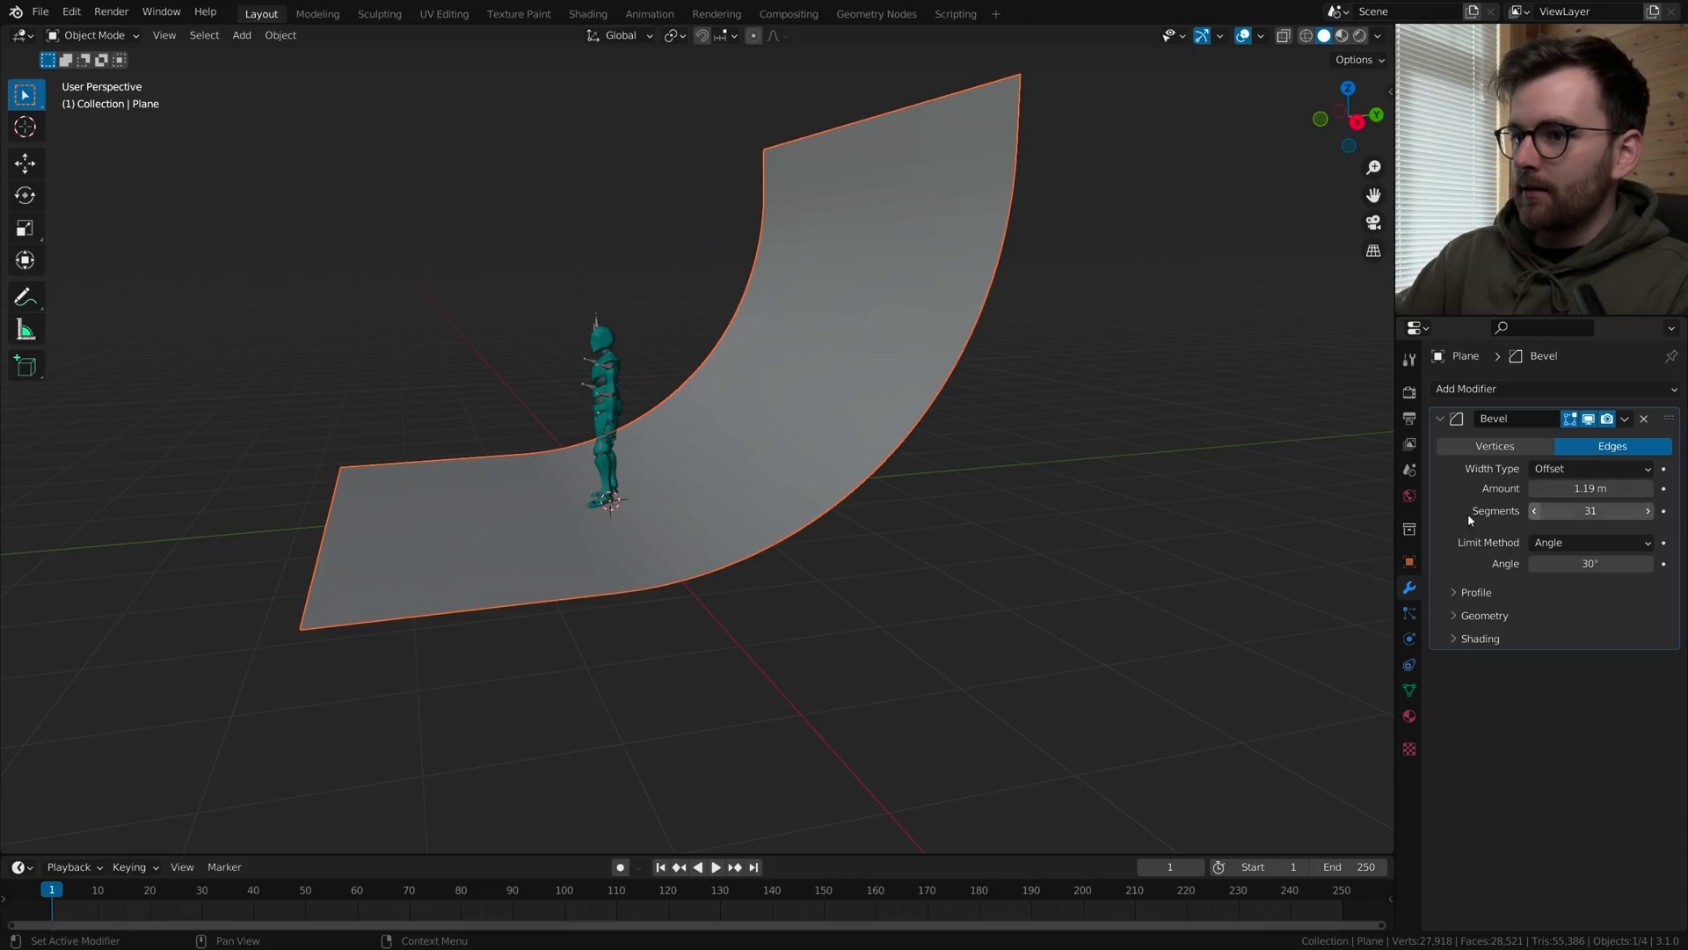
- Move the curved backdrop along the Y axis, farther behind the character
key(g)
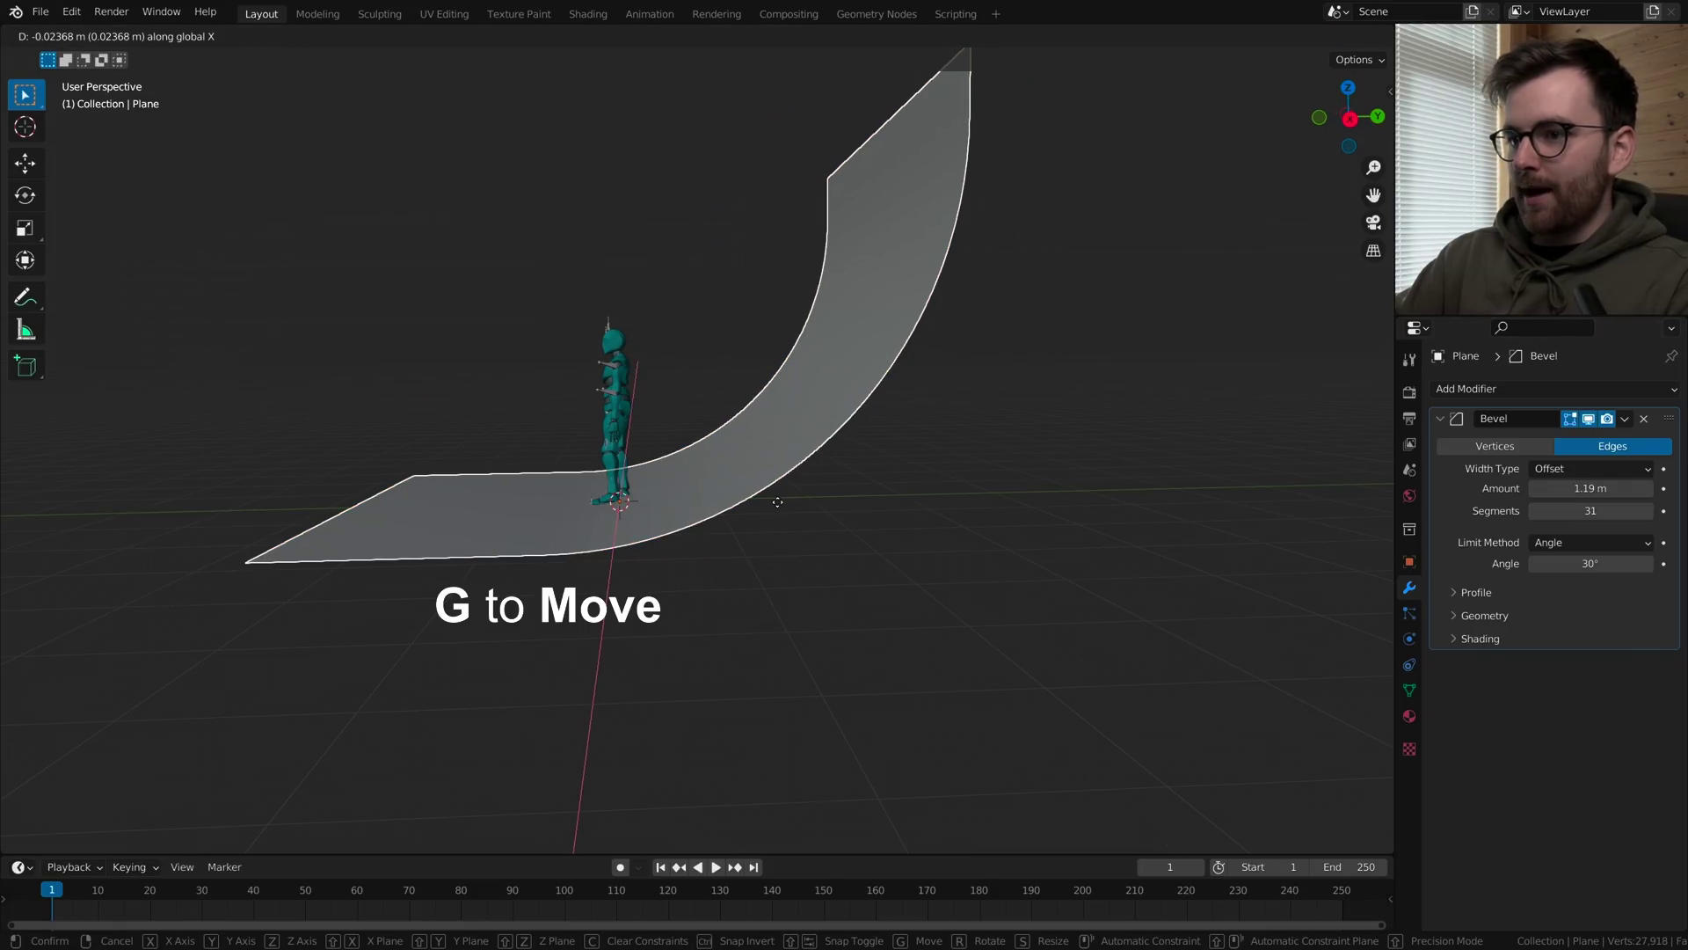
key(y)
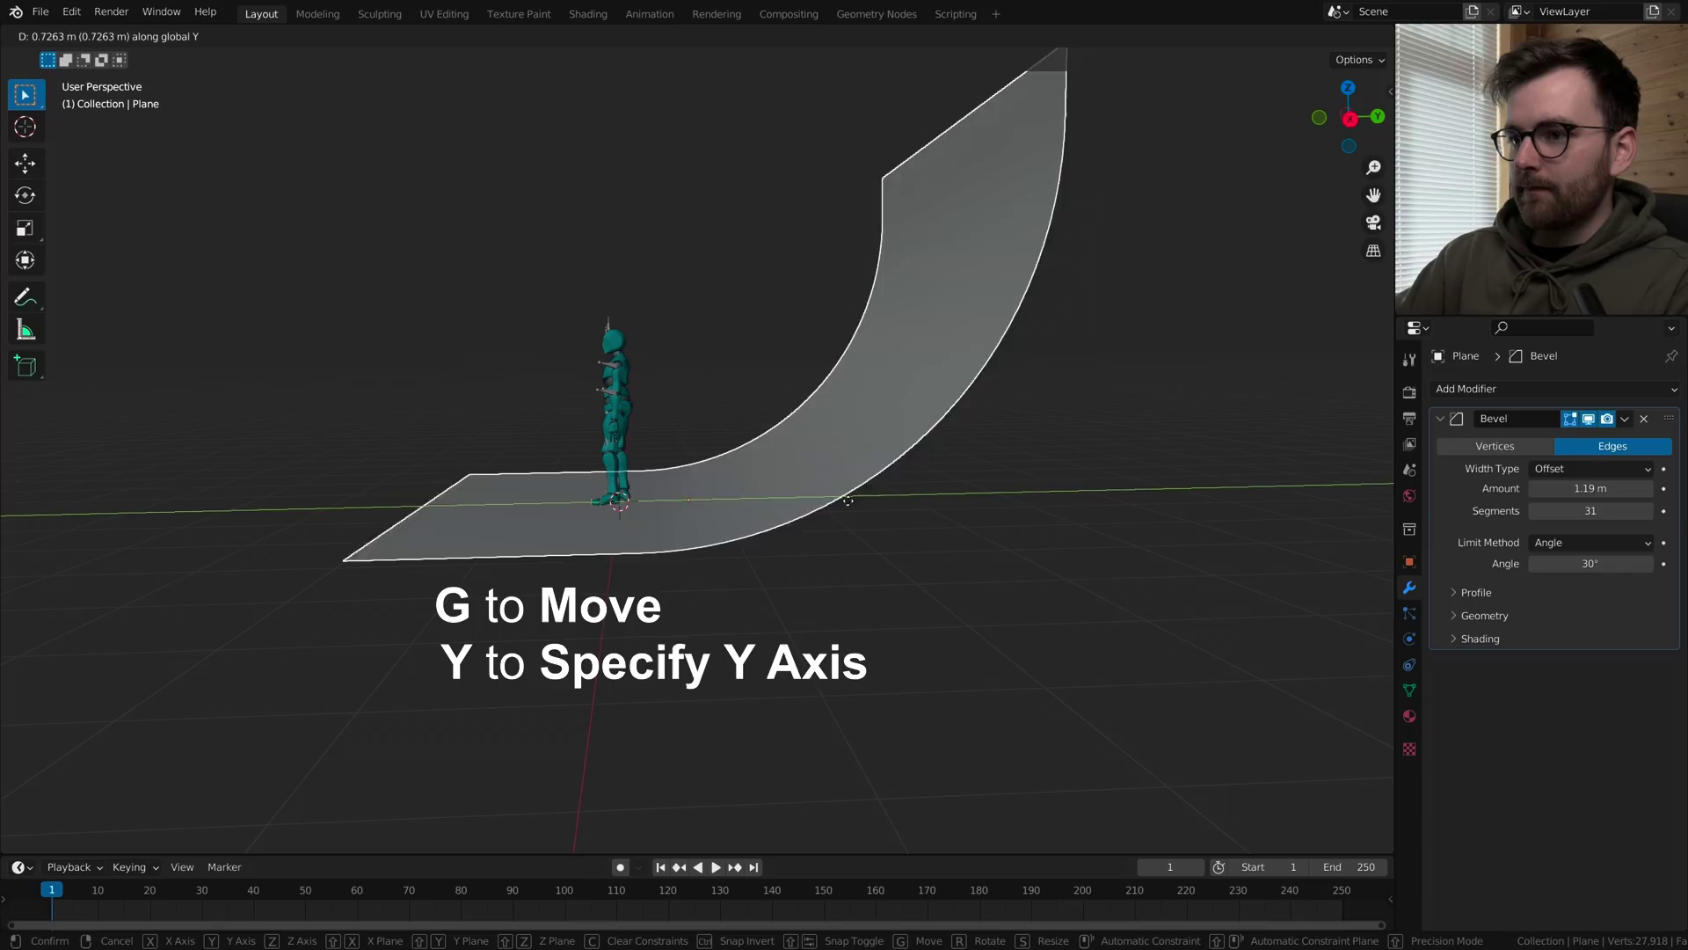
click(899, 504)
- Apply smooth shading to the curved backdrop
middle_drag(721, 466, 862, 497)
scroll(863, 497, up, 4)
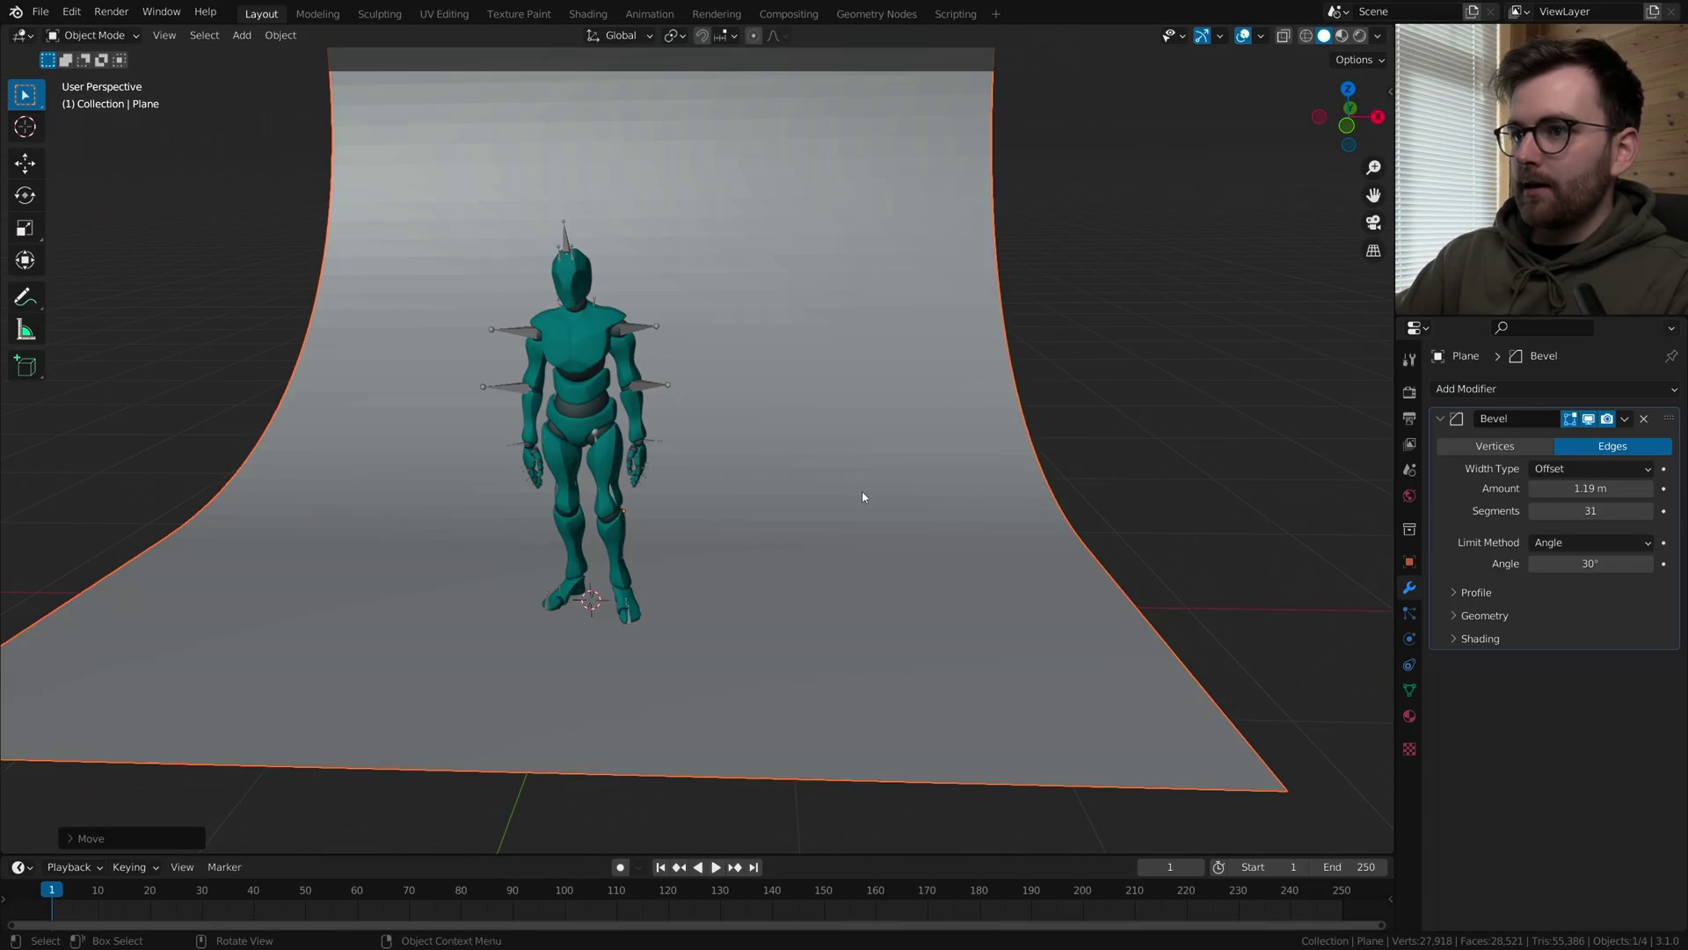
scroll(857, 484, down, 3)
middle_drag(768, 381, 810, 465)
right_click(923, 376)
click(890, 379)
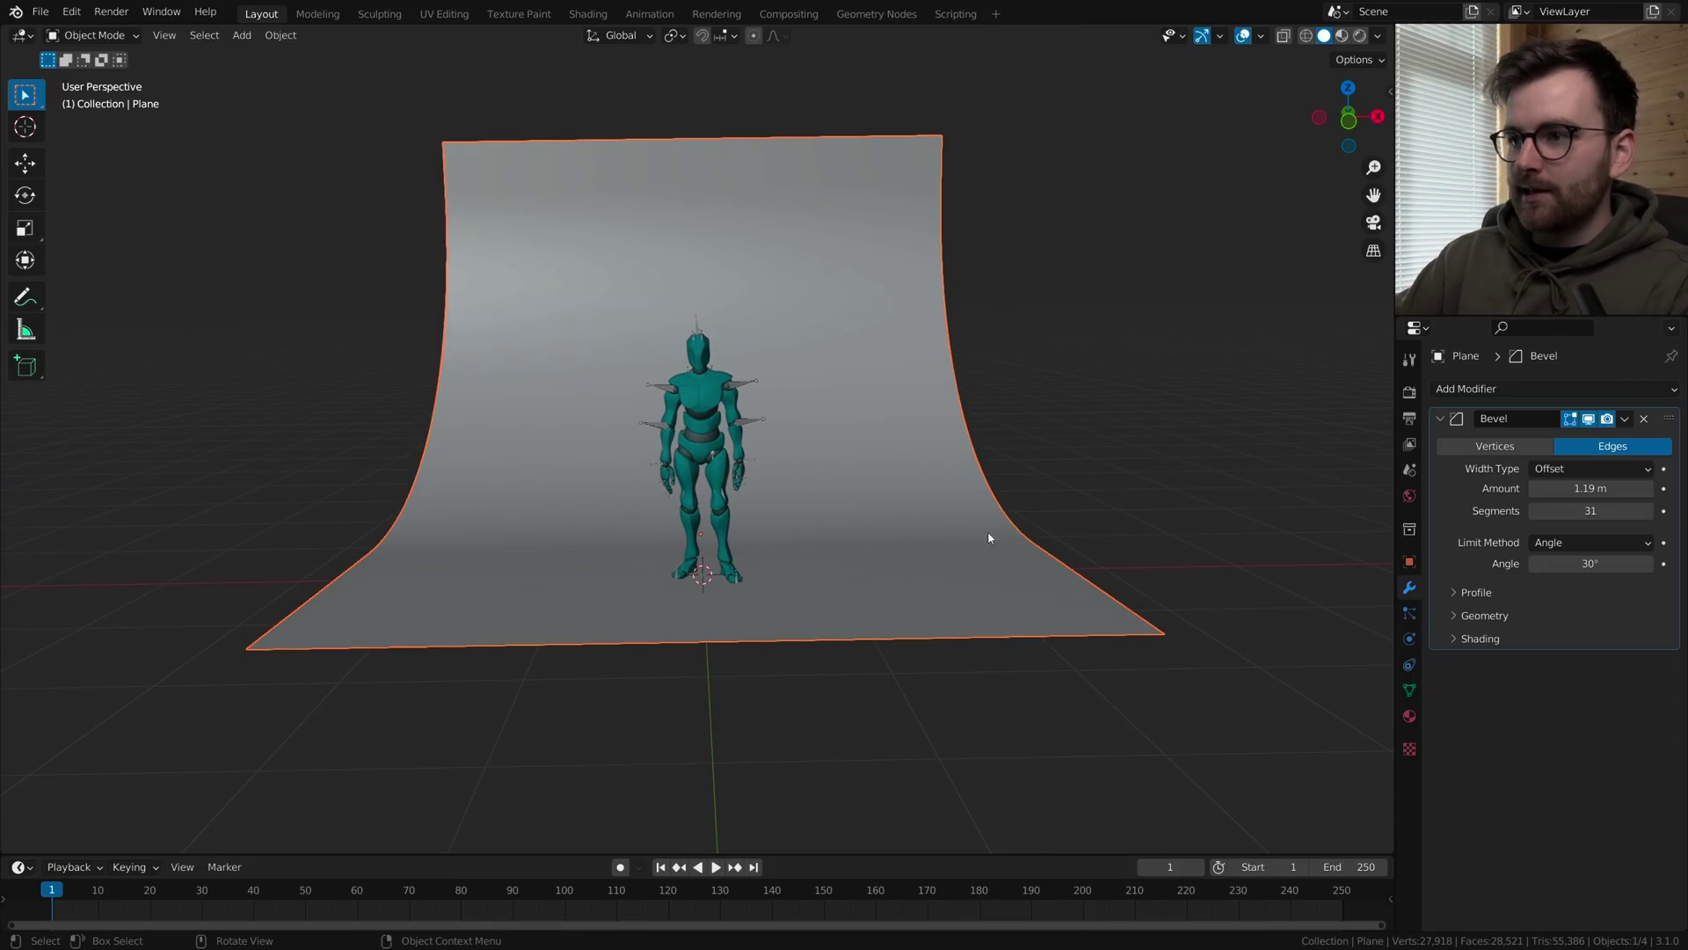
- Widen the backdrop by scaling it along the X axis only
key(s)
key(x)
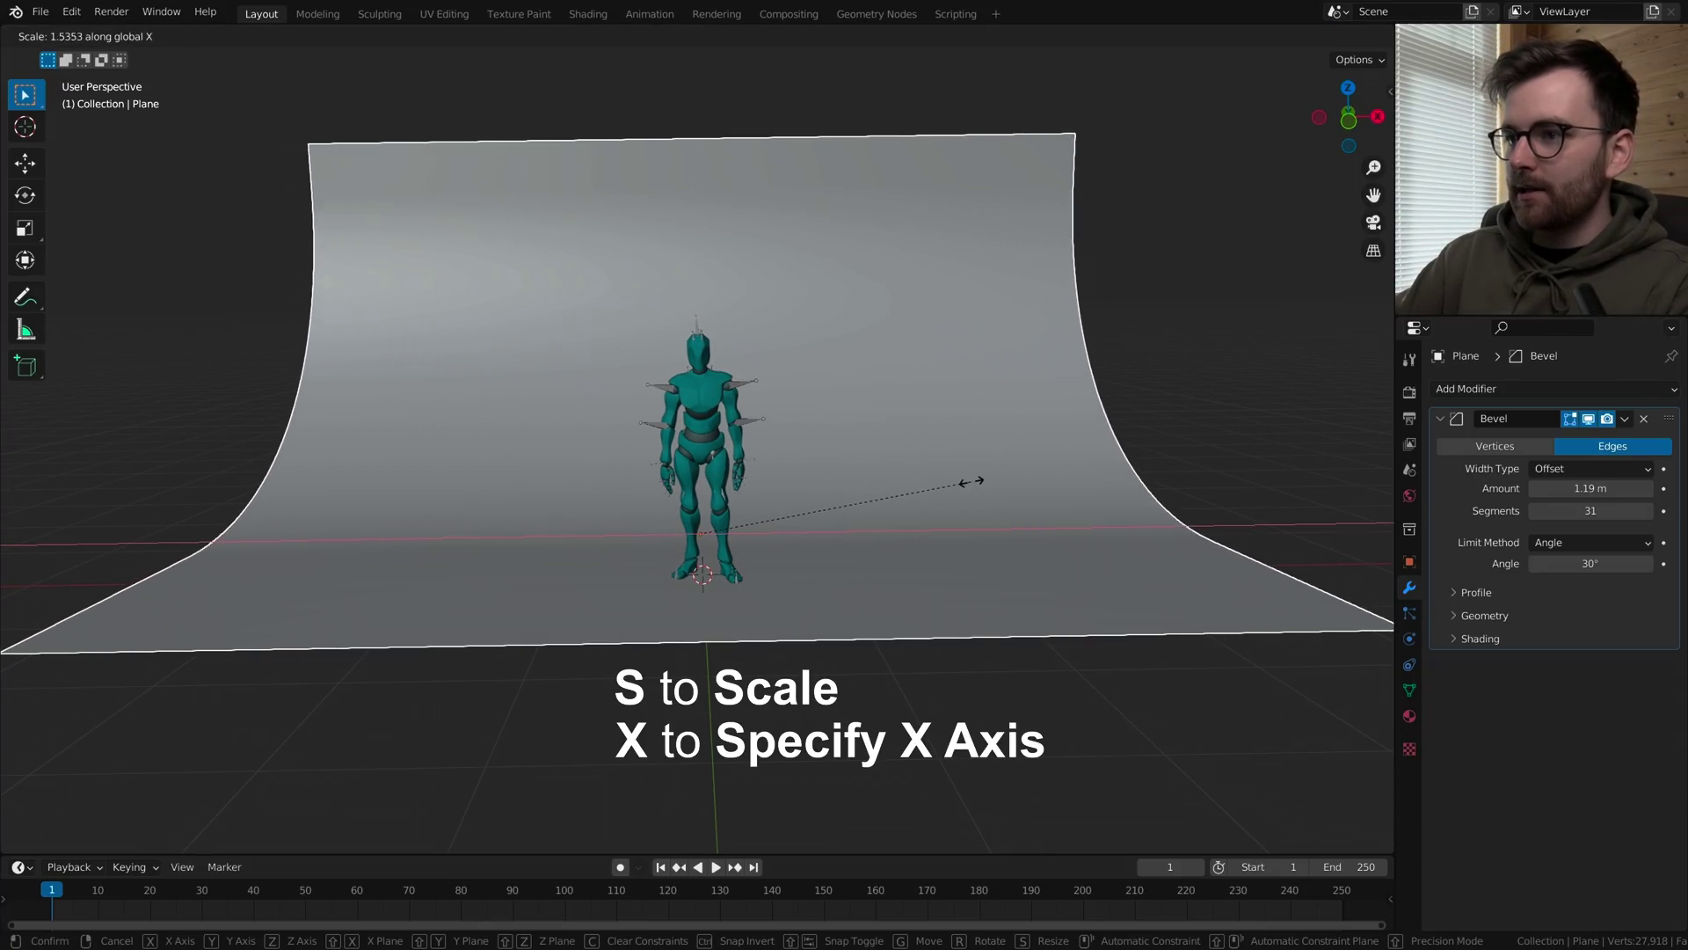
click(1006, 472)
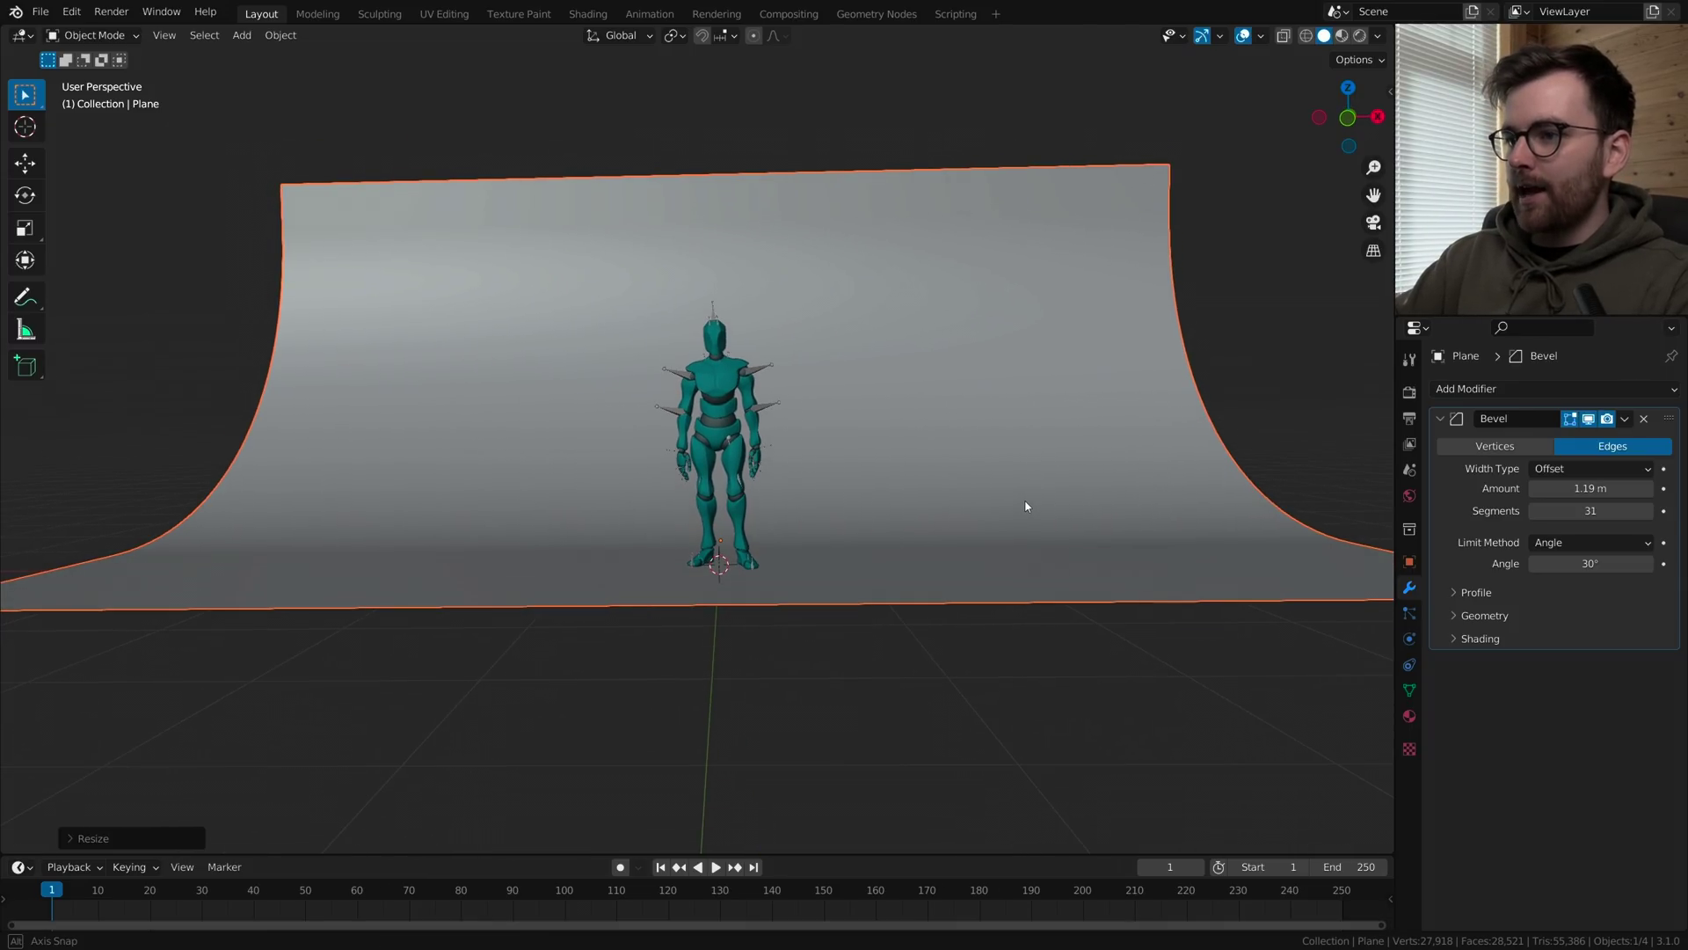
- Add a camera and align it to a front view showing the whole character against the backdrop
scroll(1025, 503, up, 2)
key(shift+a)
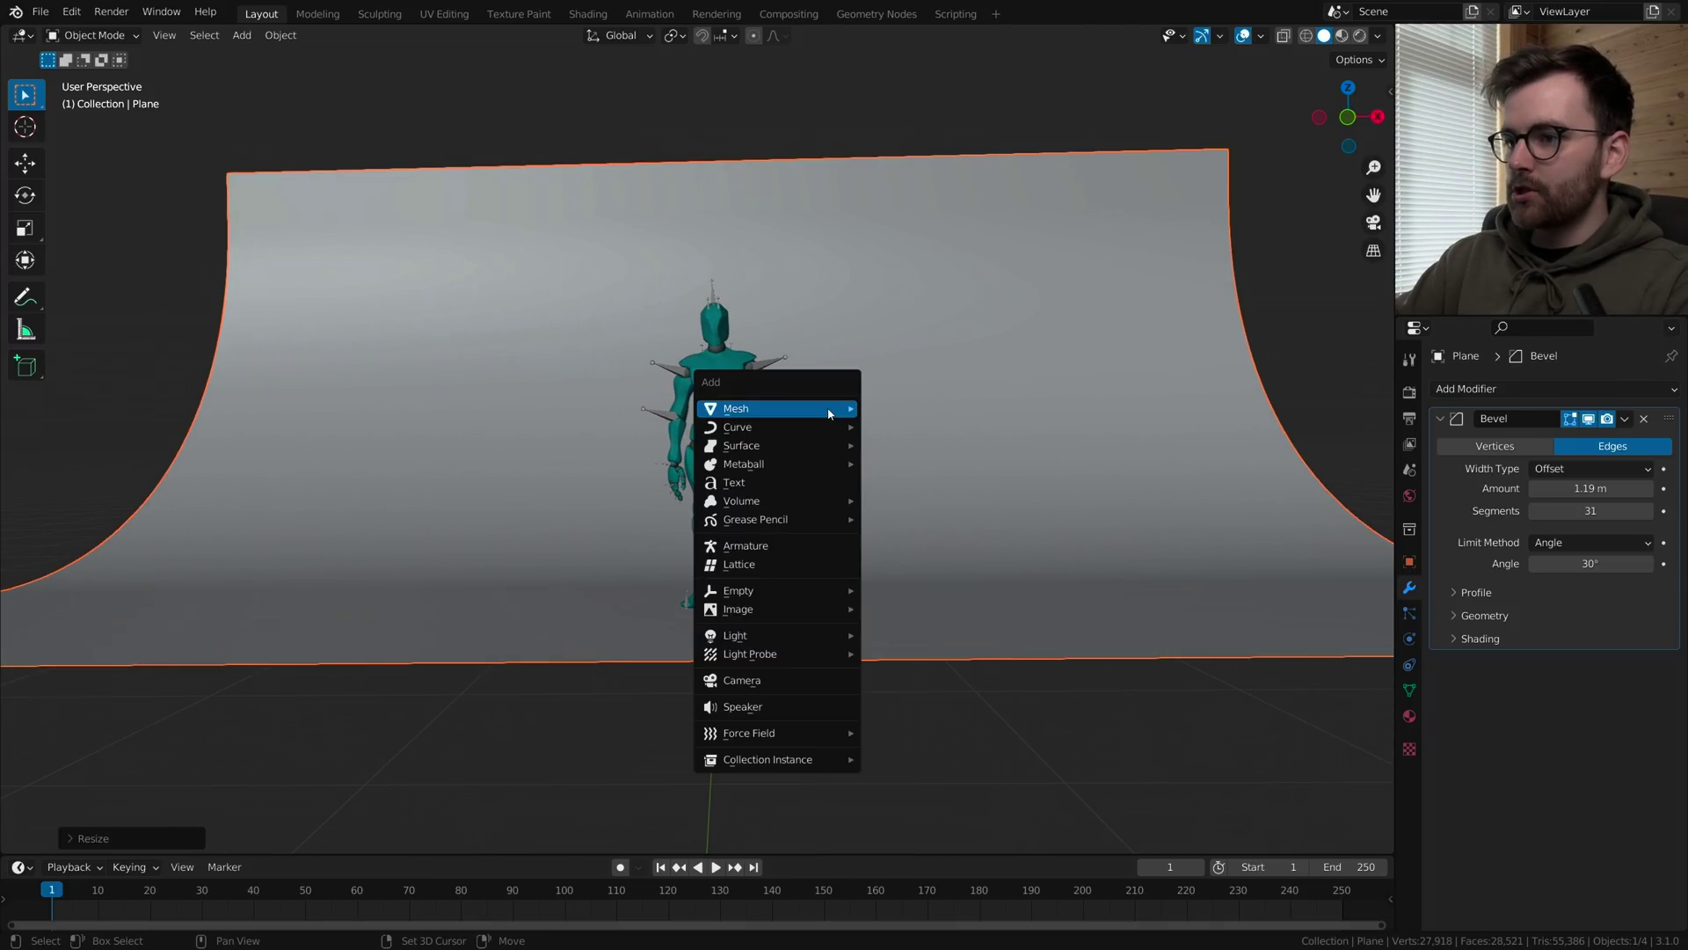
click(791, 683)
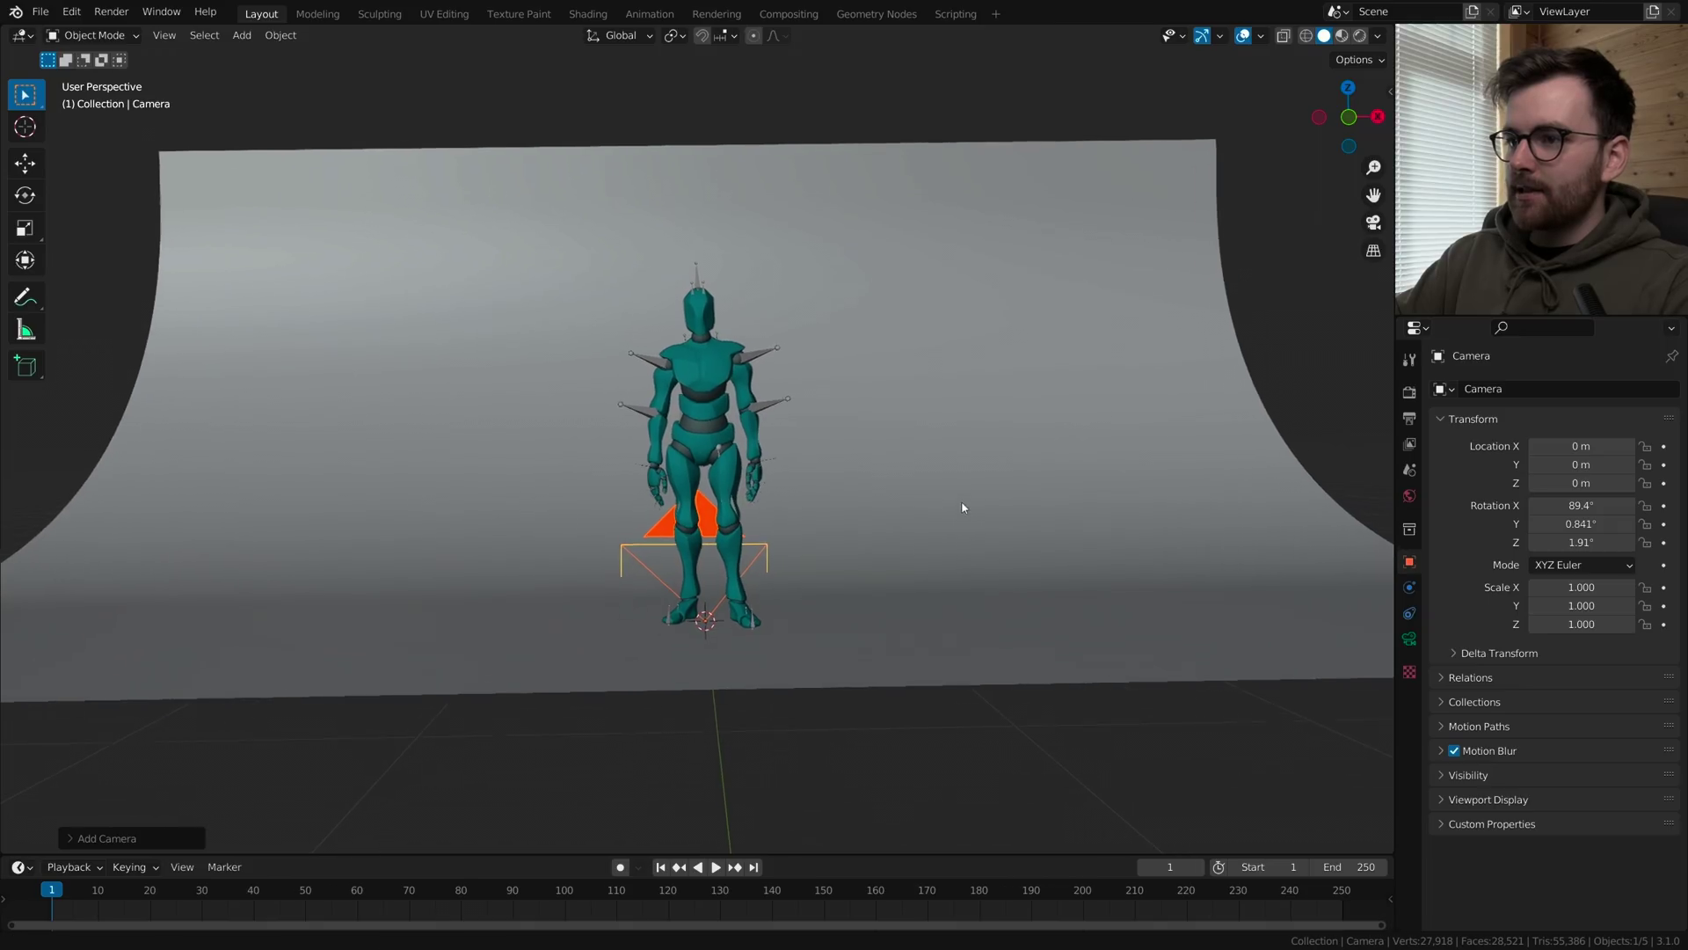
scroll(962, 507, up, 2)
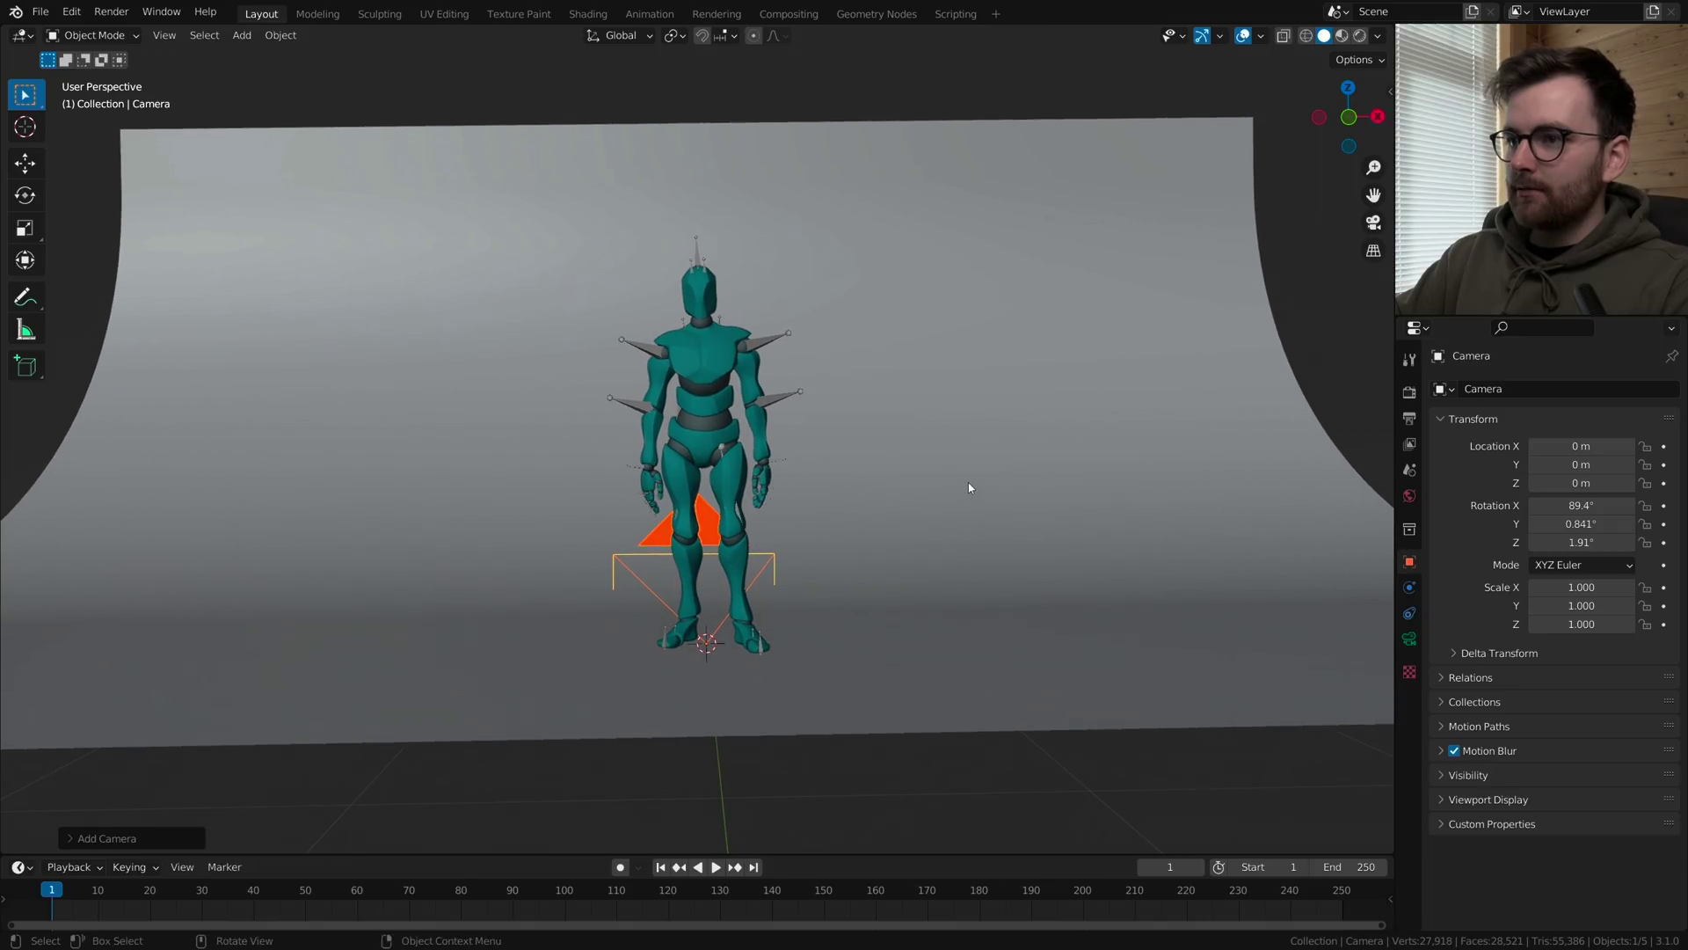
click(162, 36)
mouse_move(272, 292)
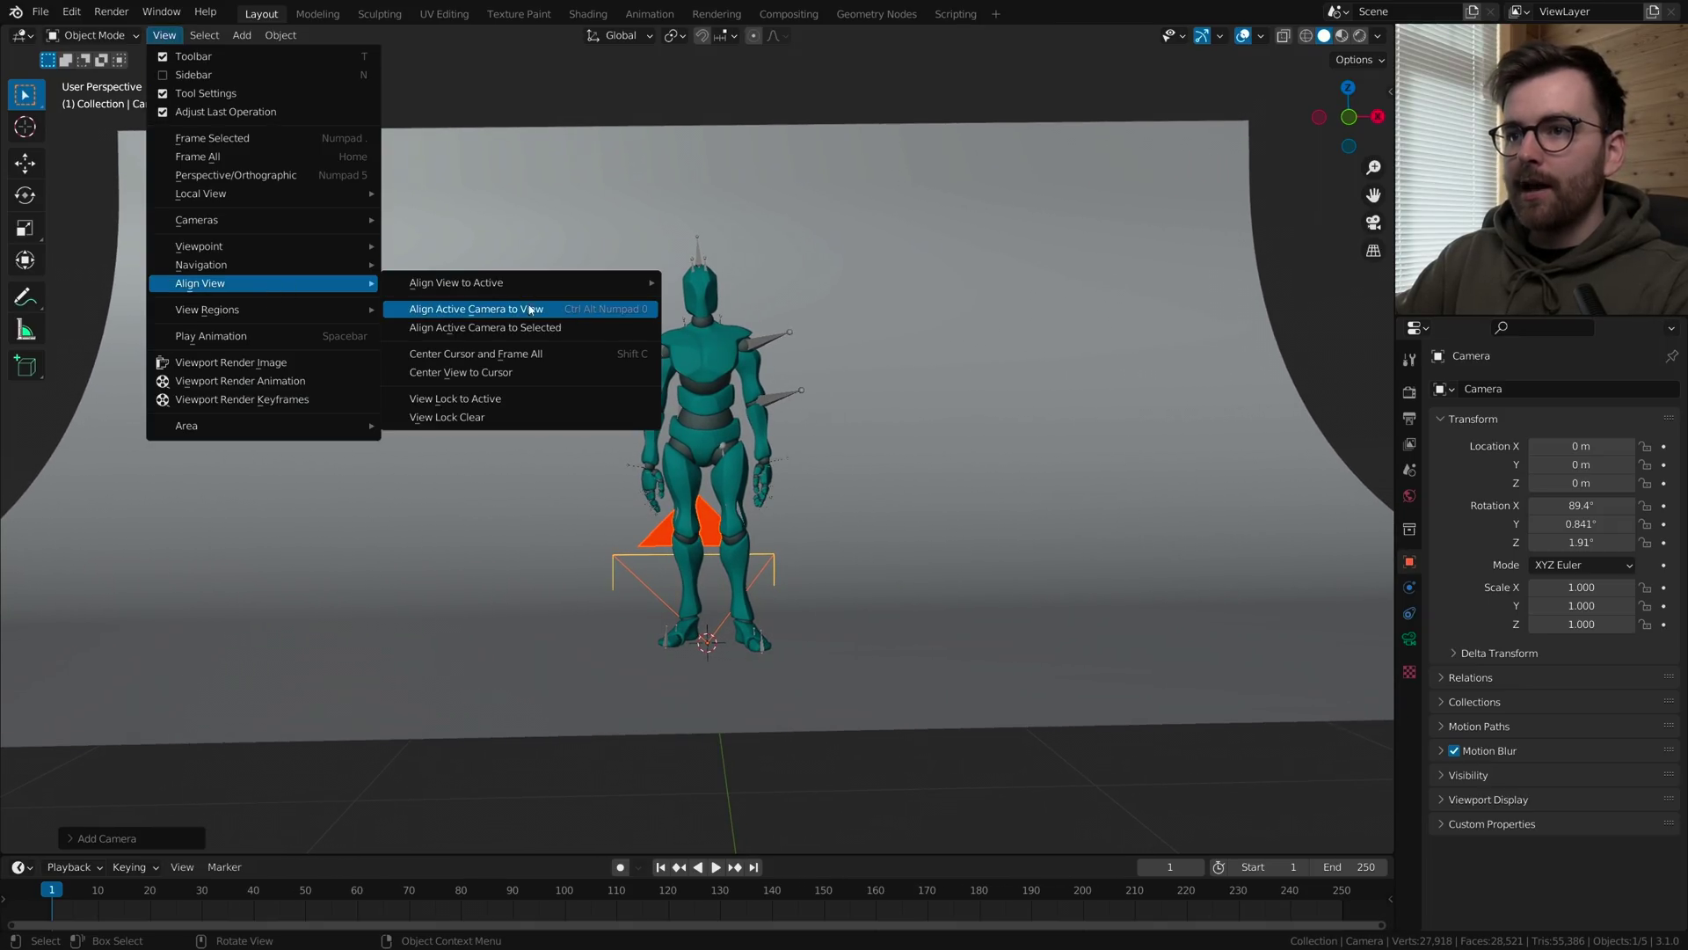
click(563, 310)
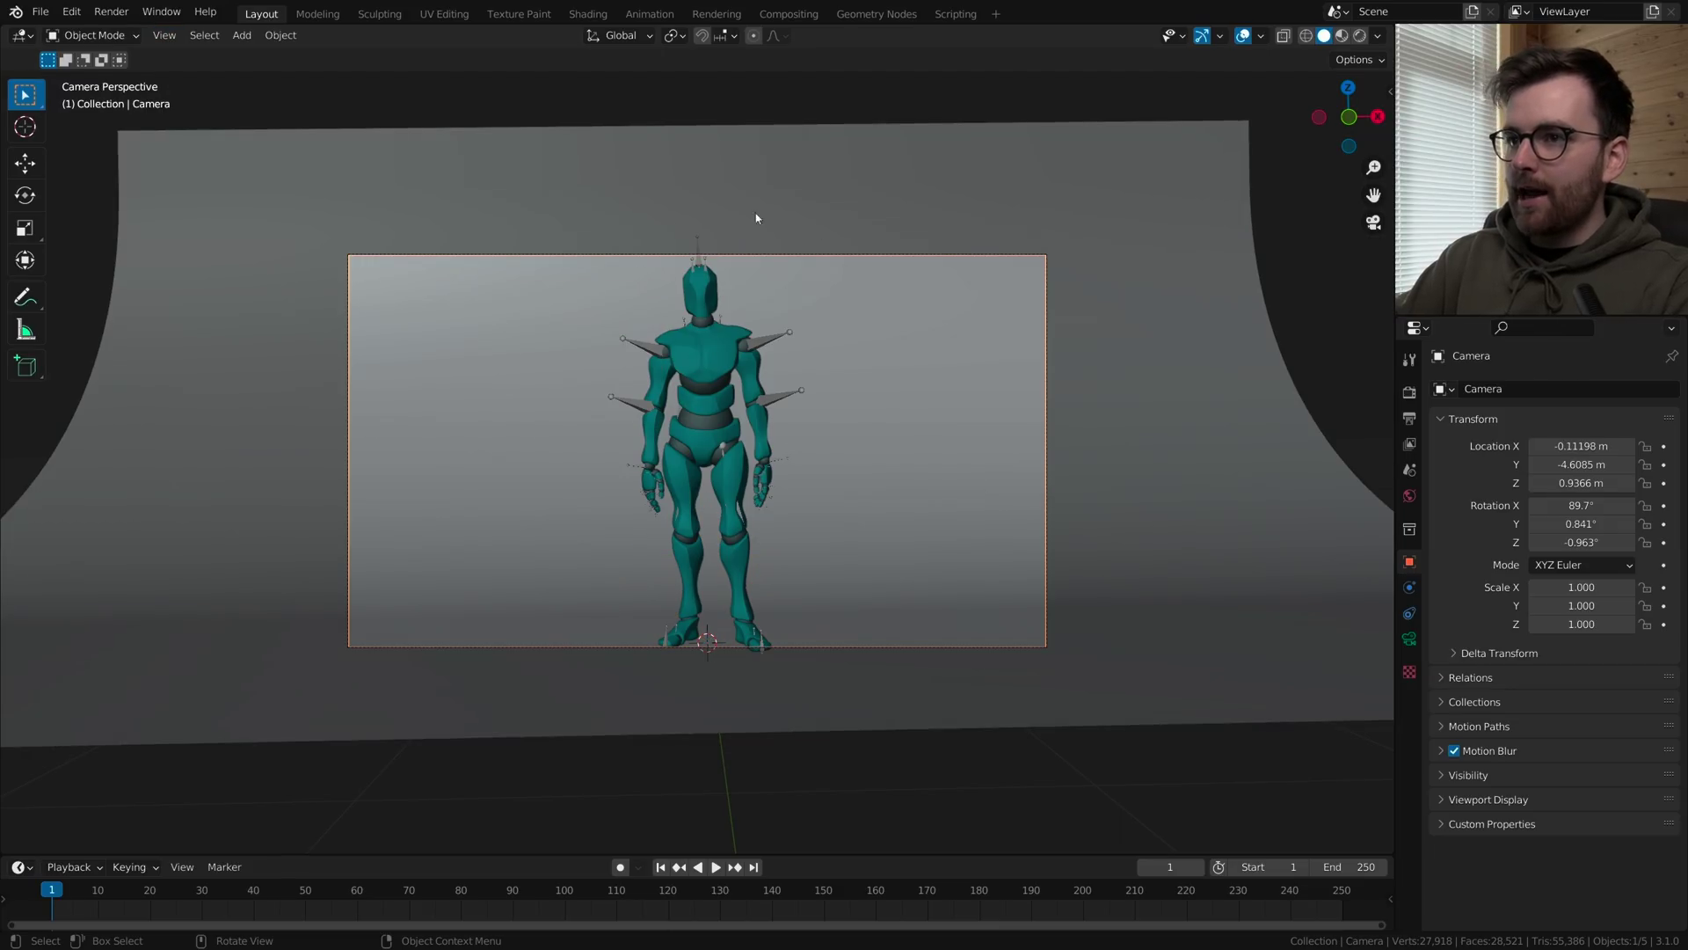
- Move the camera back about 1 m along its local Z axis and adjust its position to frame the whole character with margin
key(g)
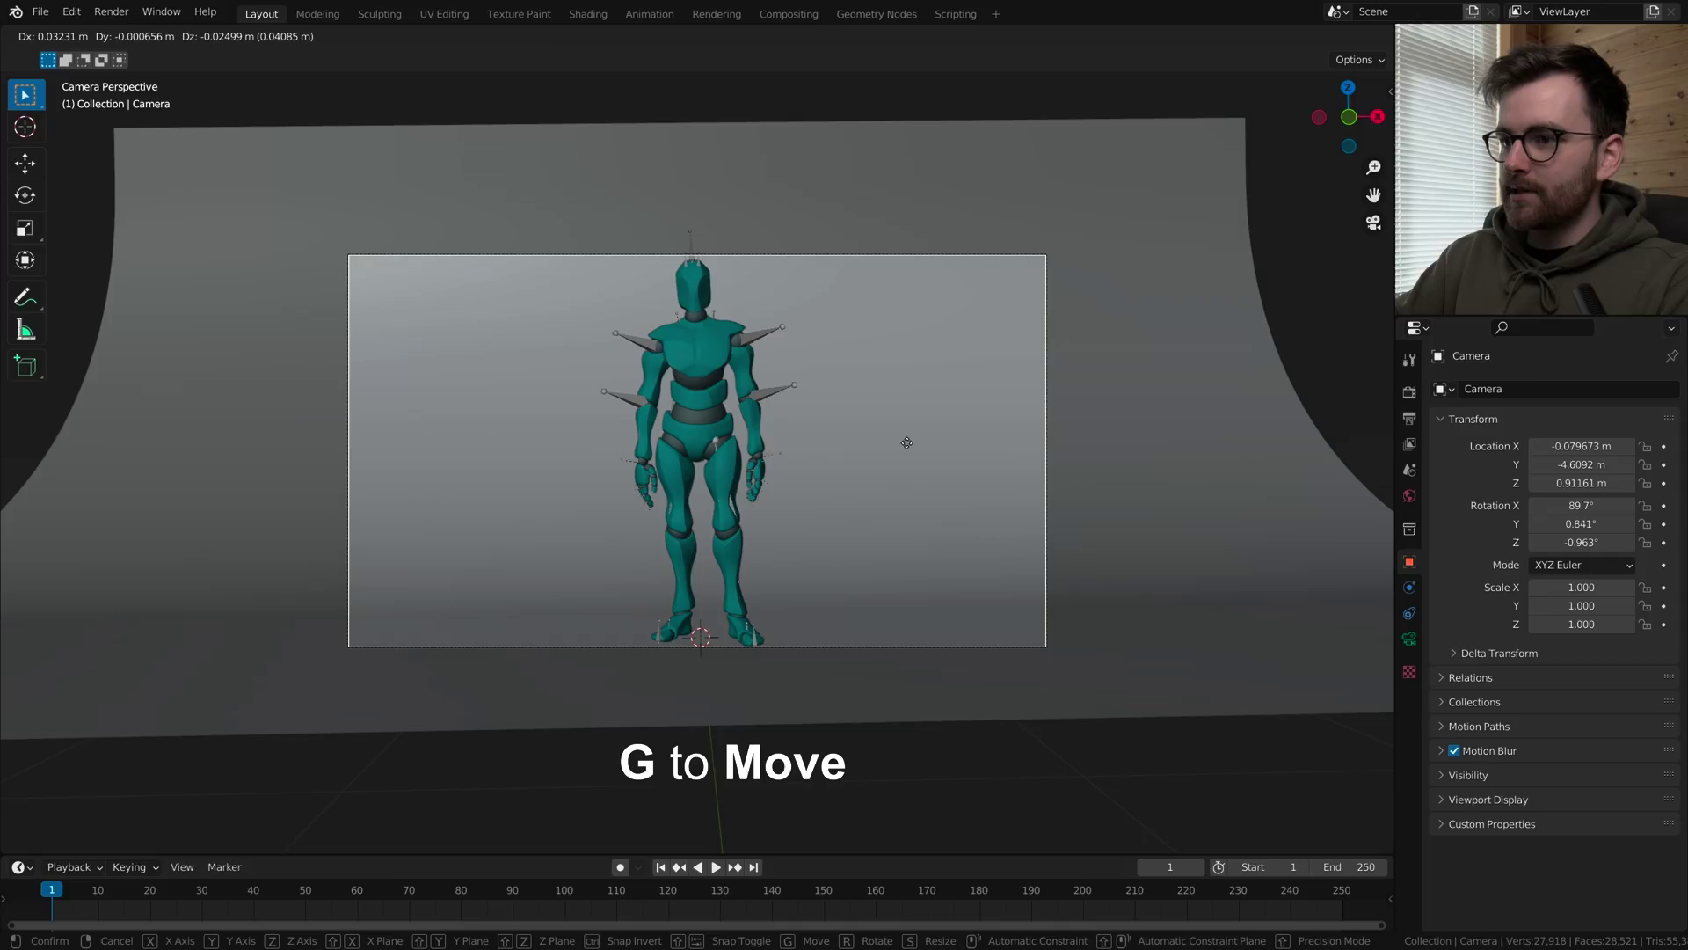
key(z)
key(z)
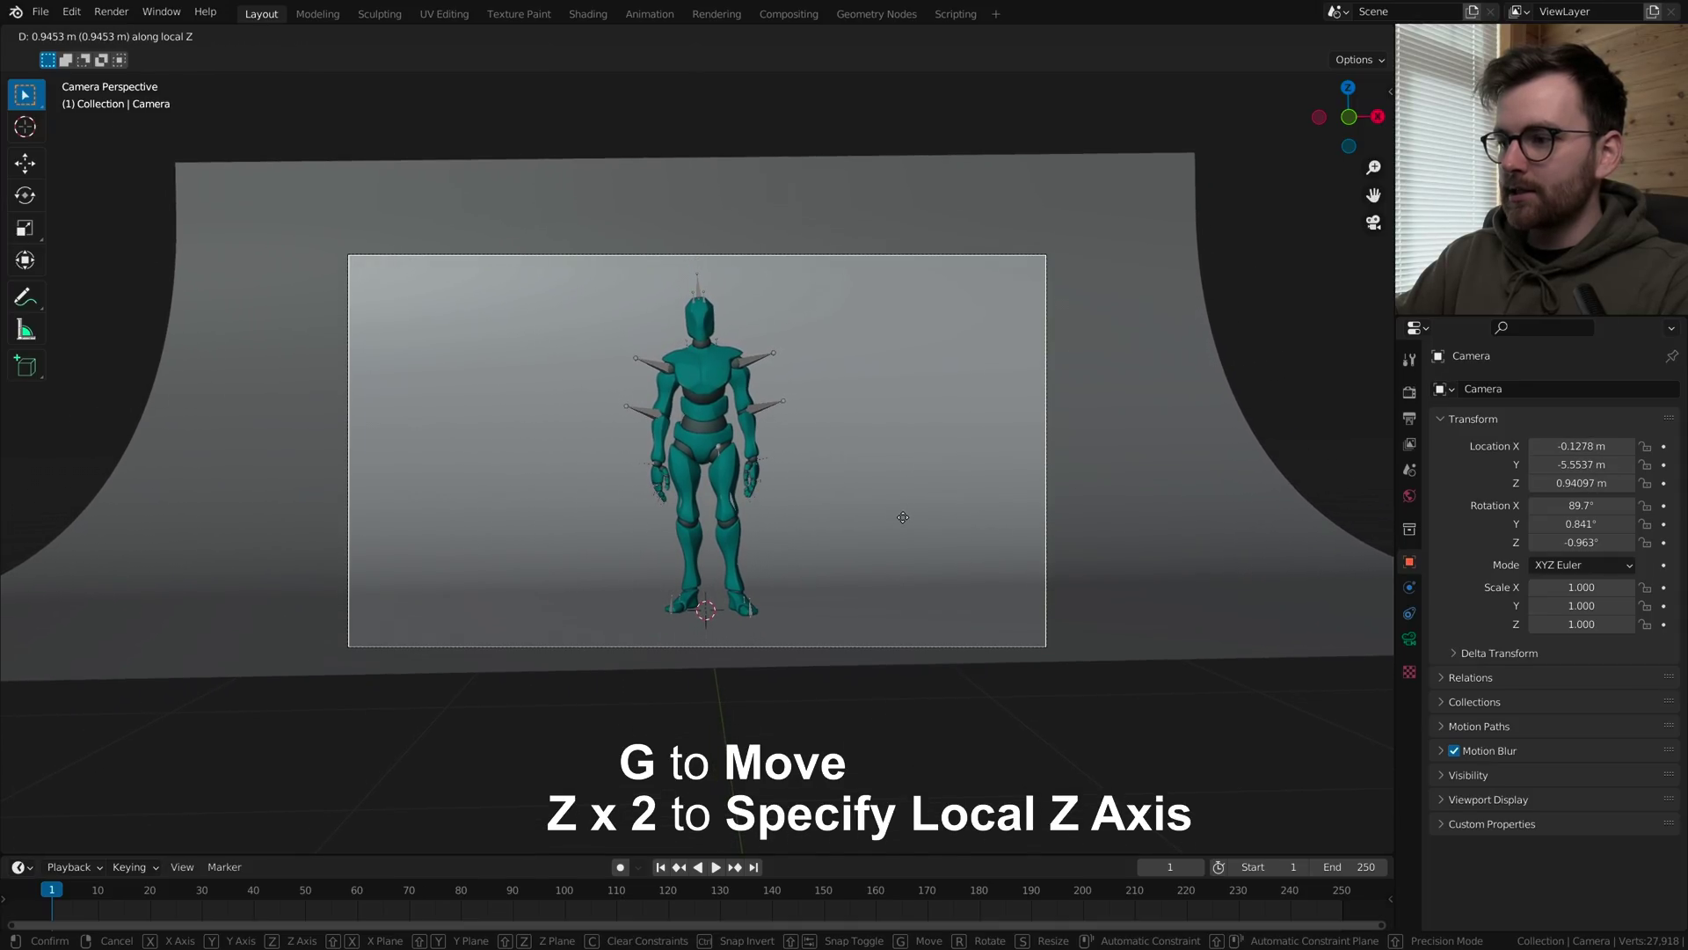
click(905, 511)
key(g)
click(911, 509)
scroll(873, 560, up, 2)
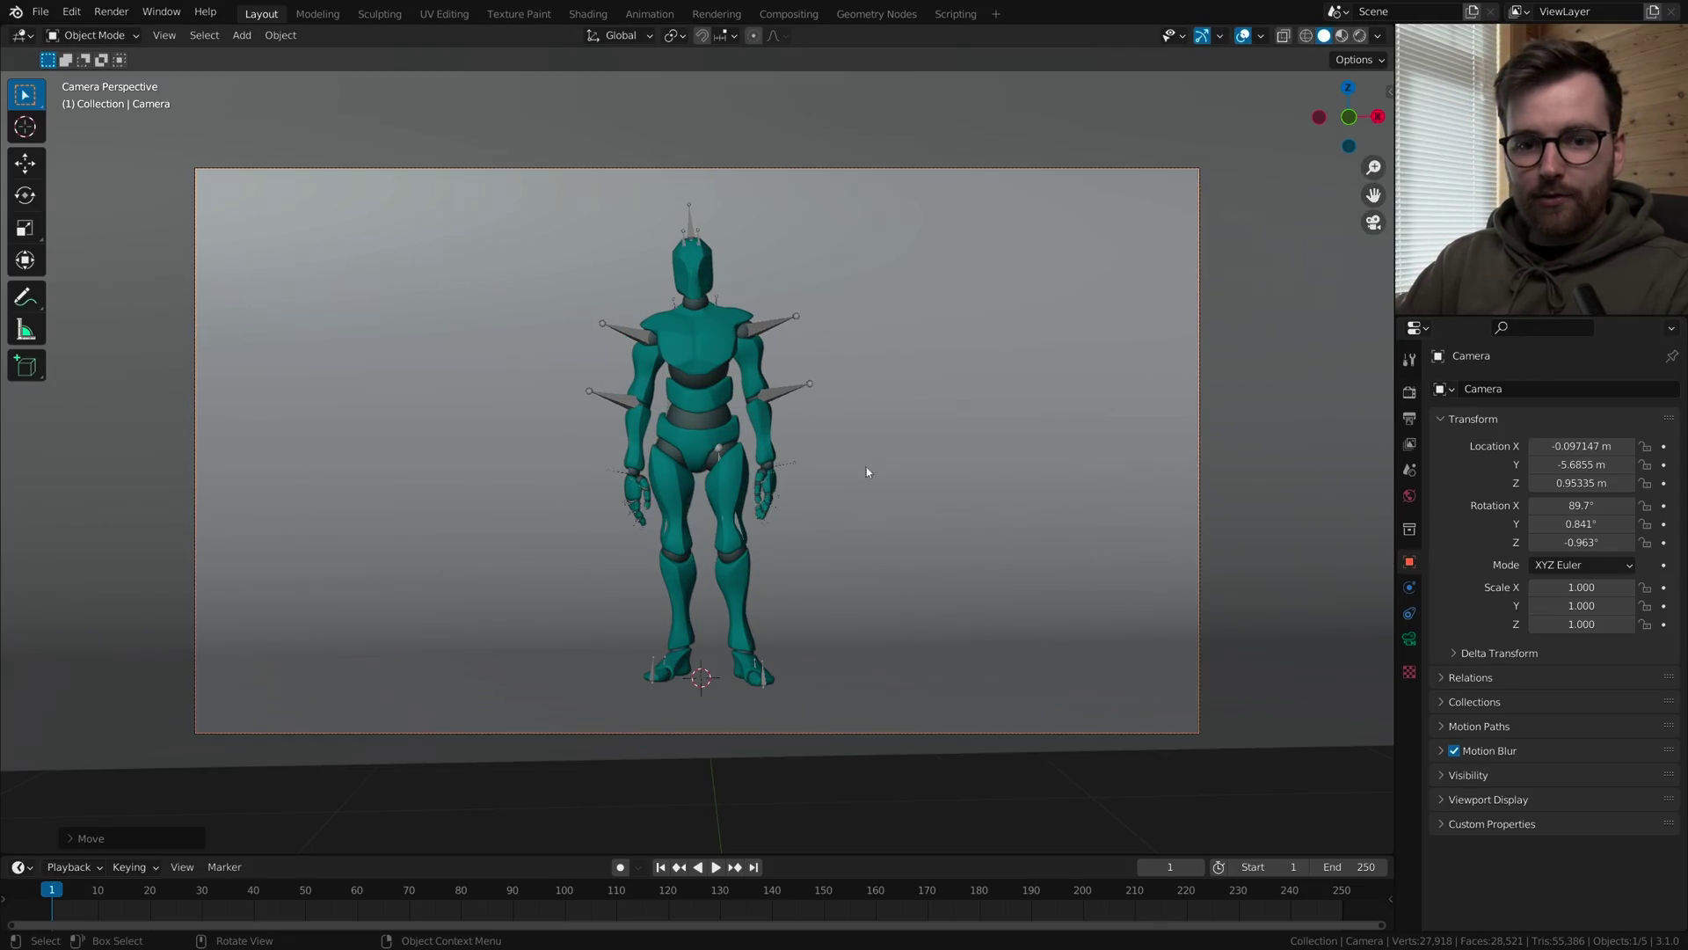
- Use Cycles as the render engine and show the viewport in Rendered shading
click(1409, 393)
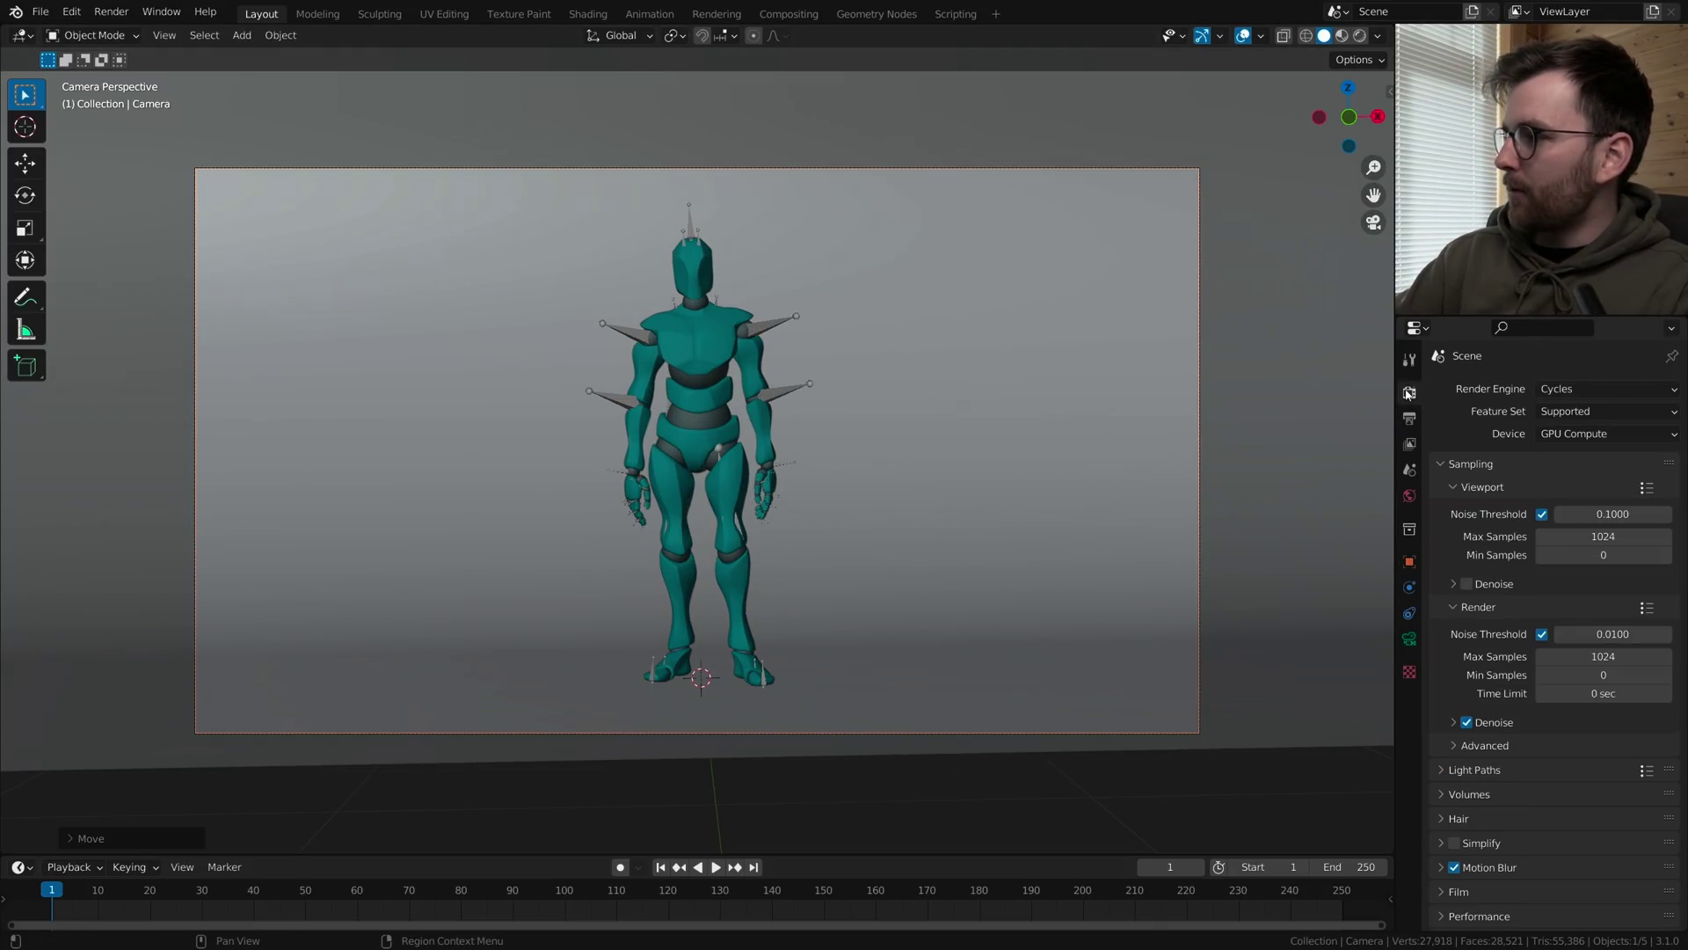
click(1621, 390)
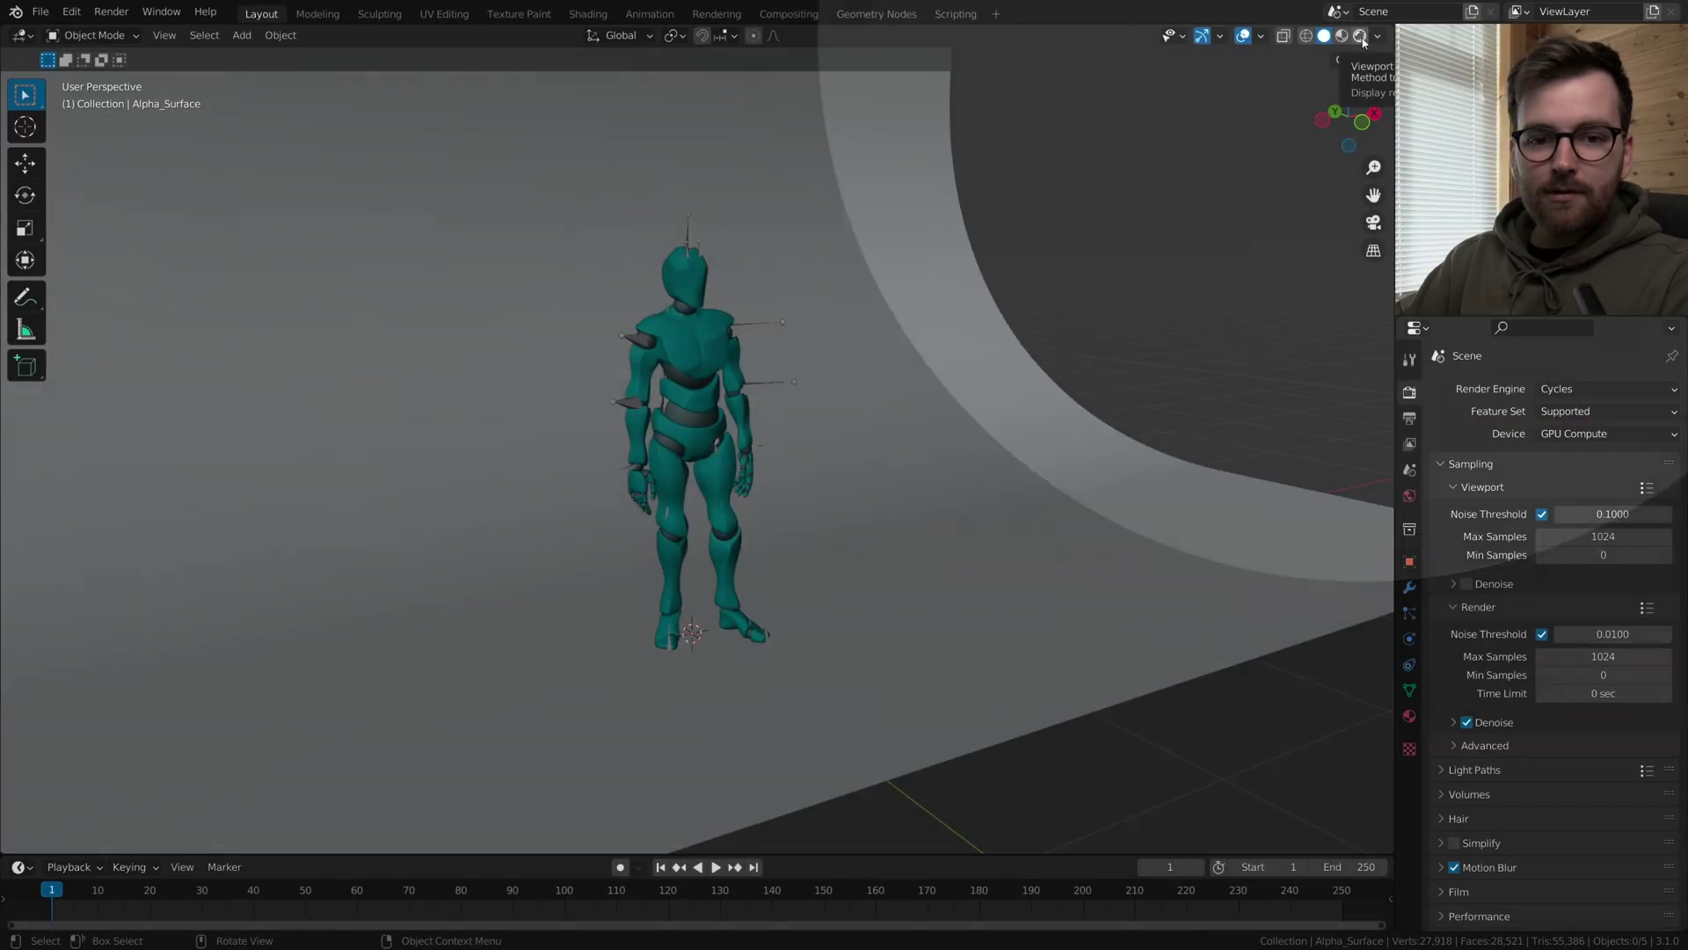
click(1360, 36)
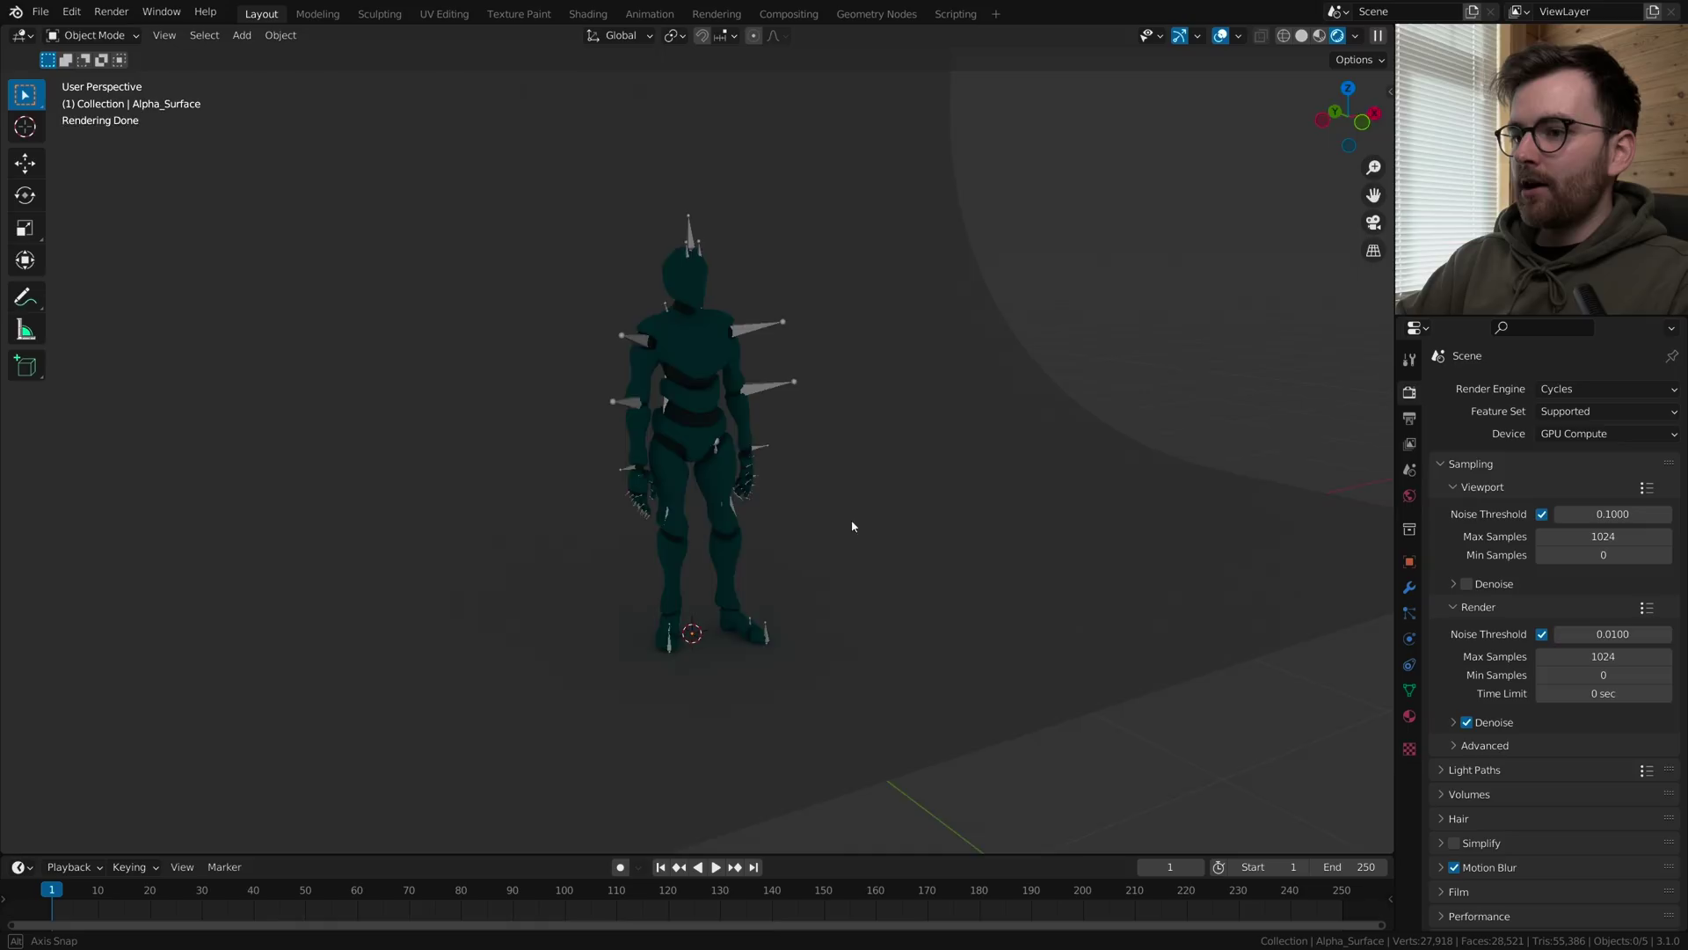
- Lower the character's armature slightly along the global Z axis so the feet rest on the backdrop floor
middle_drag(852, 526, 867, 554)
scroll(840, 563, up, 8)
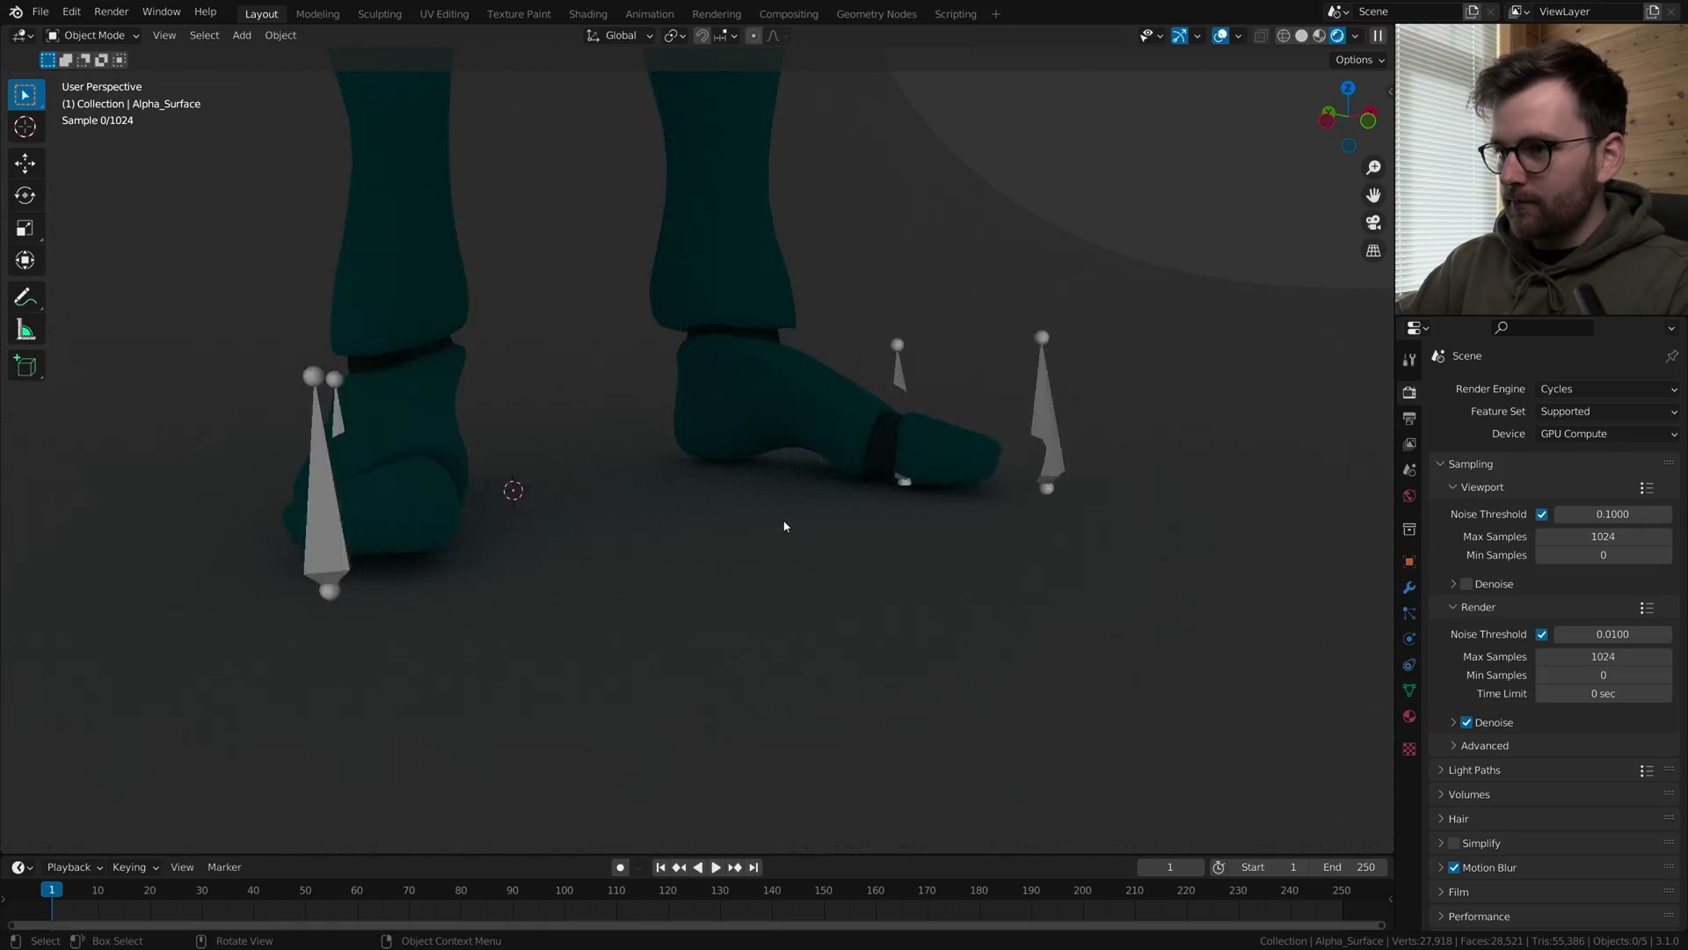
scroll(784, 525, up, 3)
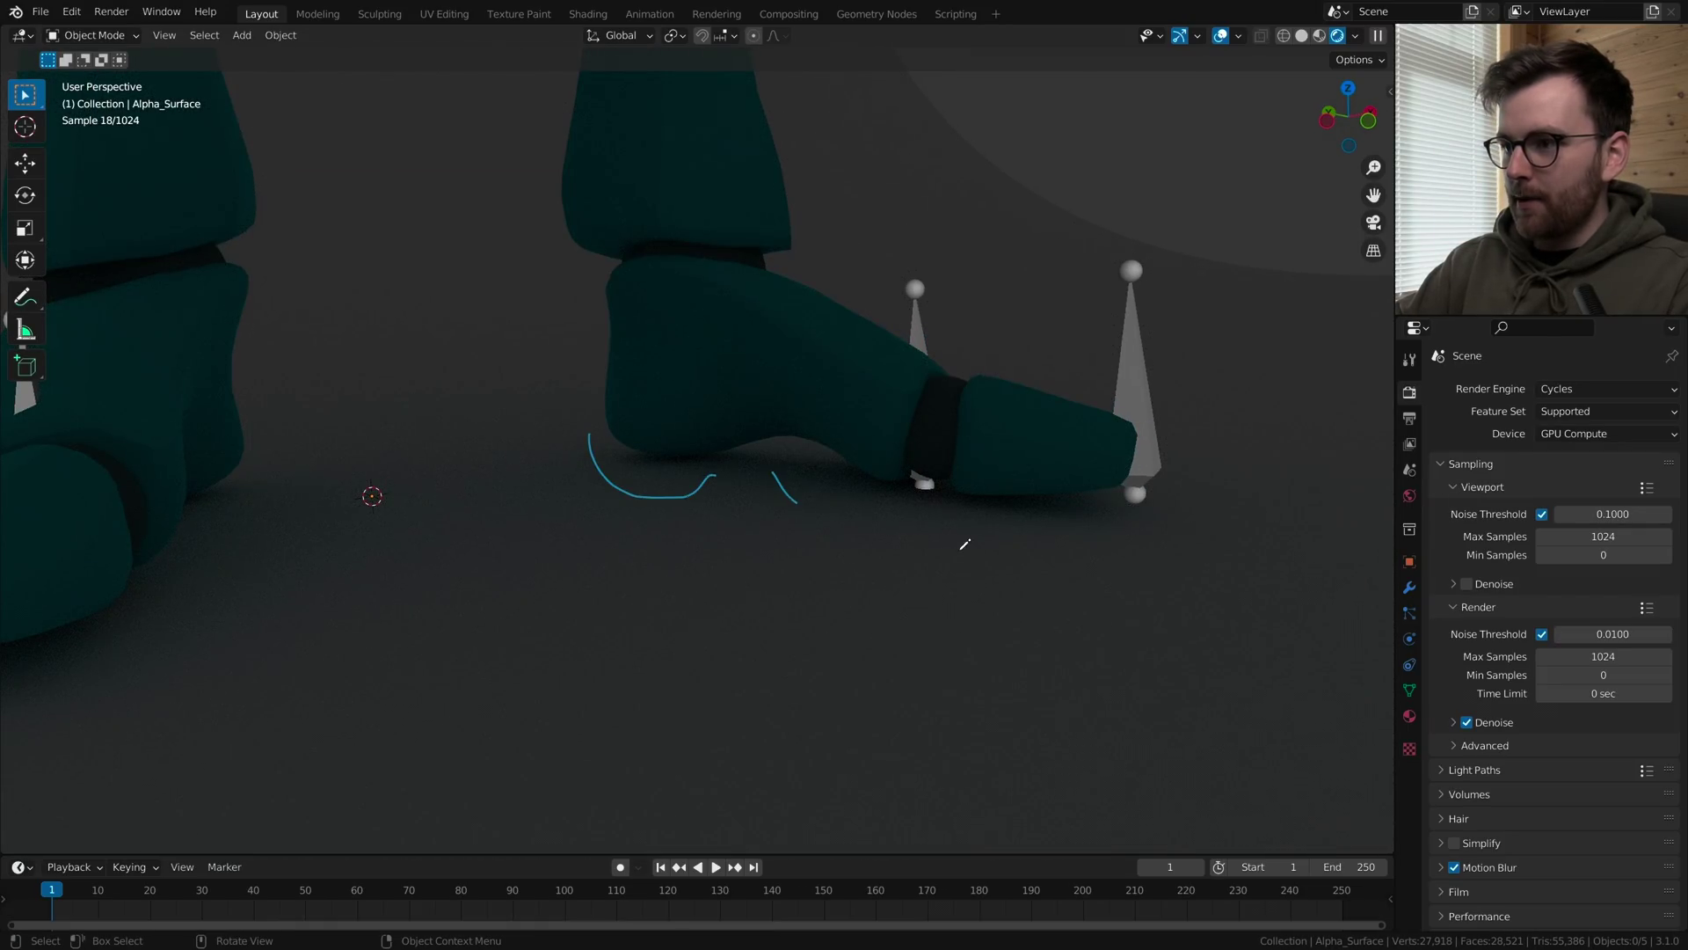
middle_drag(621, 518, 327, 355)
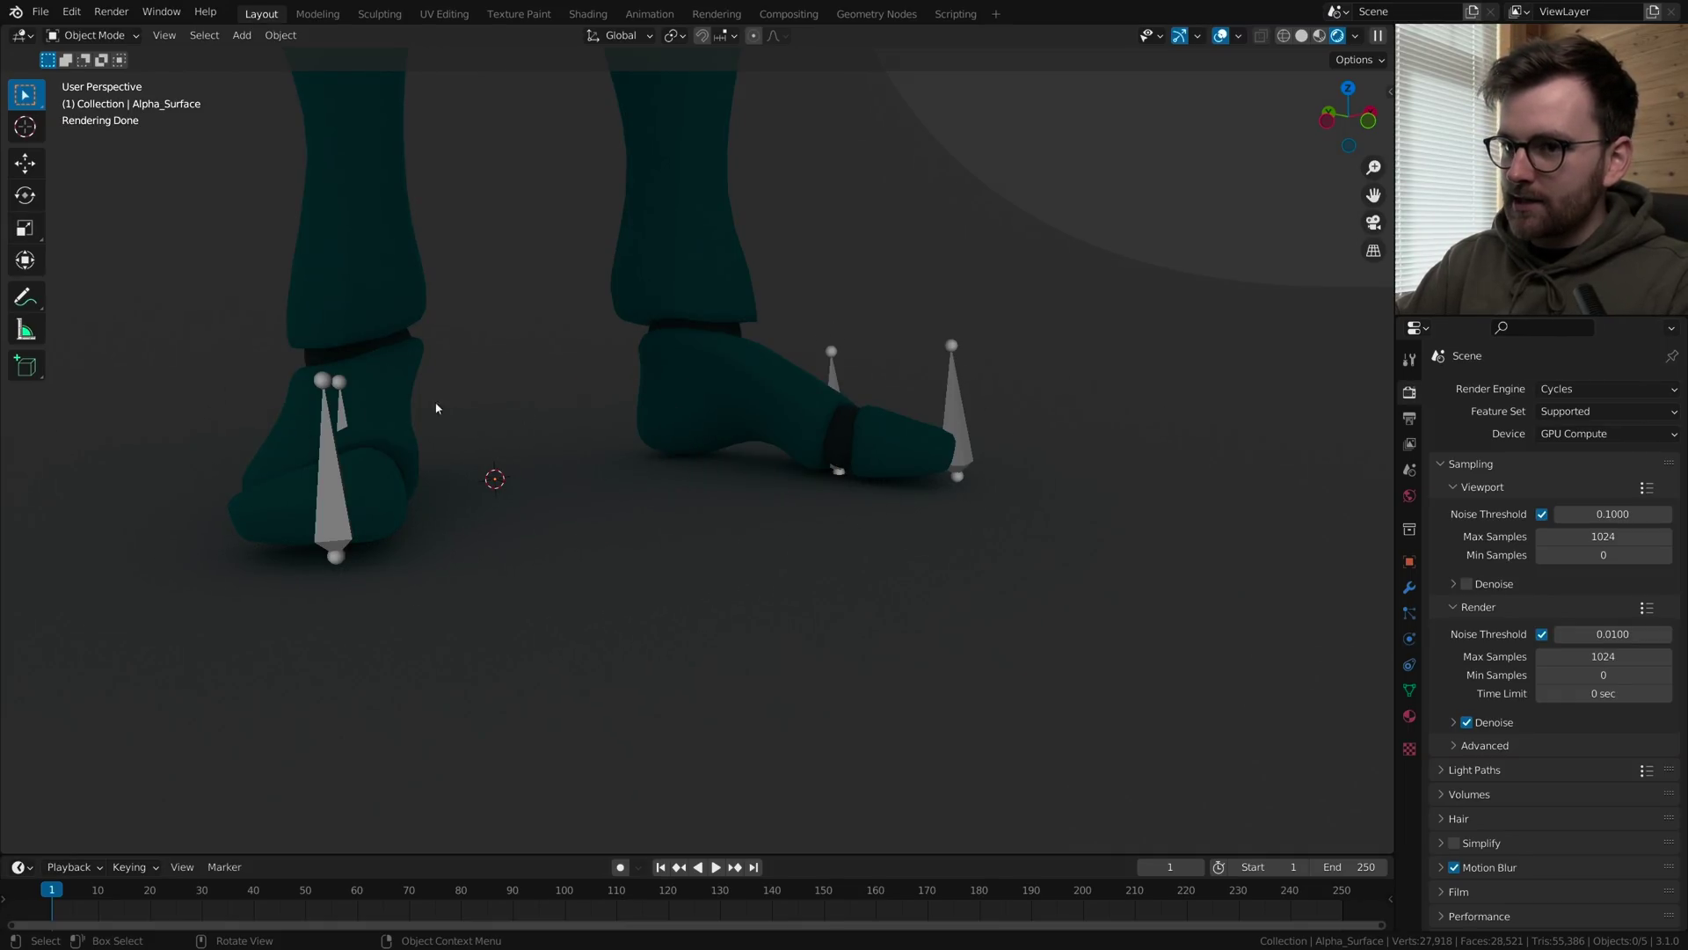
click(966, 424)
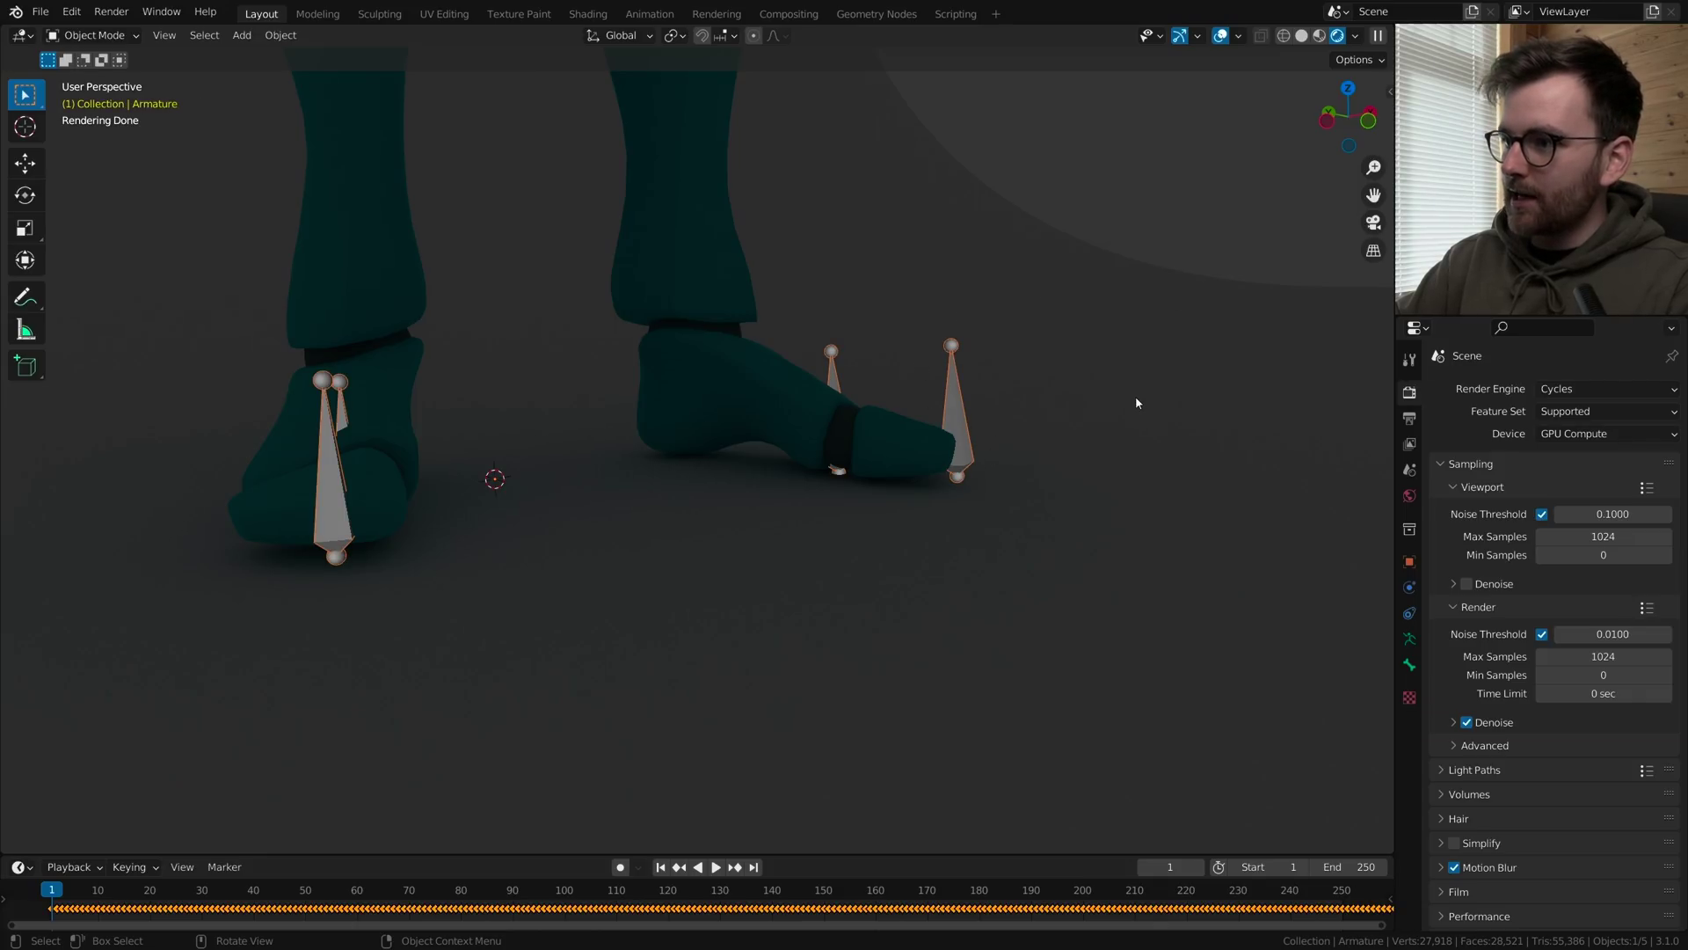
key(g)
key(z)
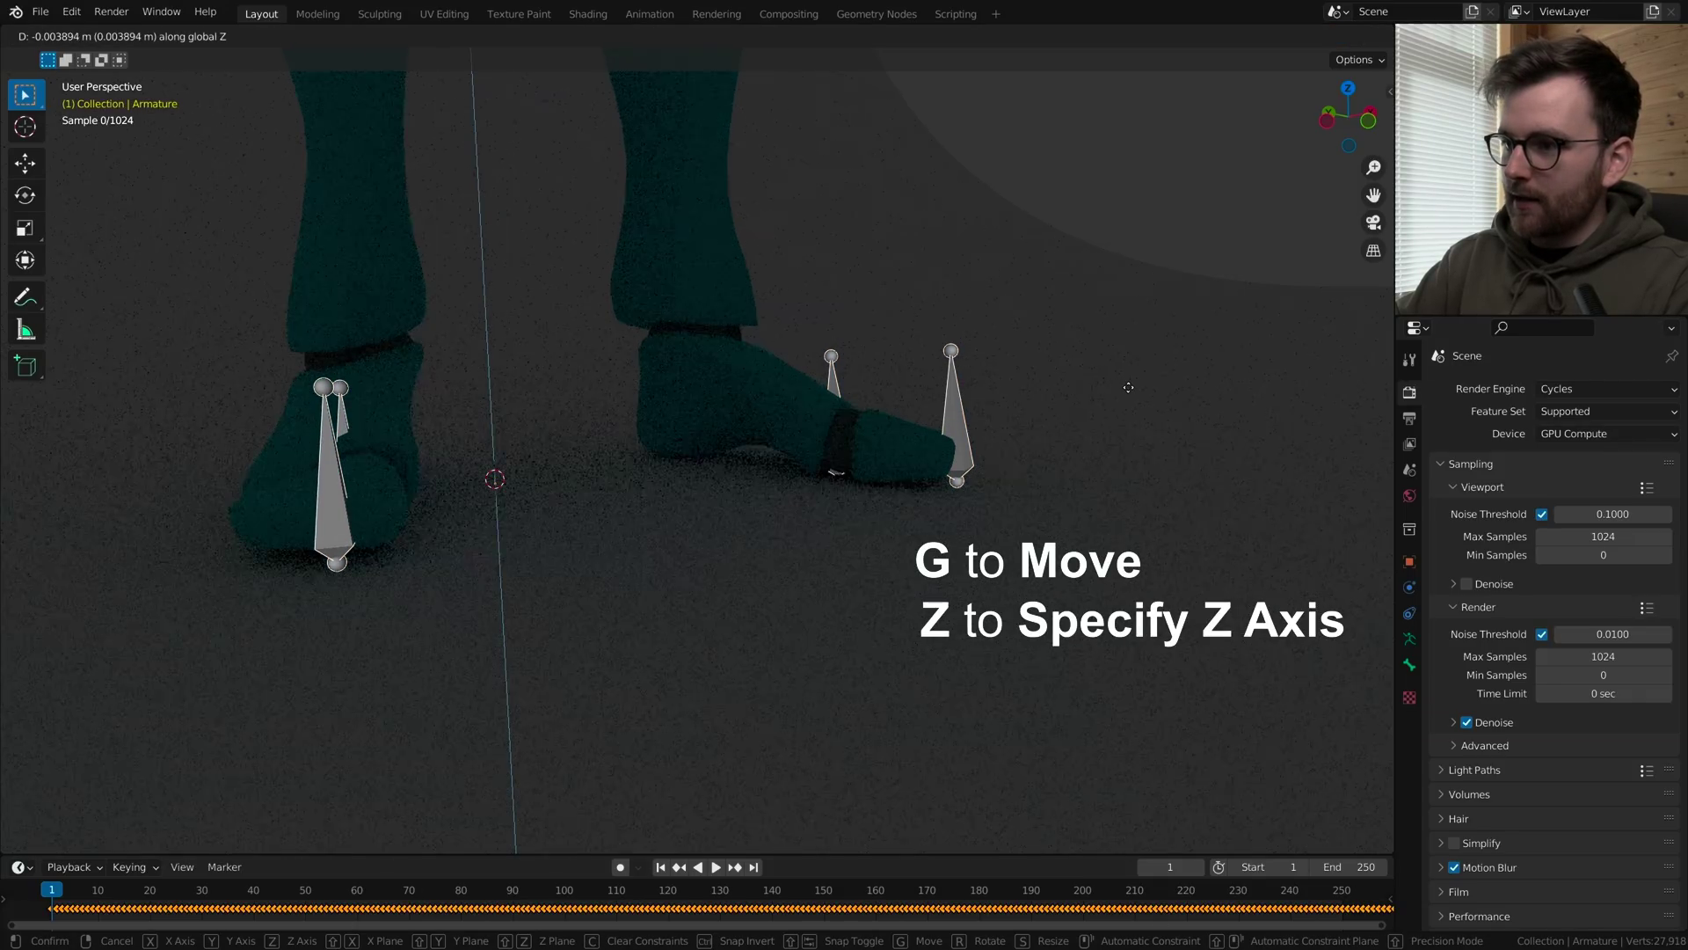
click(1126, 396)
mouse_move(762, 534)
middle_down()
mouse_move(904, 513)
mouse_move(588, 526)
mouse_move(935, 517)
mouse_move(945, 615)
middle_up()
scroll(935, 516, down, 5)
scroll(965, 527, down, 3)
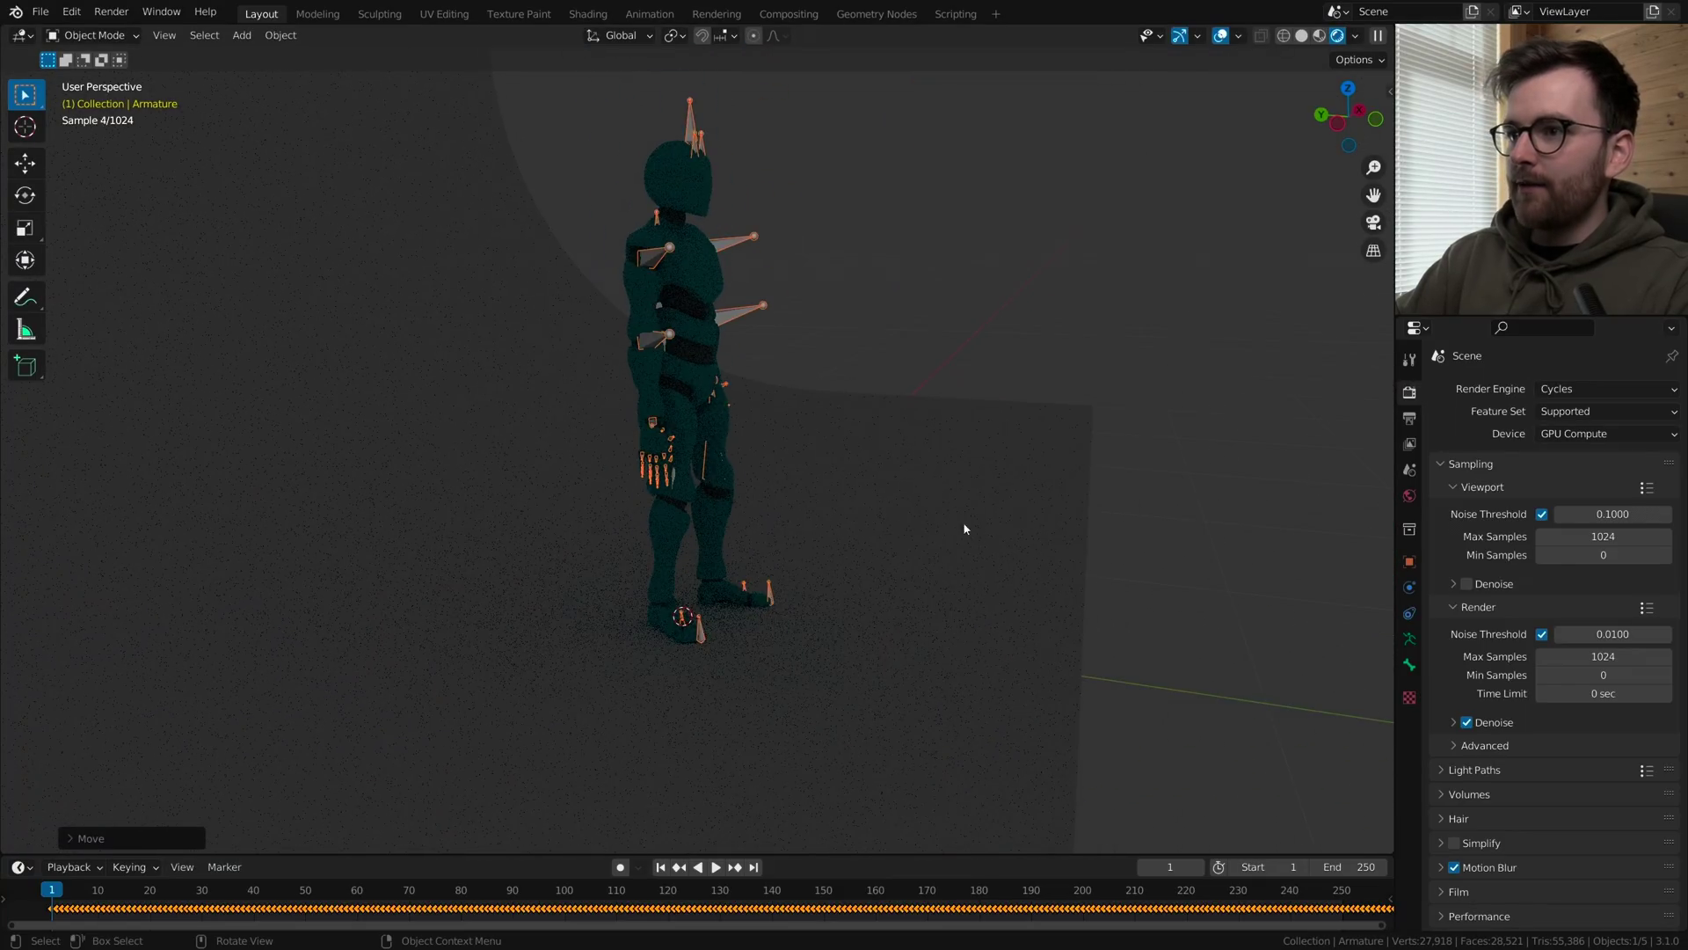
- Return the viewport to Solid shading and hide the character's armature
middle_drag(964, 528, 809, 525)
key(z)
click(1236, 556)
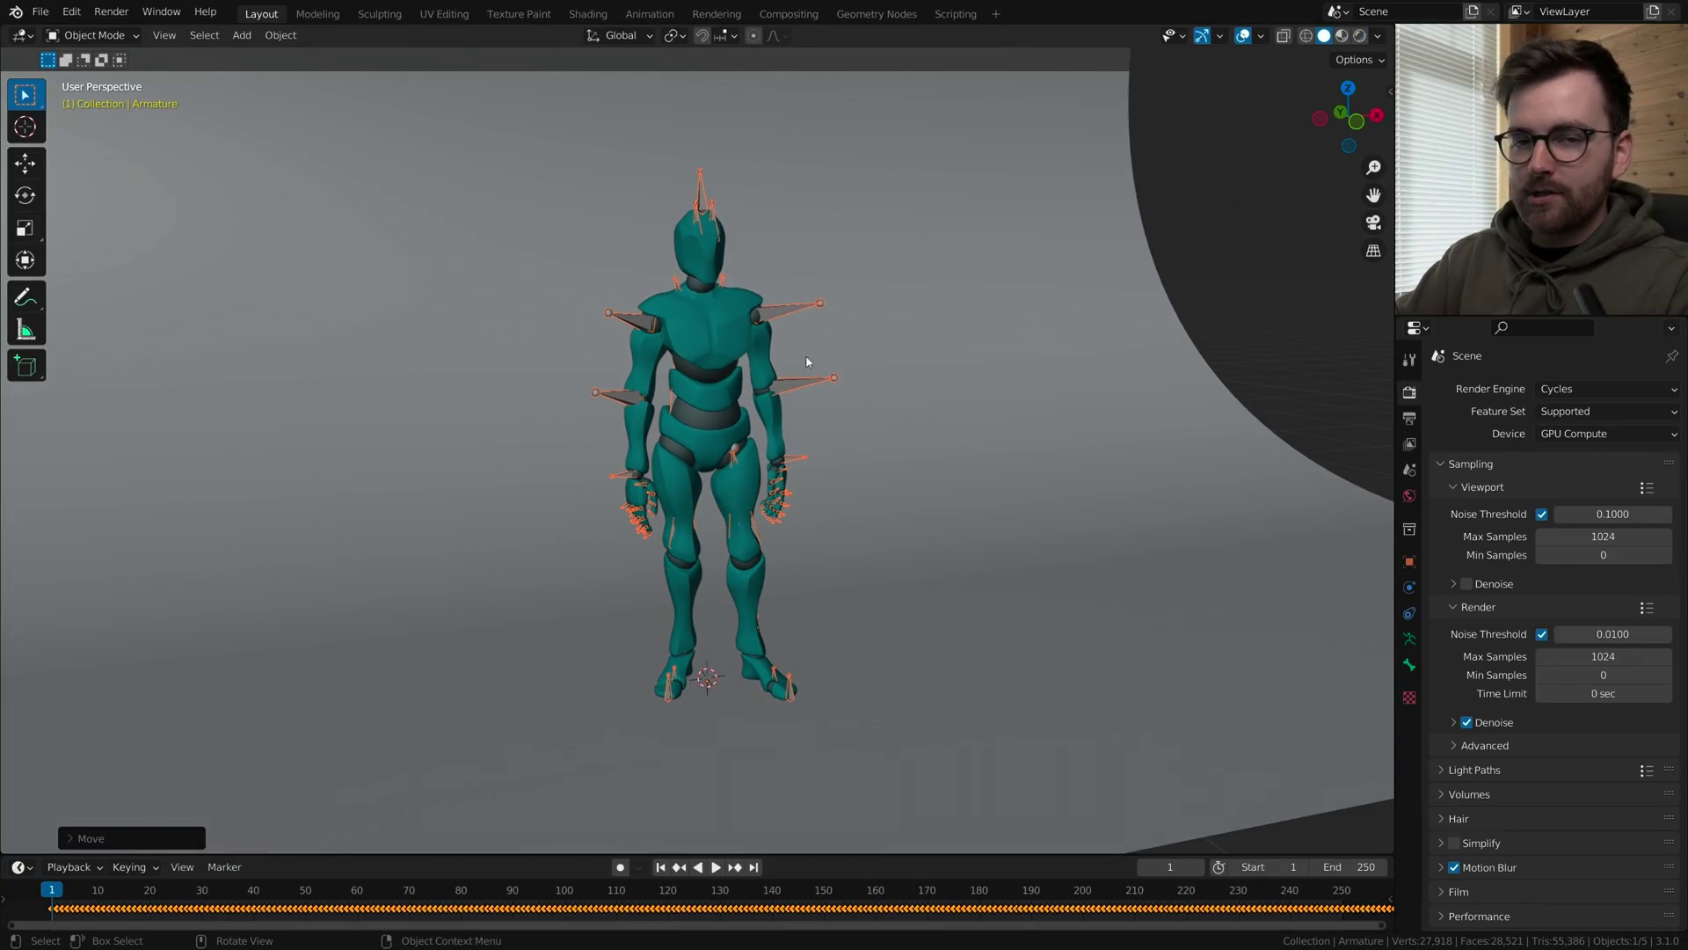
click(805, 396)
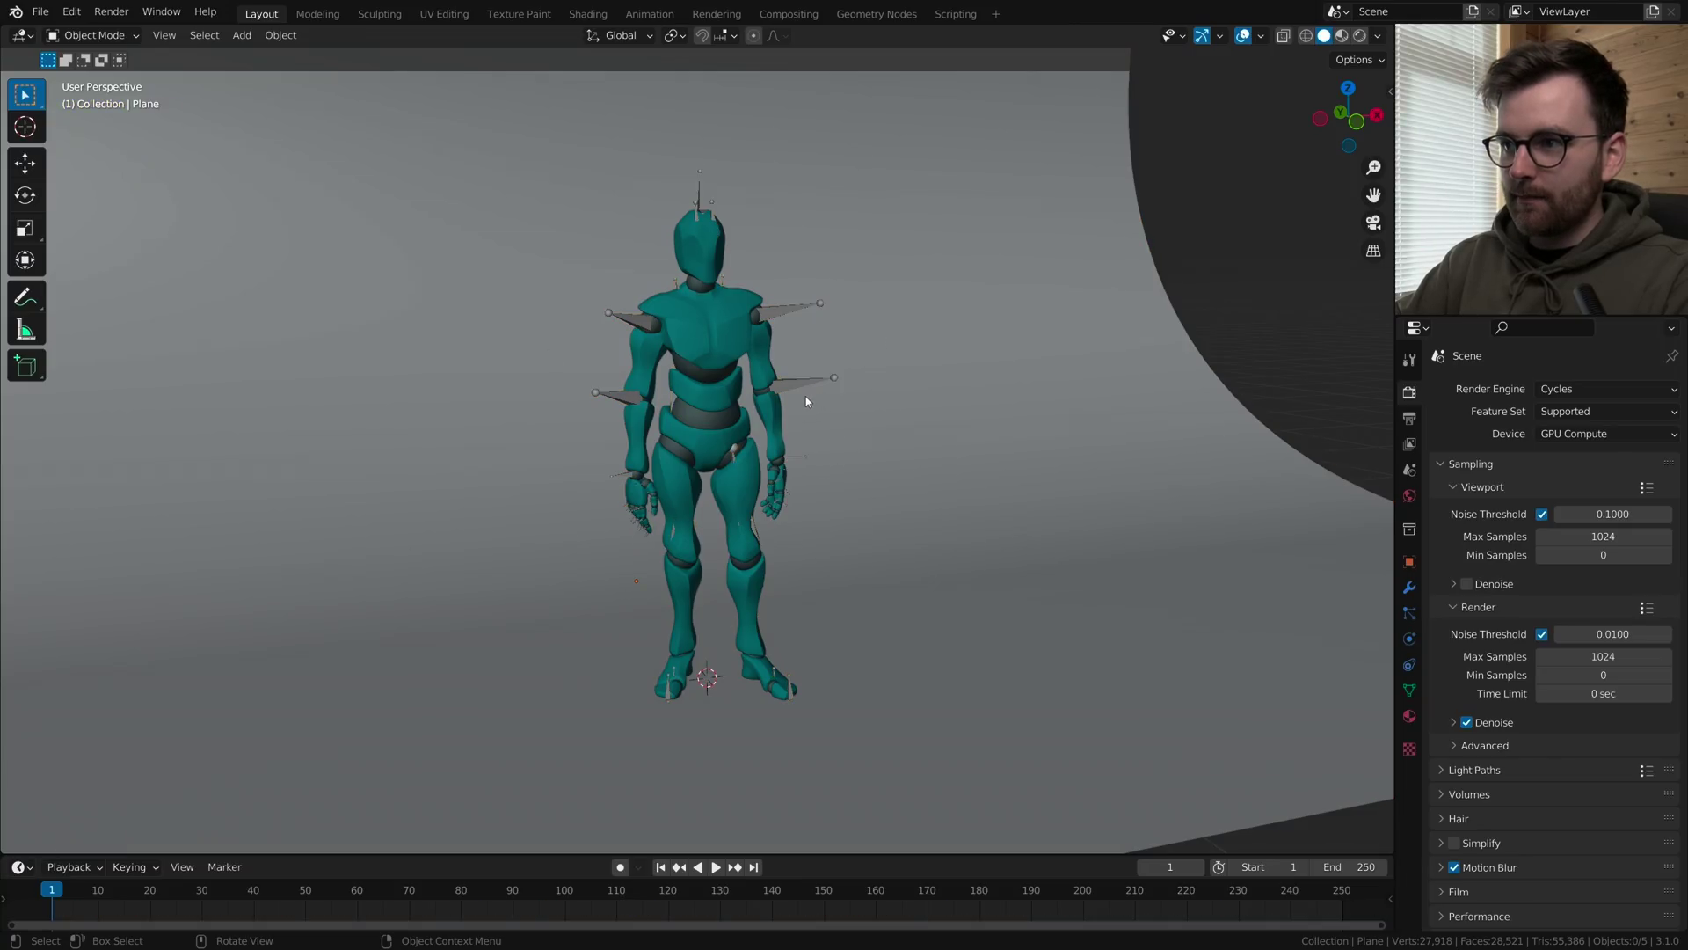
click(642, 341)
key(h)
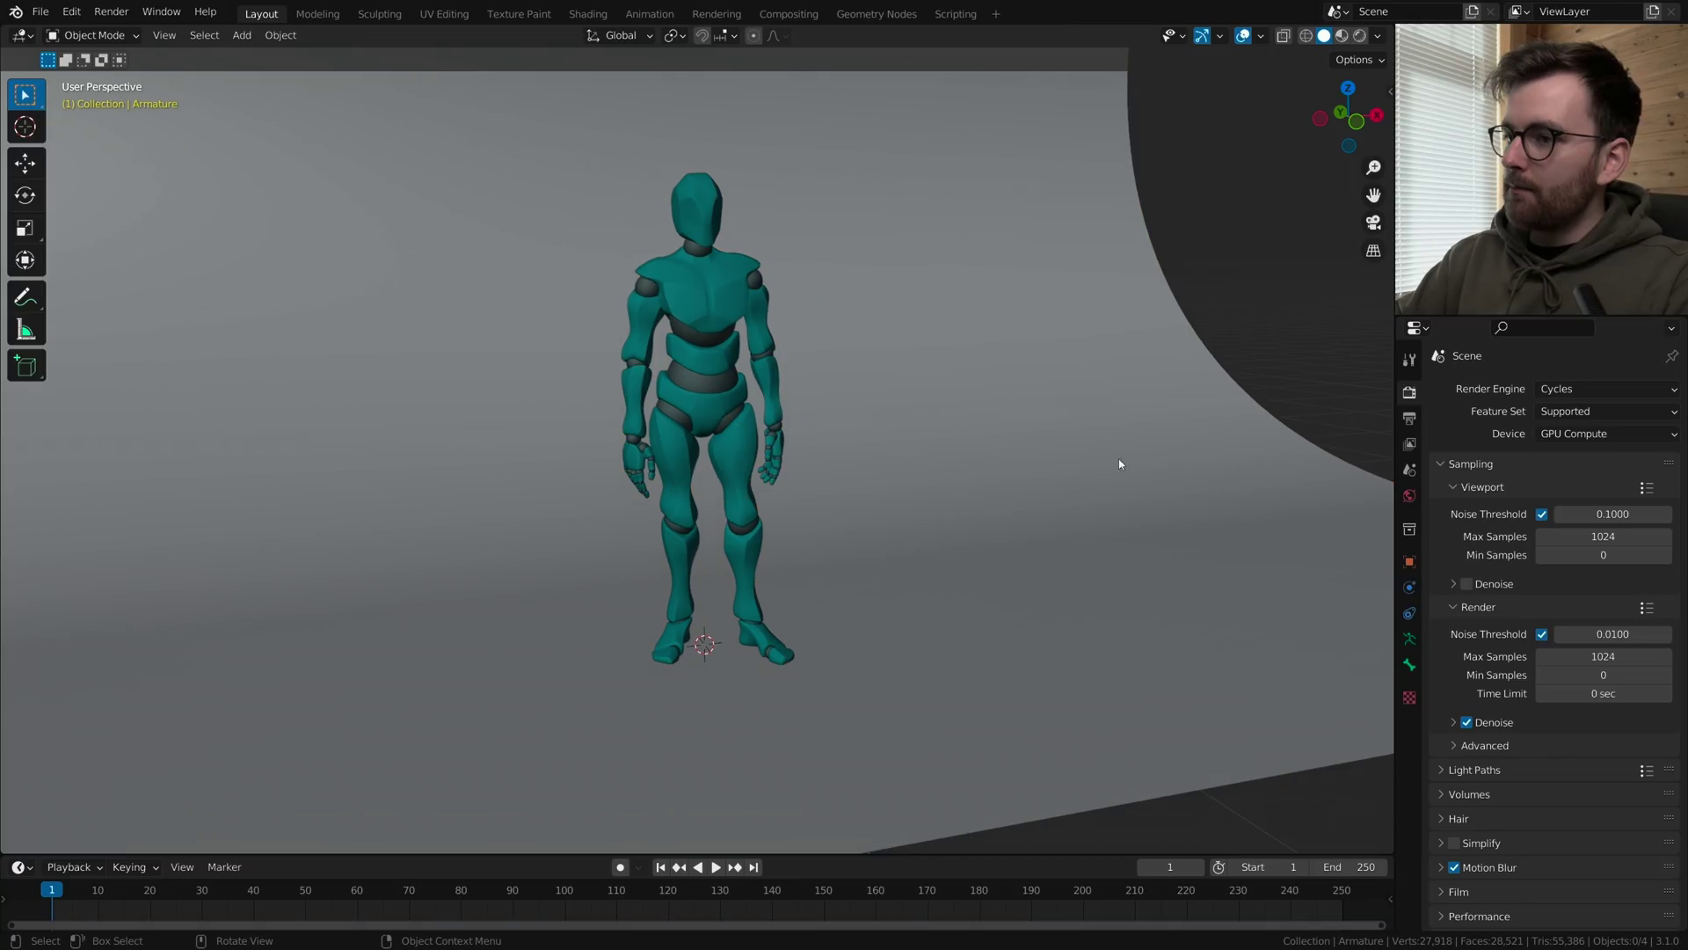
- Switch the viewport to Rendered shading using the shading pie menu
key(z)
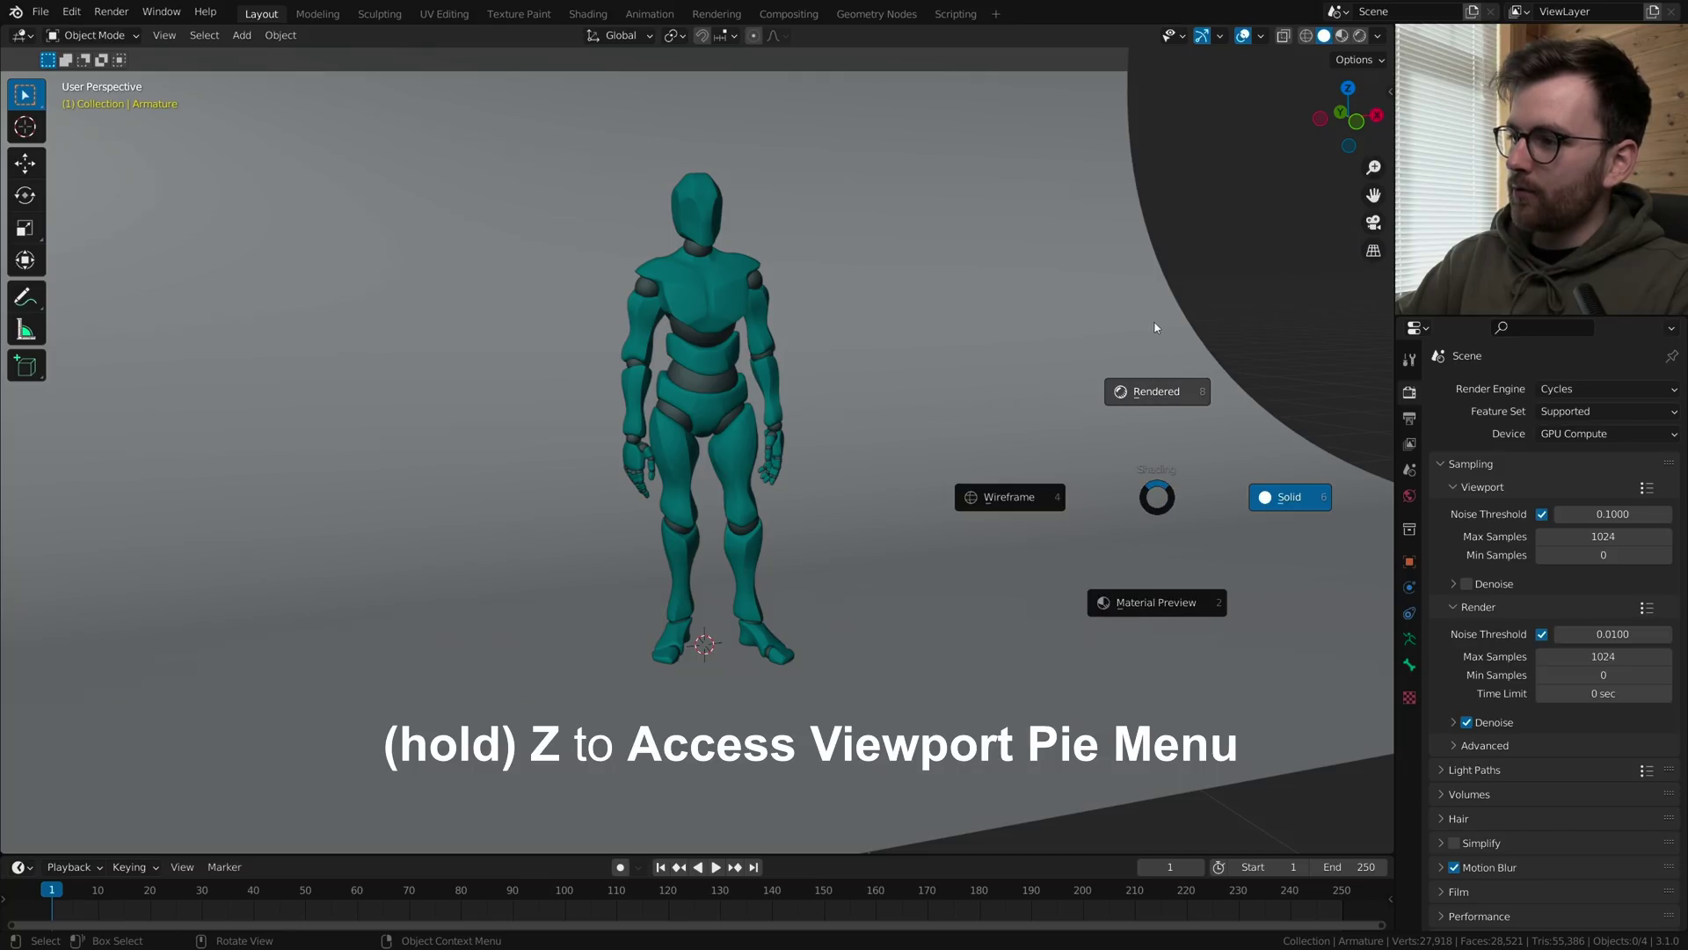
key(z)
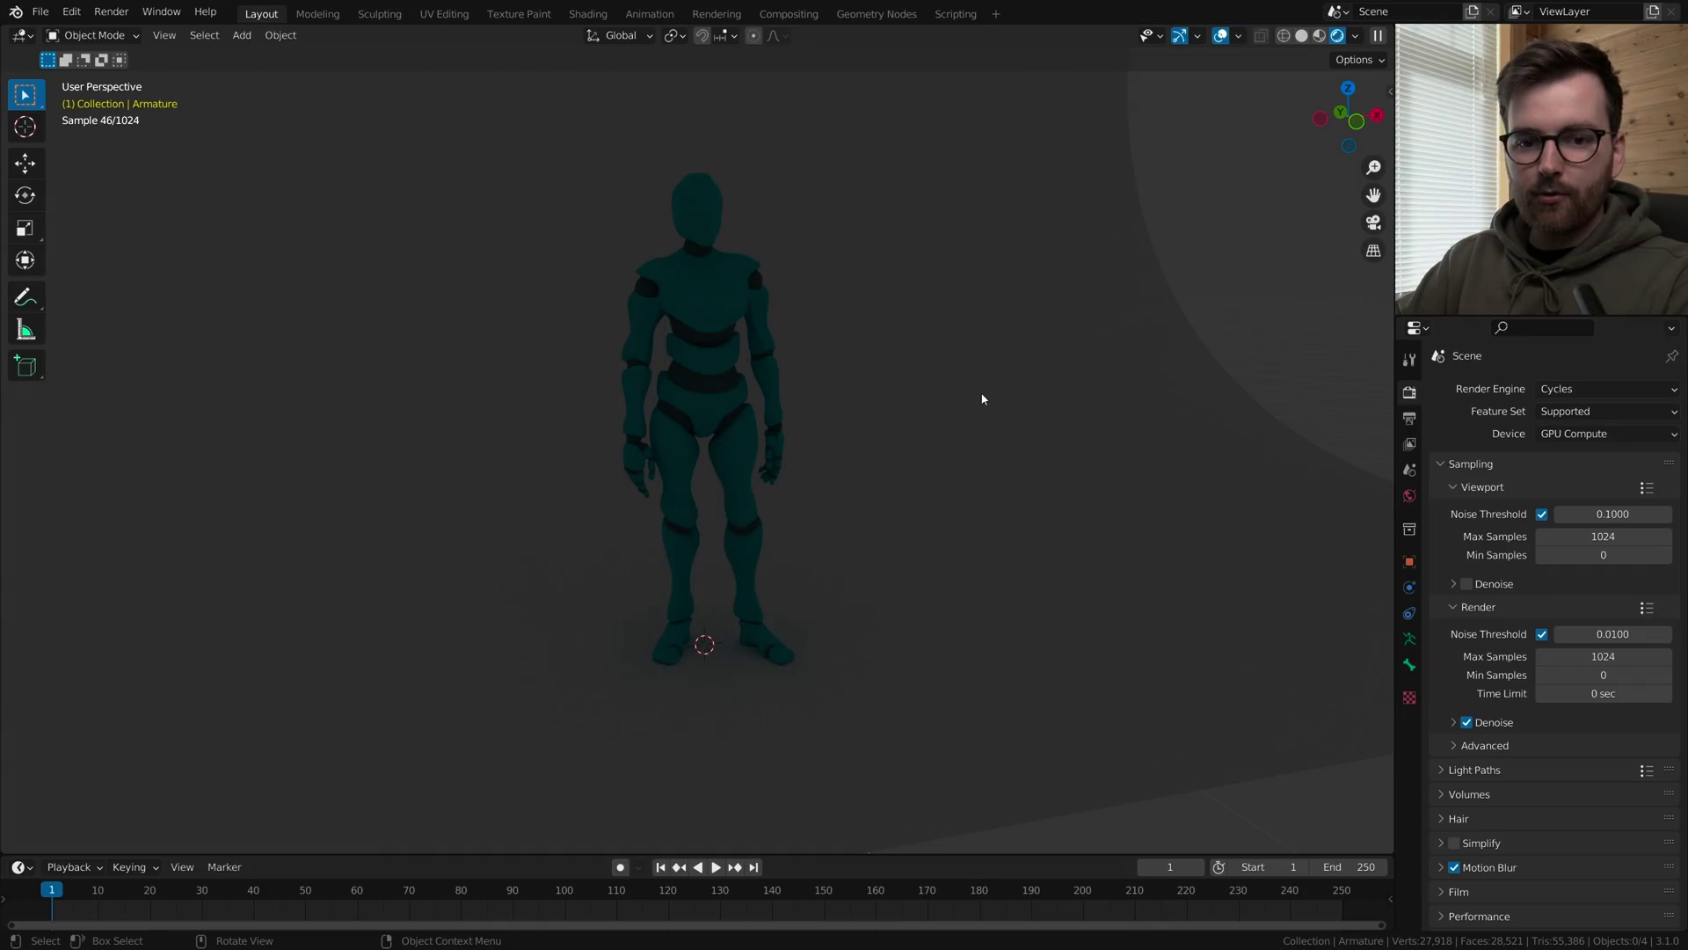
key(z)
key(z)
key(z)
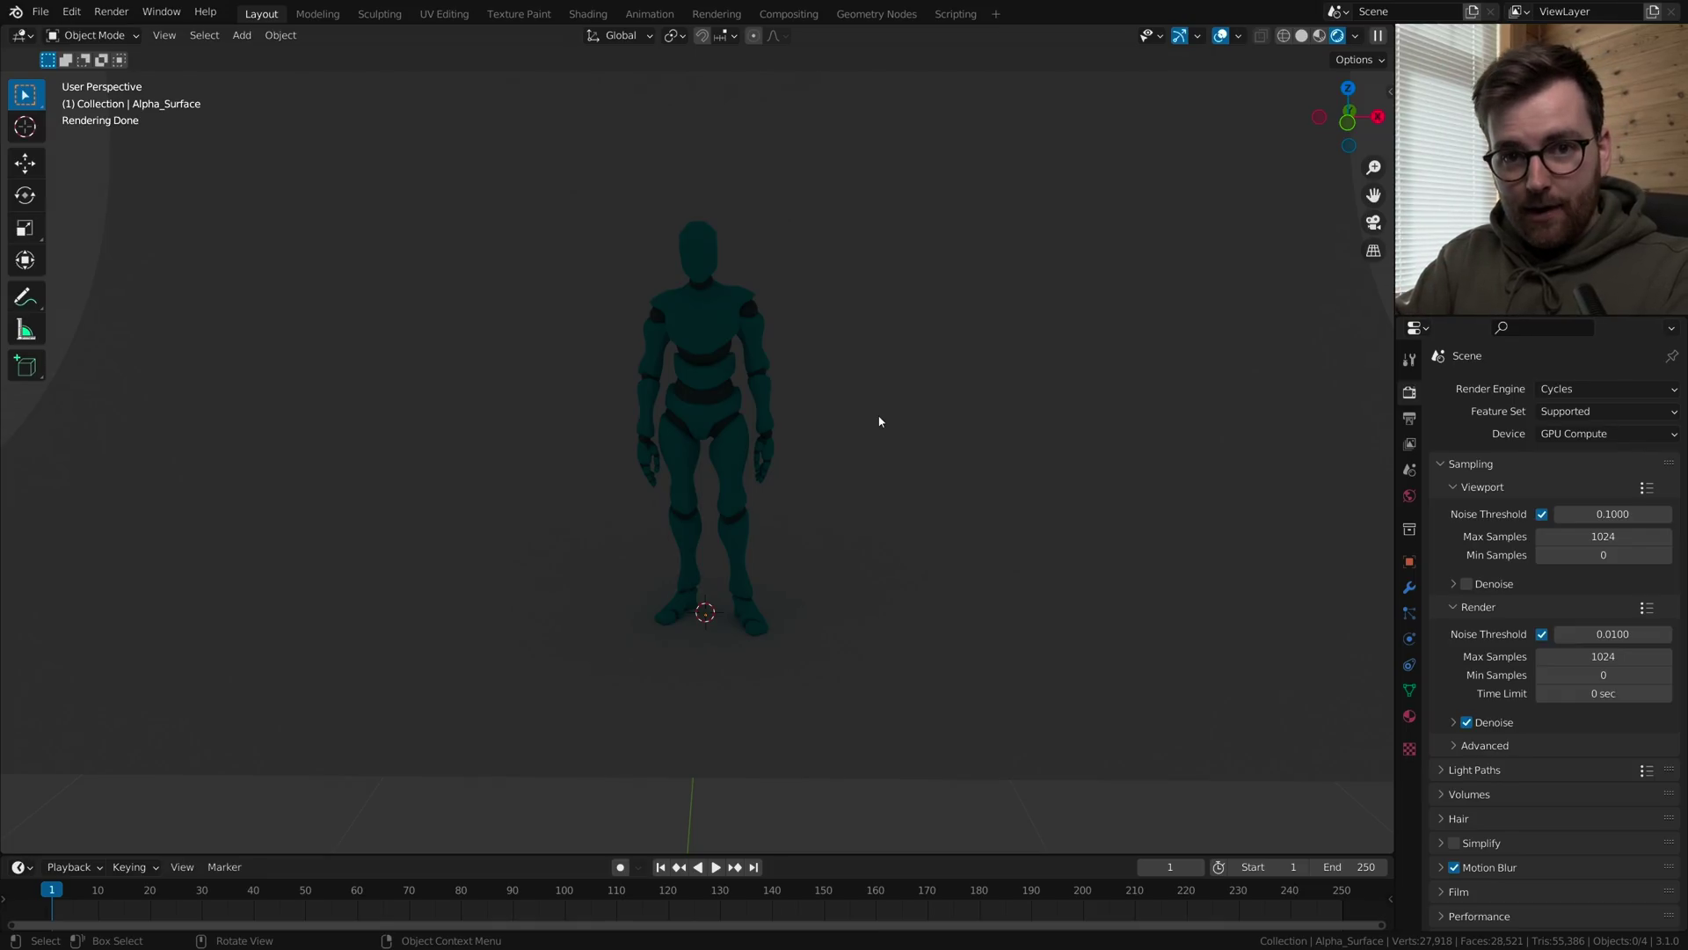
- Add a point light to the scene at the 3D cursor by the character's feet
middle_drag(892, 425, 897, 467)
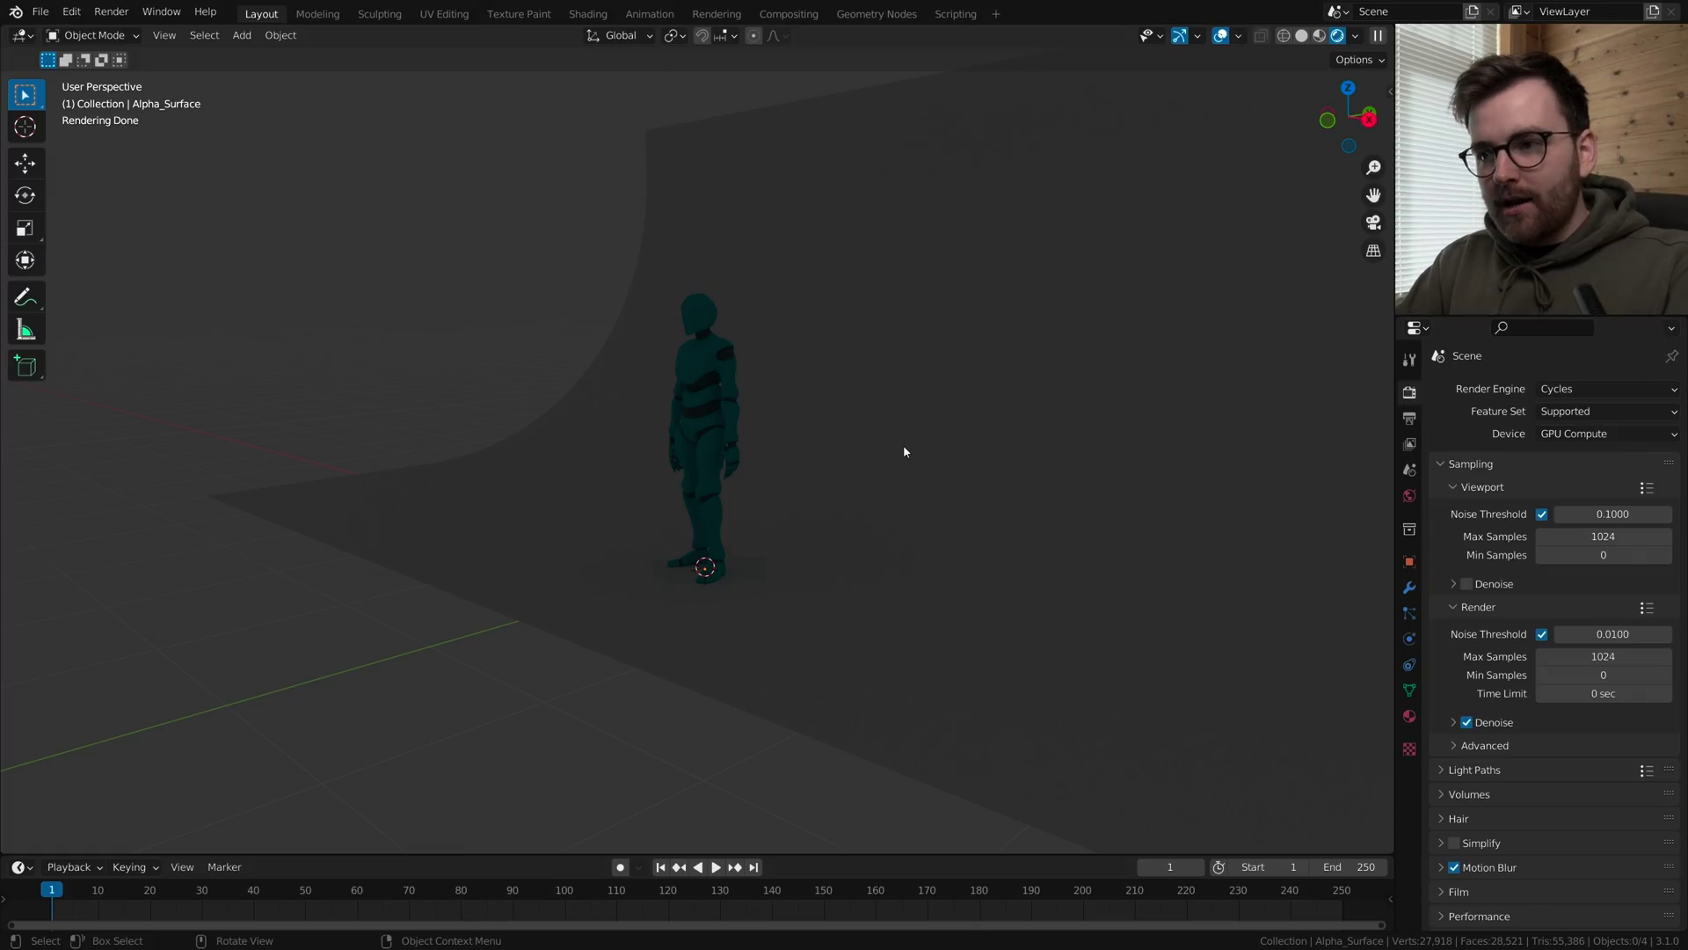
scroll(879, 475, up, 4)
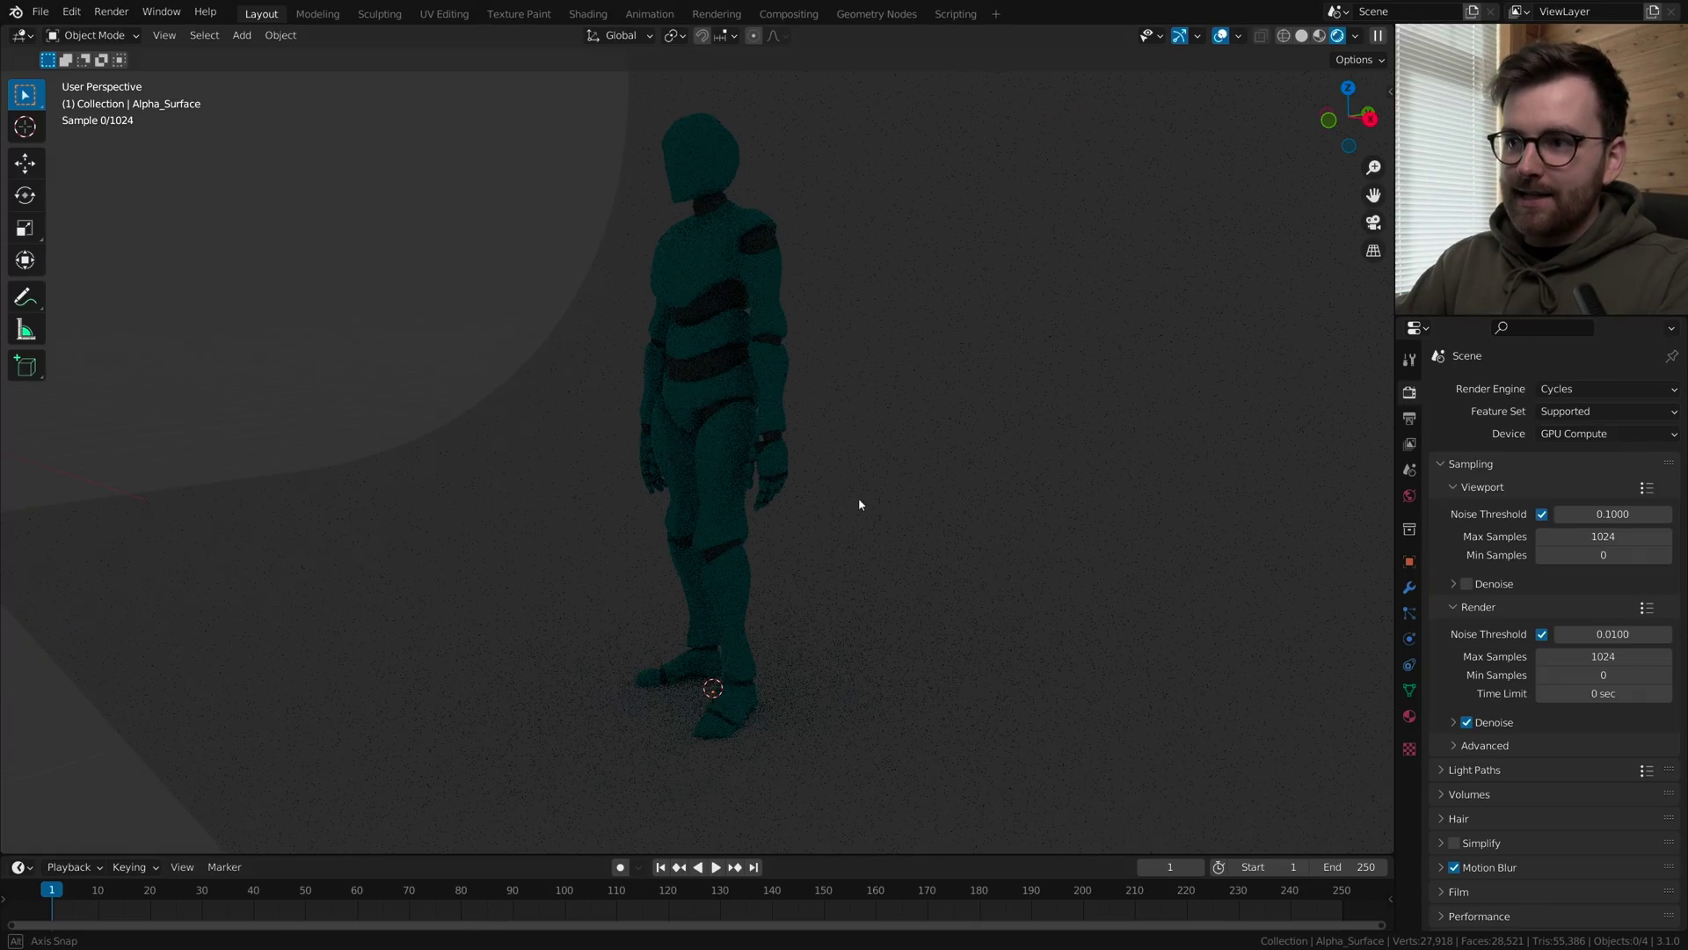
middle_drag(859, 501, 583, 255)
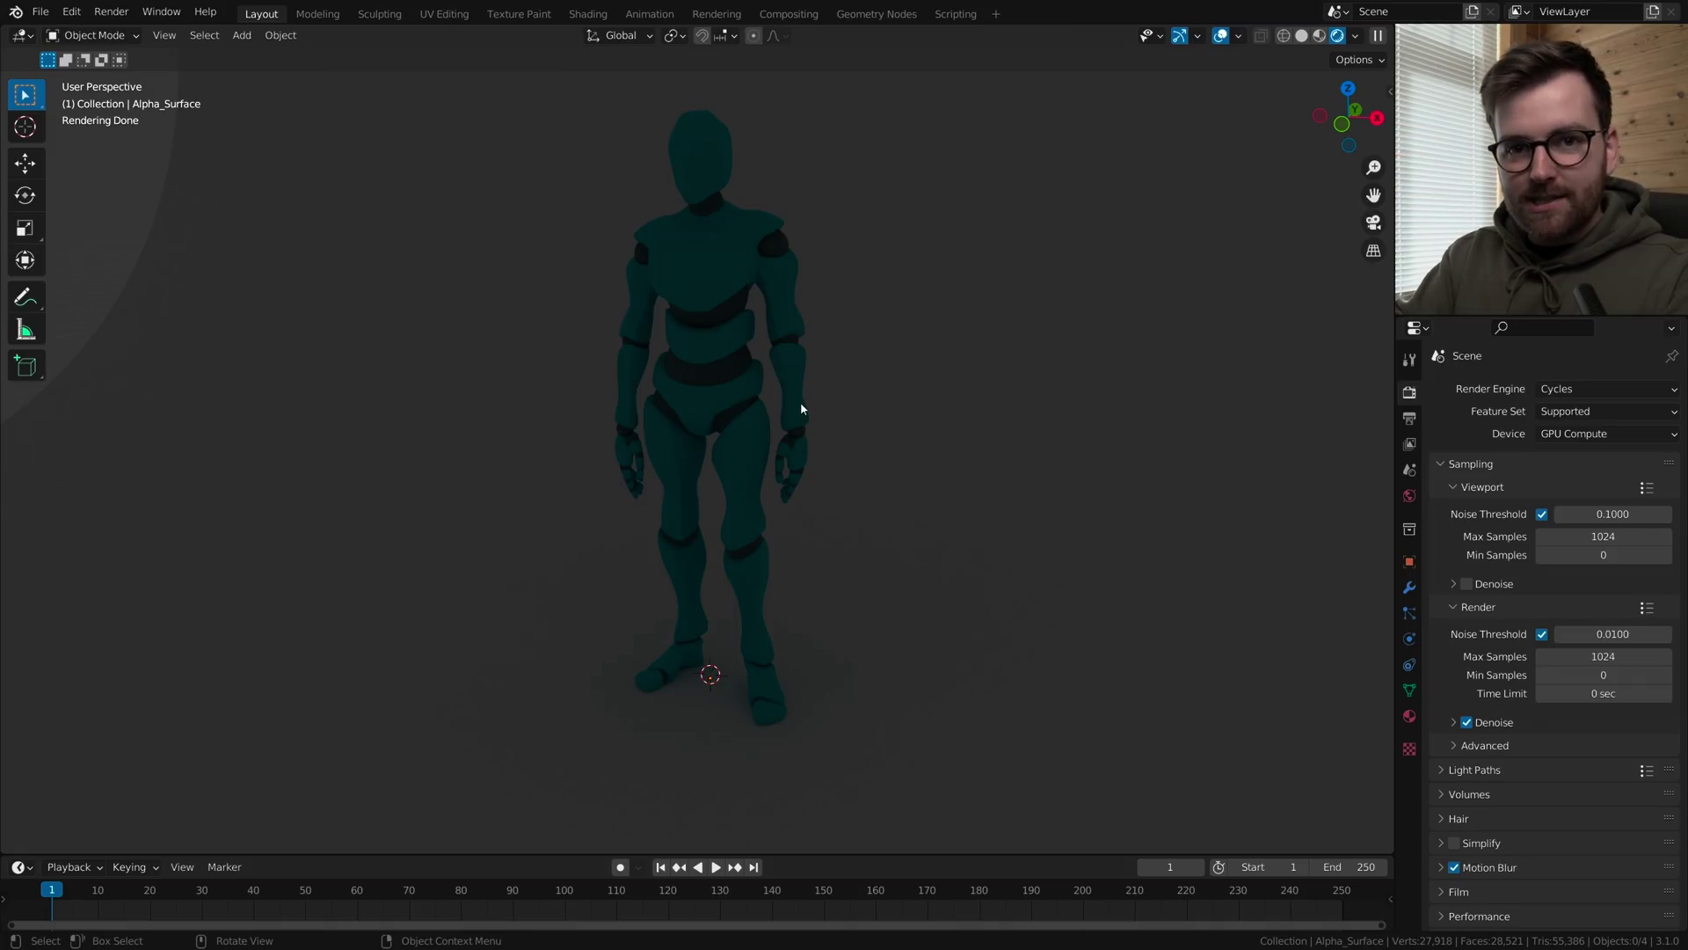
scroll(800, 408, down, 3)
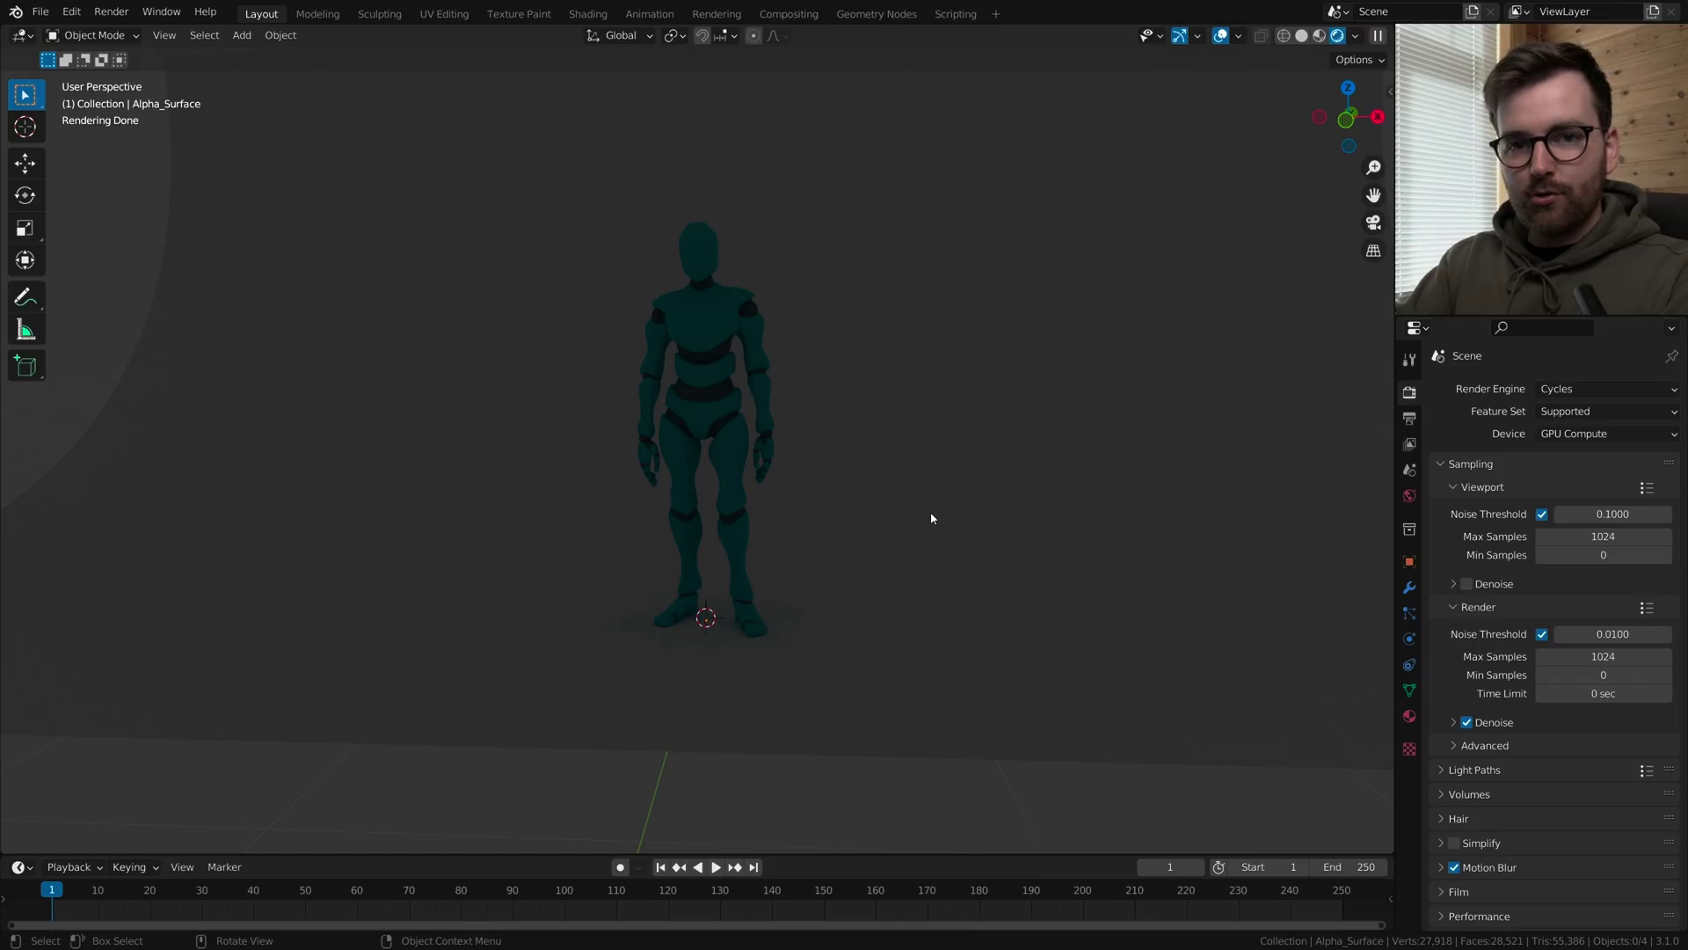
scroll(932, 518, down, 3)
middle_drag(877, 572, 734, 471)
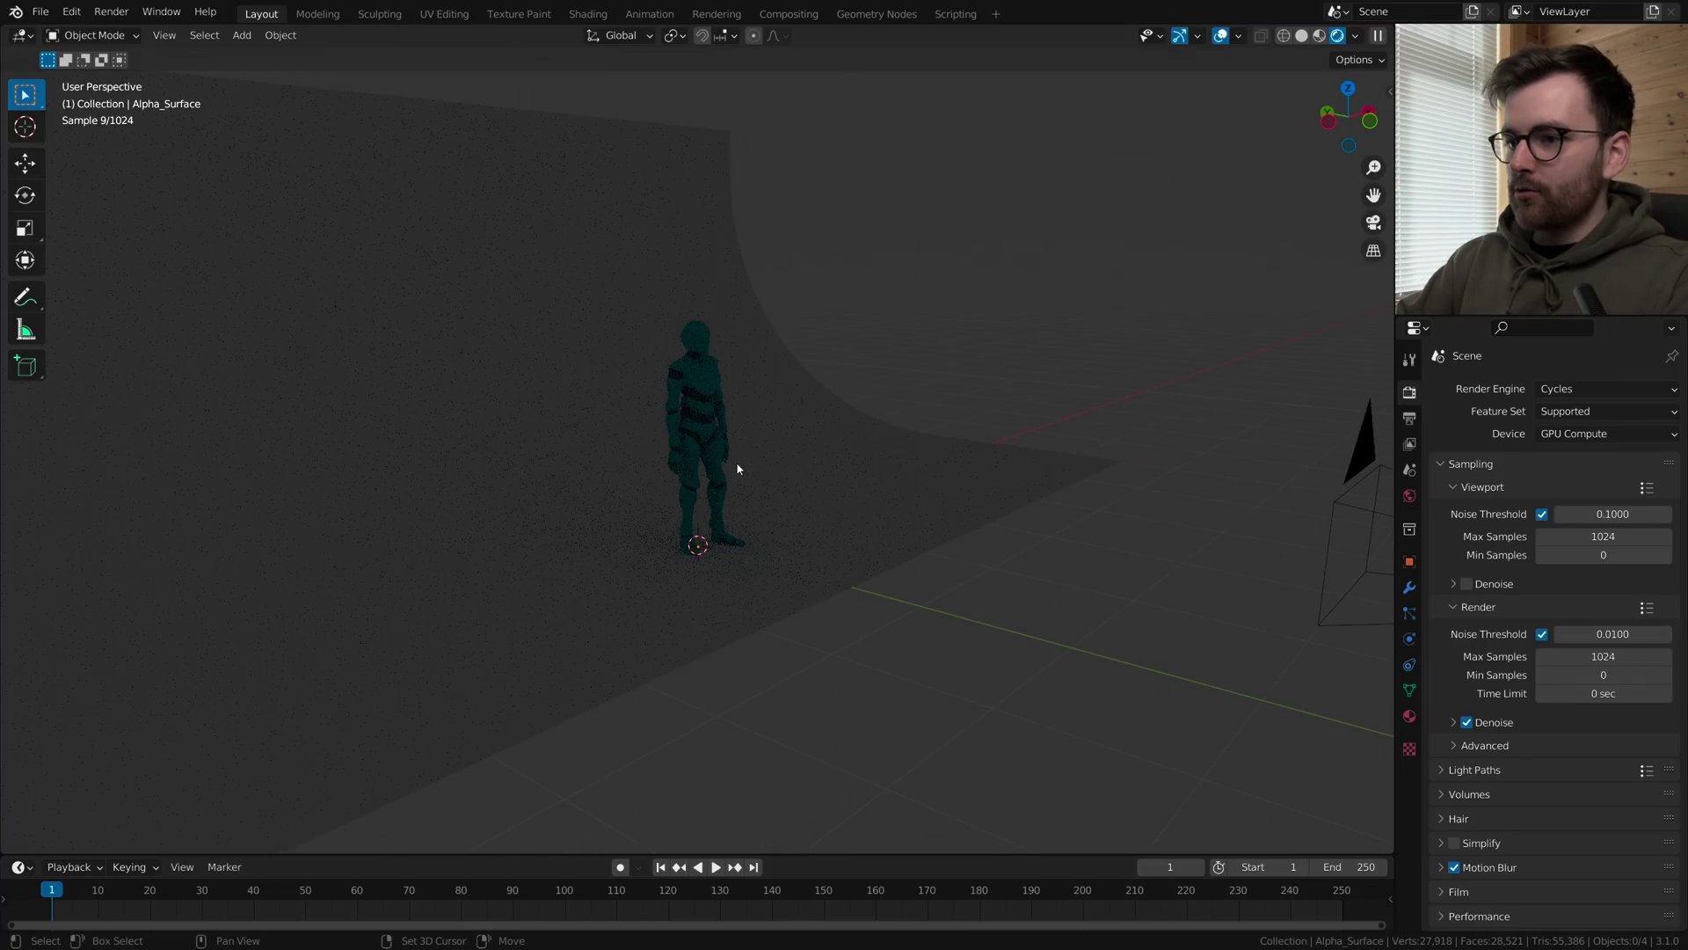
key(shift+a)
mouse_move(662, 420)
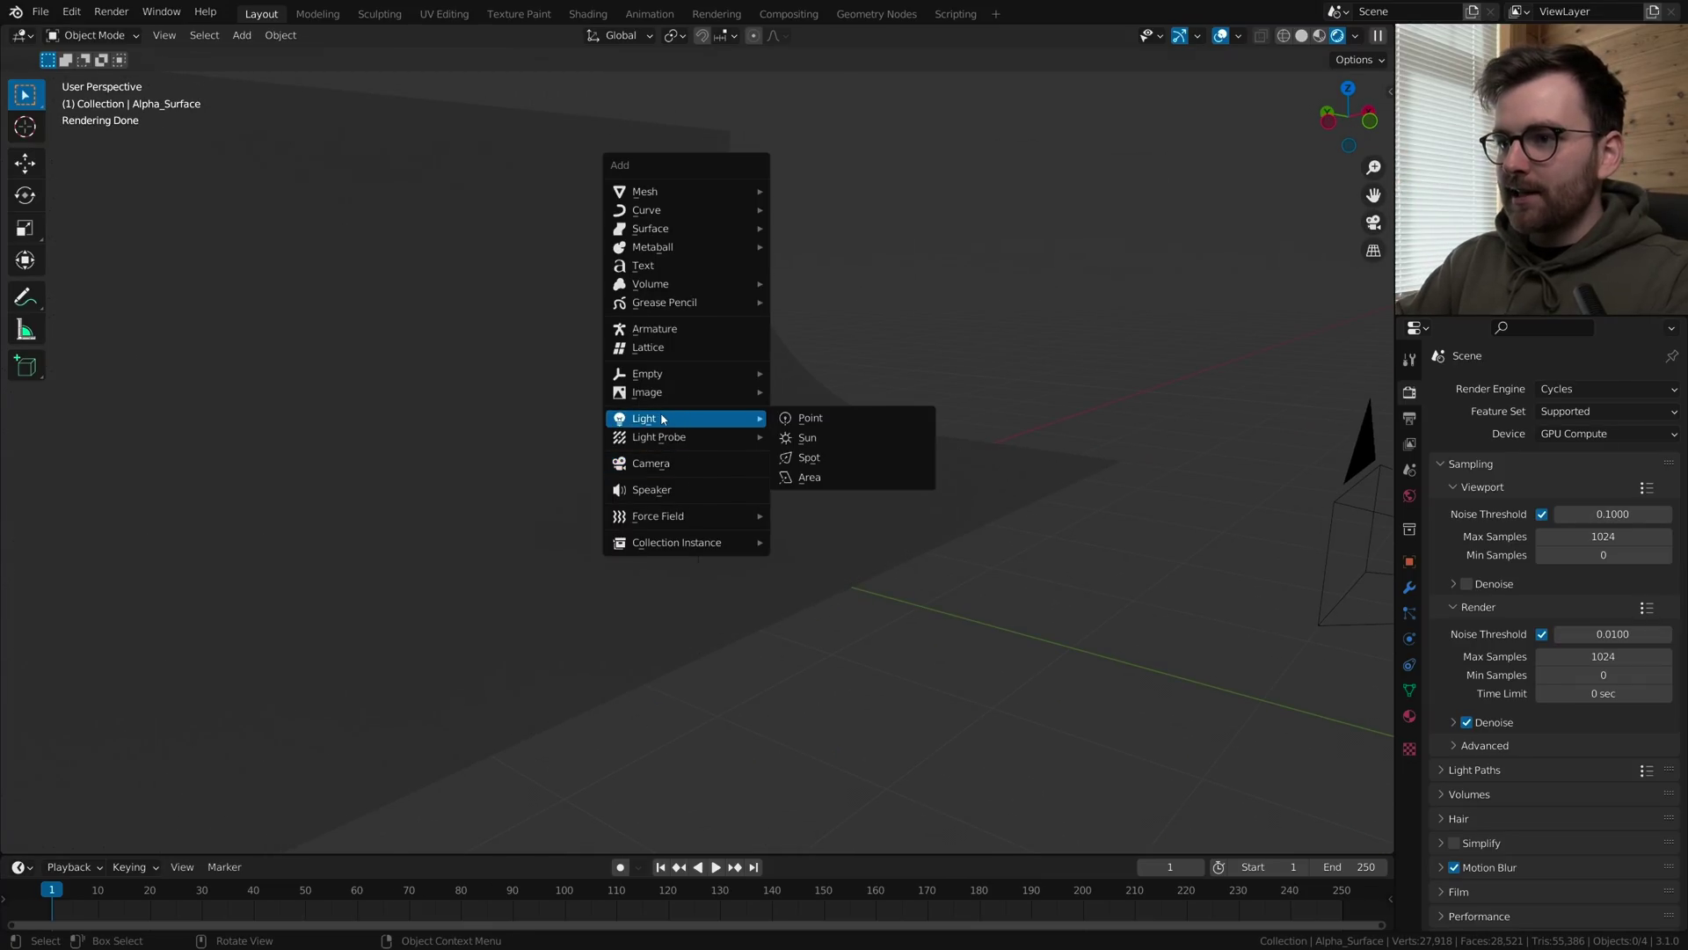
click(858, 419)
middle_drag(858, 419, 795, 659)
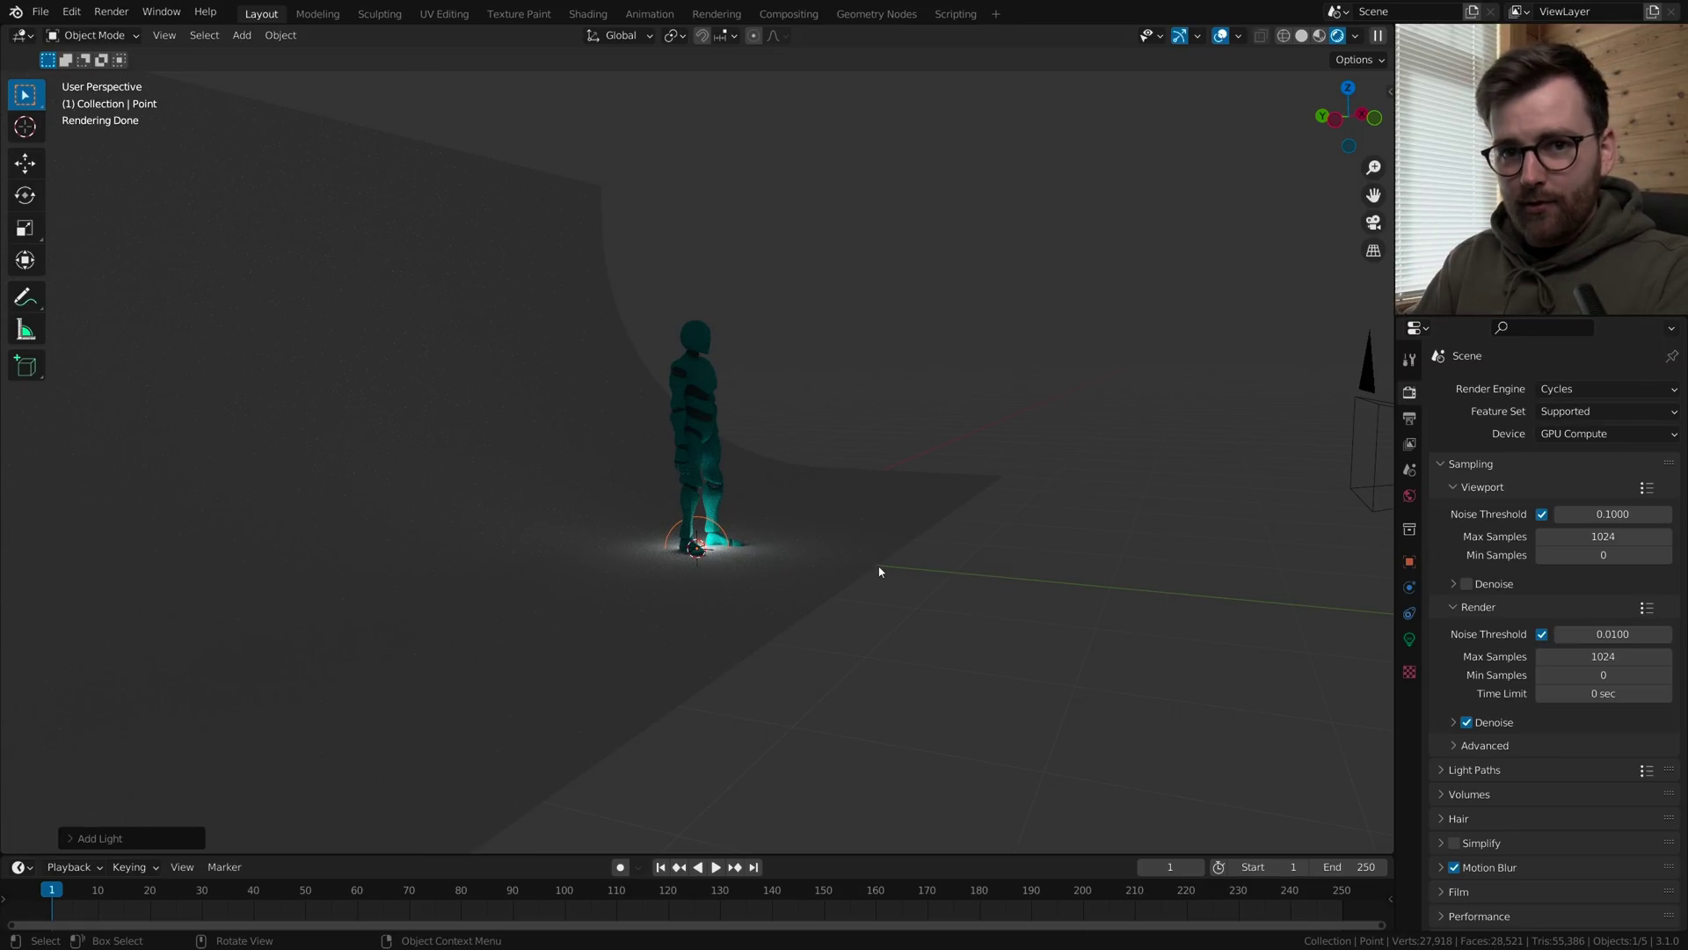
- Move the point light up and out in front of the character, offset toward one side
key(g)
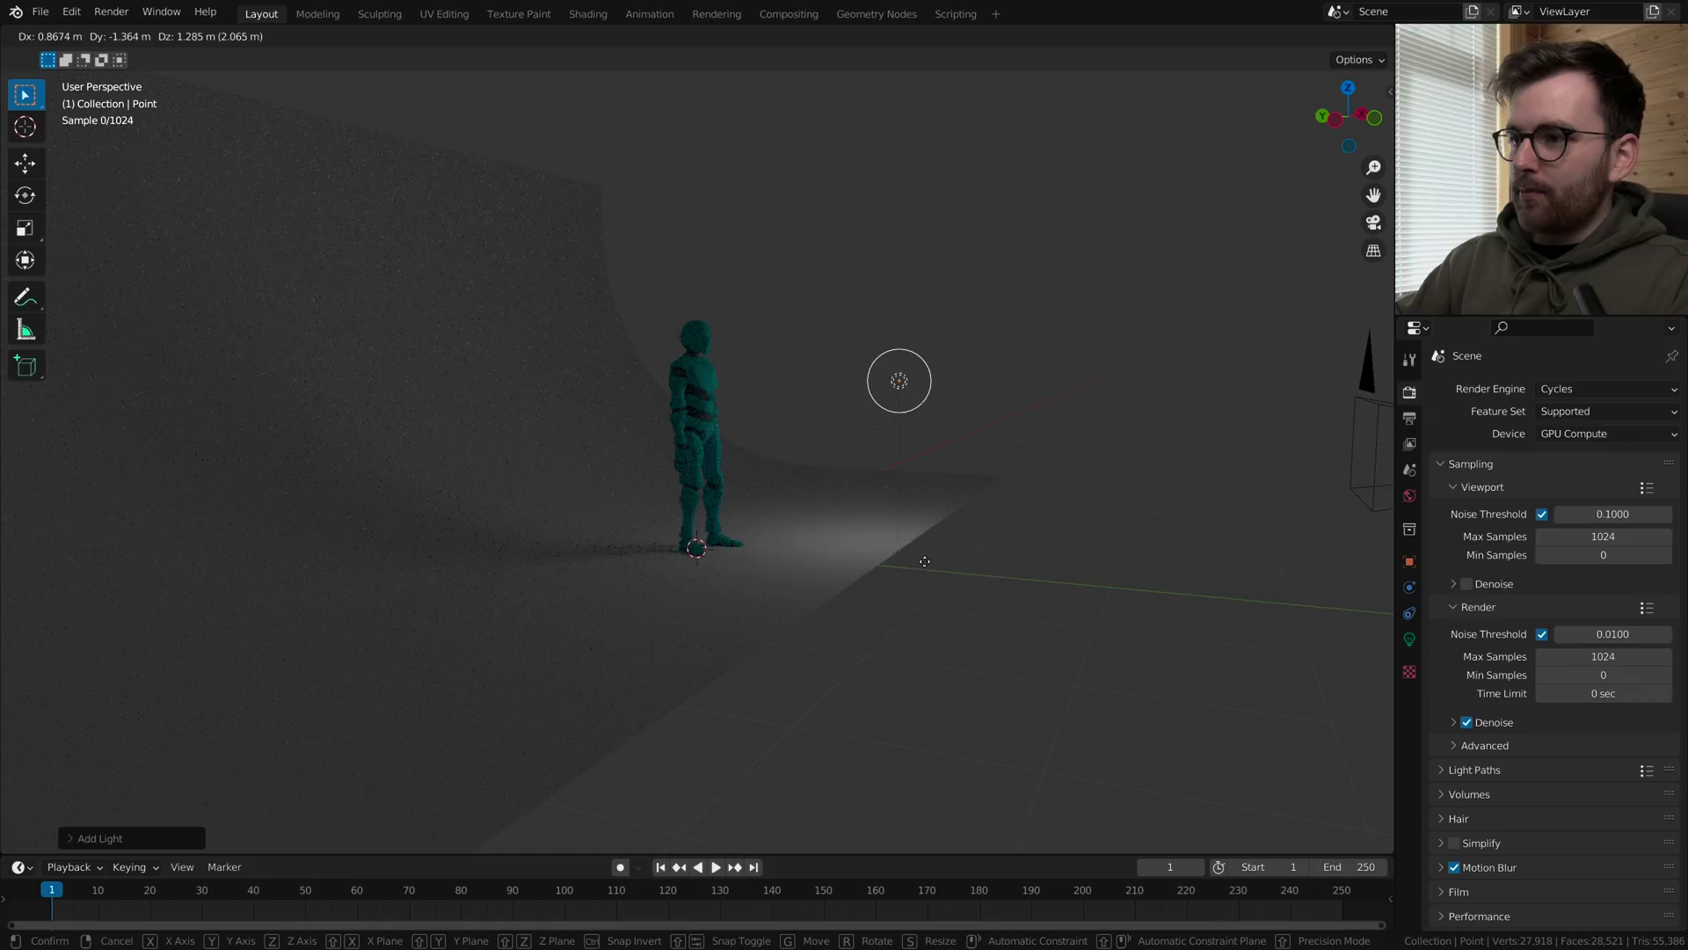
click(1040, 569)
middle_drag(1040, 569, 1017, 614)
right_click(752, 406)
click(756, 407)
click(851, 414)
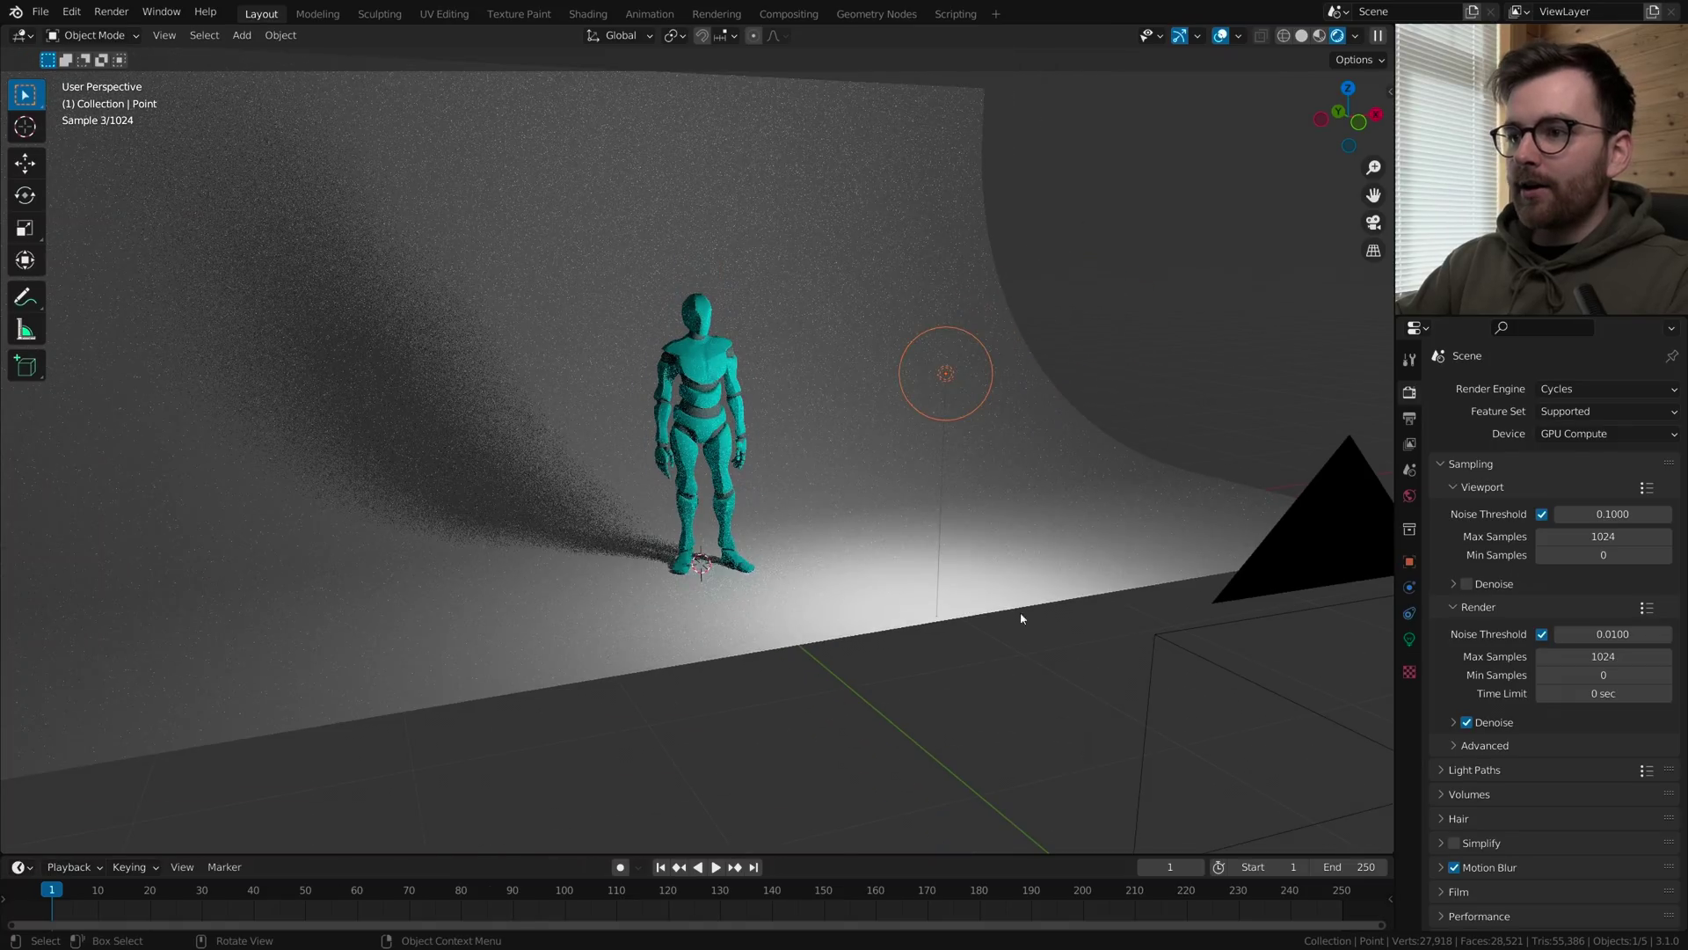
key(g)
click(715, 501)
middle_drag(715, 501, 1034, 563)
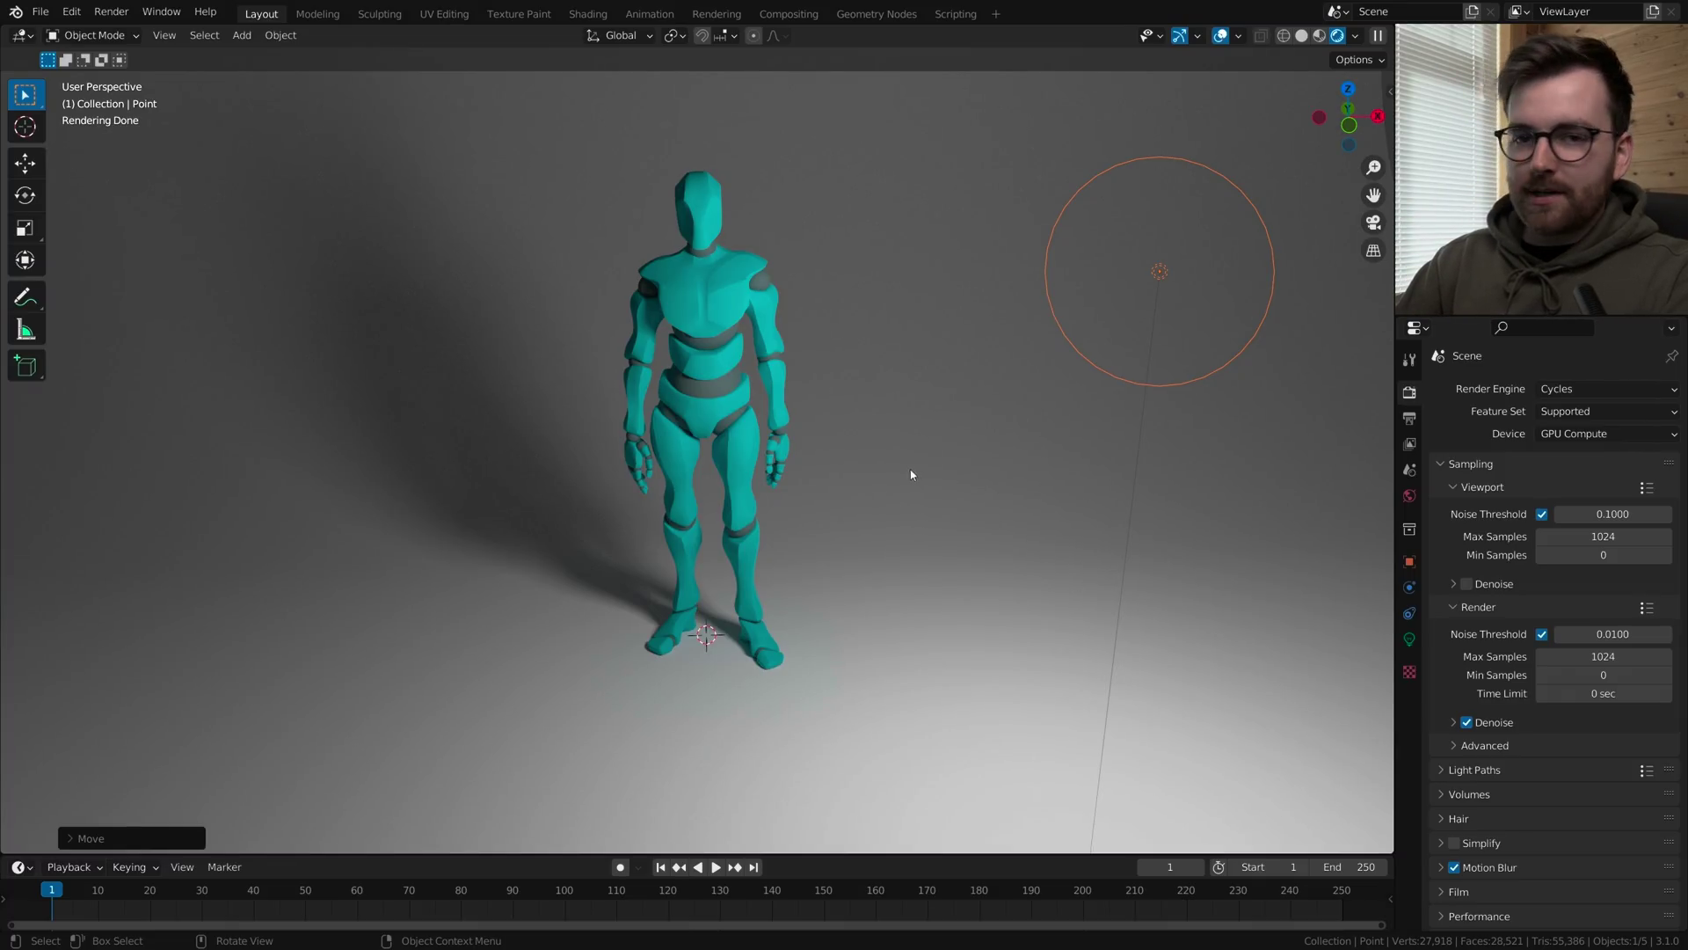
- Clear the point light's location, then raise it directly in front of the character's upper body in a side view
click(1321, 117)
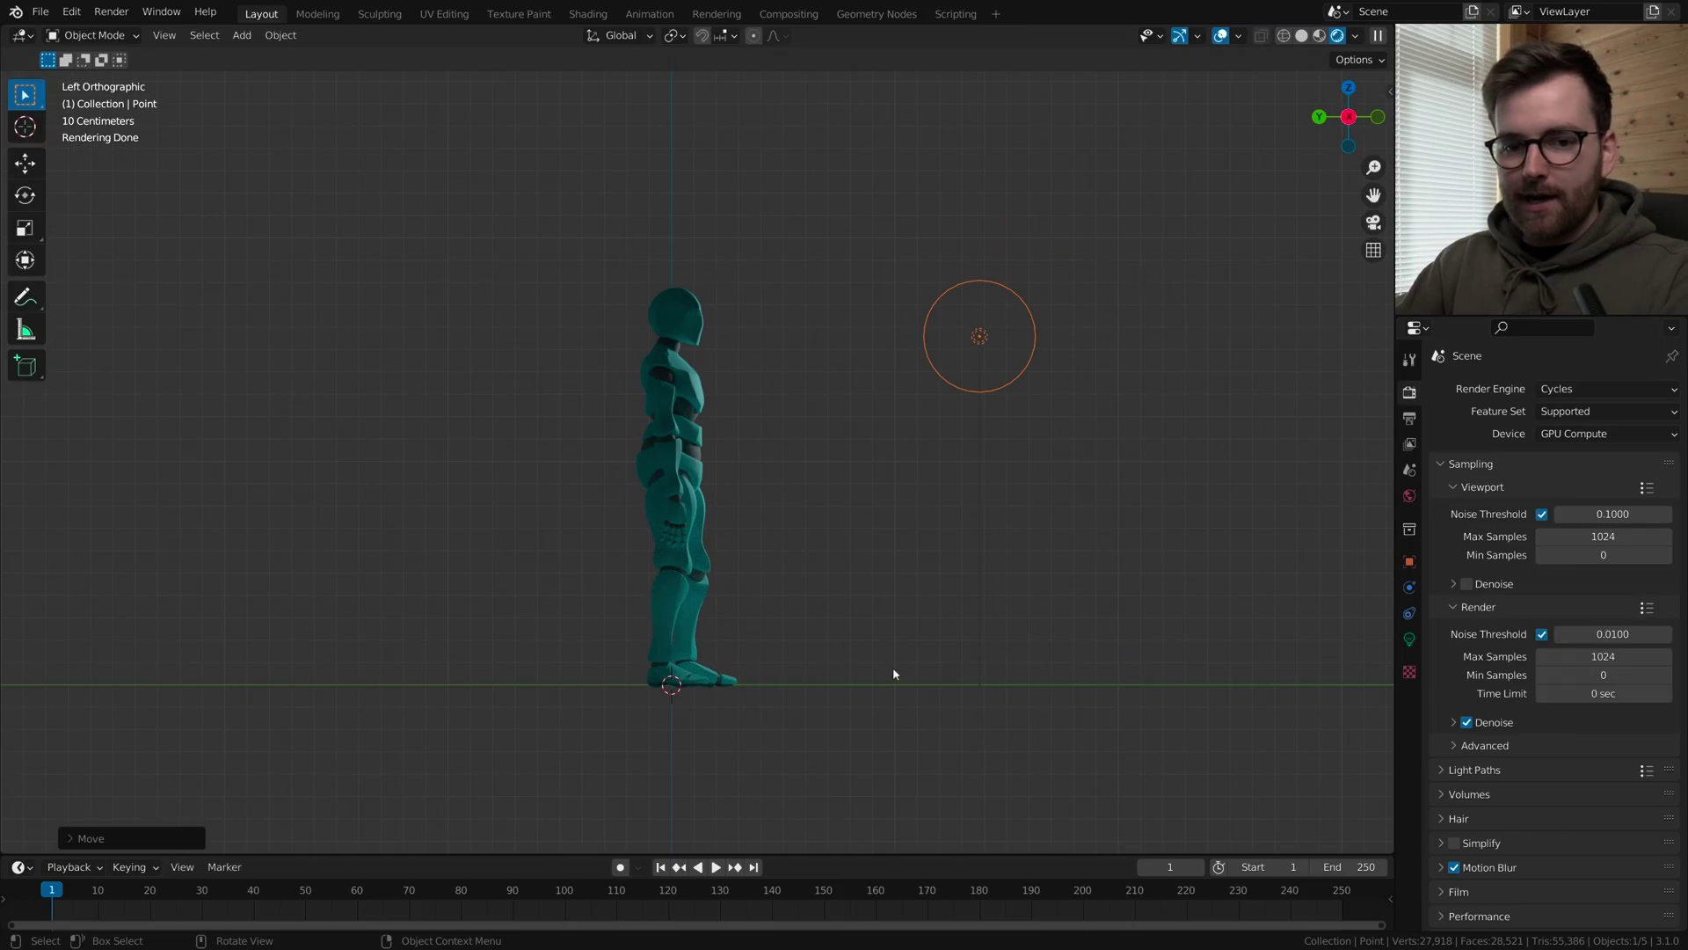
key(alt+g)
key(g)
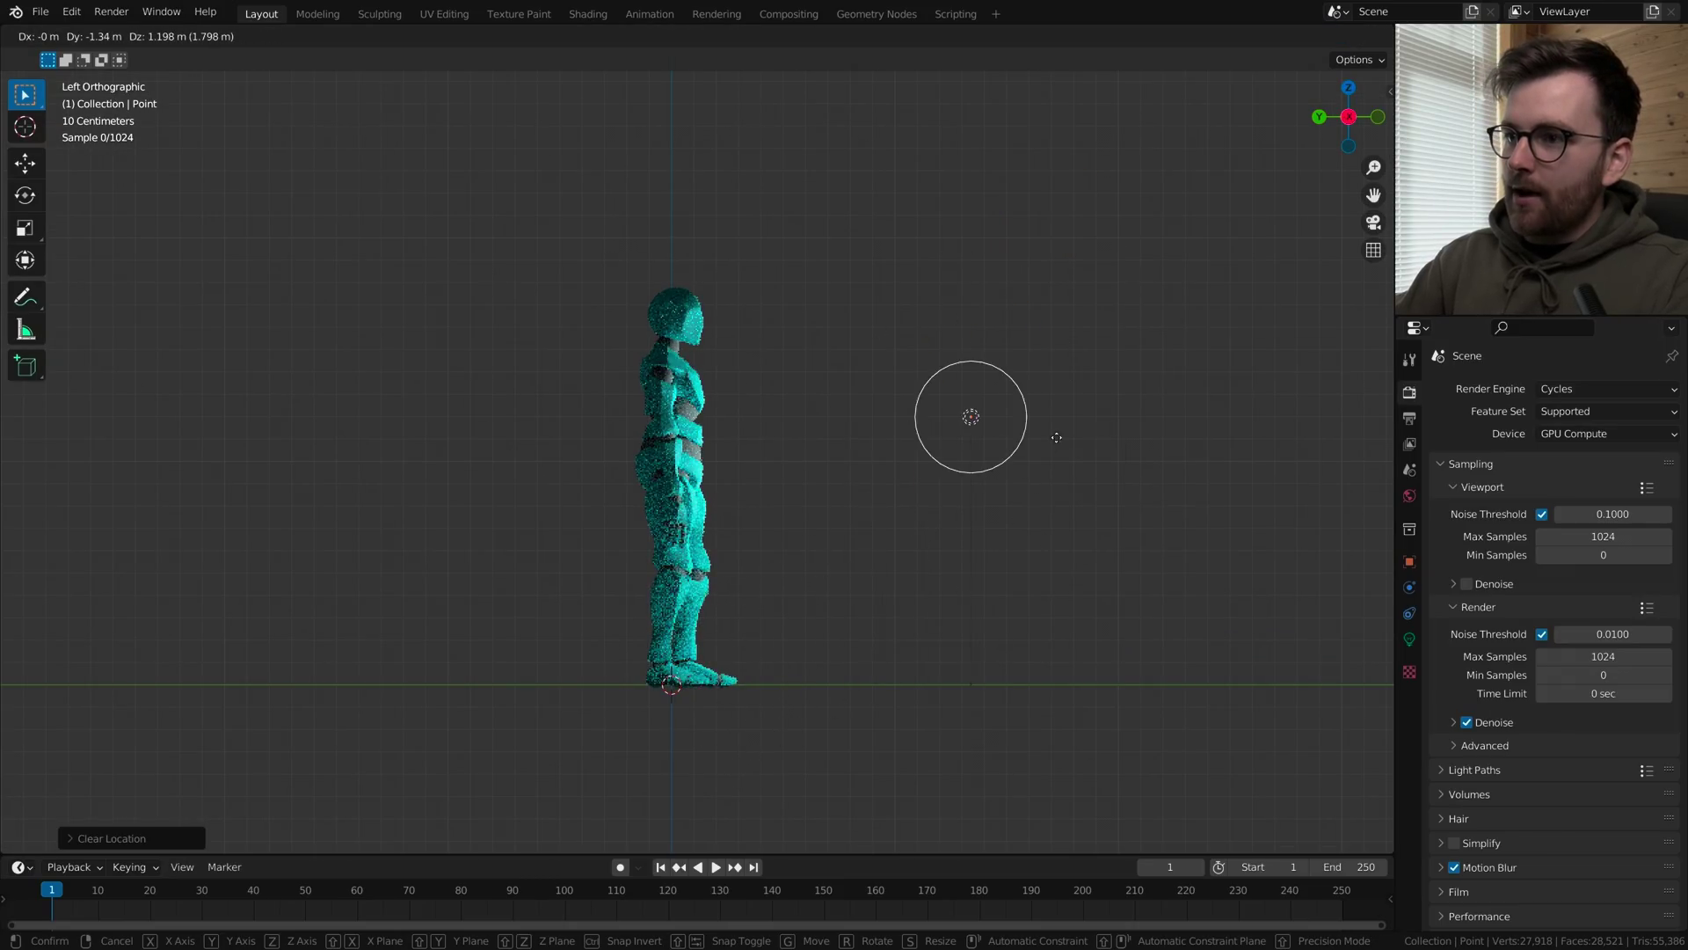
click(1108, 301)
middle_drag(724, 272, 908, 519)
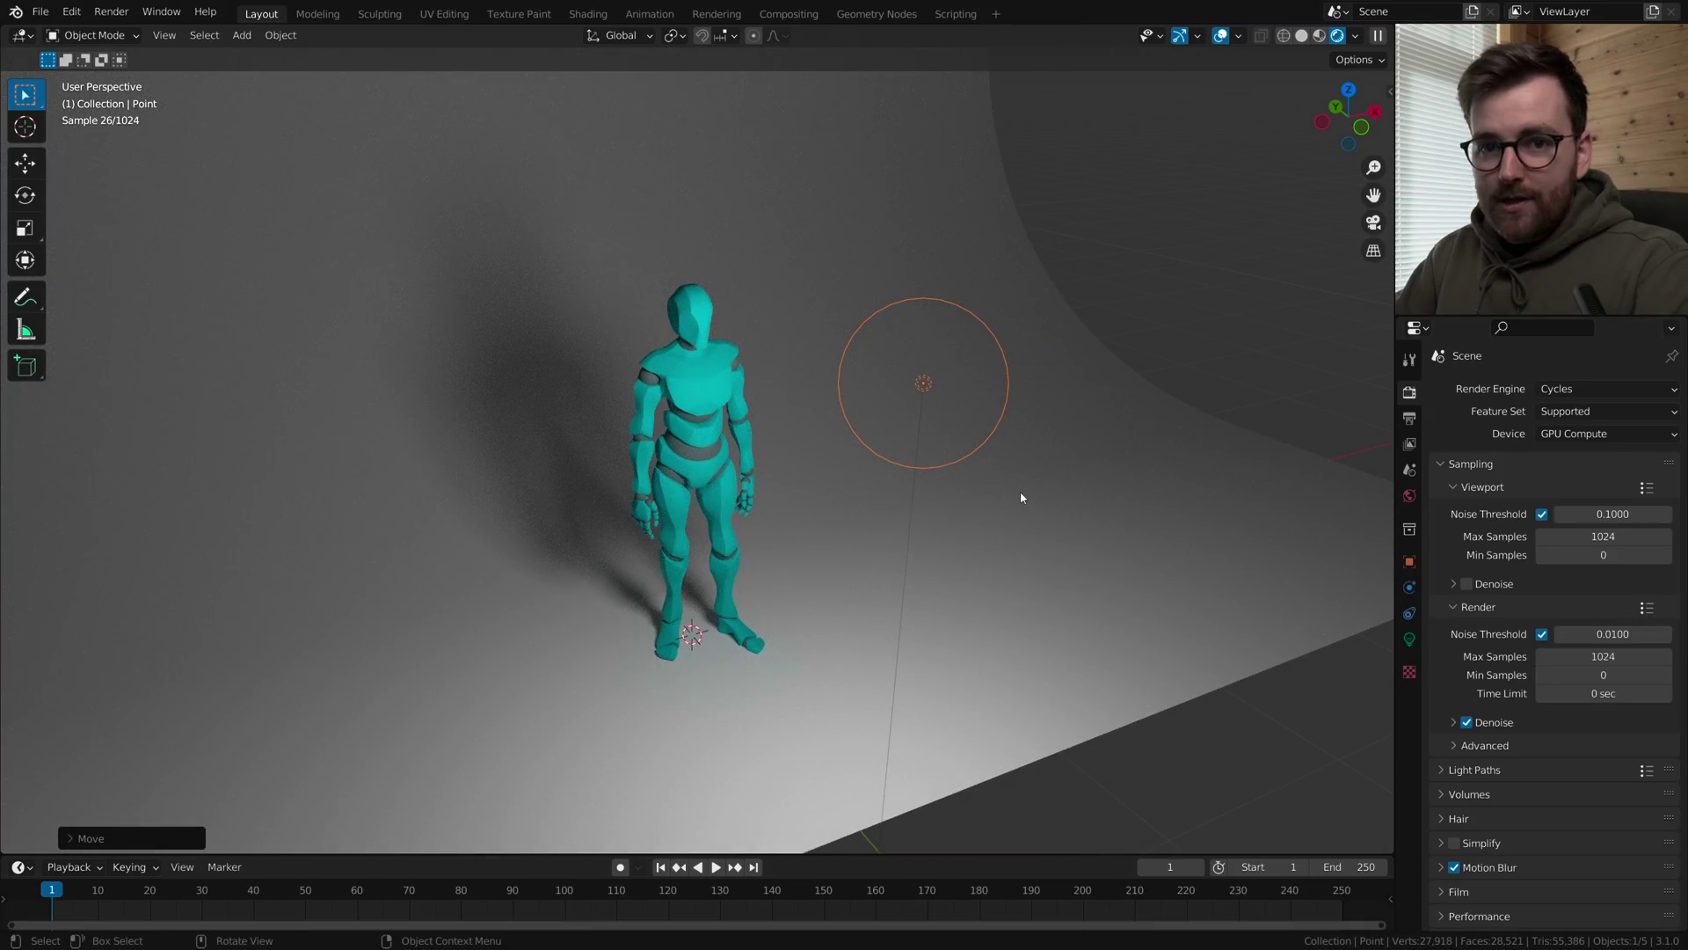
- Clear the sharp edges from all vertices of the character's outer surface mesh in Edit Mode and return to Object Mode
scroll(698, 414, up, 8)
shift+middle_drag(660, 281, 640, 349)
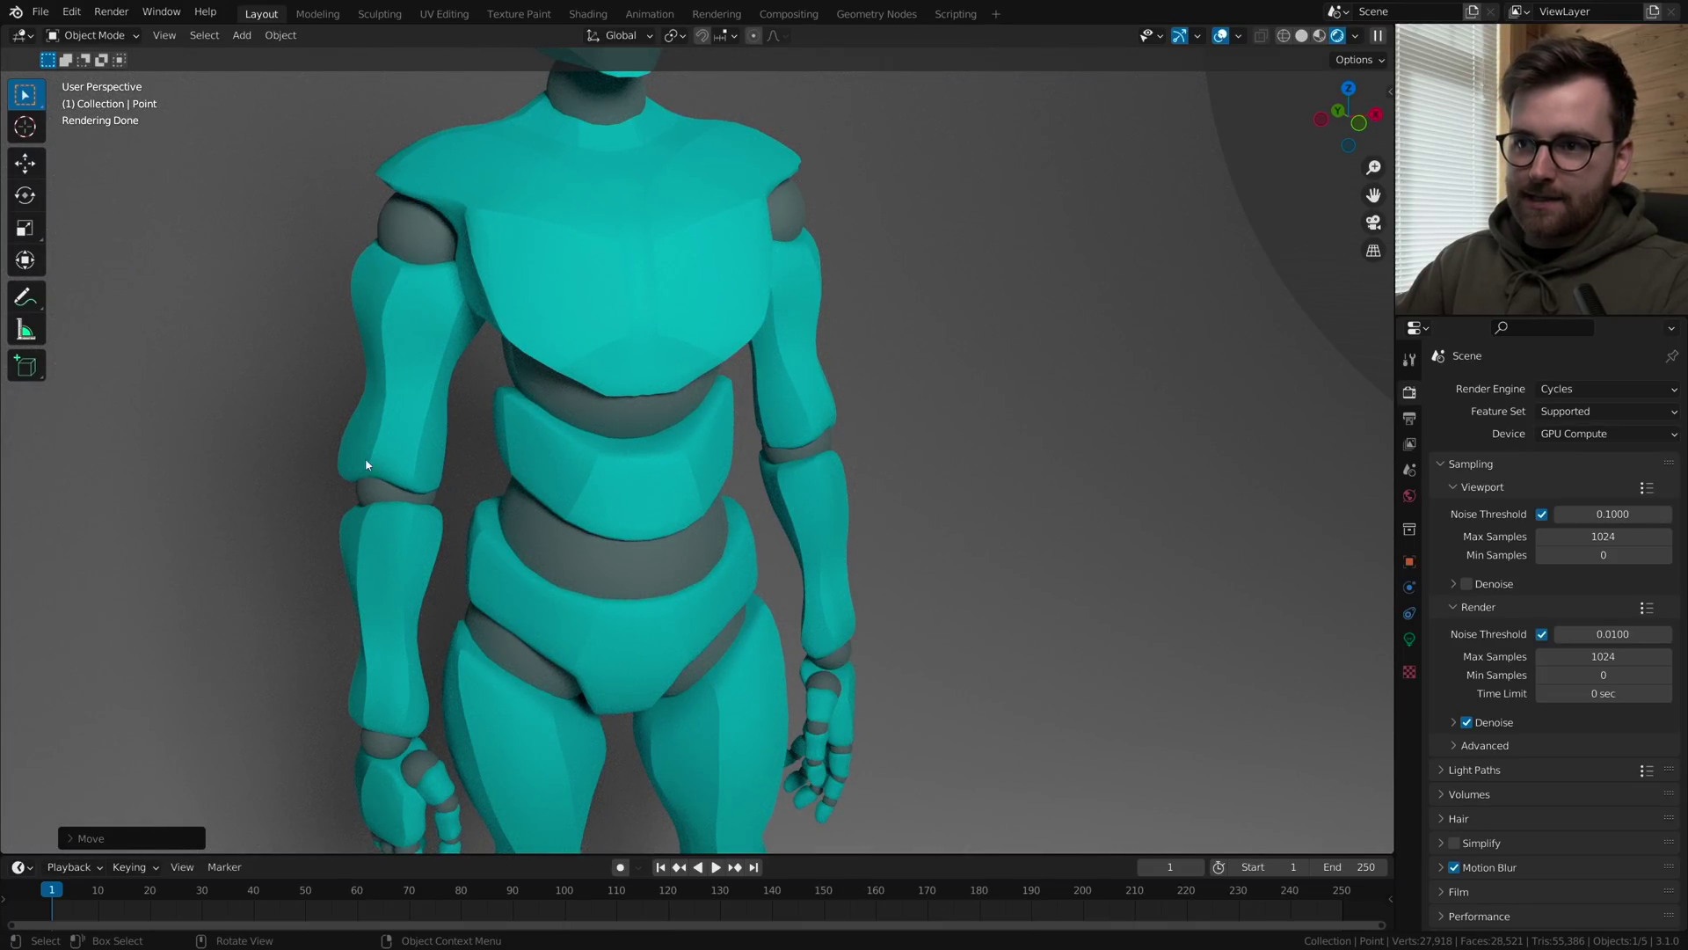
click(647, 517)
scroll(723, 478, up, 1)
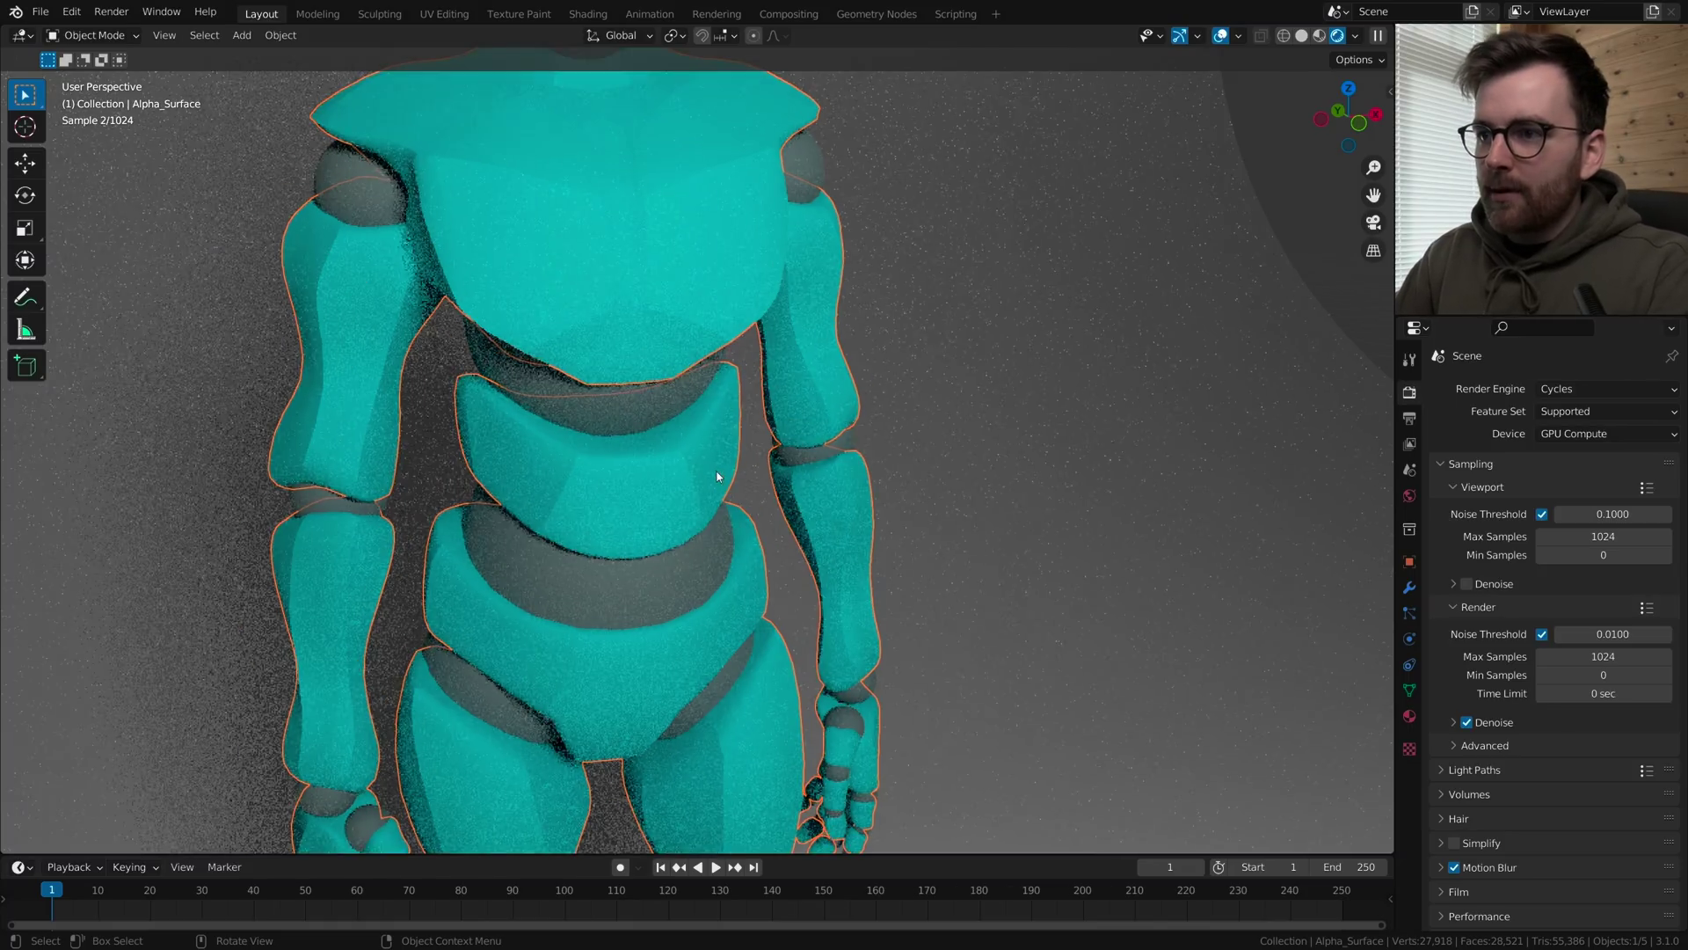
middle_drag(717, 477, 854, 475)
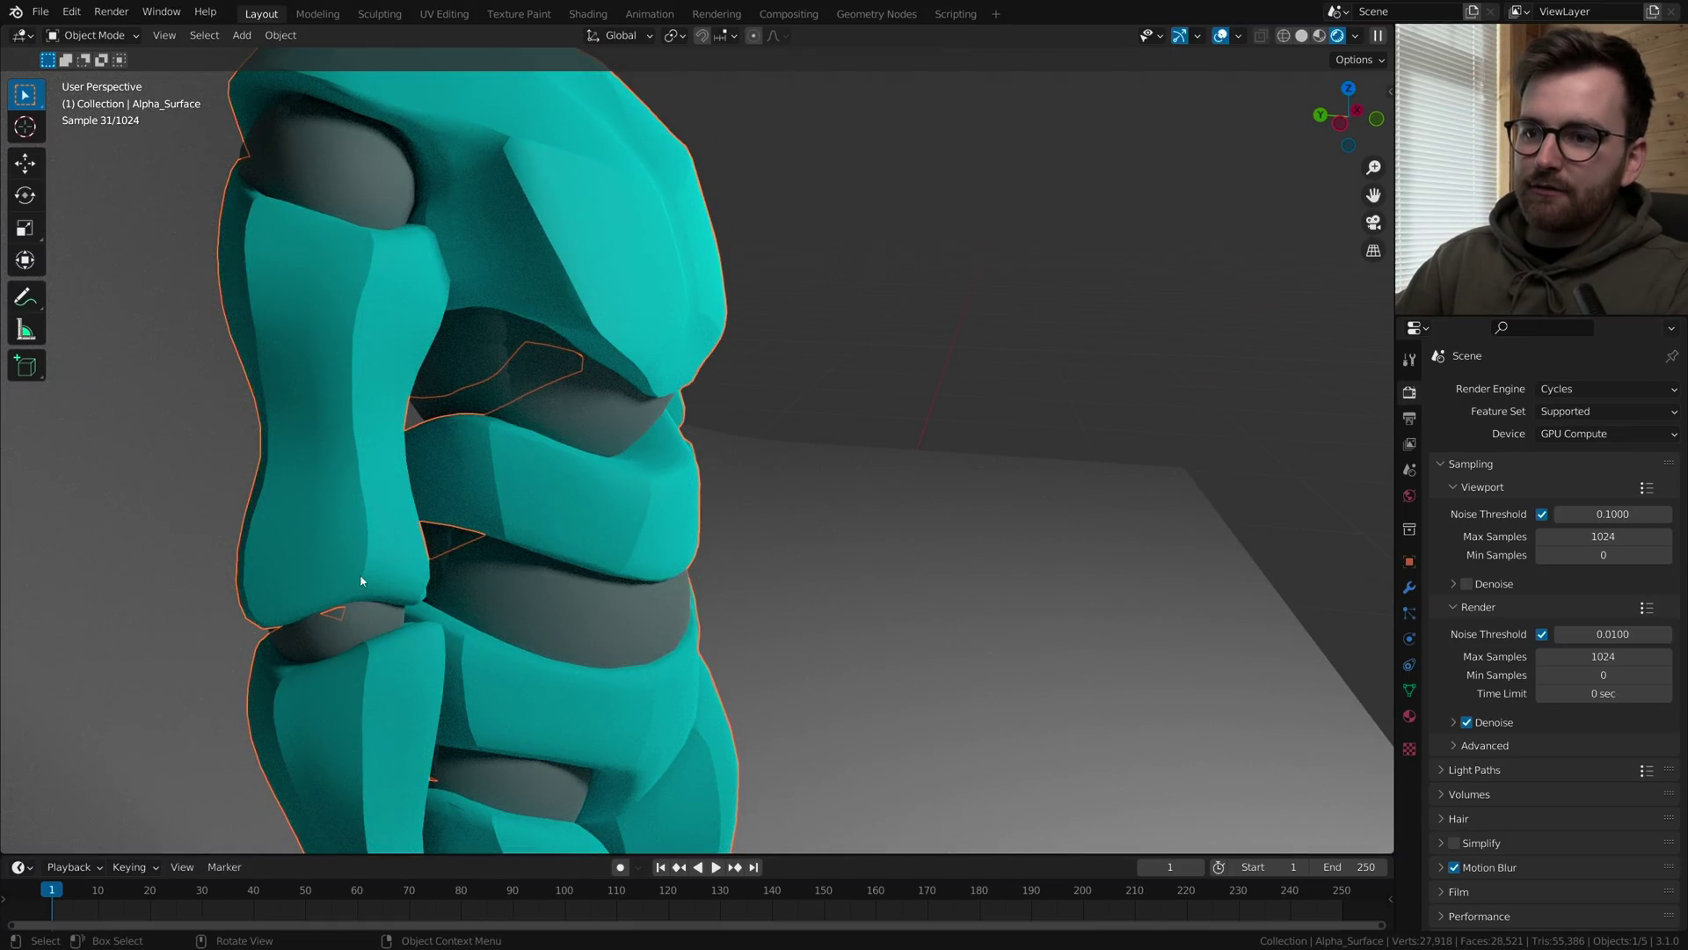
middle_drag(905, 354, 757, 369)
scroll(607, 445, down, 1)
key(Tab)
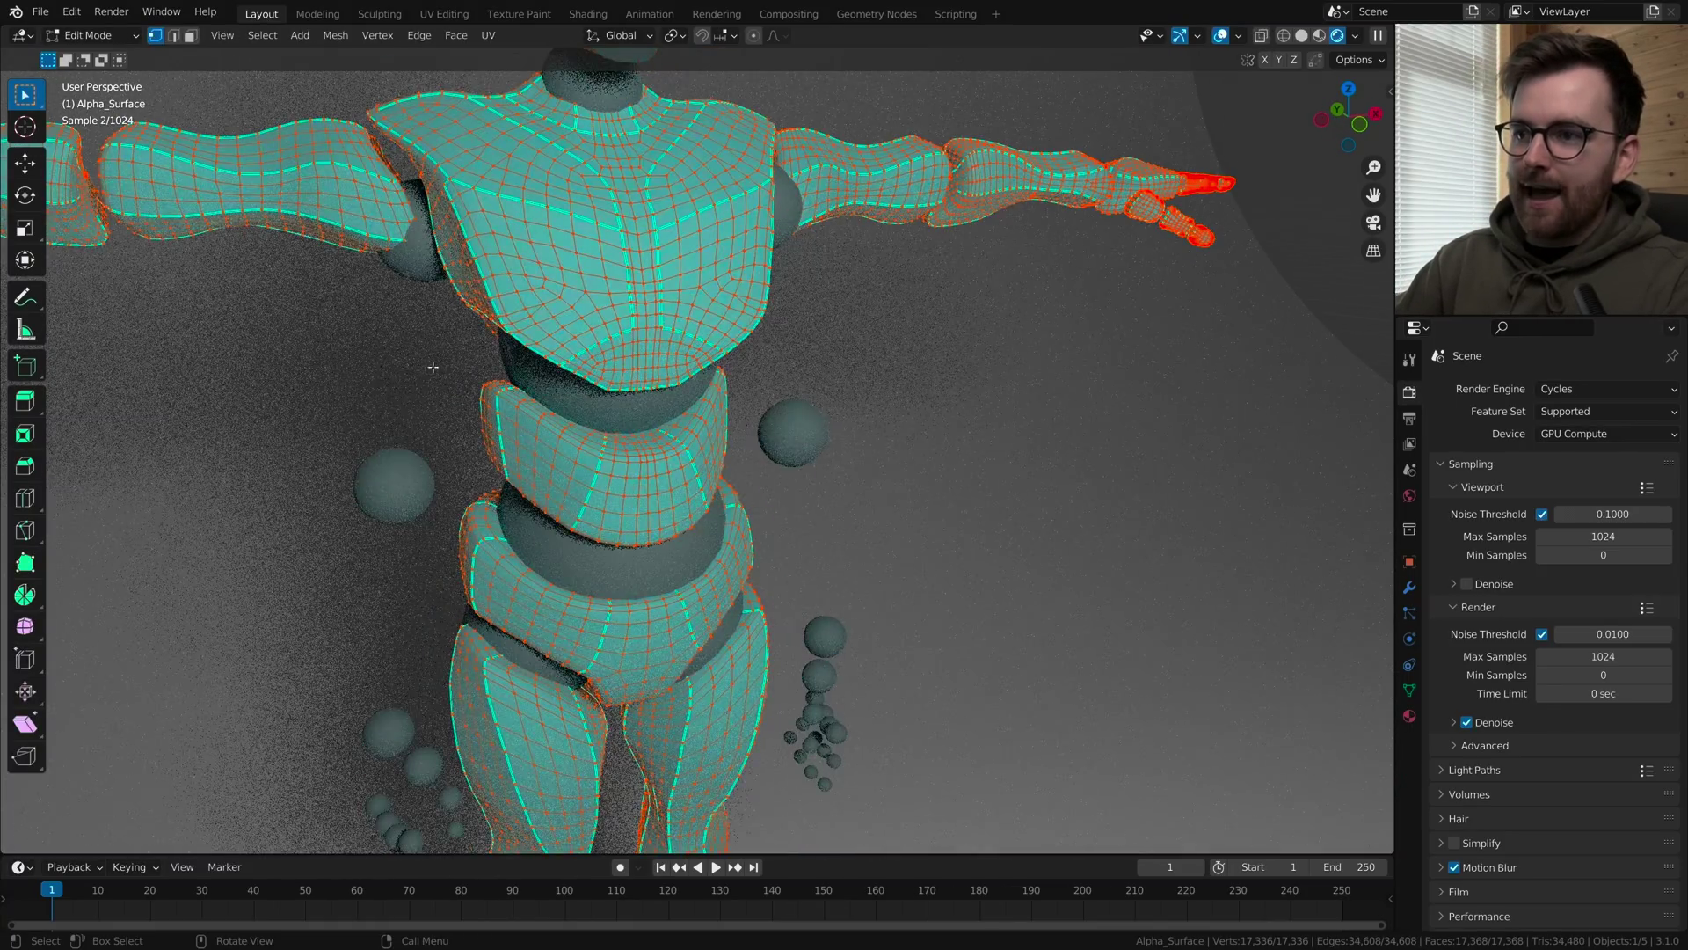
key(ctrl+e)
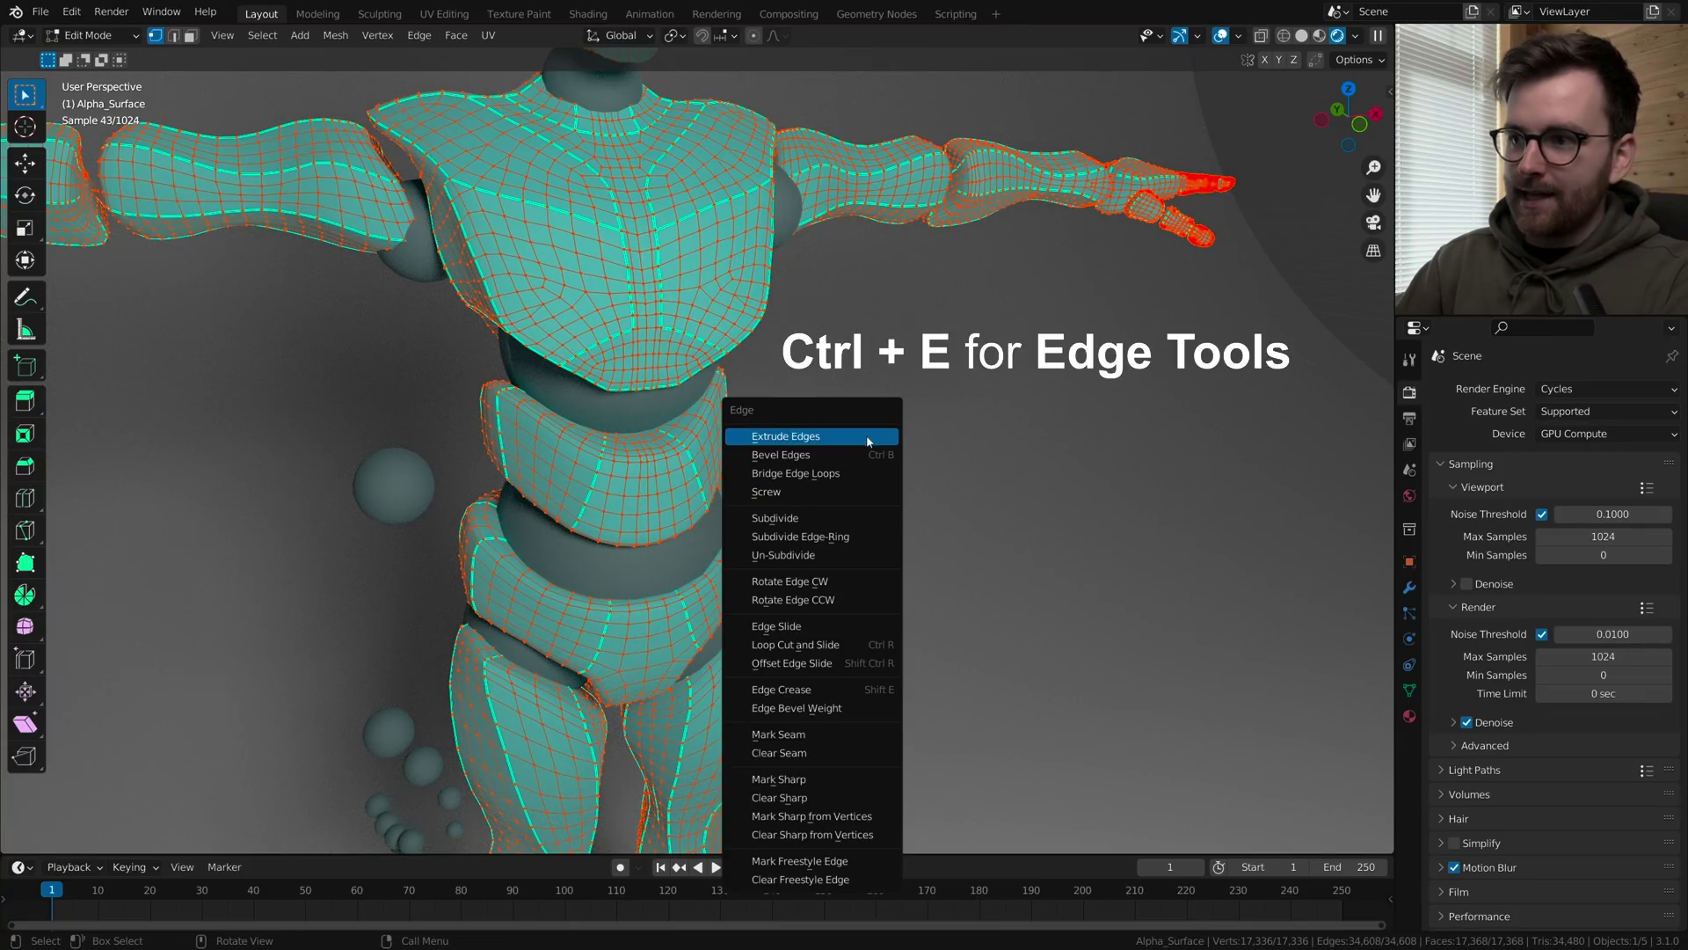
click(817, 838)
key(Tab)
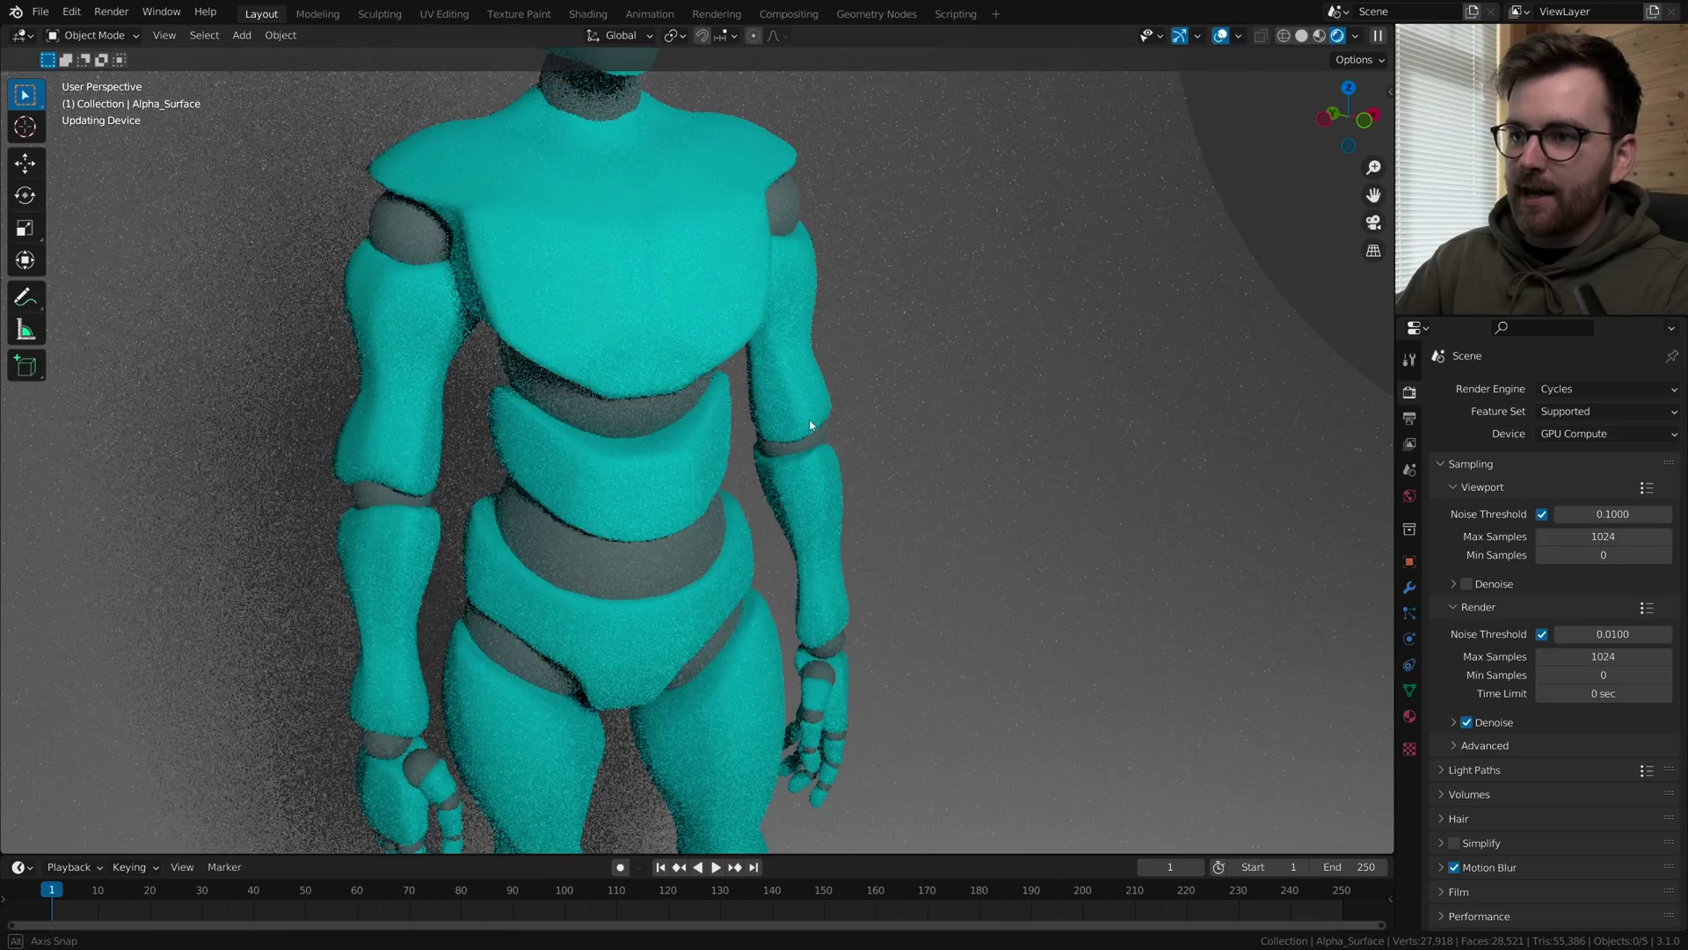
- Mark the character's chest with freehand annotation strokes and remove them again
middle_drag(810, 426, 605, 450)
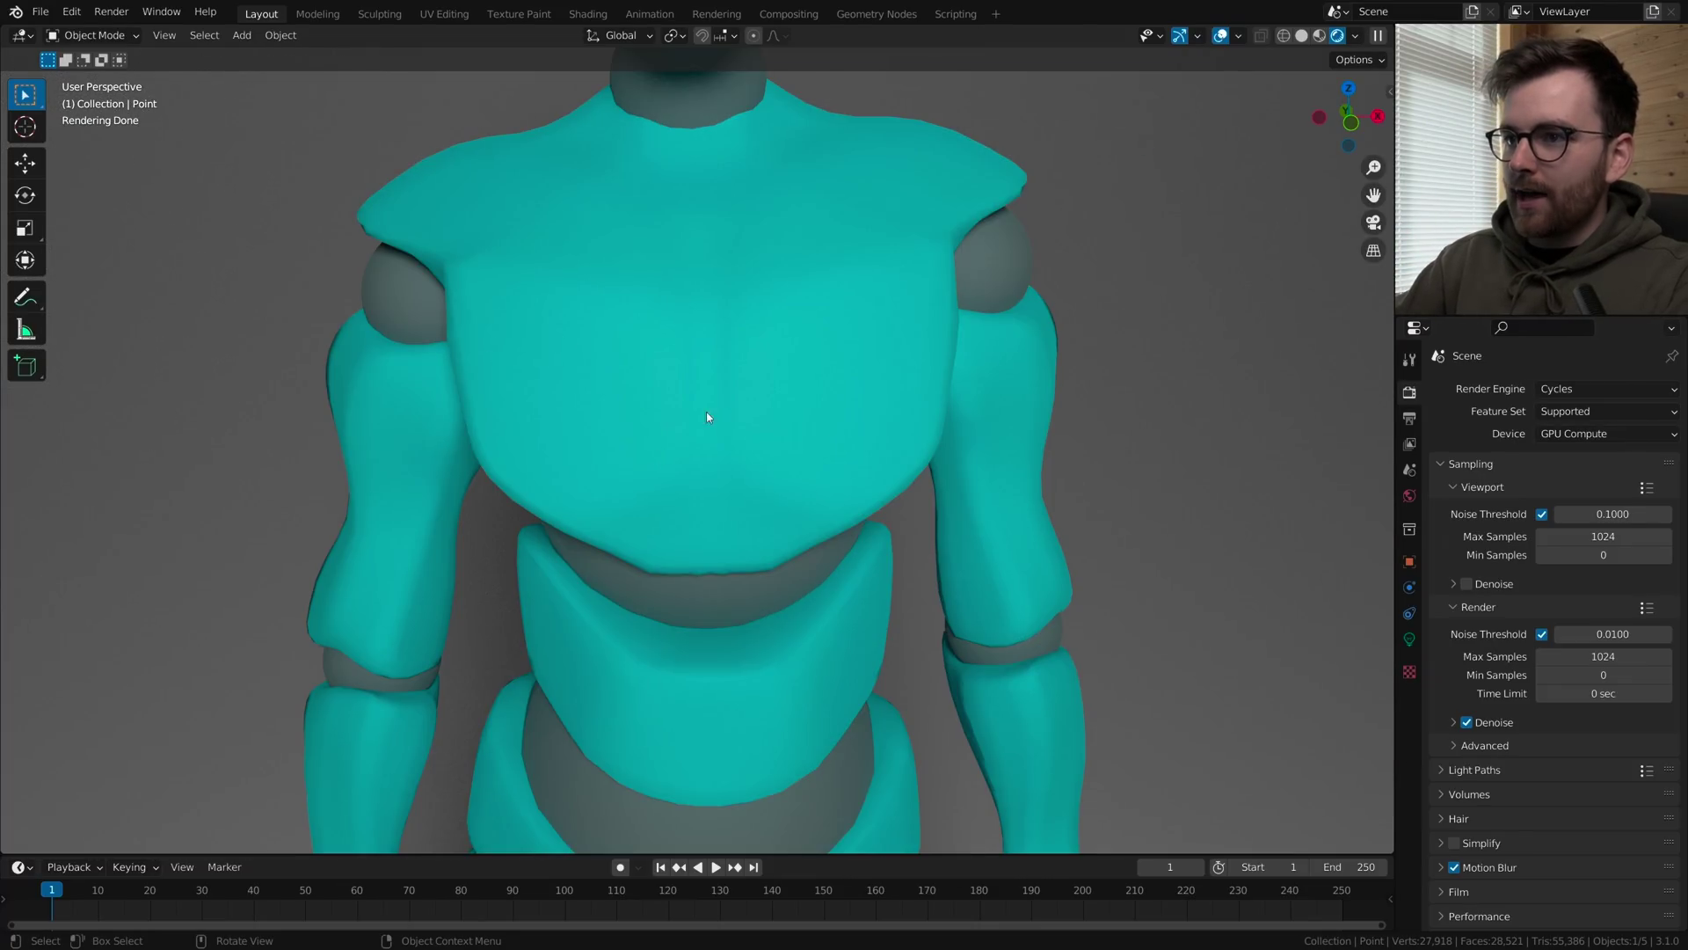
mouse_move(755, 442)
mouse_down()
mouse_move(582, 380)
mouse_move(804, 374)
mouse_move(756, 442)
mouse_up()
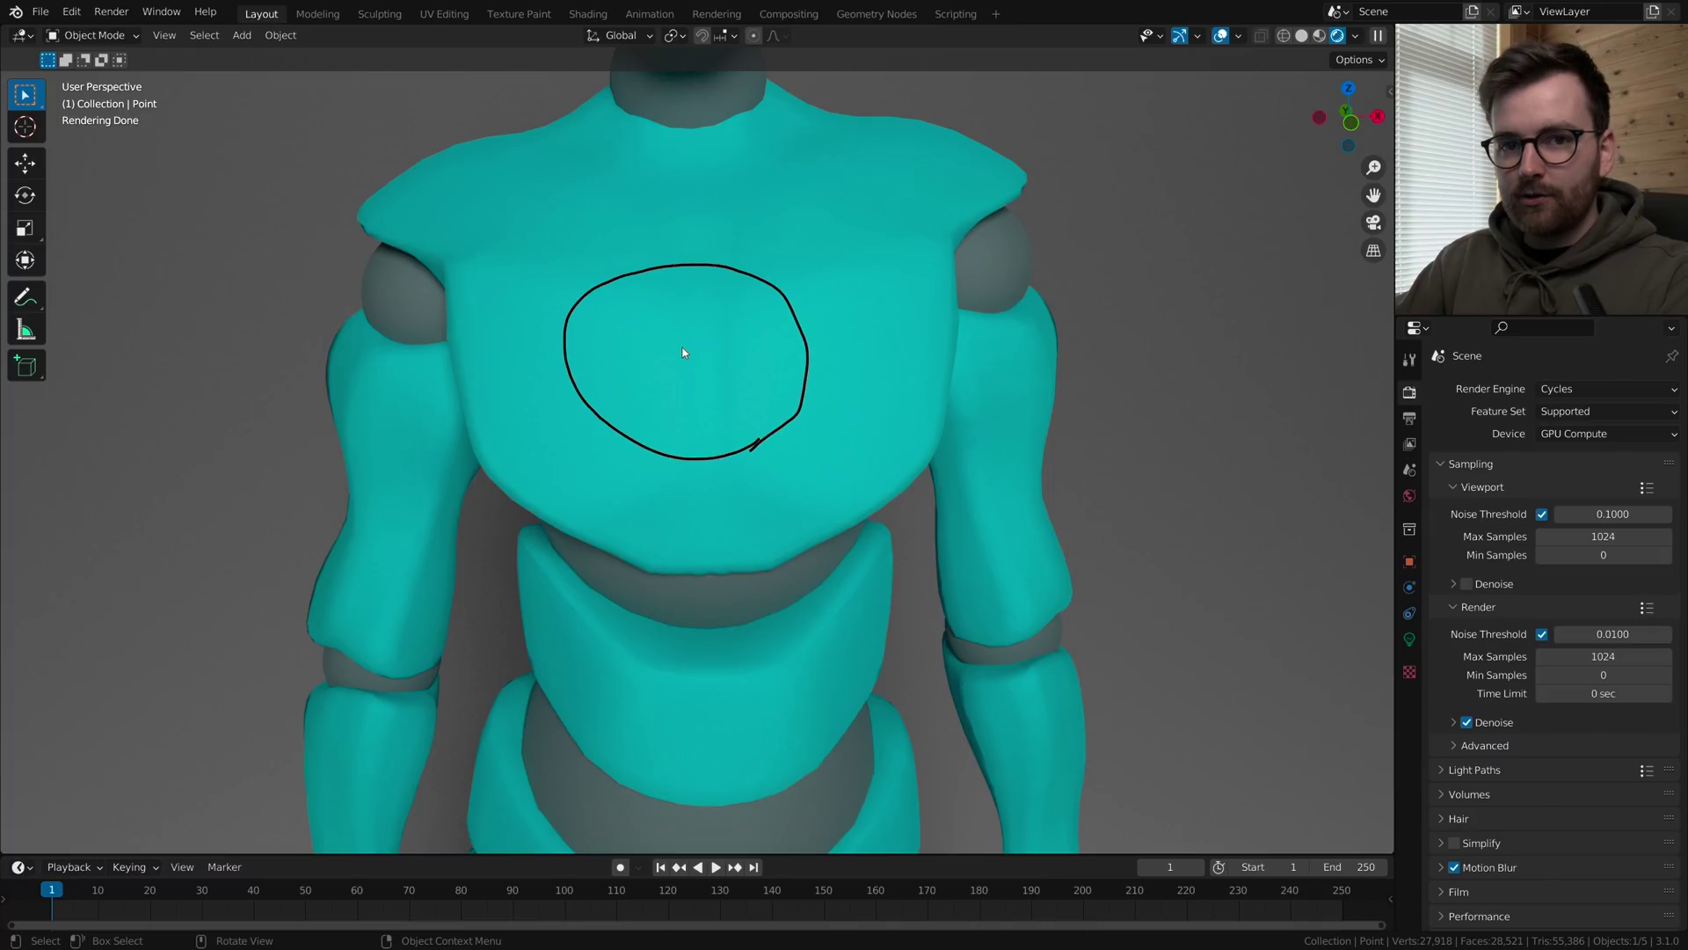
key(ctrl+z)
mouse_move(532, 310)
mouse_down()
mouse_move(603, 324)
mouse_move(690, 445)
mouse_move(841, 300)
mouse_up()
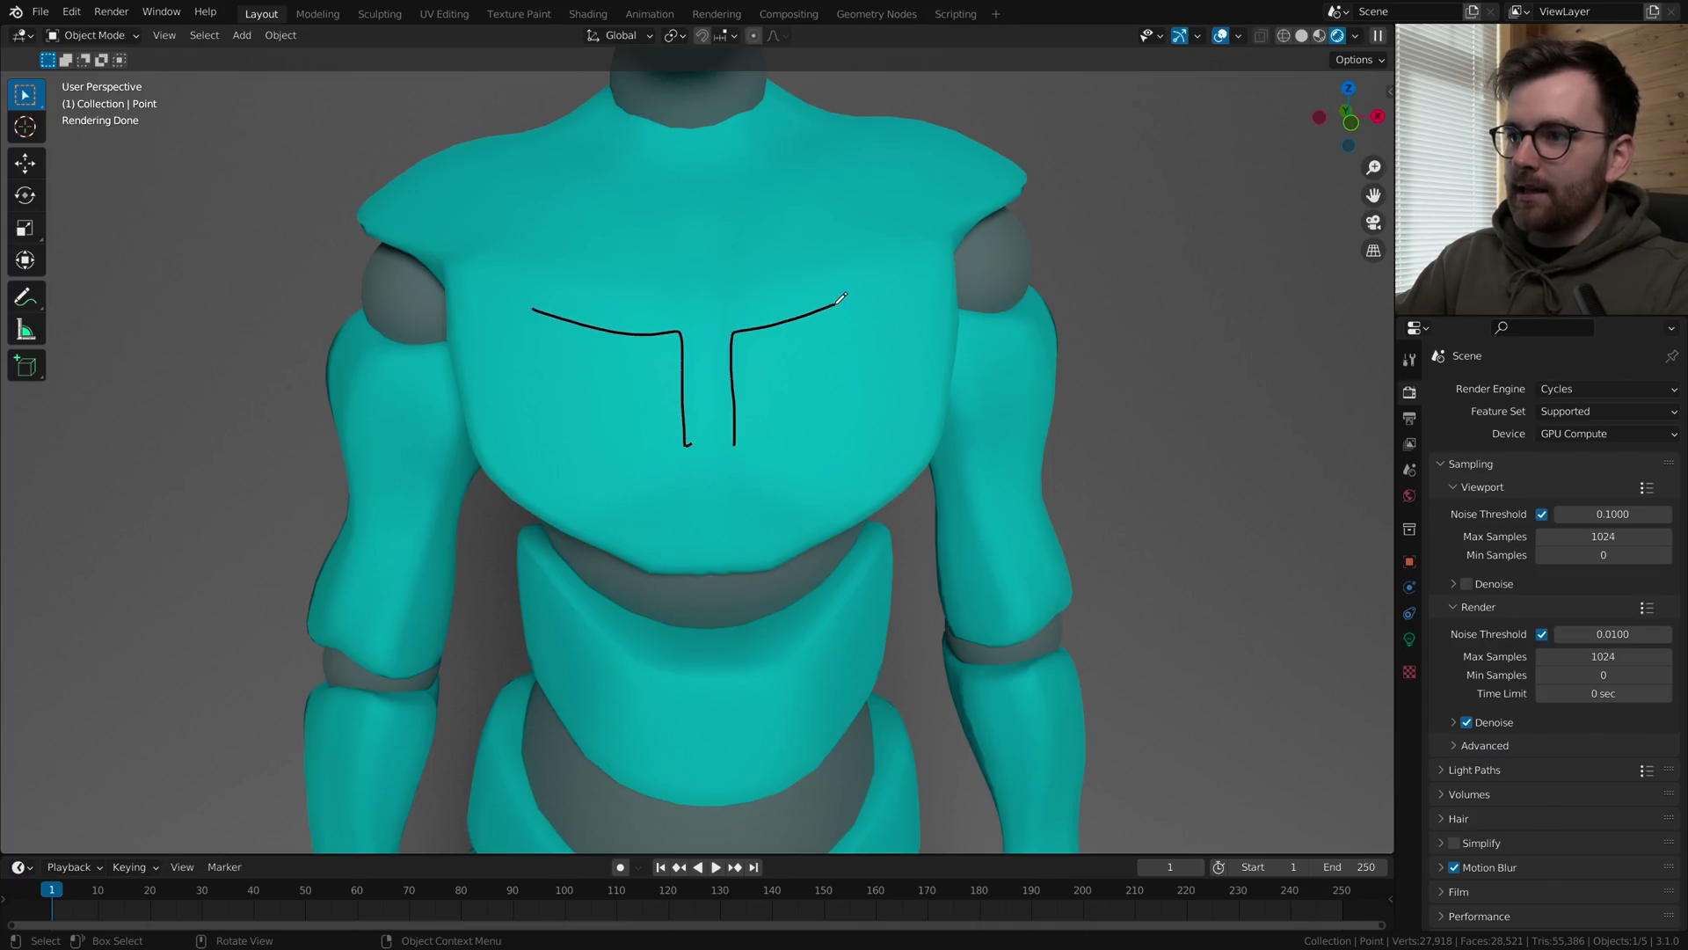
right_drag(840, 301, 798, 437)
- Move the point light along the Y axis closer to the character and raise it above and just in front of the head
scroll(738, 409, down, 4)
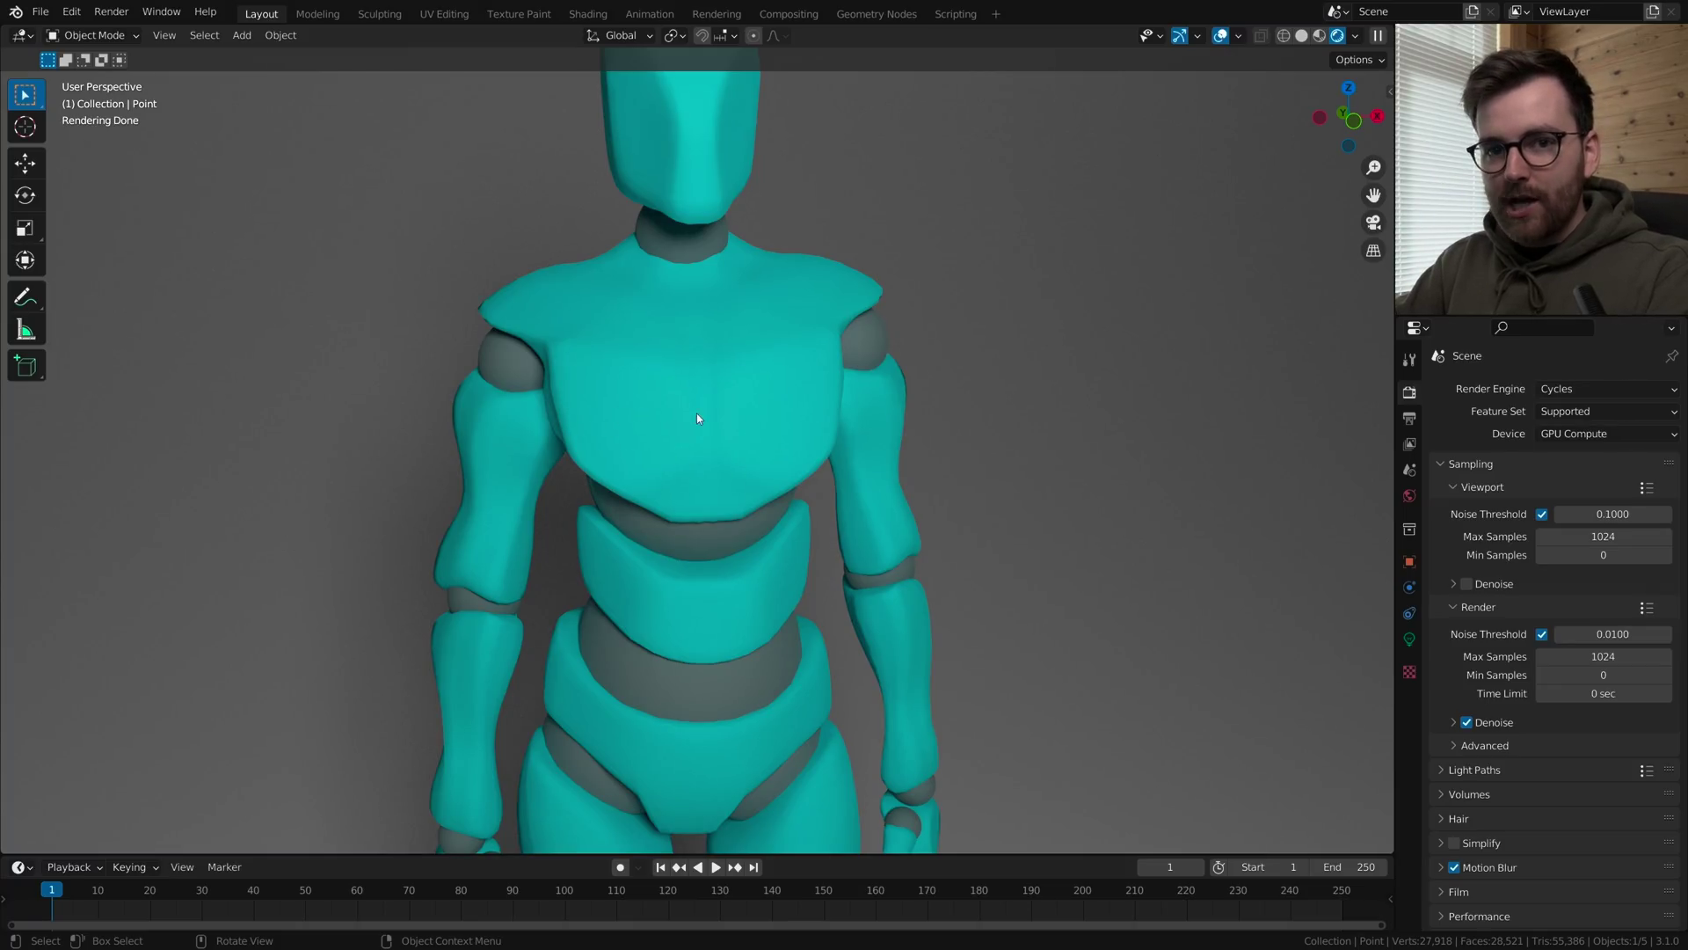
scroll(696, 419, down, 4)
middle_drag(695, 376, 889, 407)
key(g)
key(y)
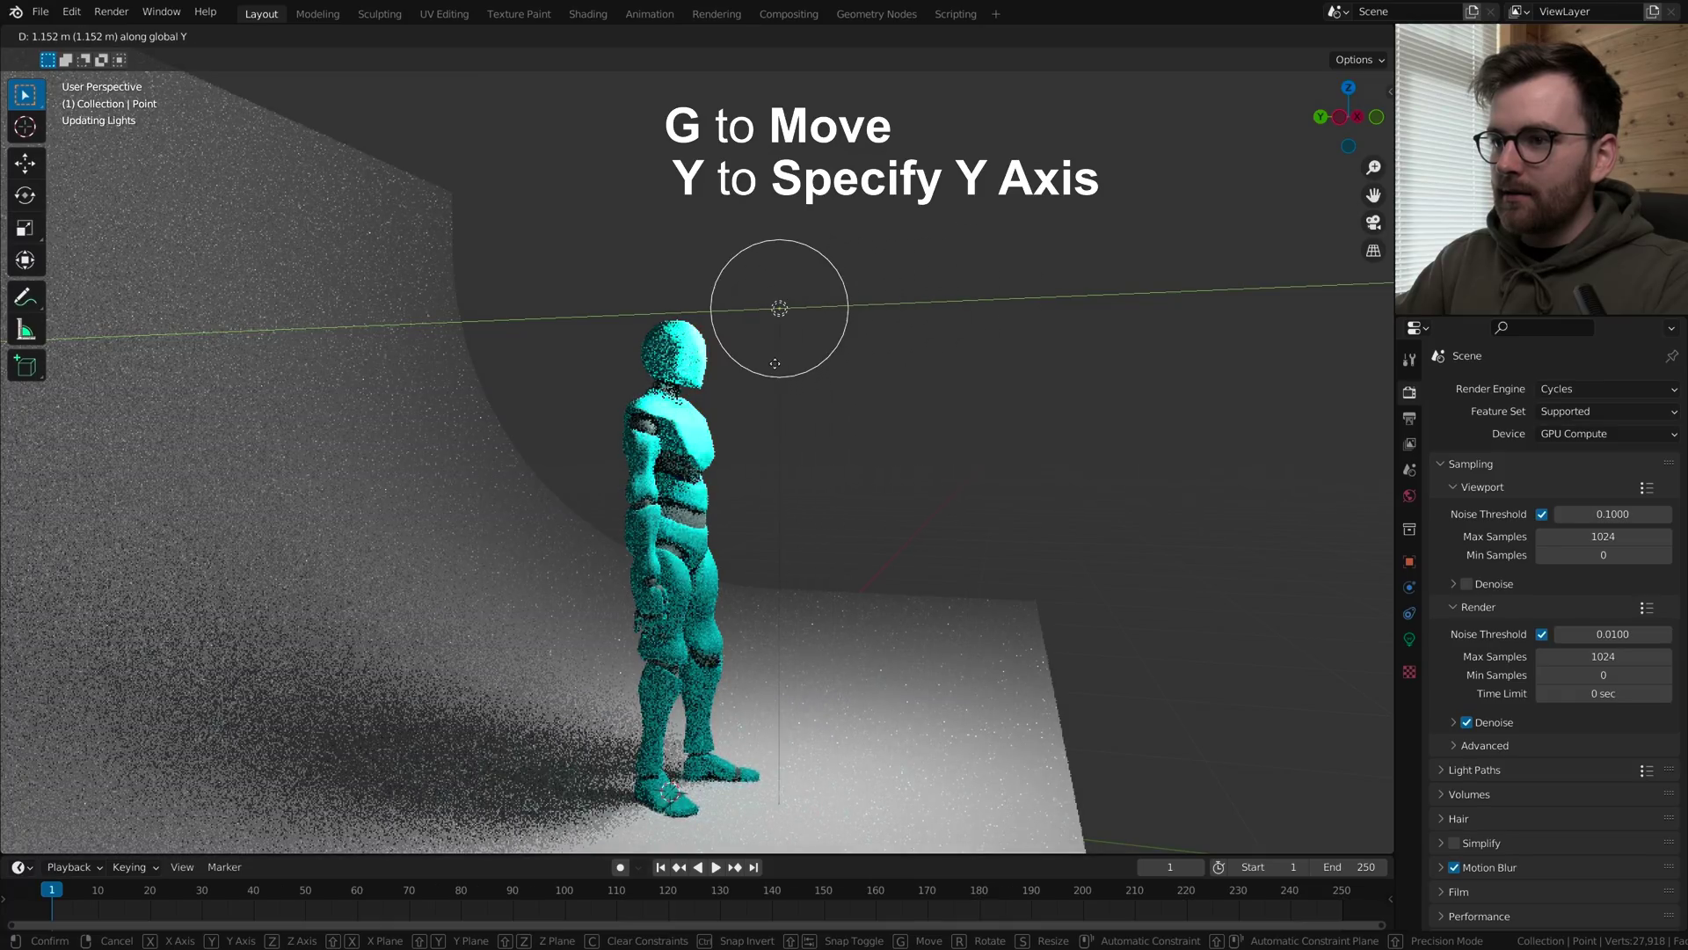
key(z)
click(863, 374)
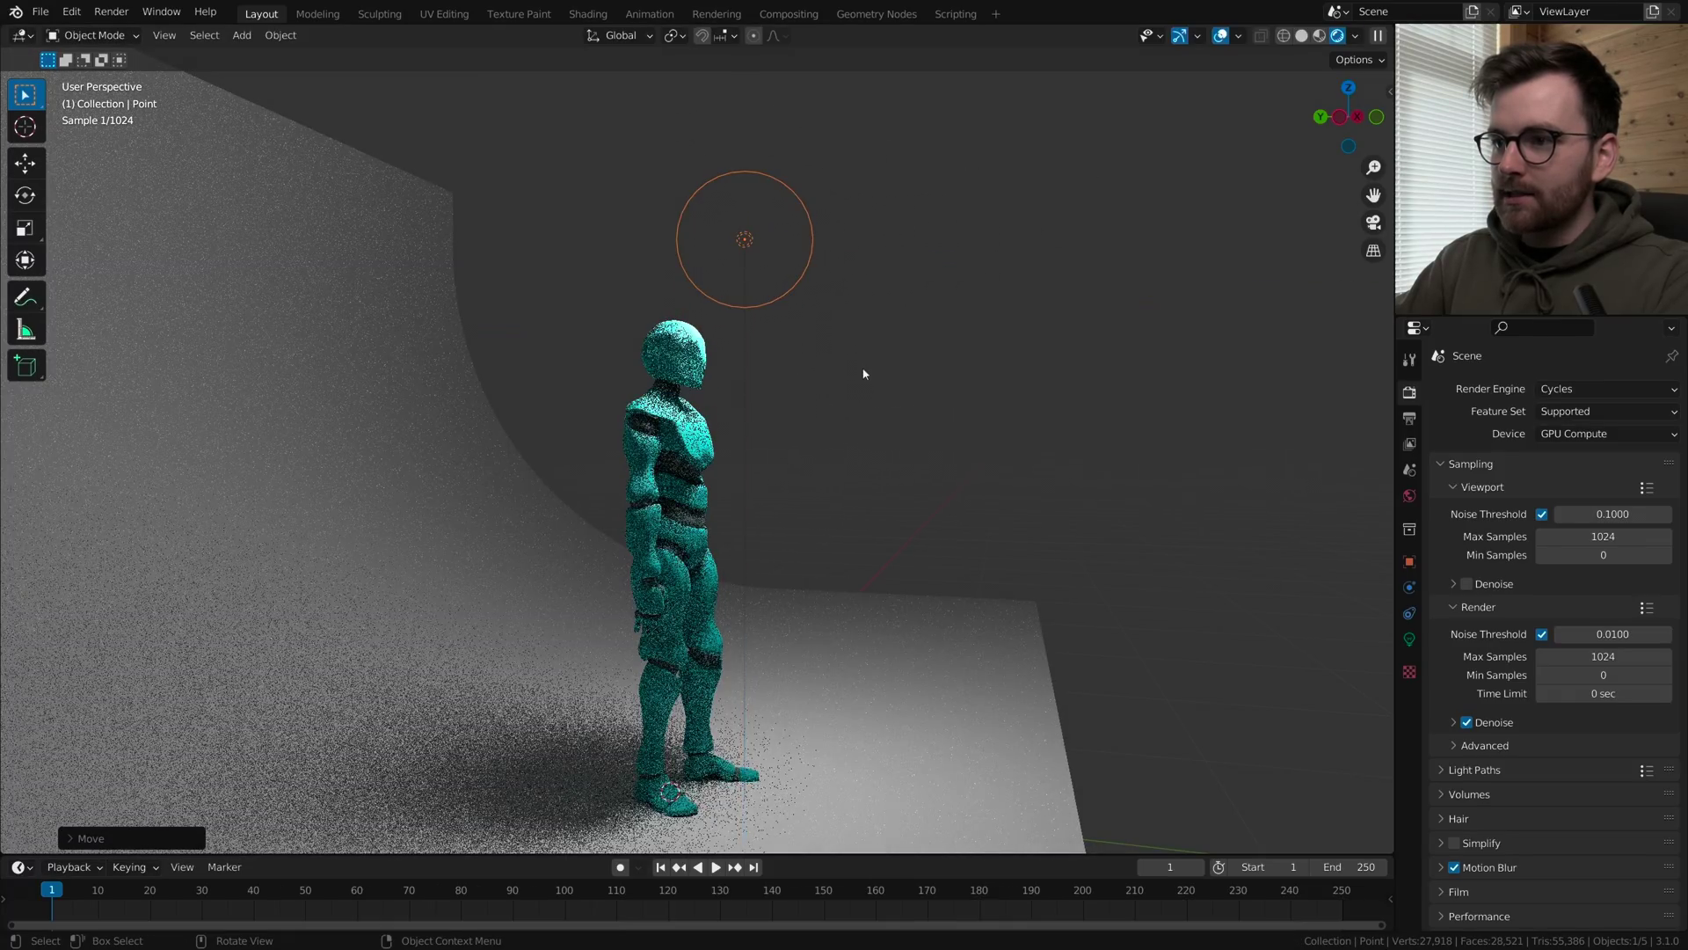
- Nudge the point light slightly along the global Y axis above the character's head
mouse_move(863, 374)
middle_down()
mouse_move(999, 436)
mouse_move(837, 414)
mouse_move(885, 373)
middle_up()
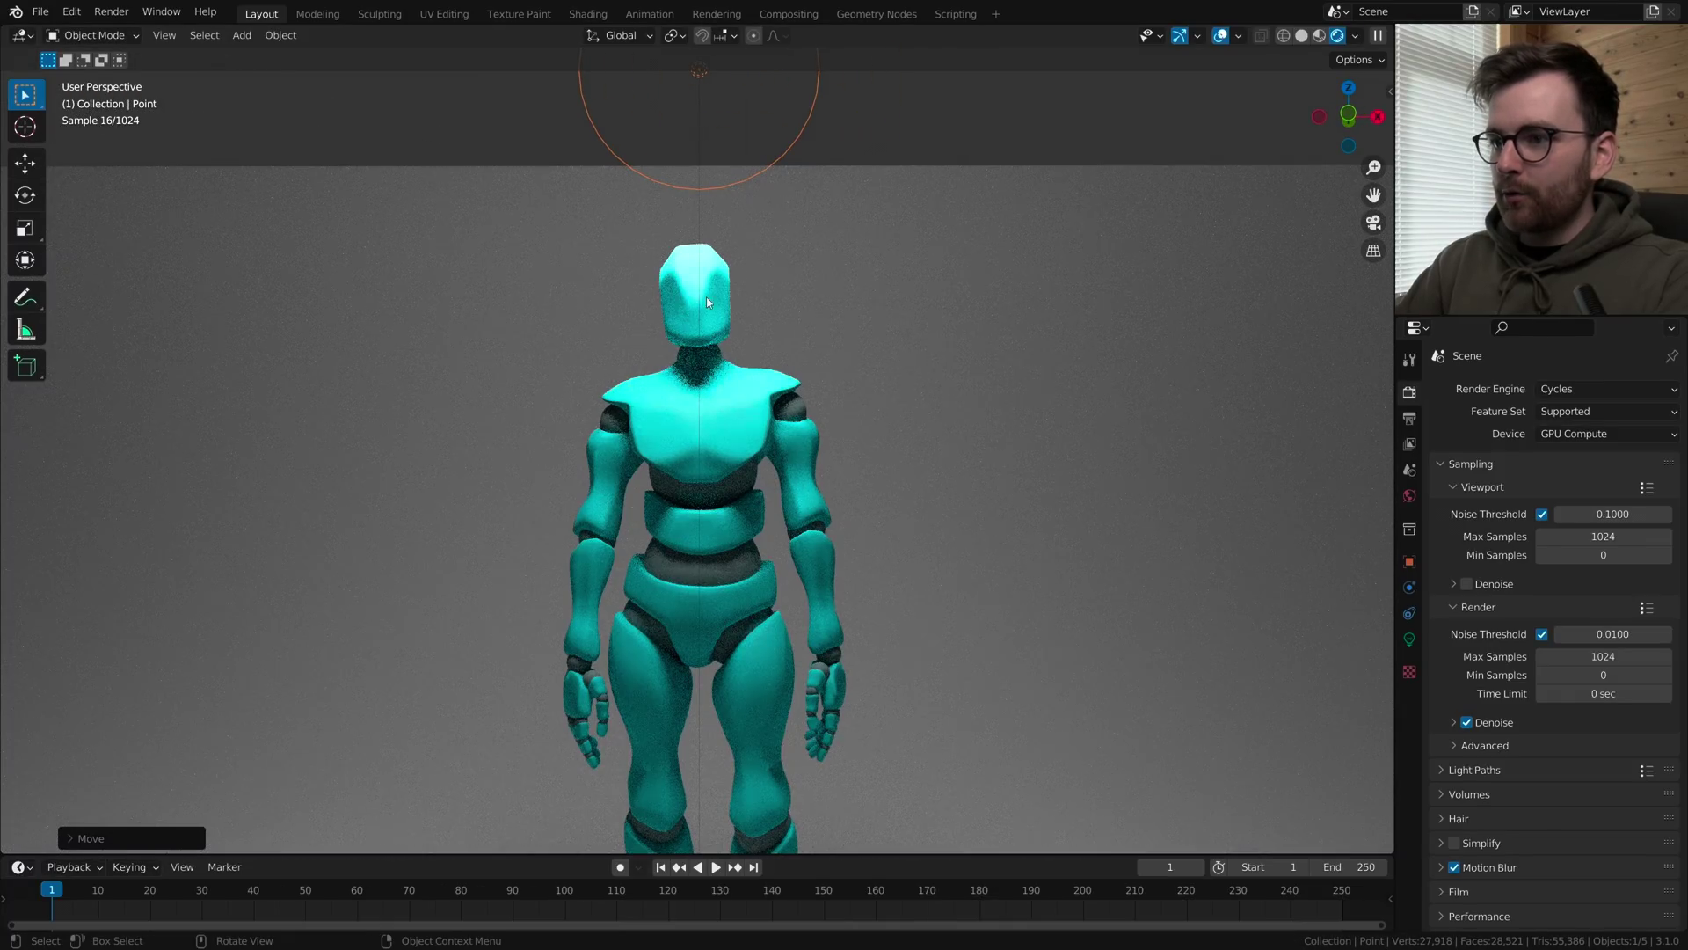
middle_drag(707, 302, 1055, 419)
key(g)
key(y)
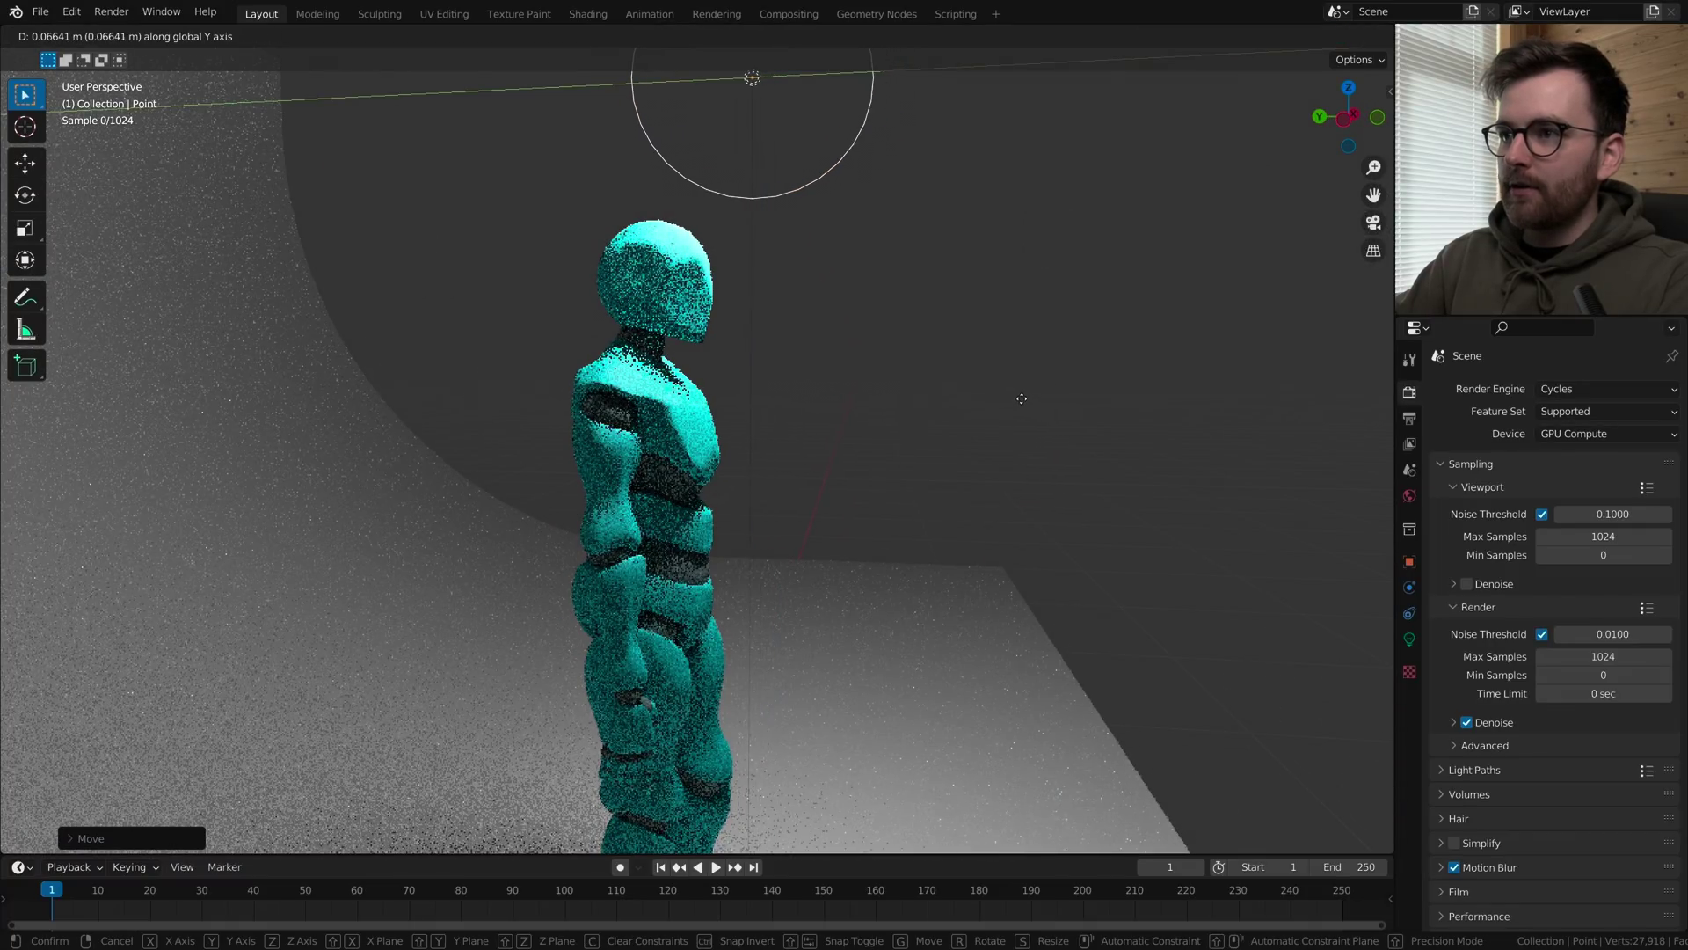
click(993, 388)
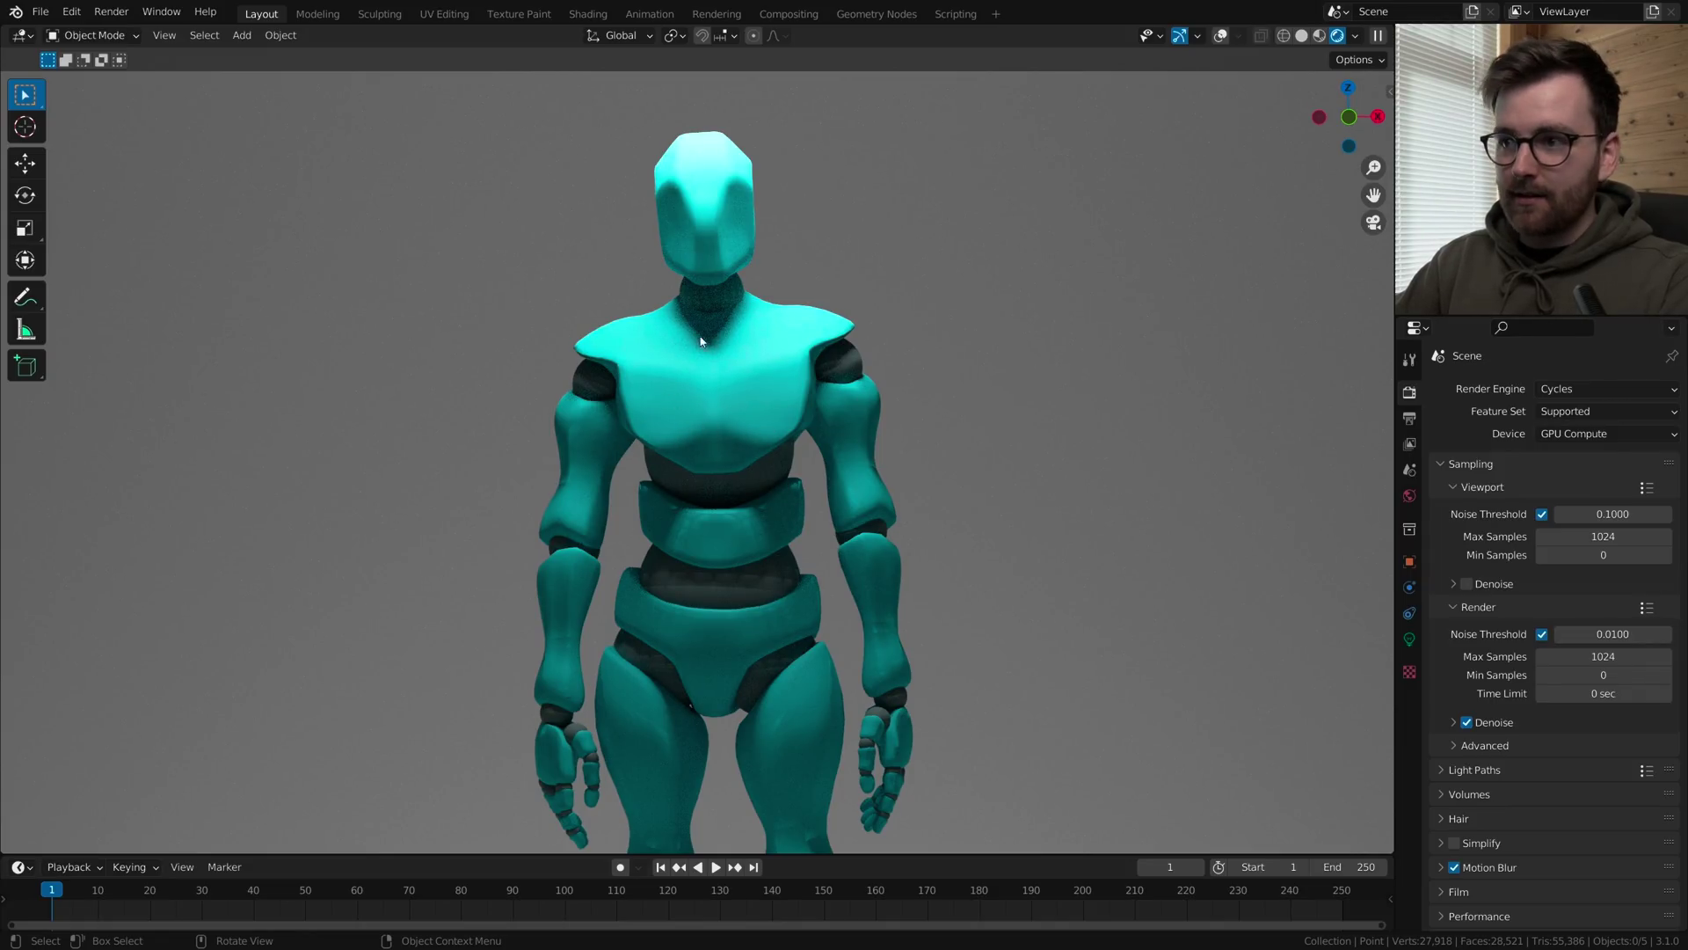
- Leave the close front view, show the viewport overlays again and reselect the point light above the head
scroll(741, 425, down, 7)
middle_drag(740, 426, 899, 475)
key(alt+shift+z)
scroll(837, 466, up, 3)
click(713, 86)
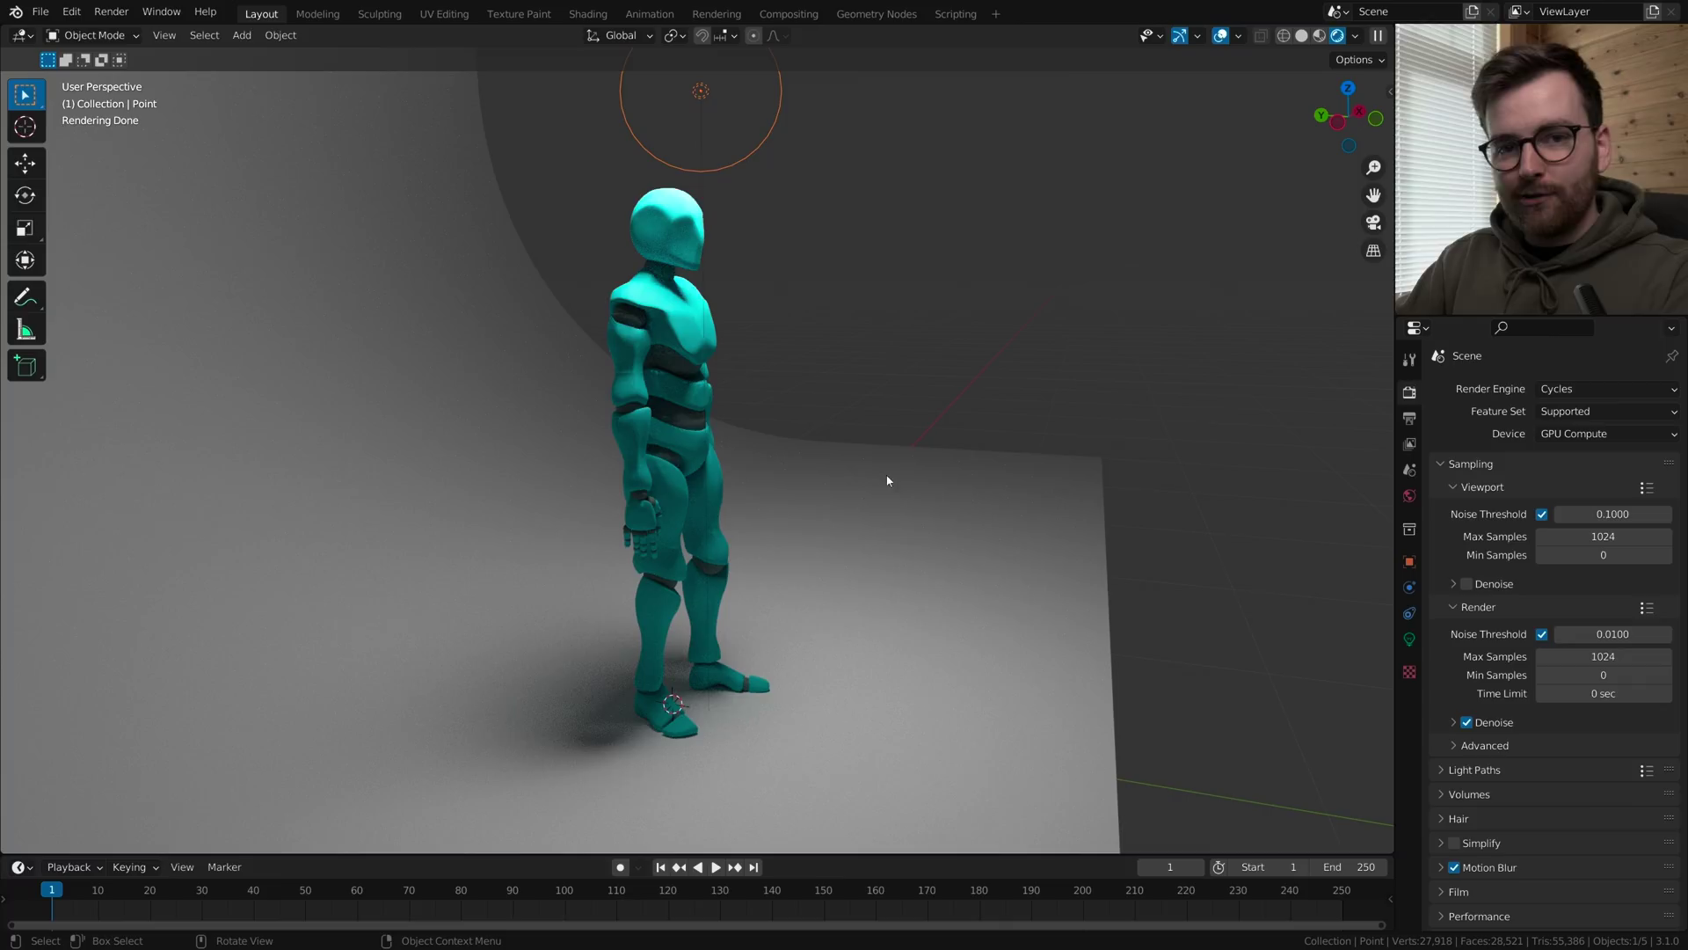
- Change the selected light above the character to an Area light in its light properties
mouse_move(888, 481)
middle_down()
mouse_move(968, 504)
mouse_move(867, 502)
middle_up()
scroll(865, 503, up, 3)
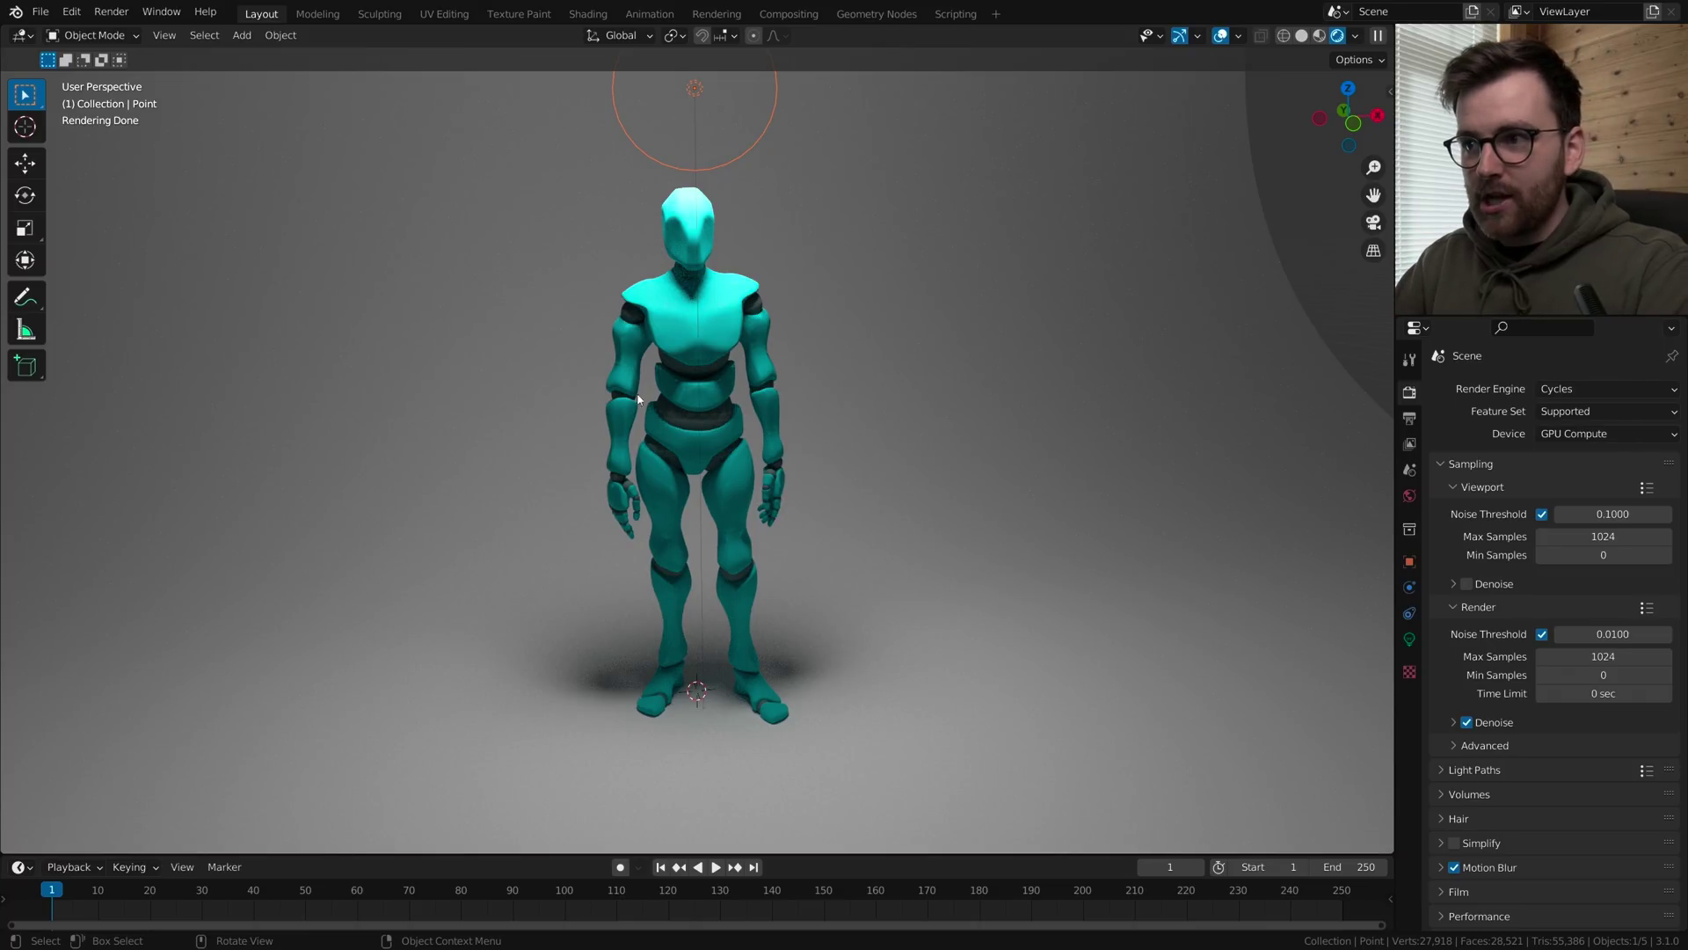
scroll(721, 389, down, 2)
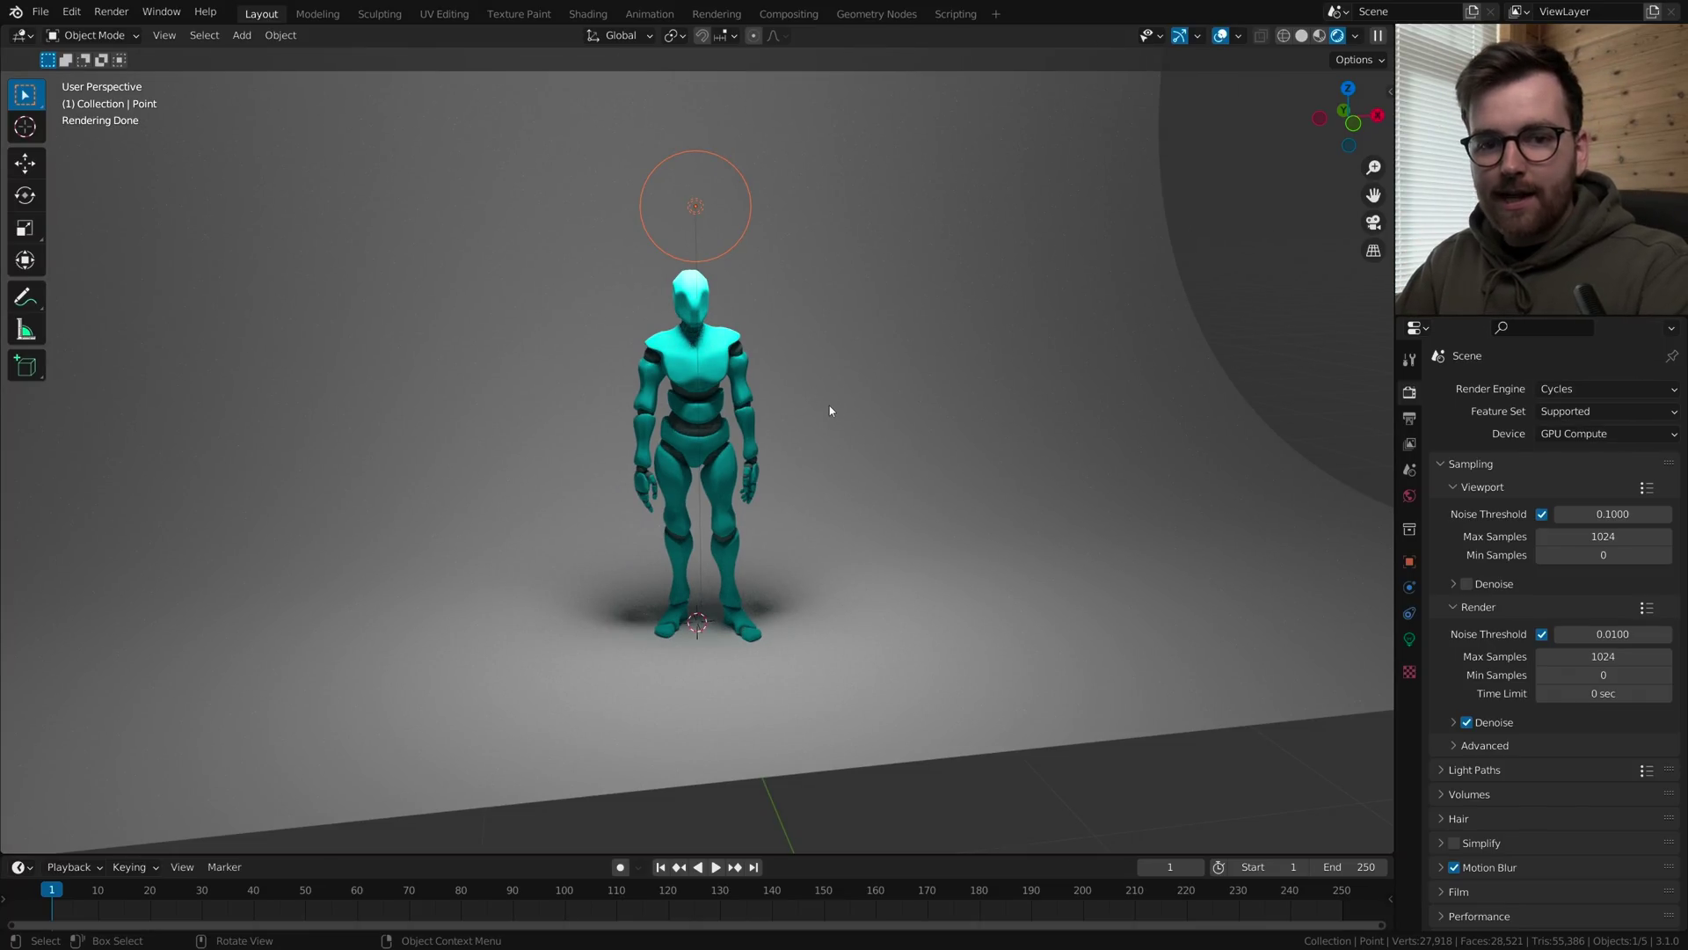
click(1409, 639)
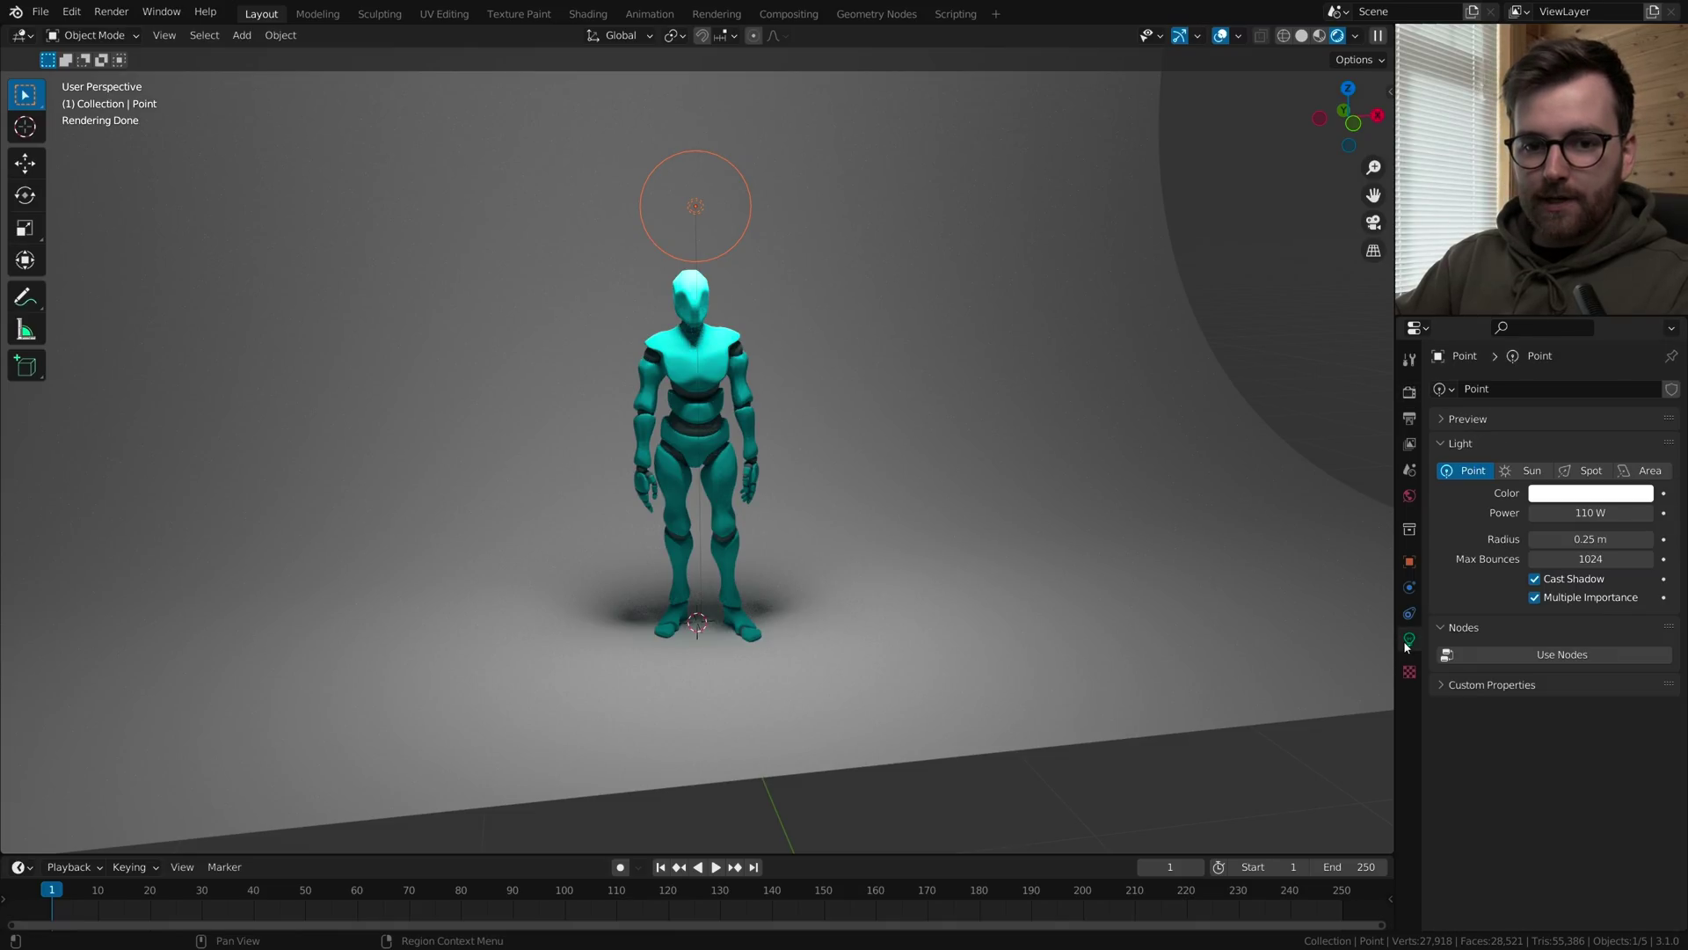
middle_drag(809, 334, 960, 327)
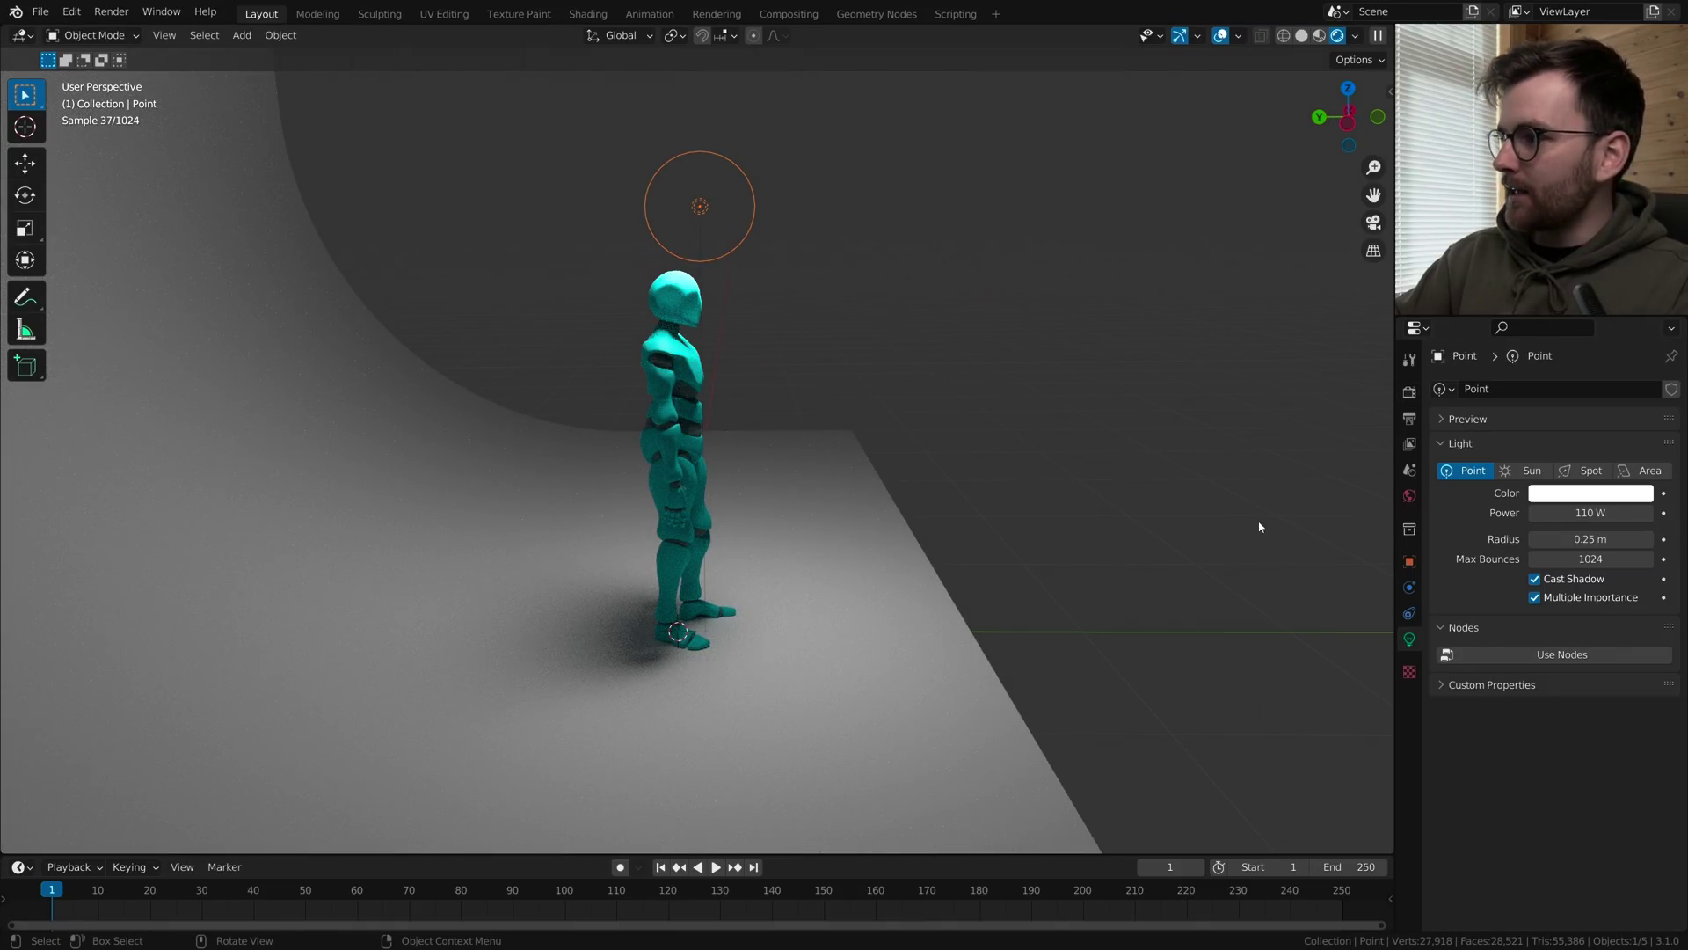
click(1650, 470)
- Enlarge the square area light above the character to a size of 1.23 m
middle_drag(791, 264, 738, 244)
middle_drag(793, 430, 599, 241)
right_click(870, 328)
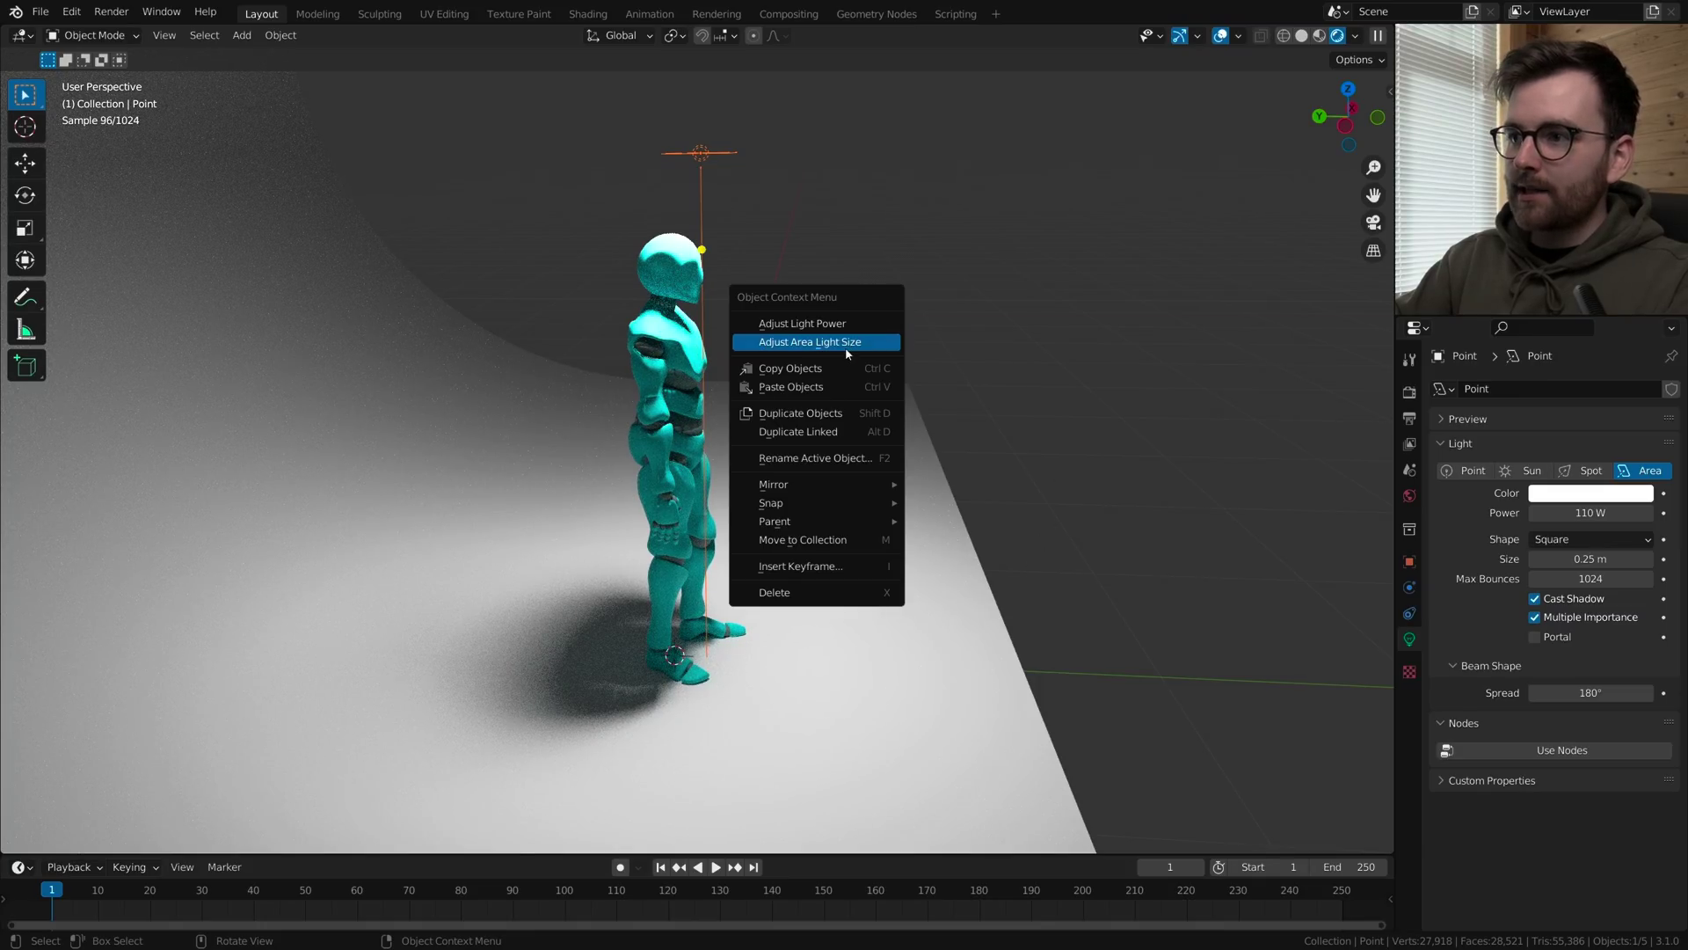
click(852, 350)
click(910, 351)
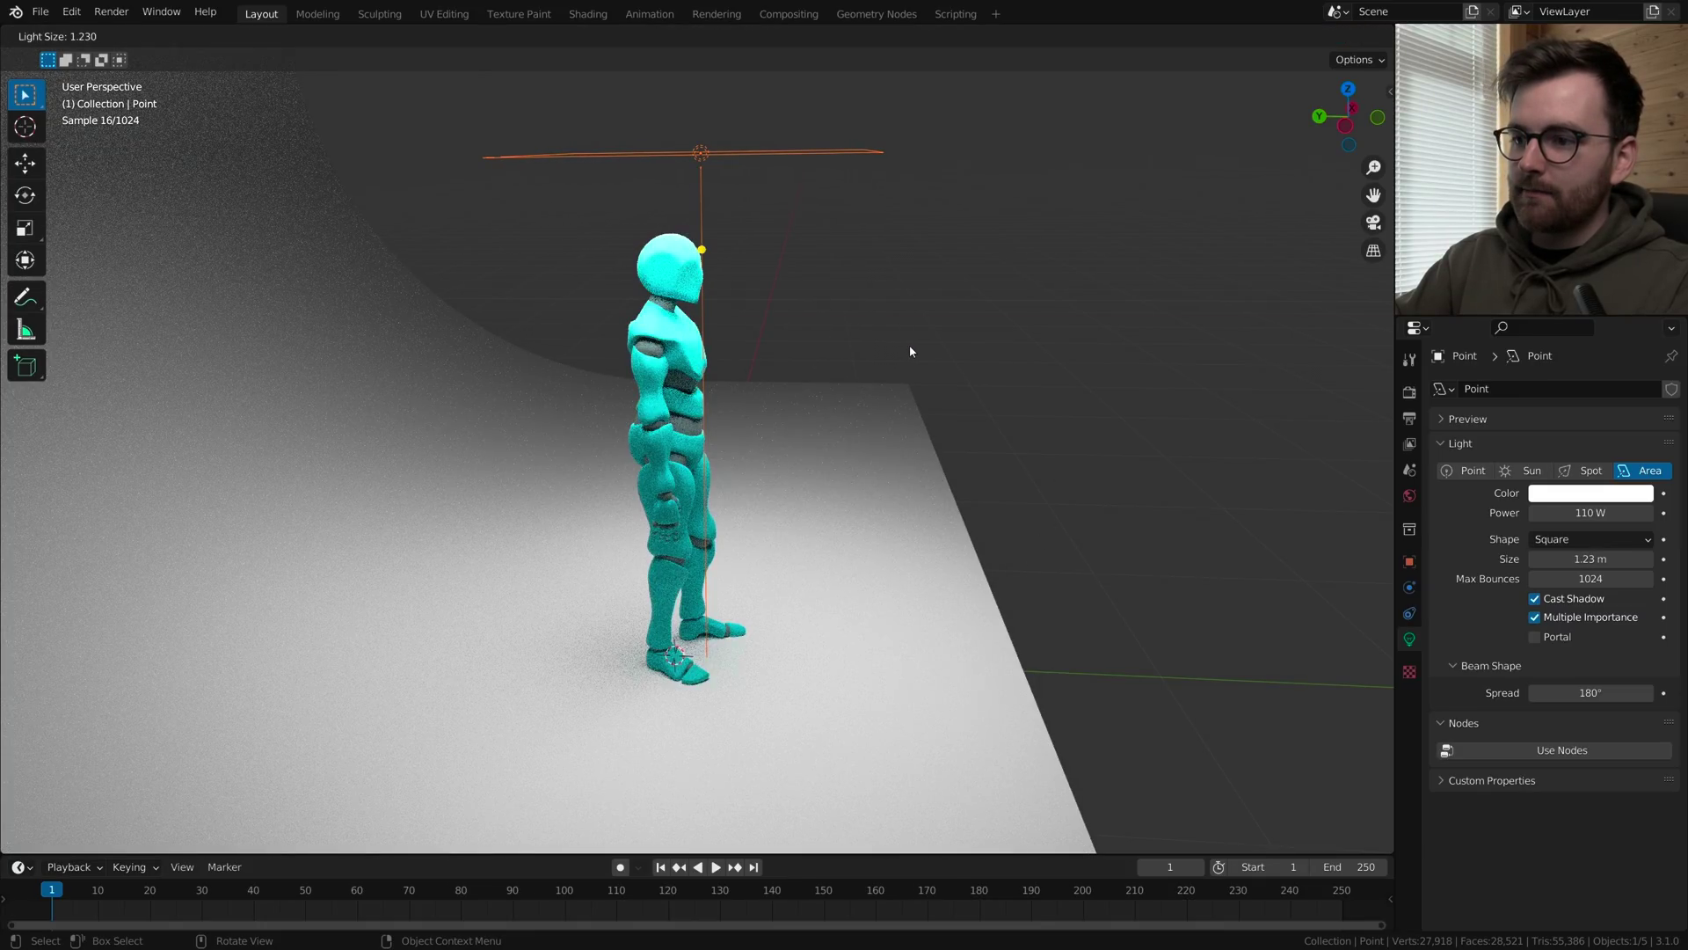
- Switch the viewport to Solid shading after checking the area light's effect on the figure and backdrop
middle_drag(909, 346, 633, 272)
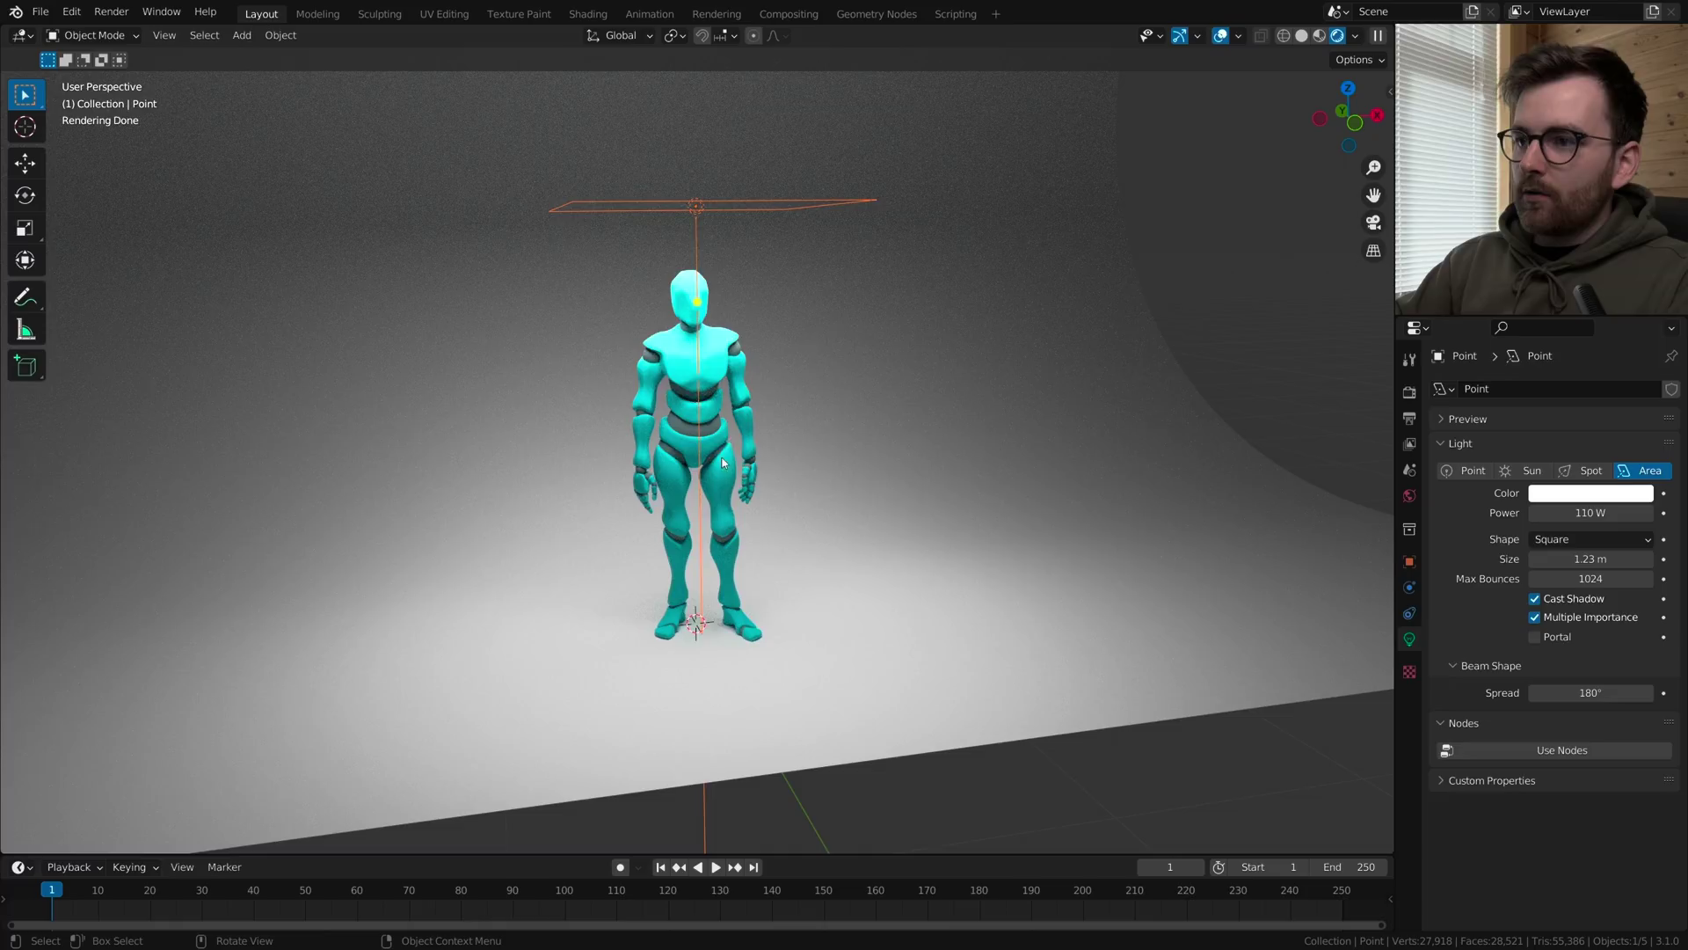
middle_drag(839, 400, 787, 437)
scroll(829, 520, up, 2)
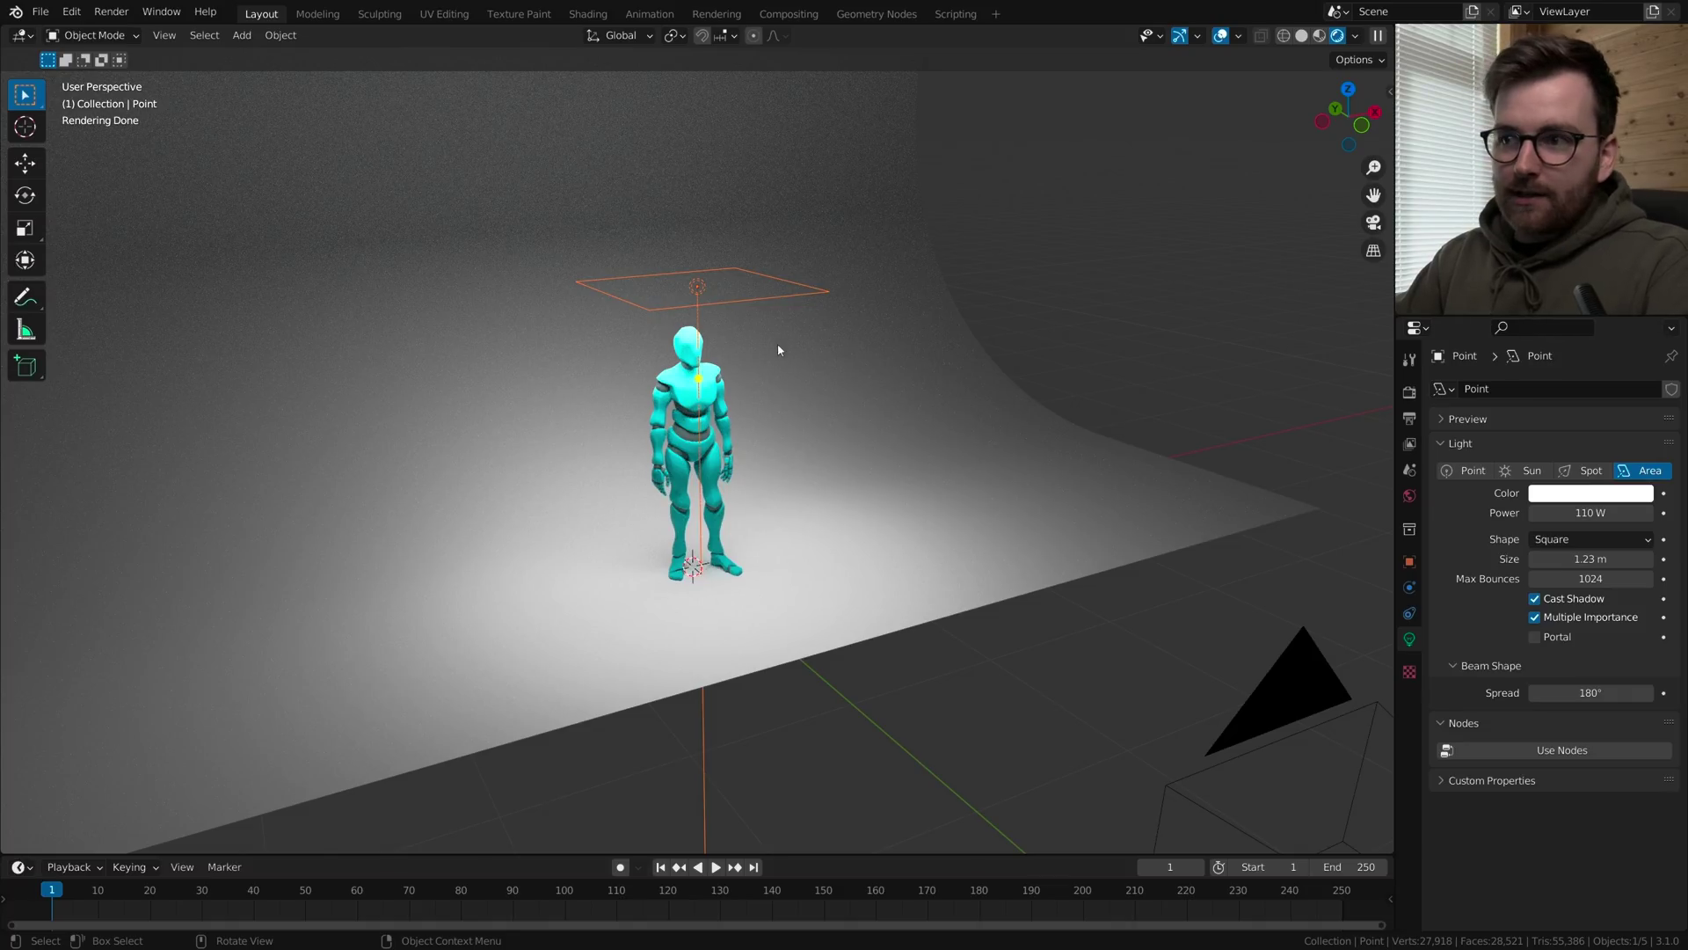
key(z)
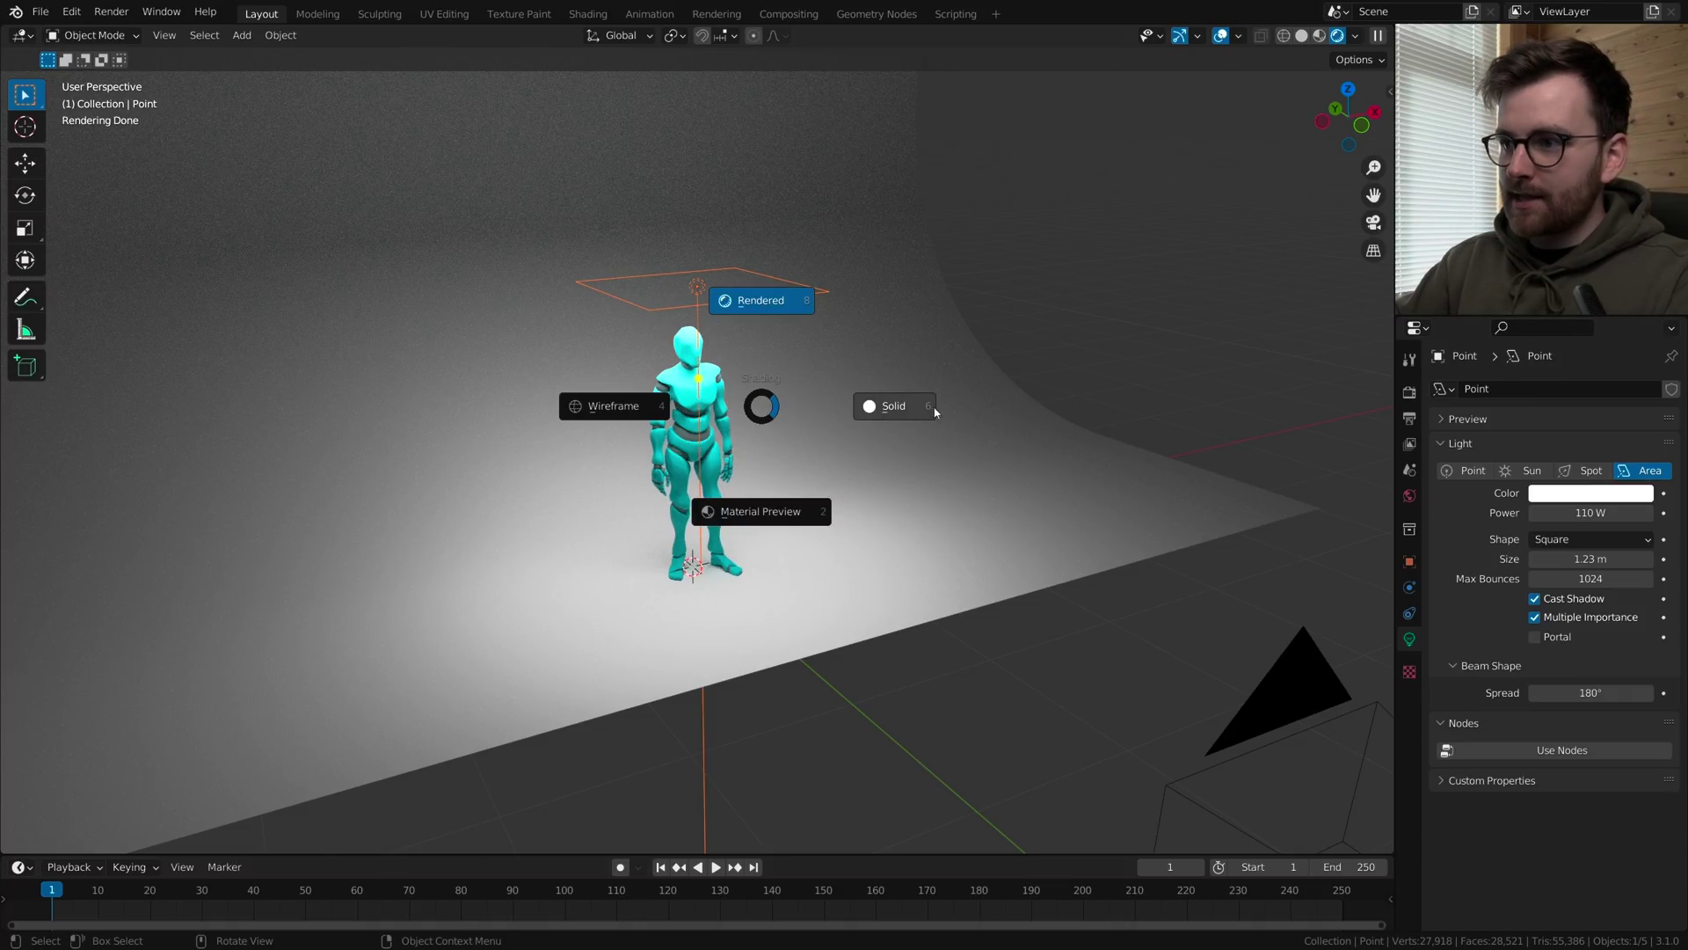
click(932, 409)
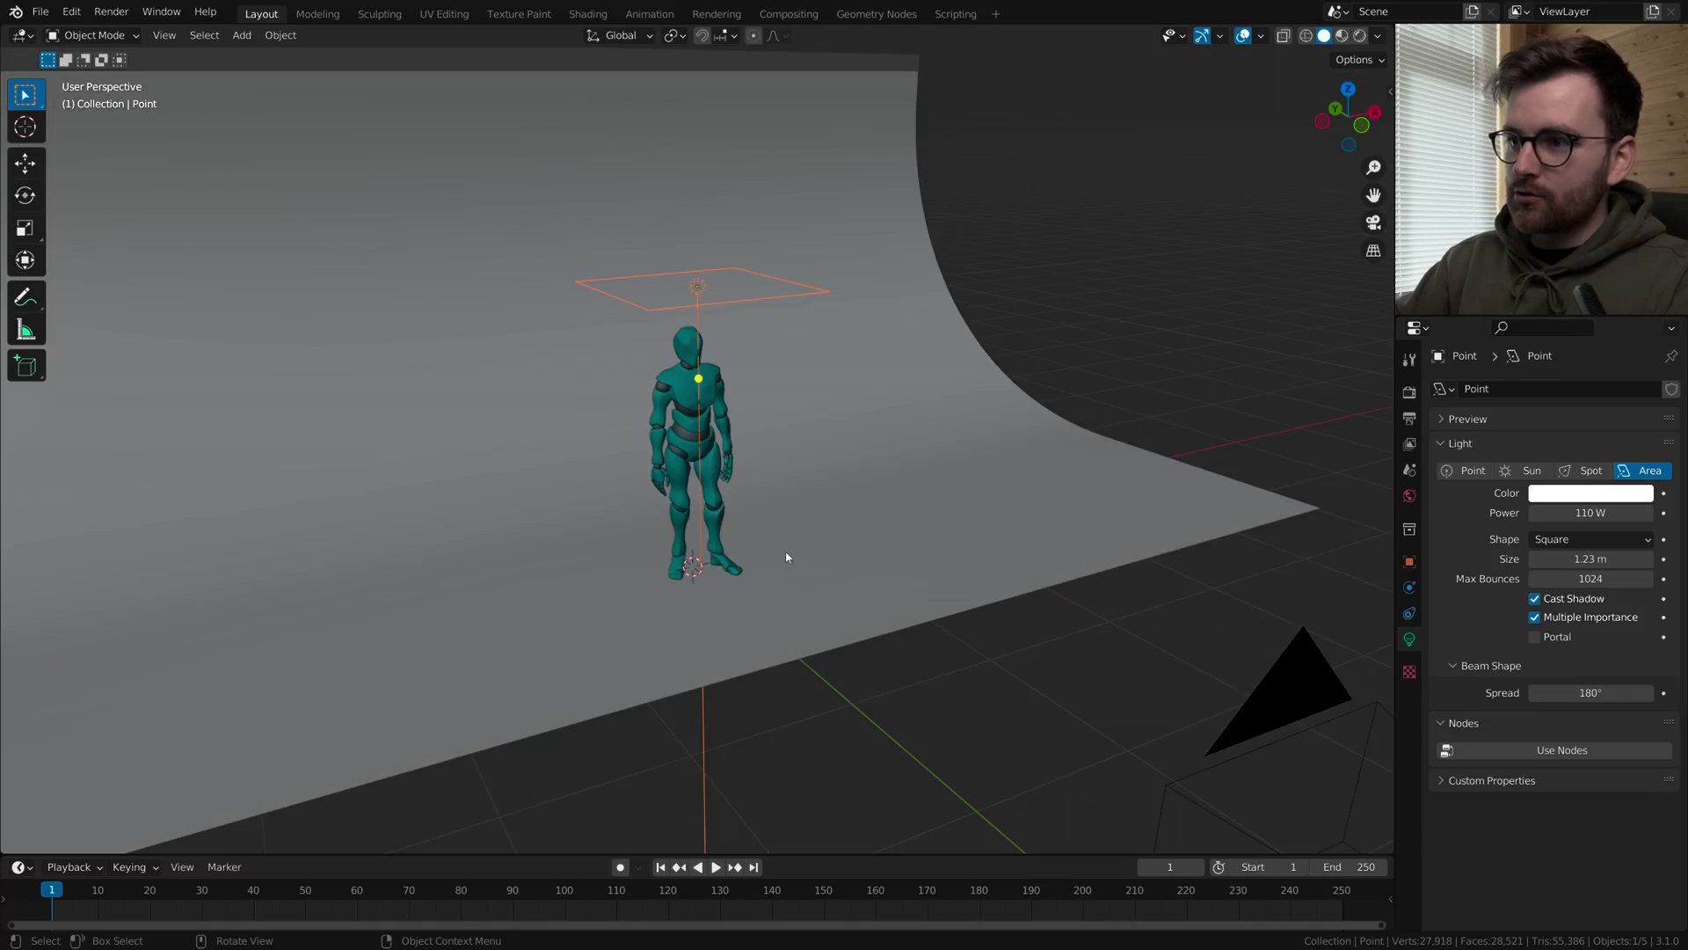
- Split the 3D viewport vertically into two side-by-side viewports
right_click(776, 855)
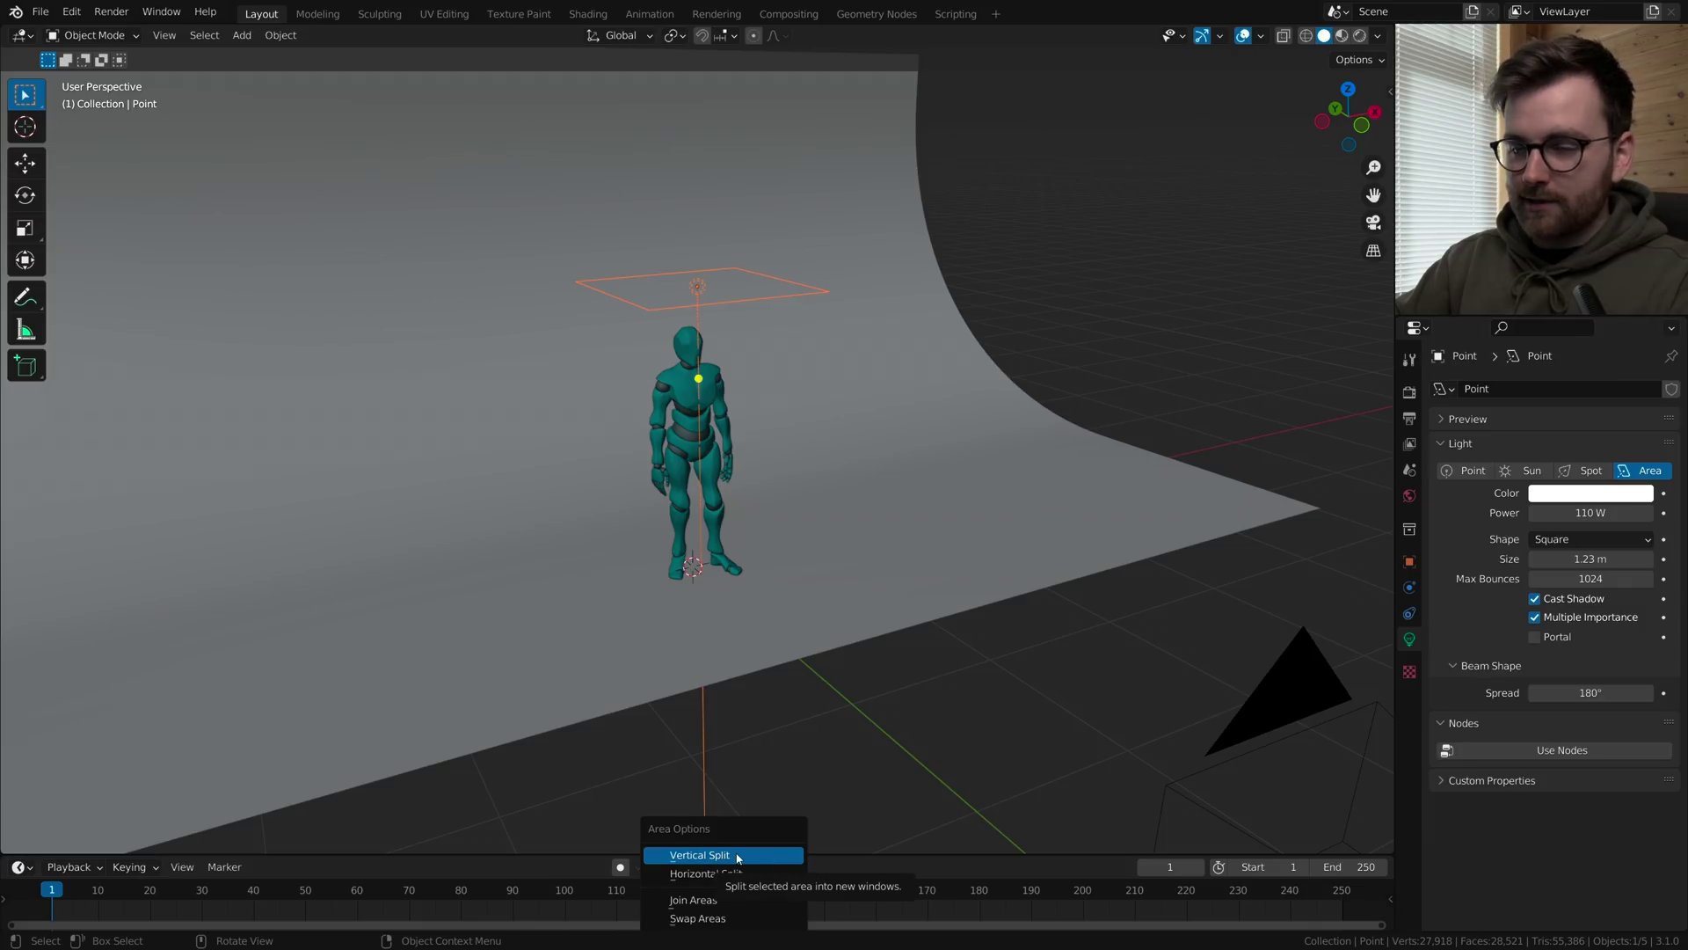
click(738, 857)
click(796, 299)
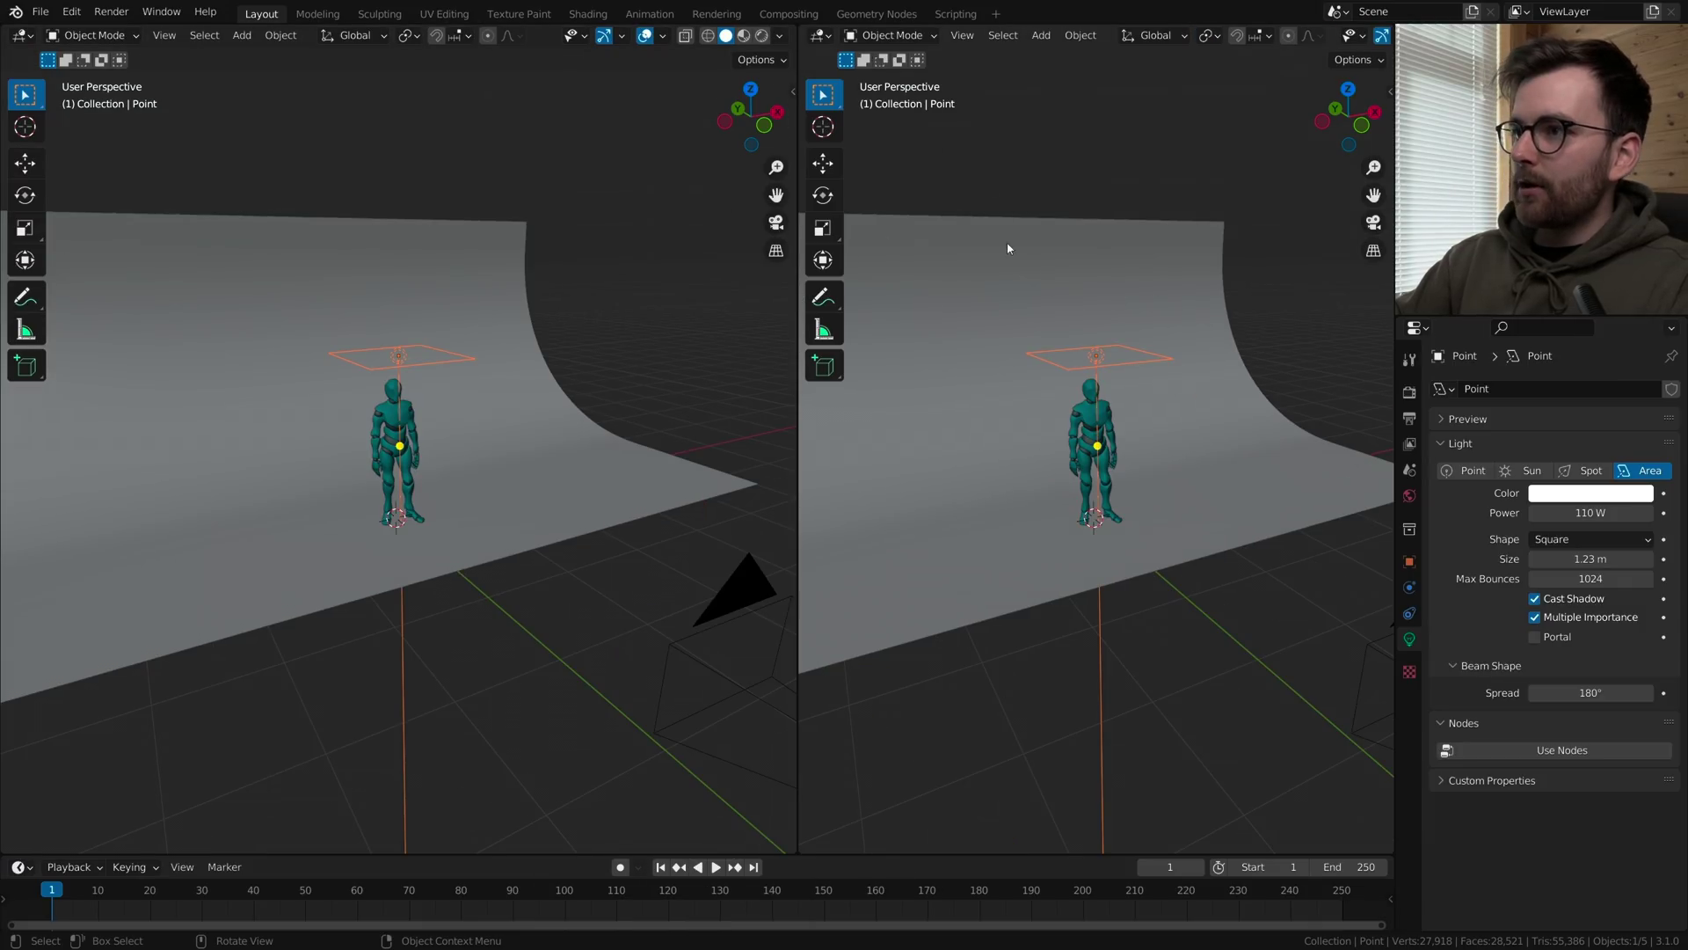
- Hide the toolbar in the new viewport and set it to the camera view, framing the full figure
key(t)
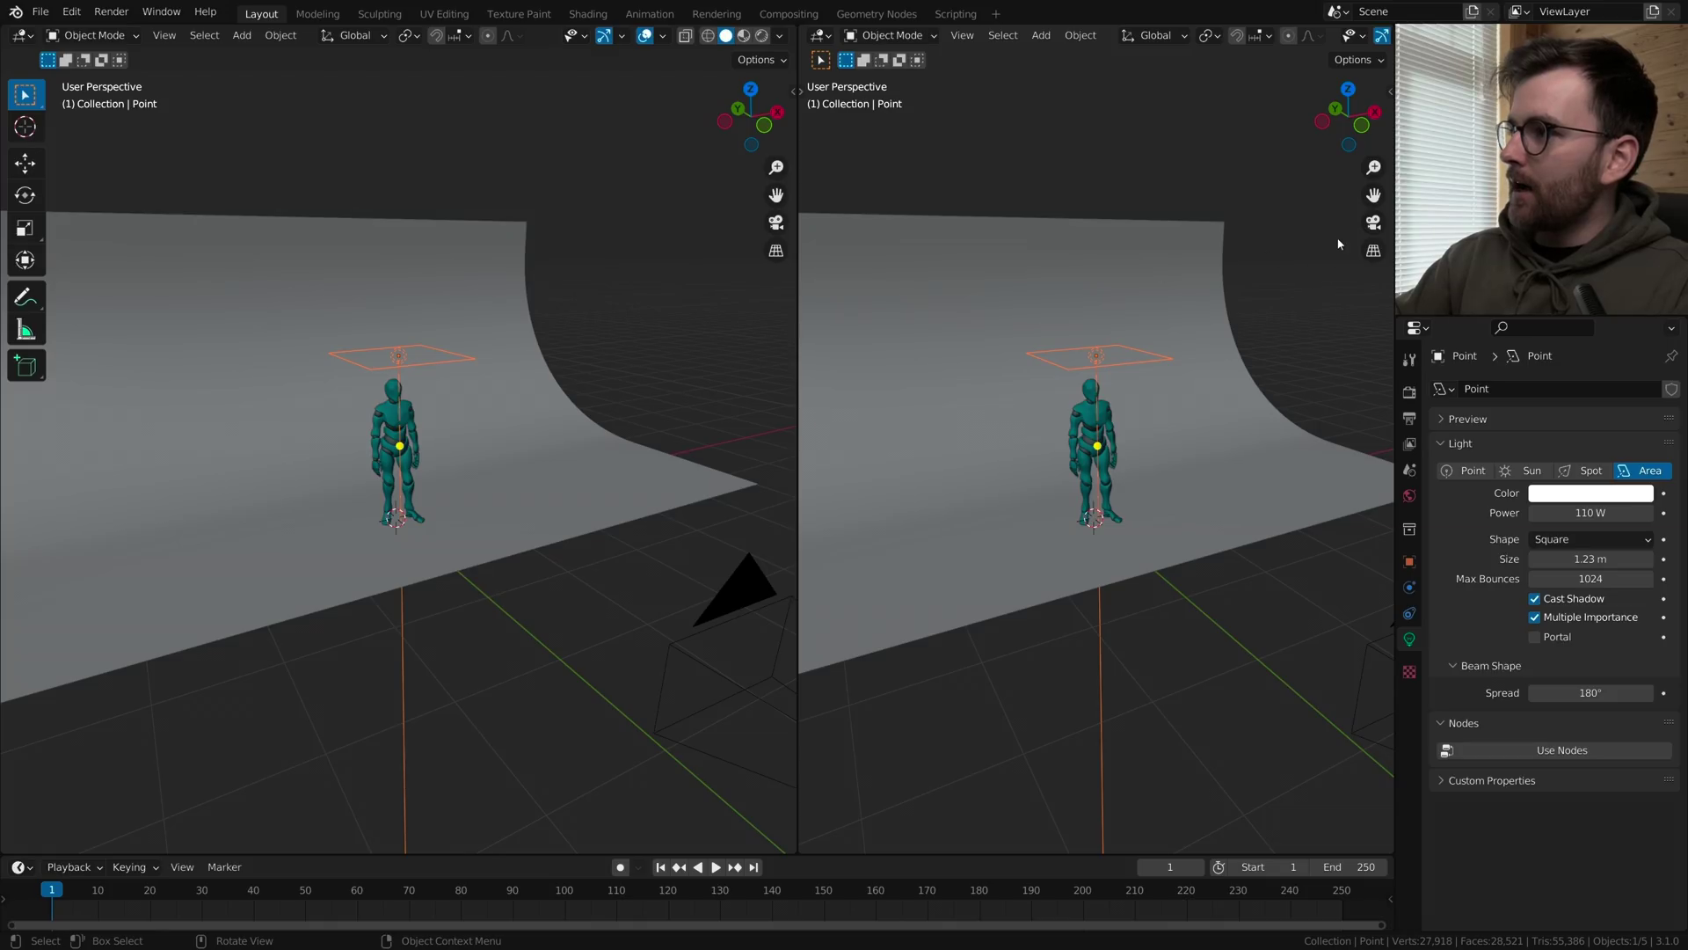
click(1374, 223)
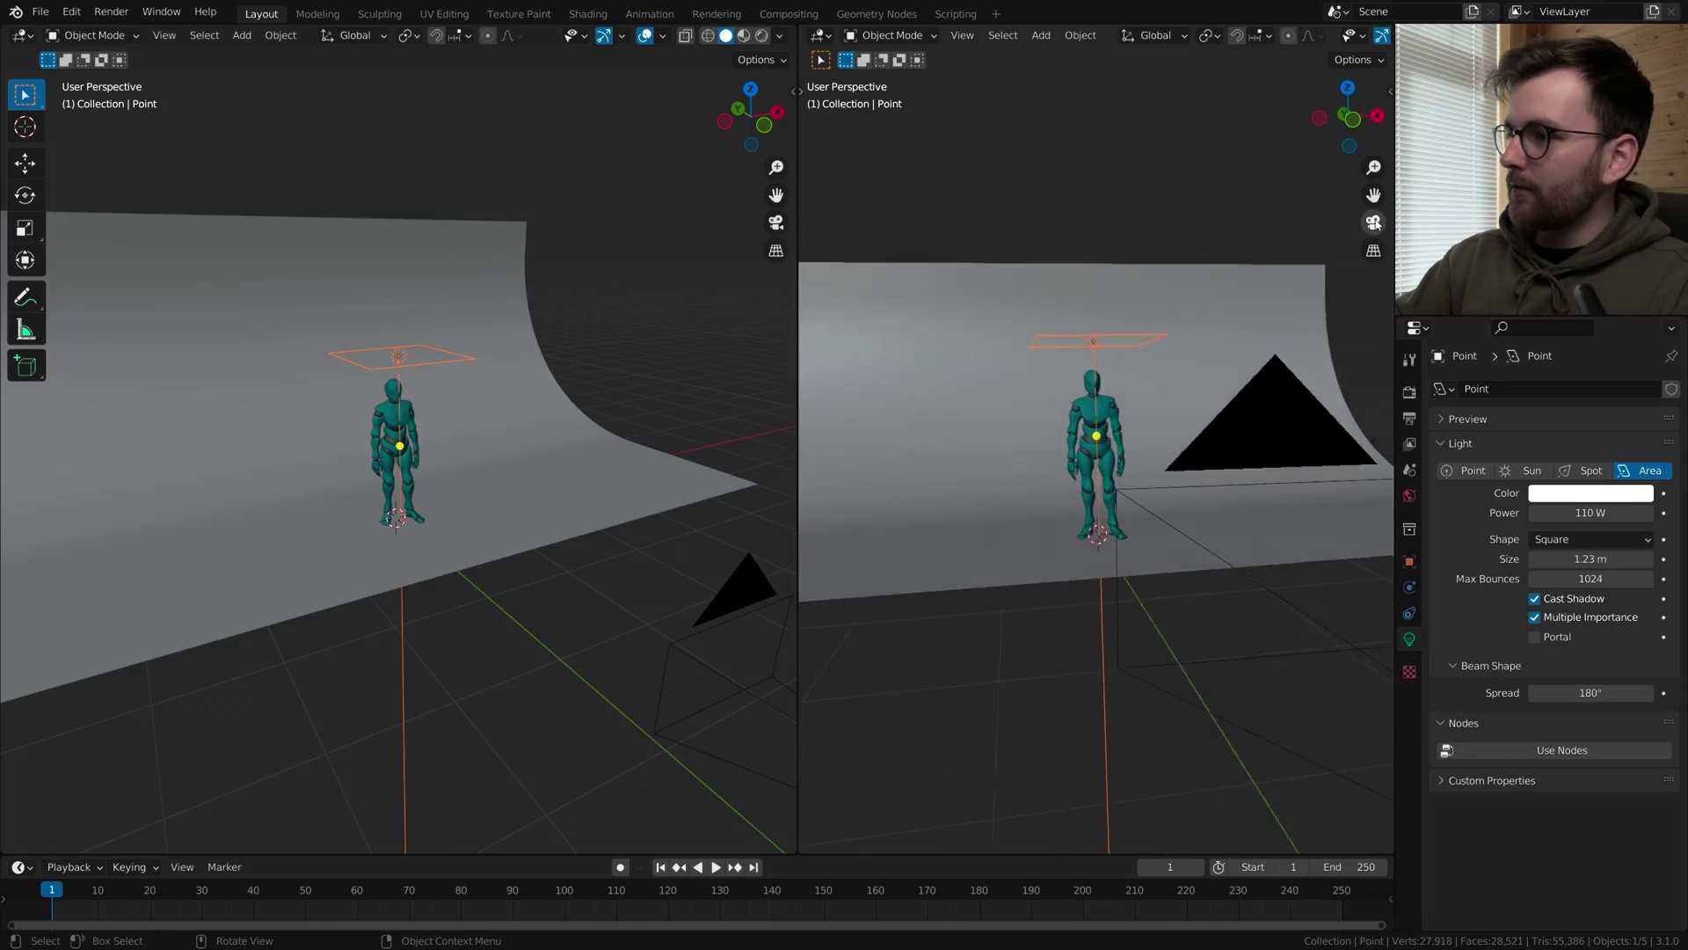
mouse_move(1229, 587)
shift+middle_down()
mouse_move(1238, 387)
mouse_move(1229, 453)
shift+middle_up()
scroll(1238, 387, up, 1)
scroll(1224, 39, down, 5)
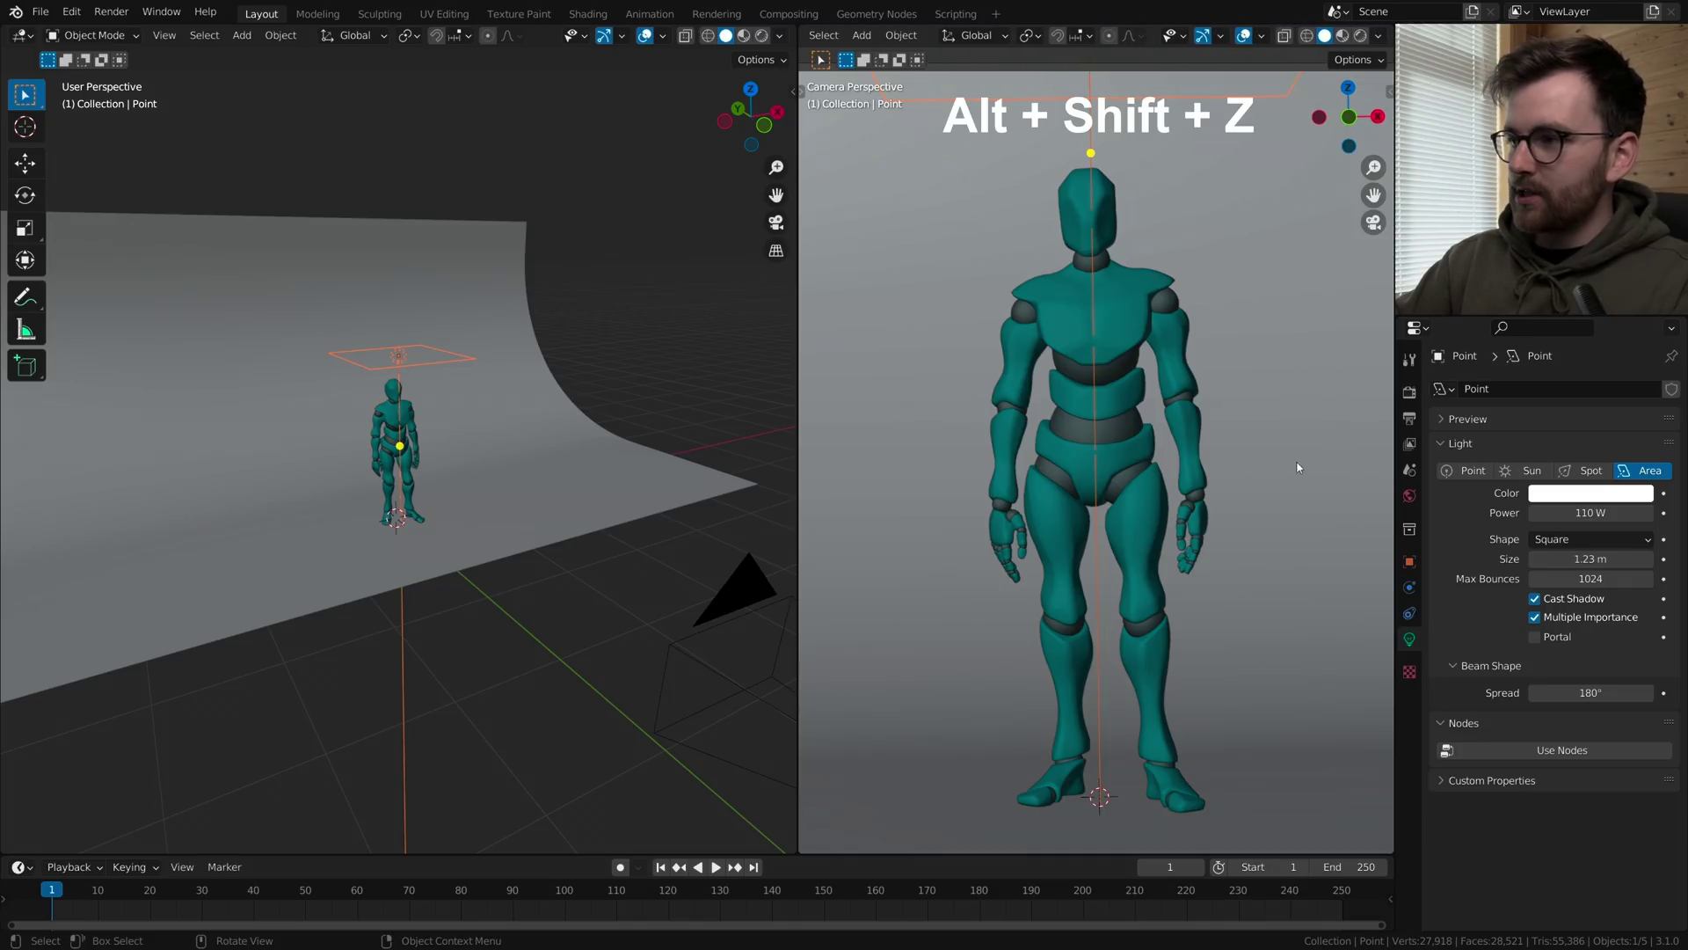
- Hide the overlays in the camera viewport and disable its Look At light gizmo
key(alt+shift+z)
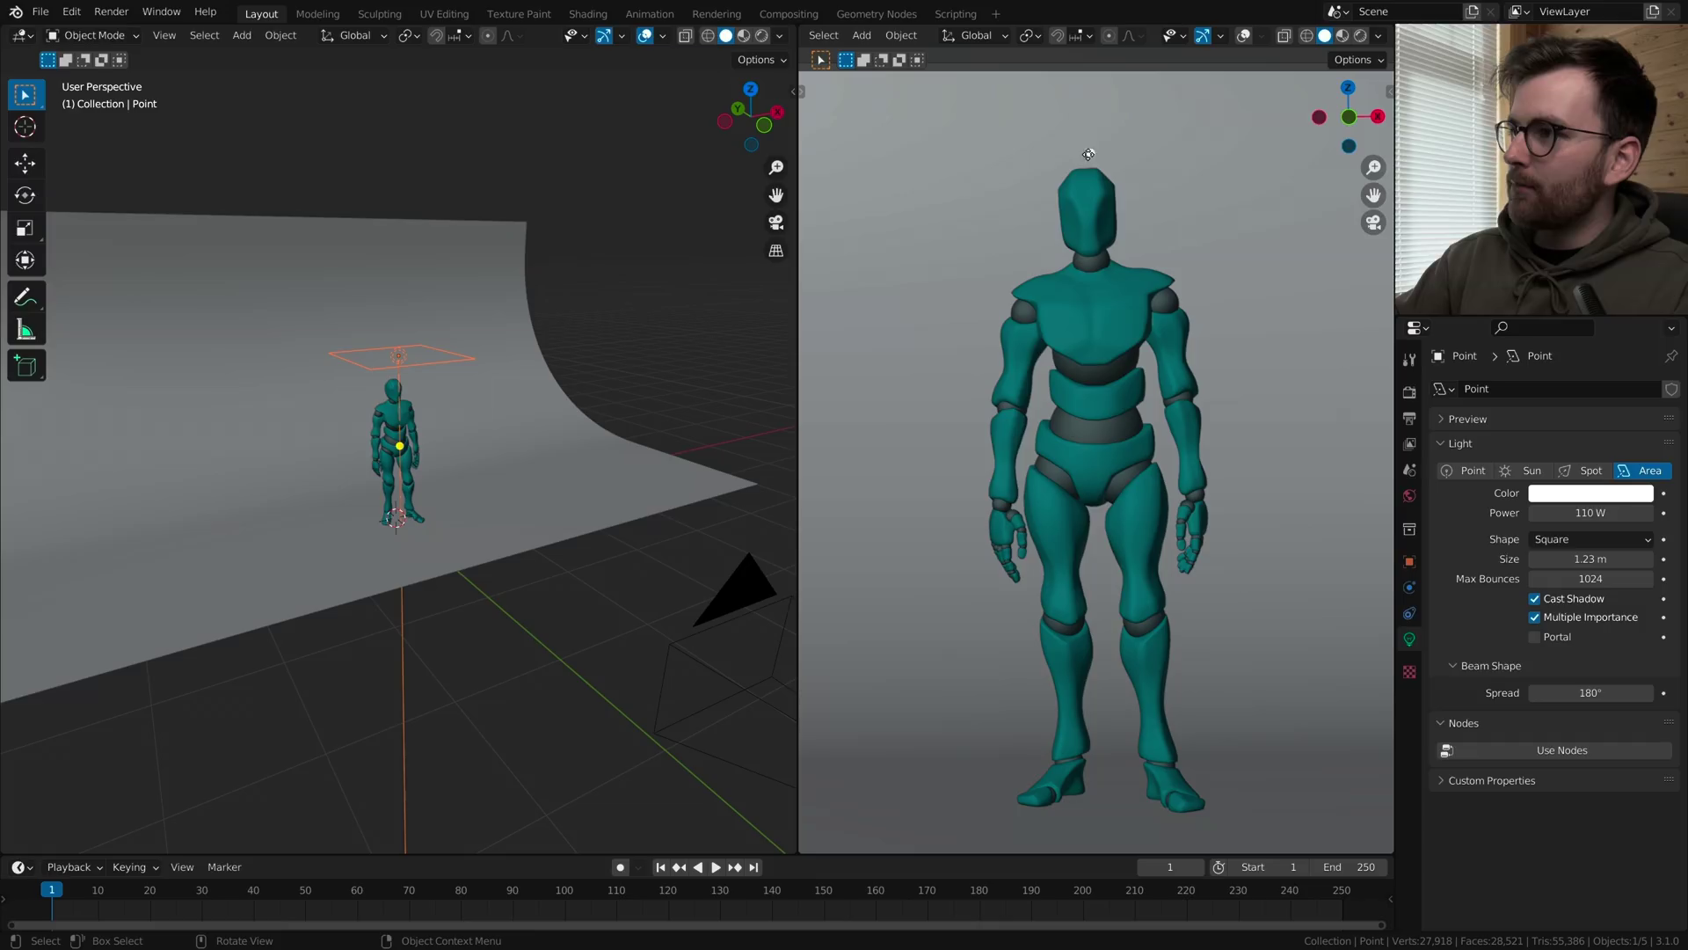
click(1221, 37)
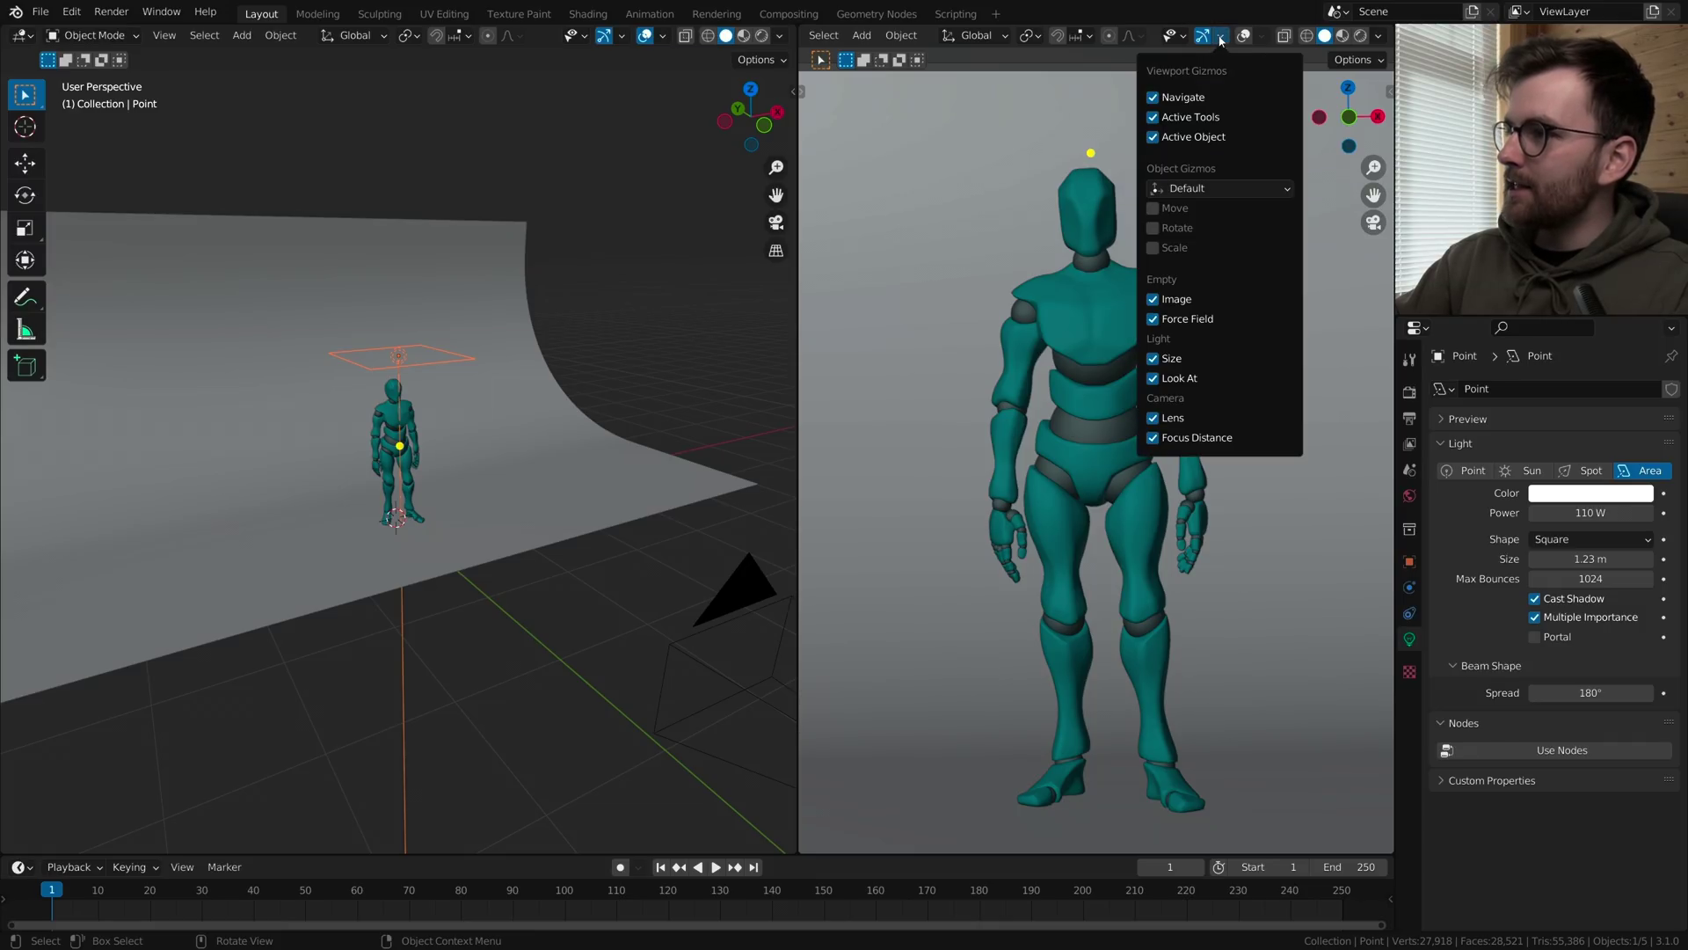
click(1157, 379)
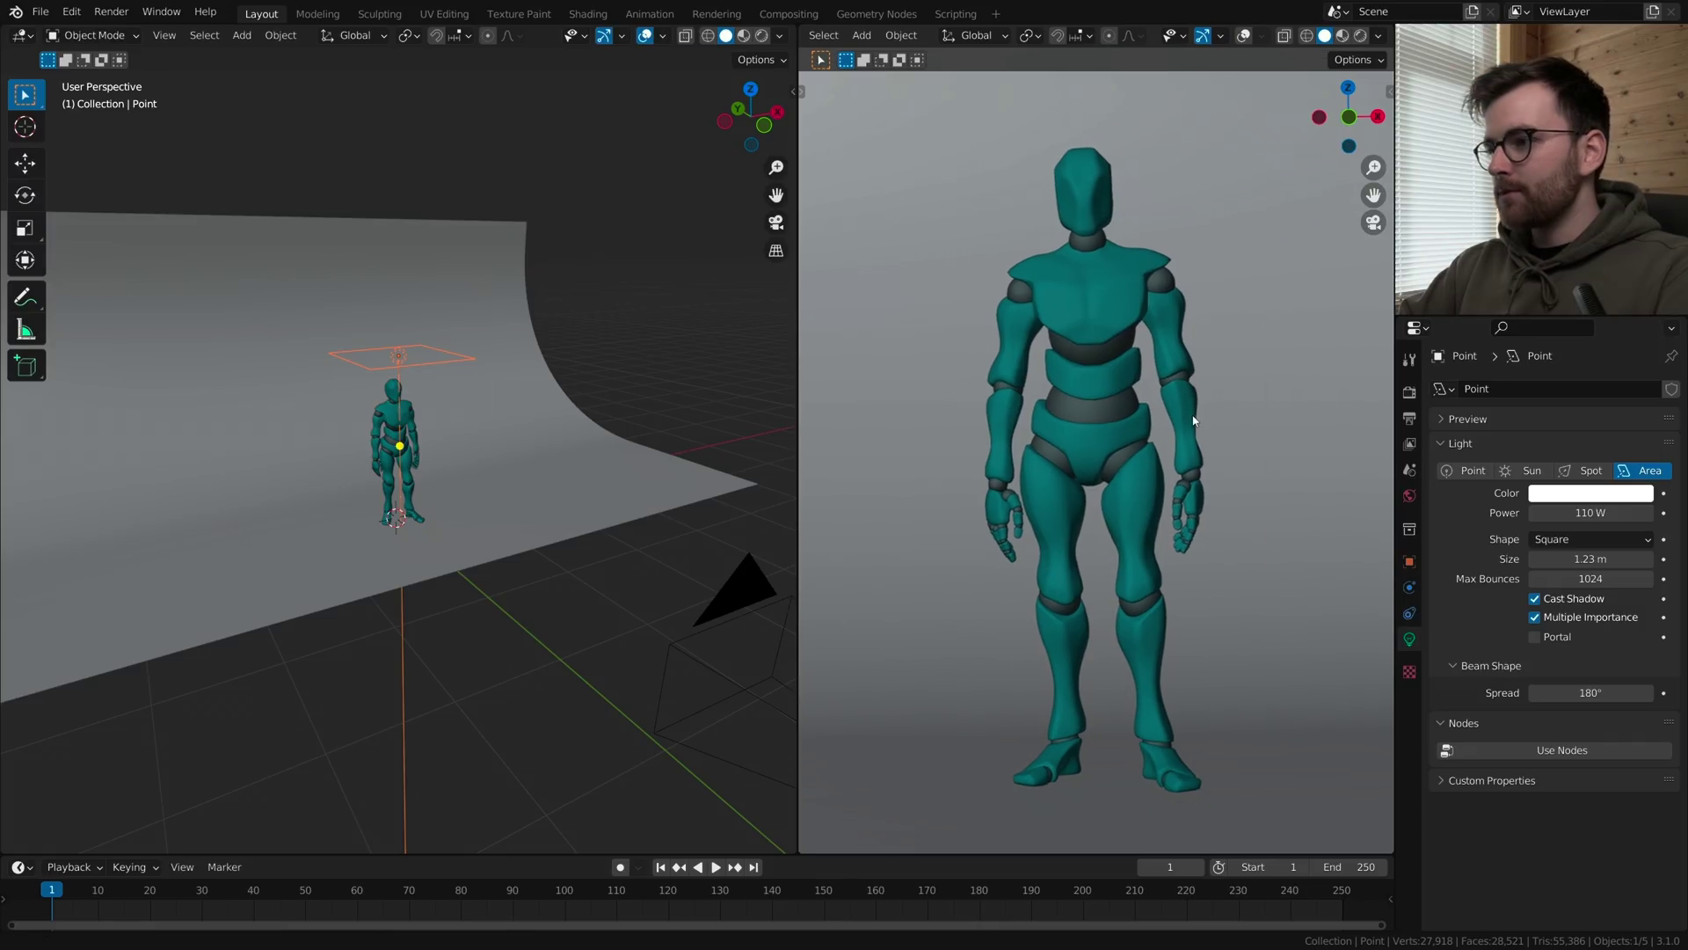
- Switch the camera viewport to Rendered shading and lower the area light's power to about 32 W
key(z)
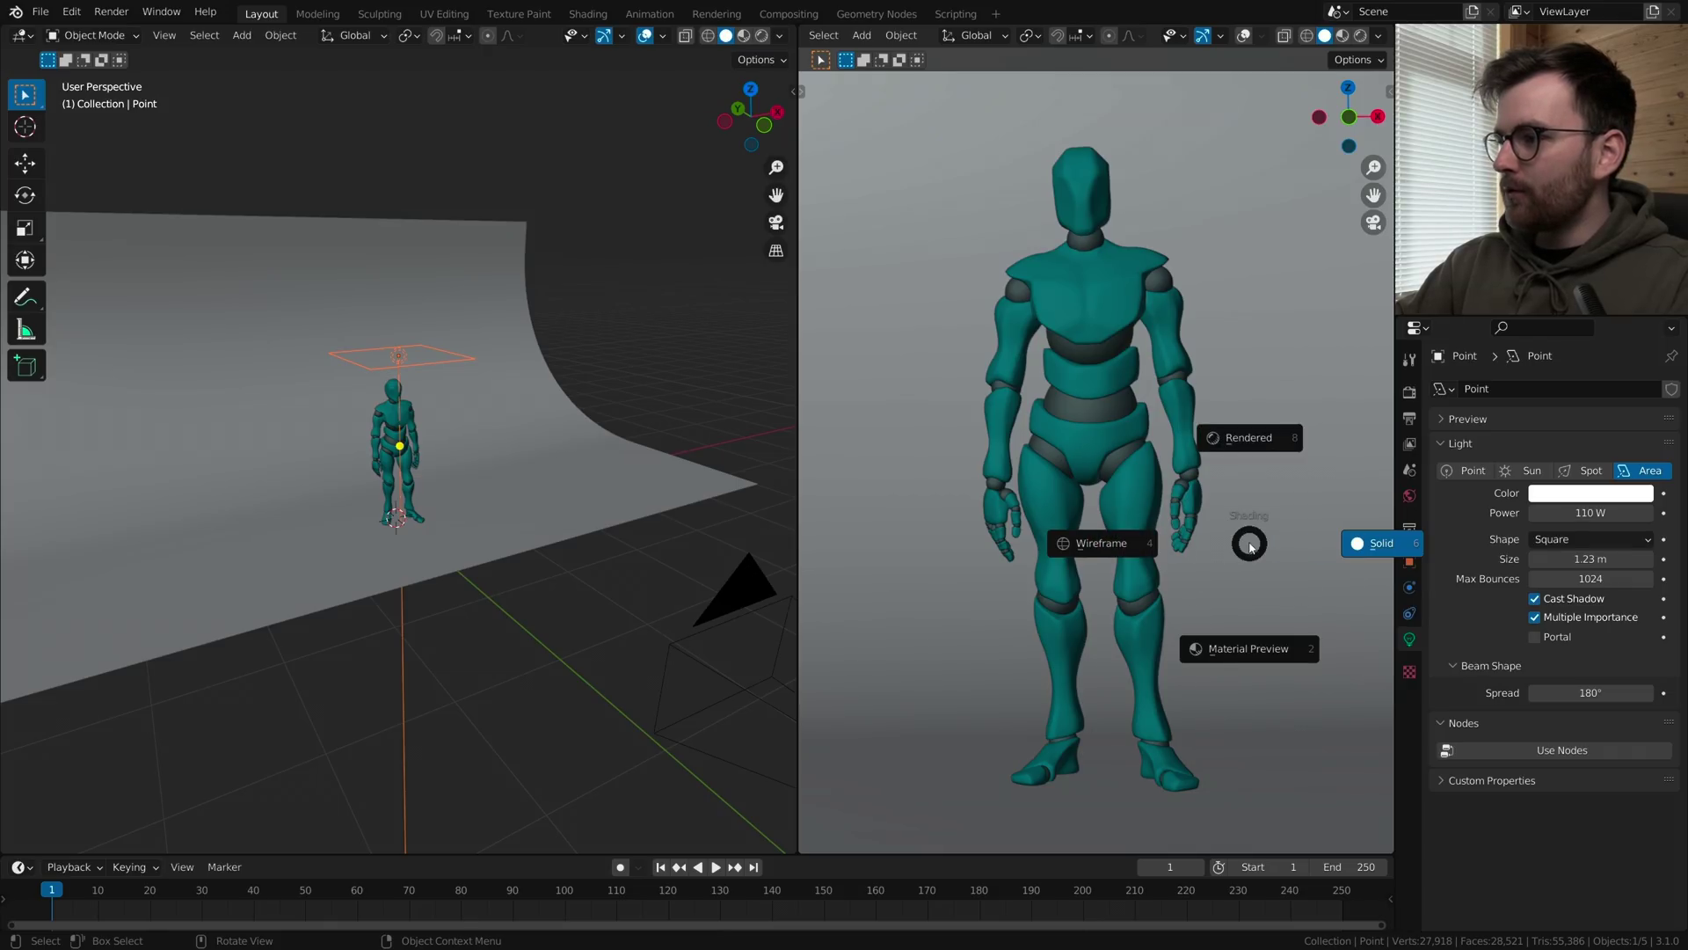
click(1238, 344)
middle_drag(457, 343, 550, 330)
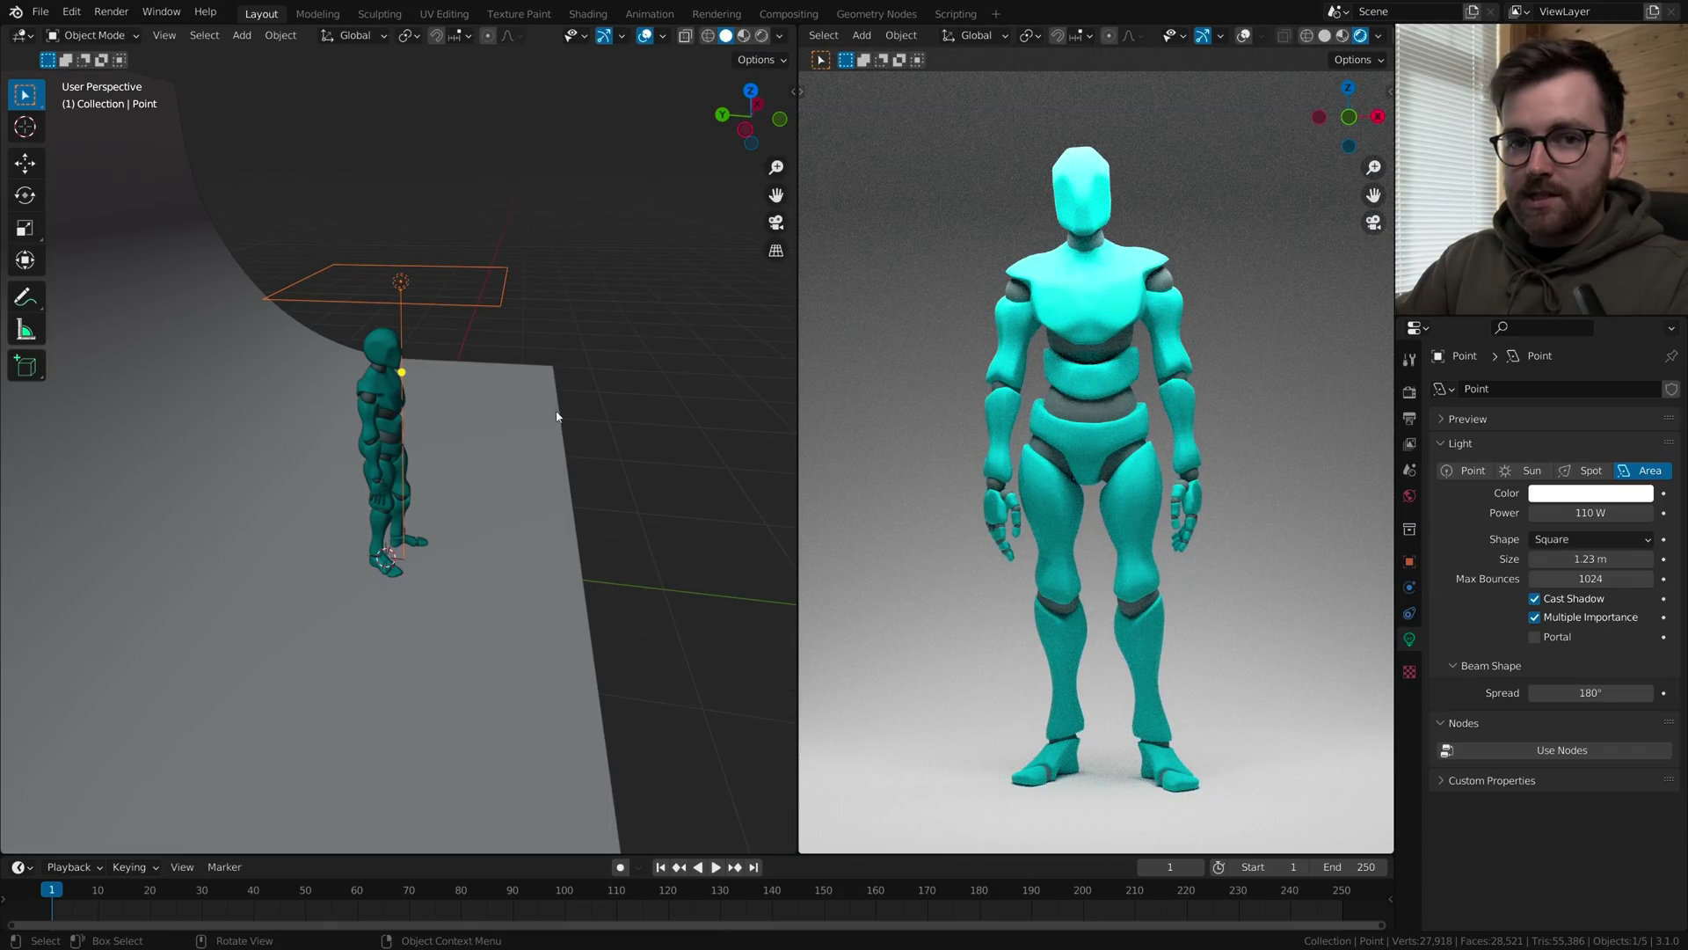
right_click(572, 344)
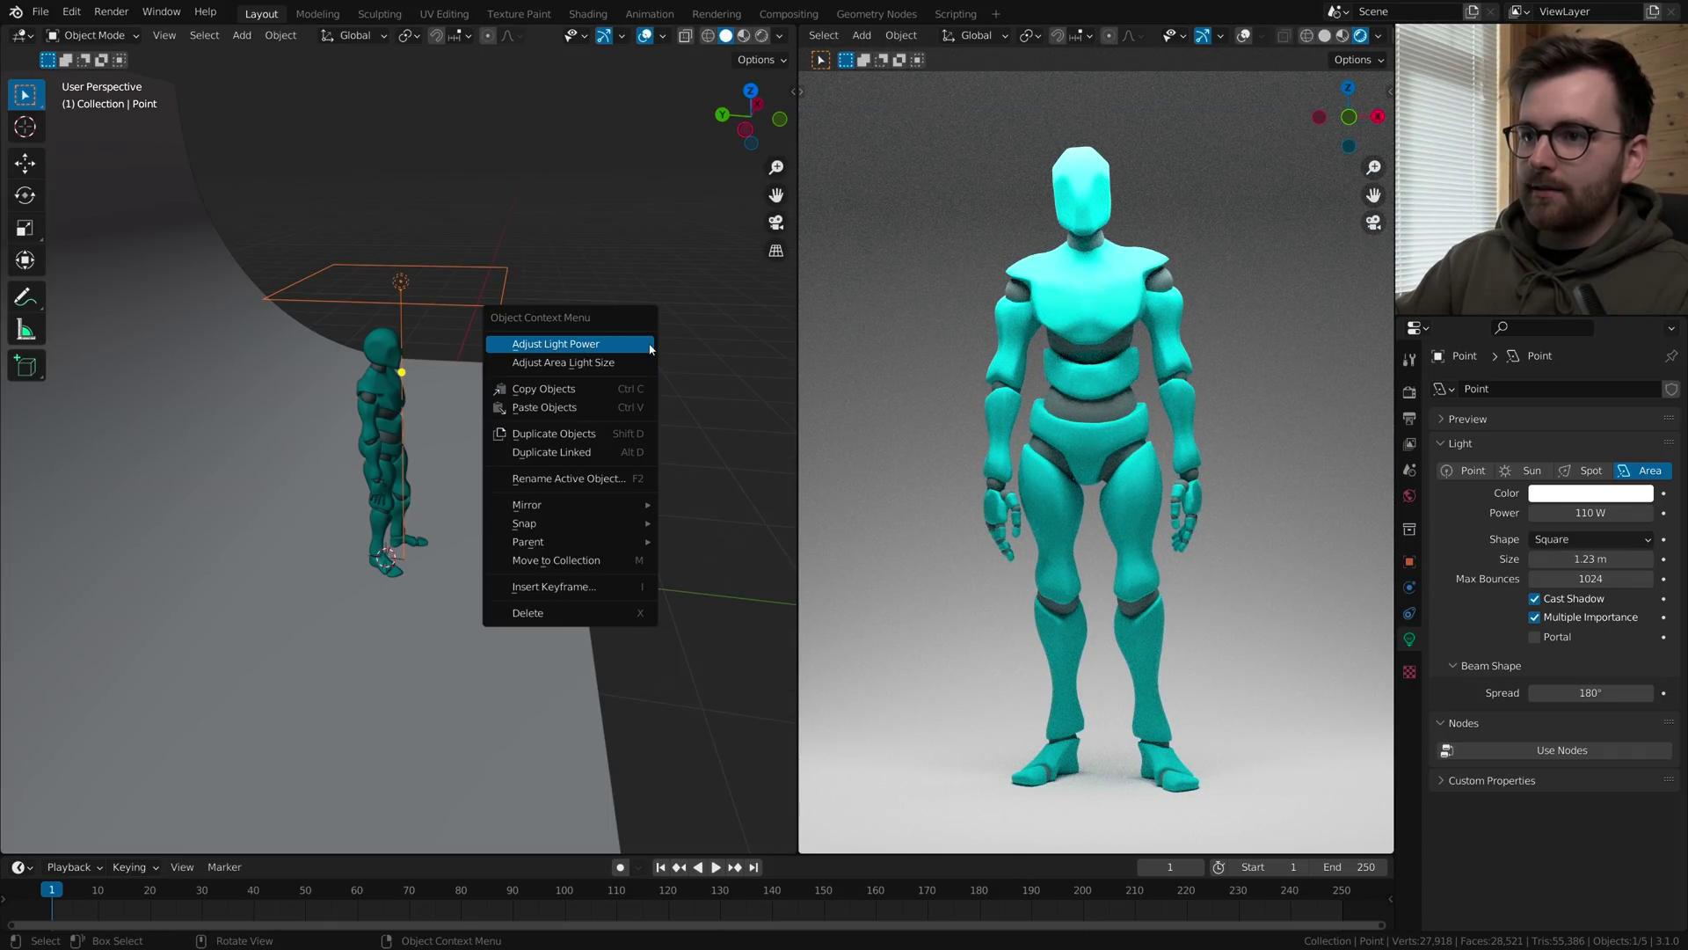
click(649, 344)
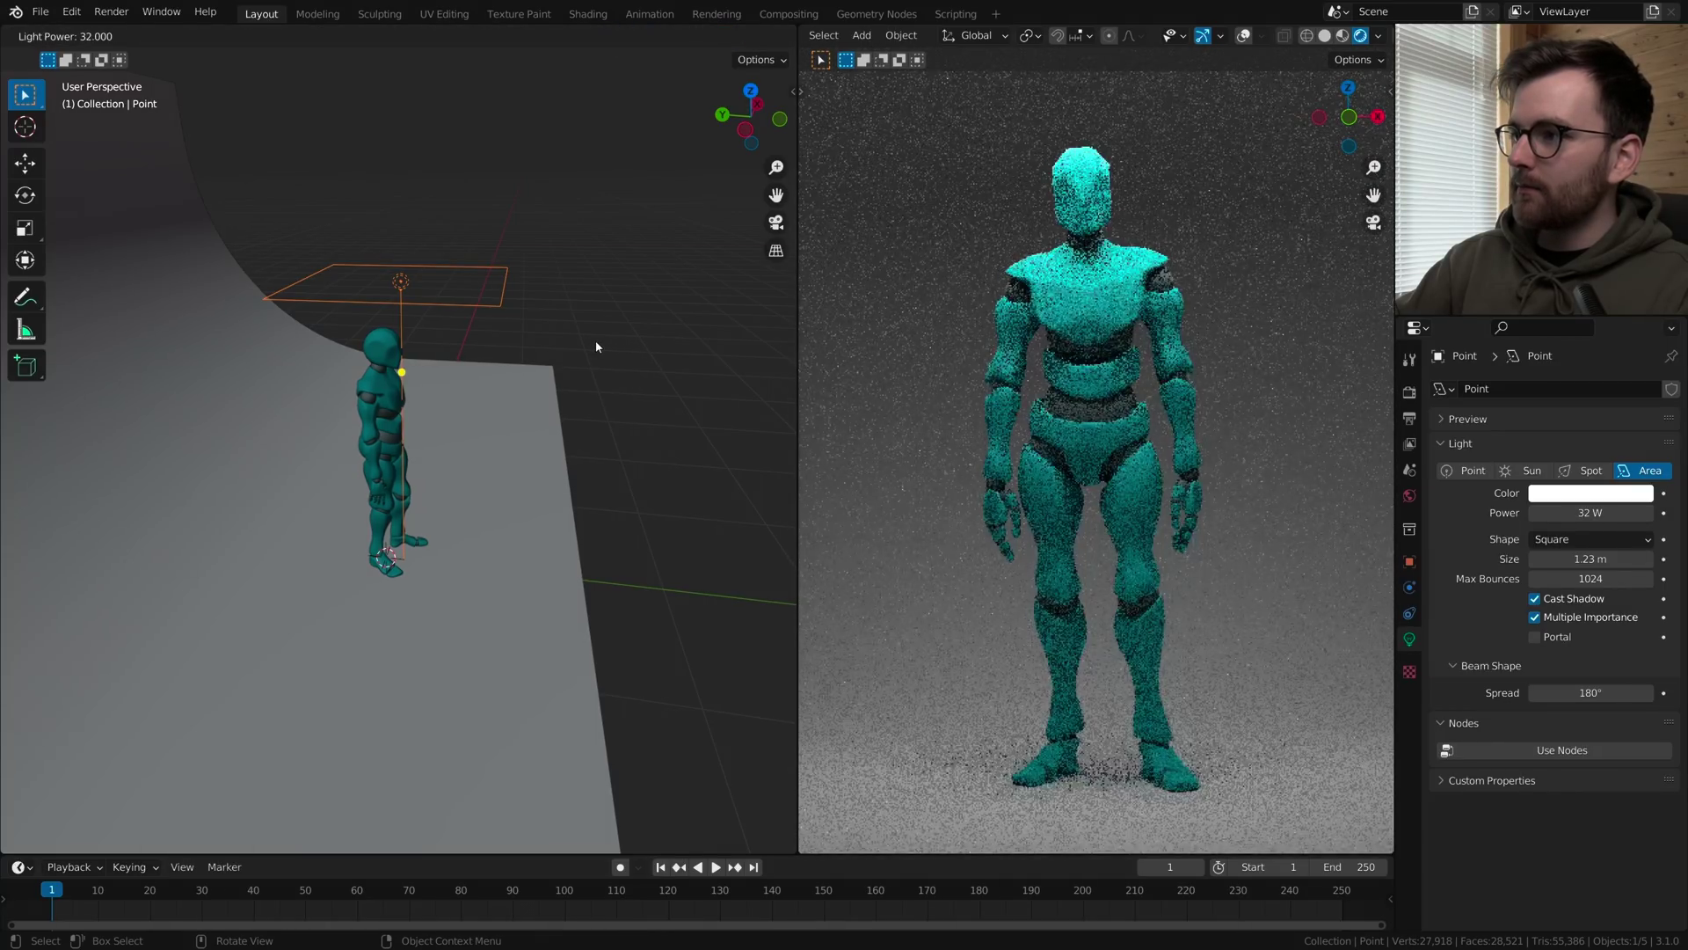
click(591, 339)
- Give the curved backdrop plane a new material named Backdrop and darken its base color to a light grey
scroll(430, 458, down, 3)
click(431, 458)
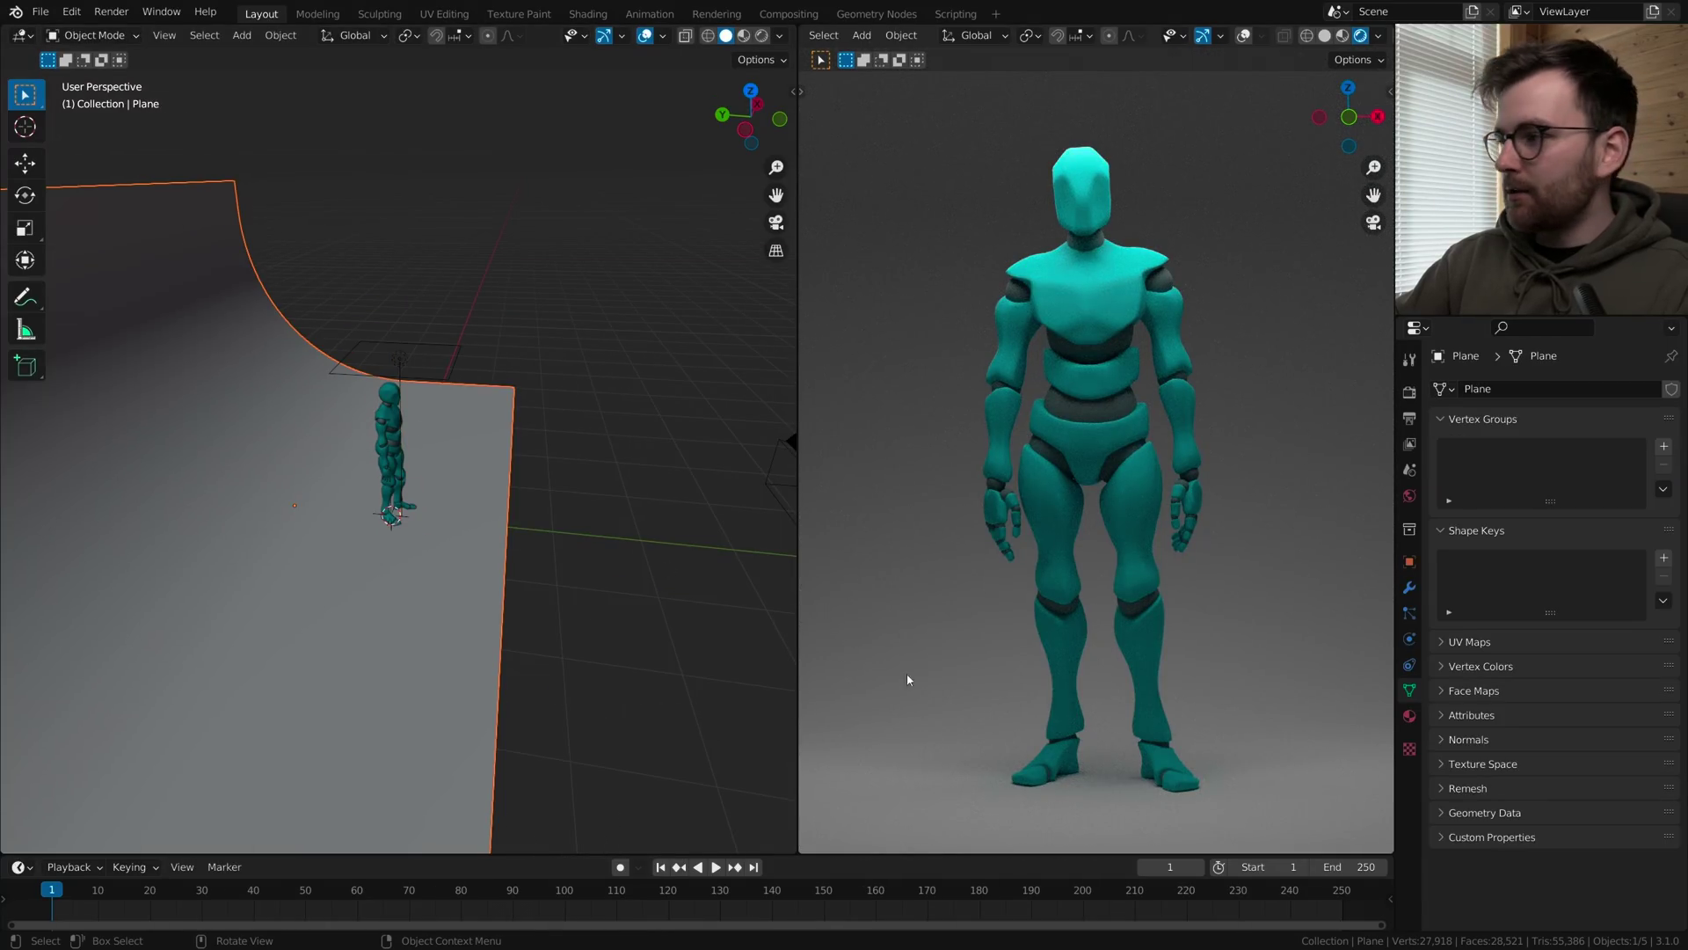
click(1409, 716)
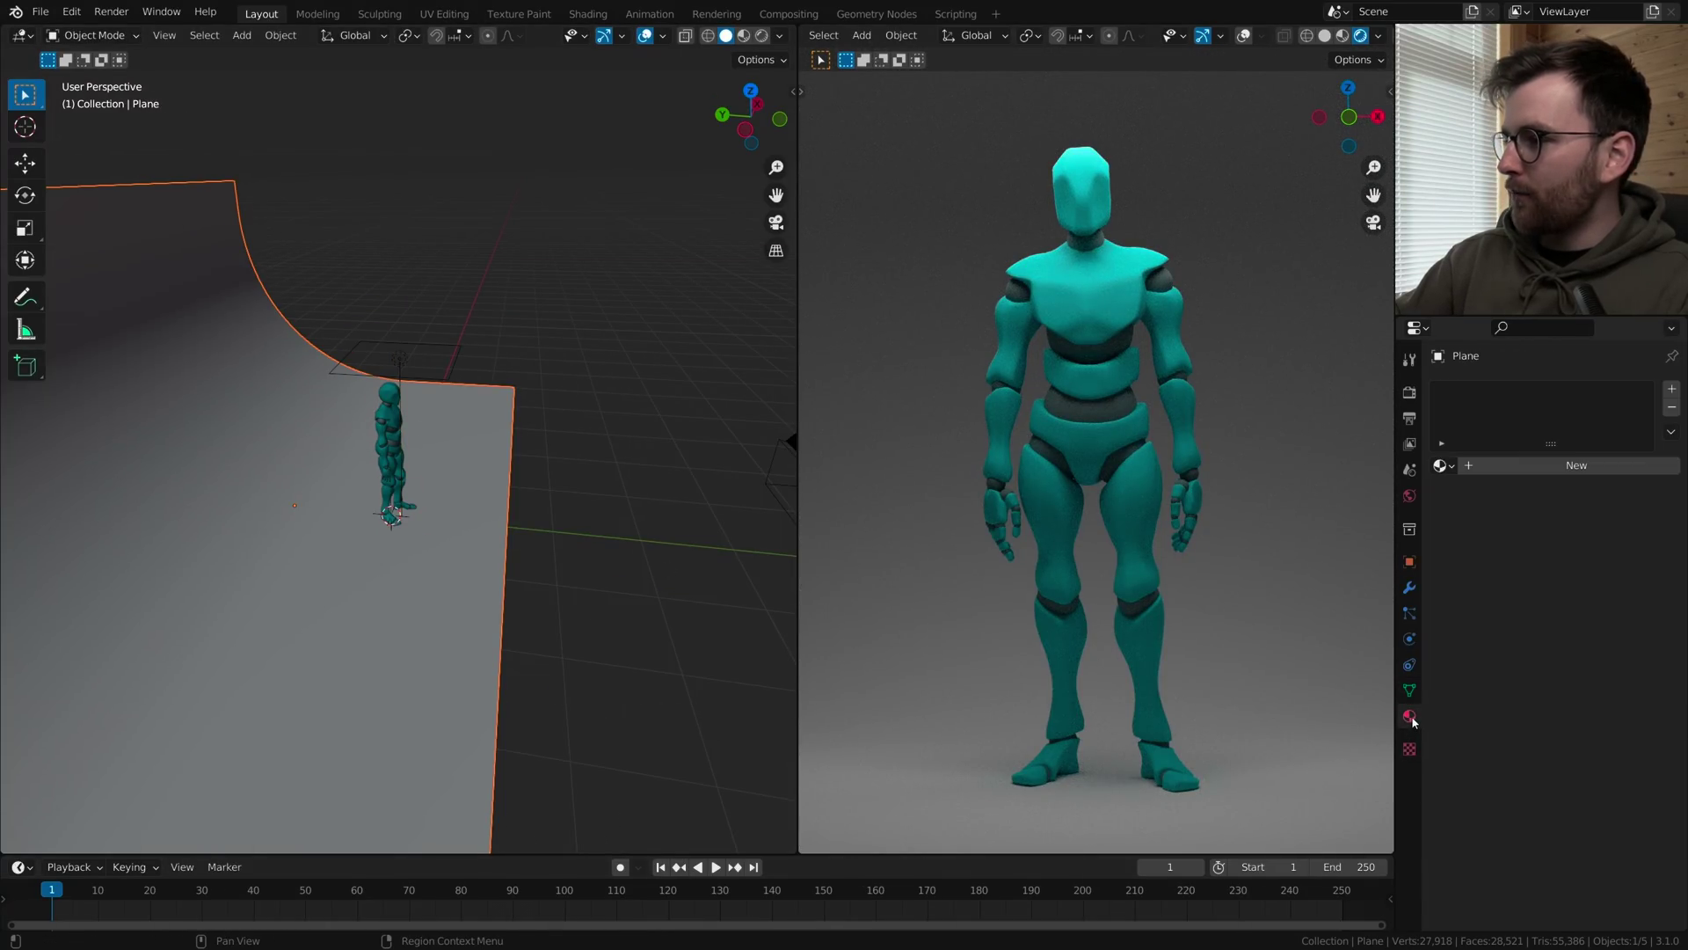
click(1514, 466)
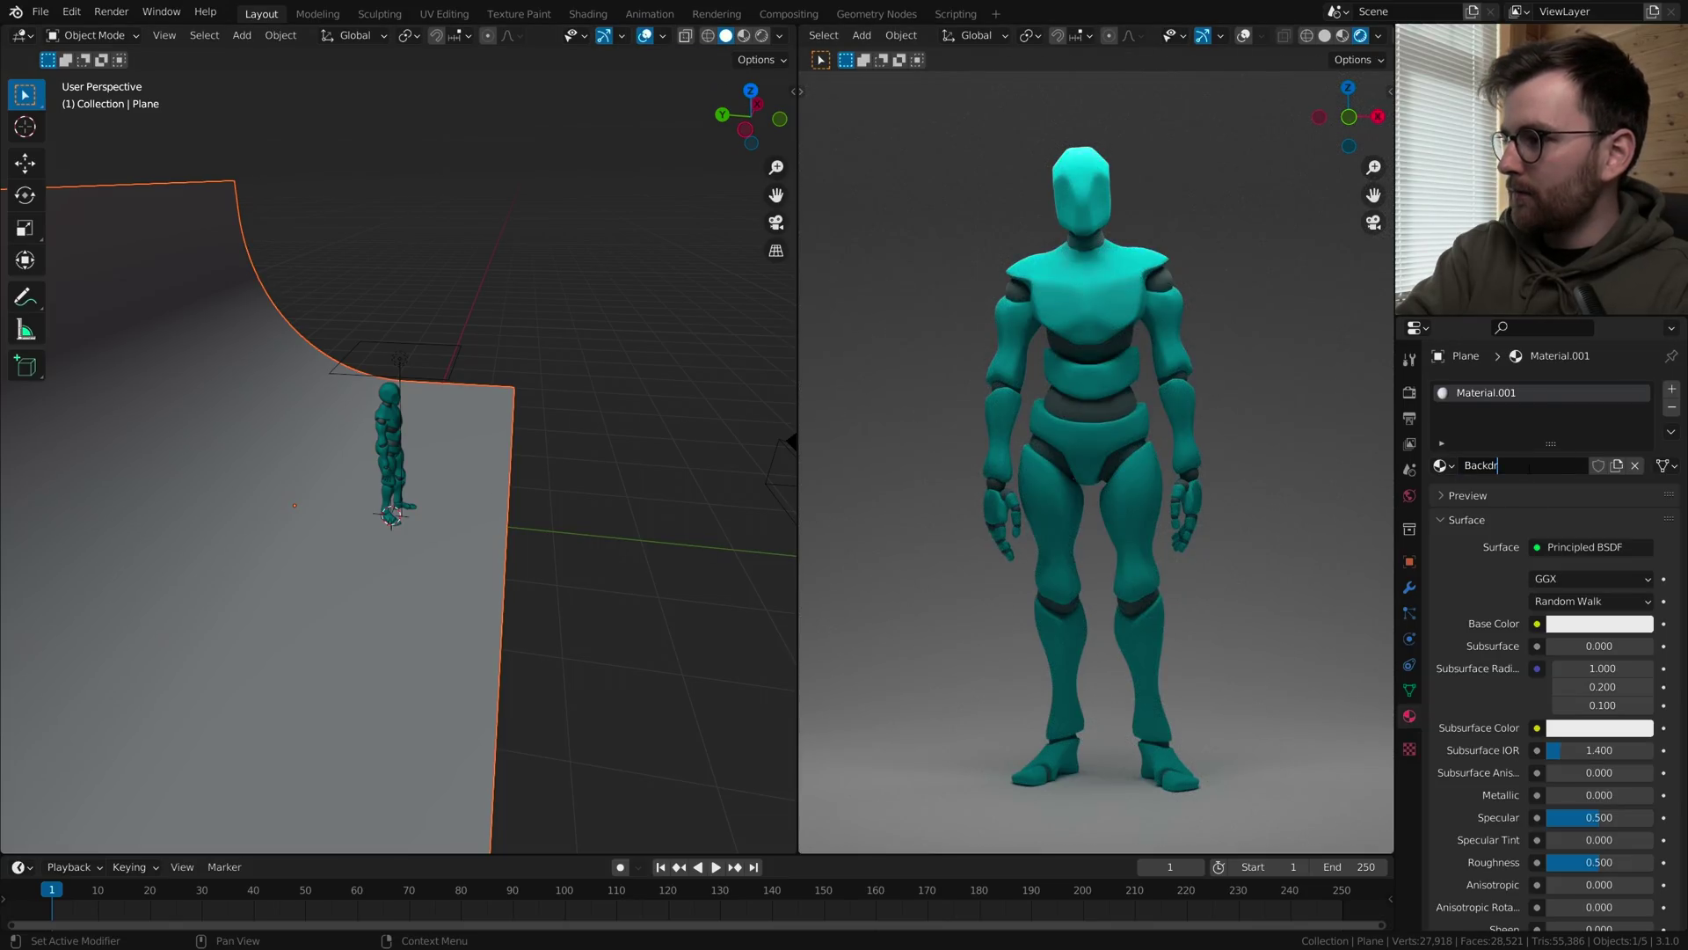
click(1592, 625)
drag(1642, 385, 1640, 399)
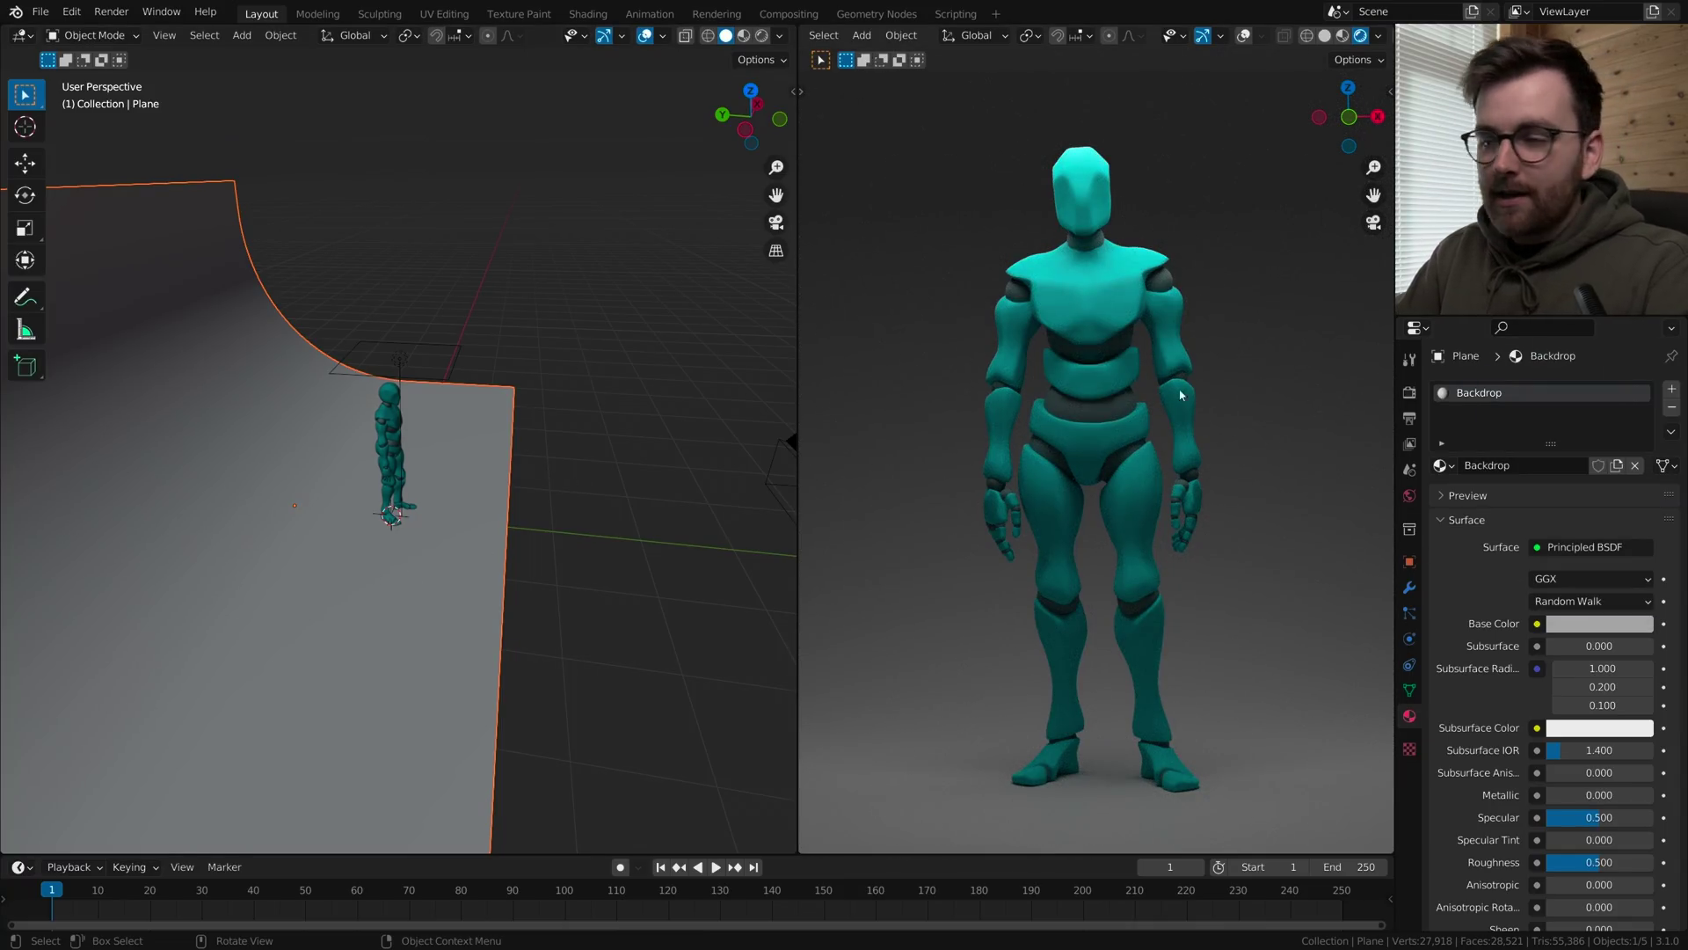
scroll(1215, 456, down, 2)
scroll(1286, 491, up, 1)
scroll(1286, 491, up, 1)
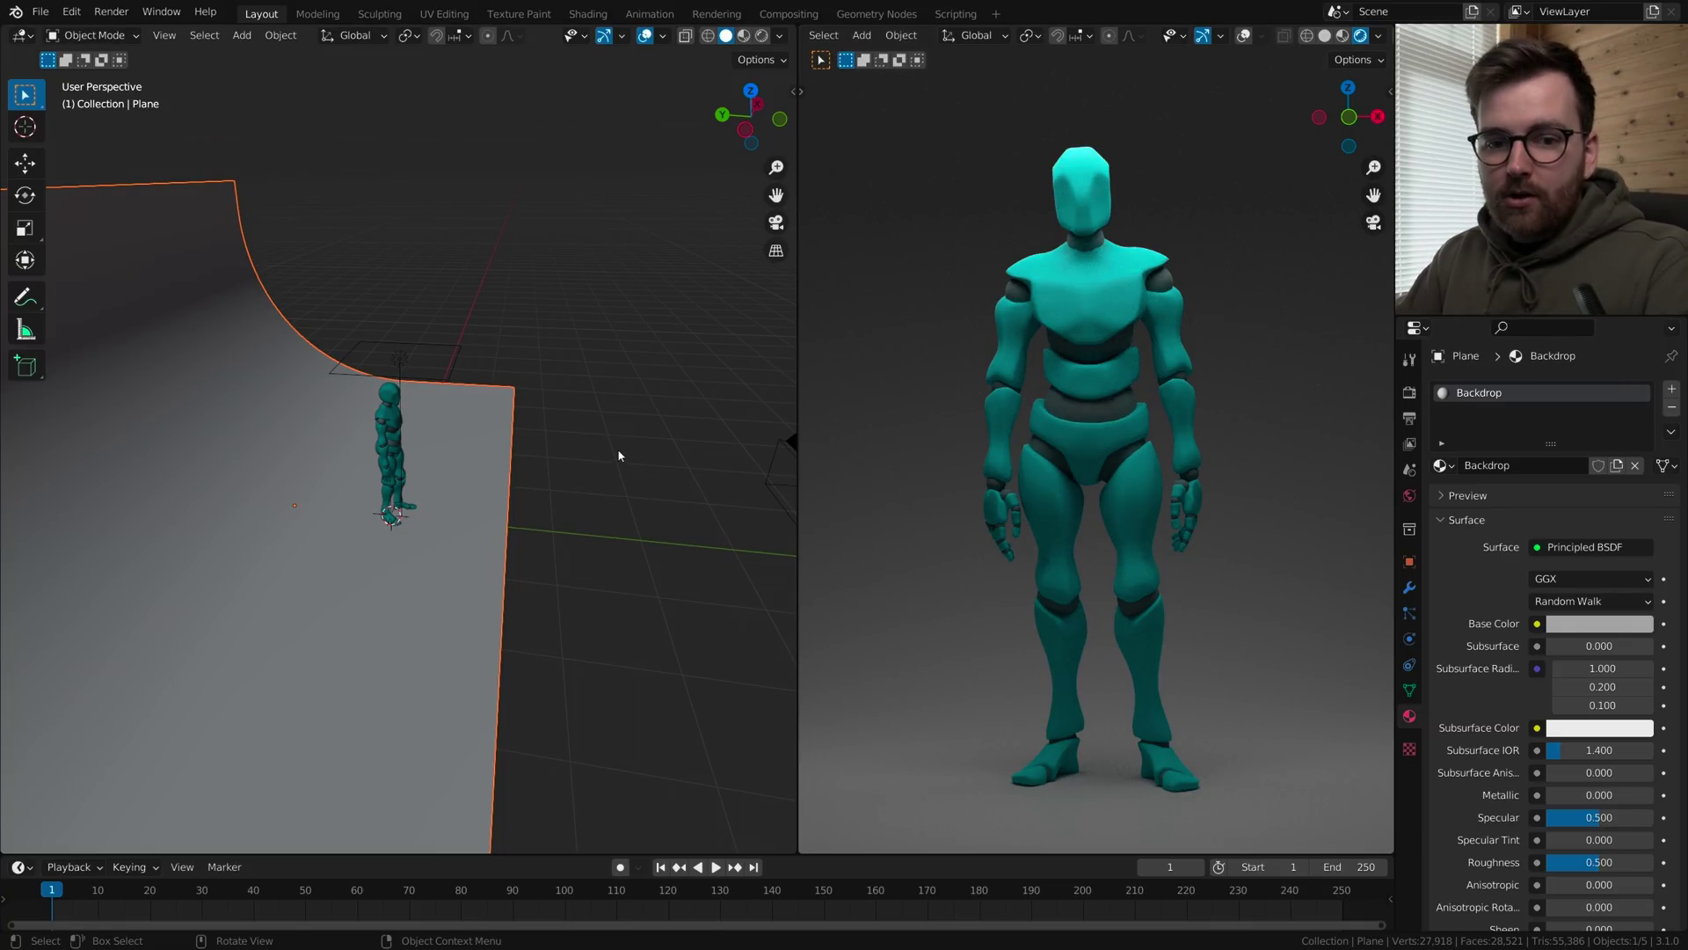
- Set the world background strength to 0, check the scene from the side, and return to the camera view
click(1409, 497)
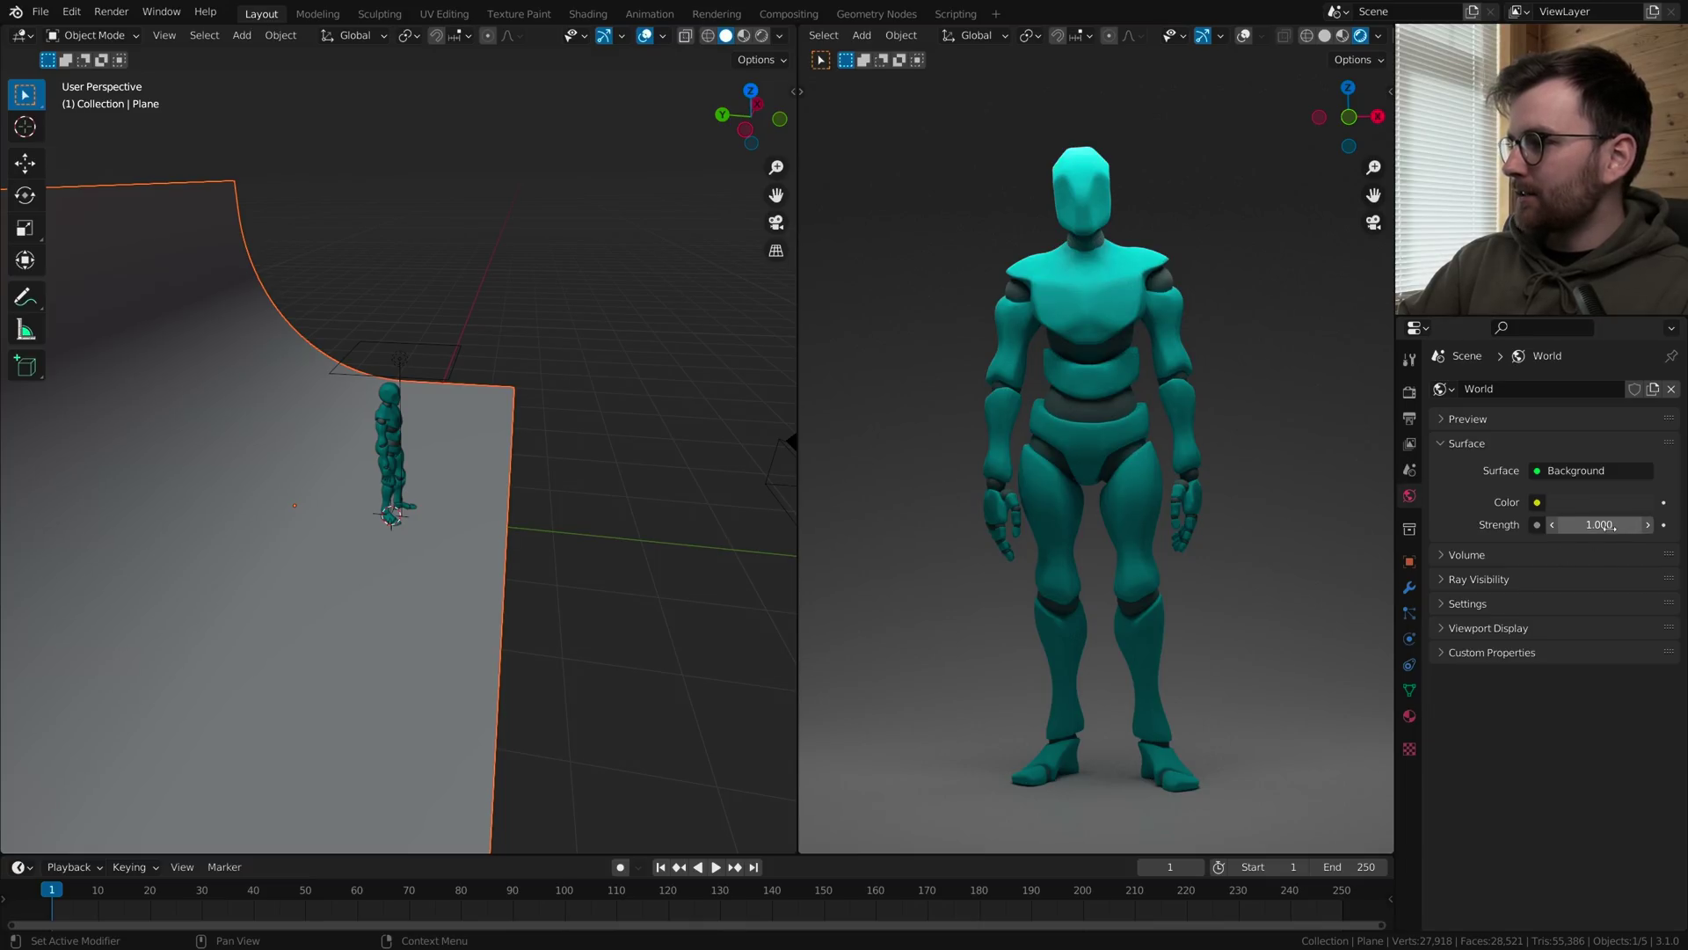
drag(1598, 524, 1503, 524)
middle_drag(1088, 425, 958, 431)
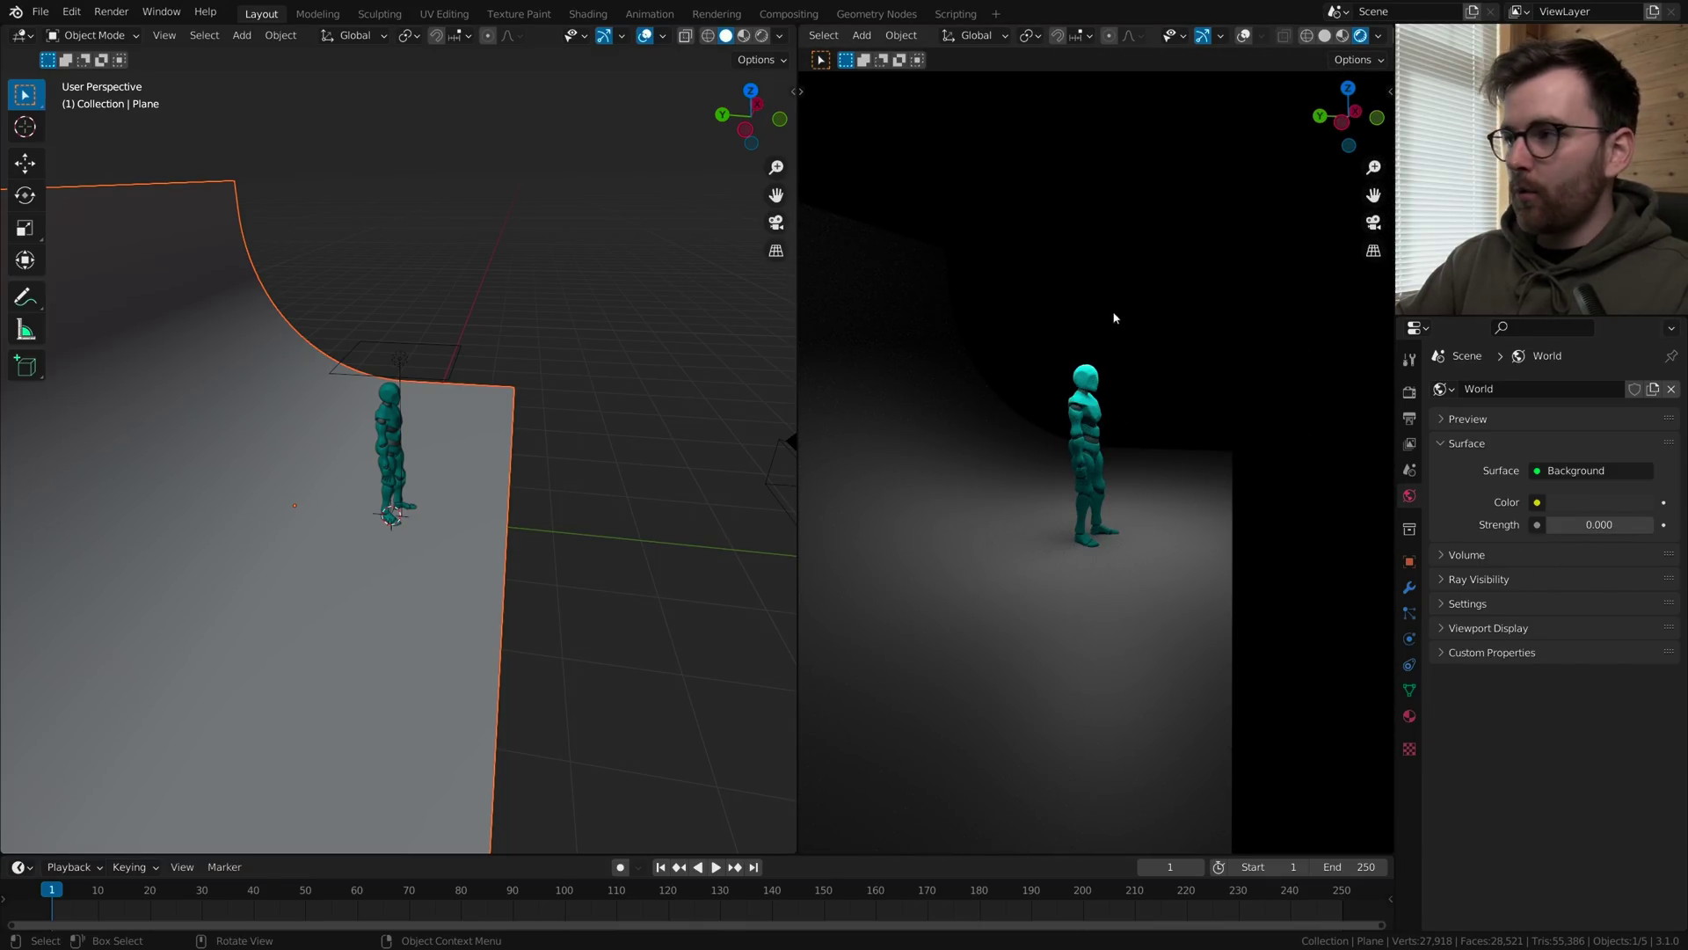
click(1373, 223)
scroll(1241, 422, up, 4)
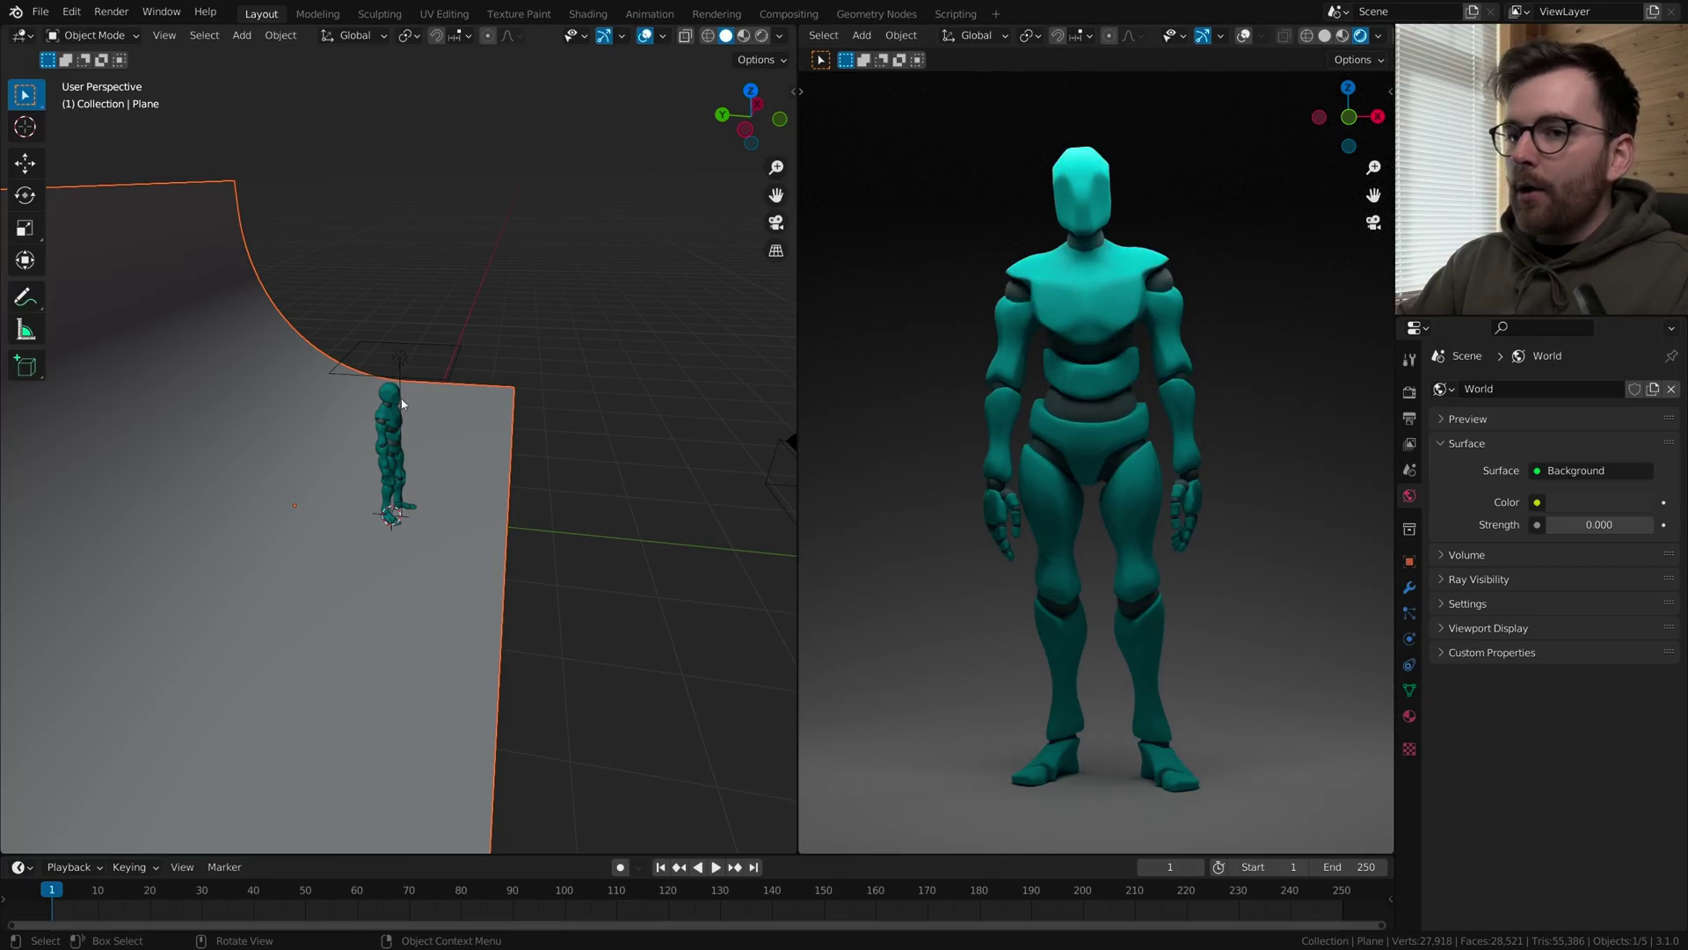
- Select the area light above the figure and raise its power until the backdrop is strongly lit
click(400, 358)
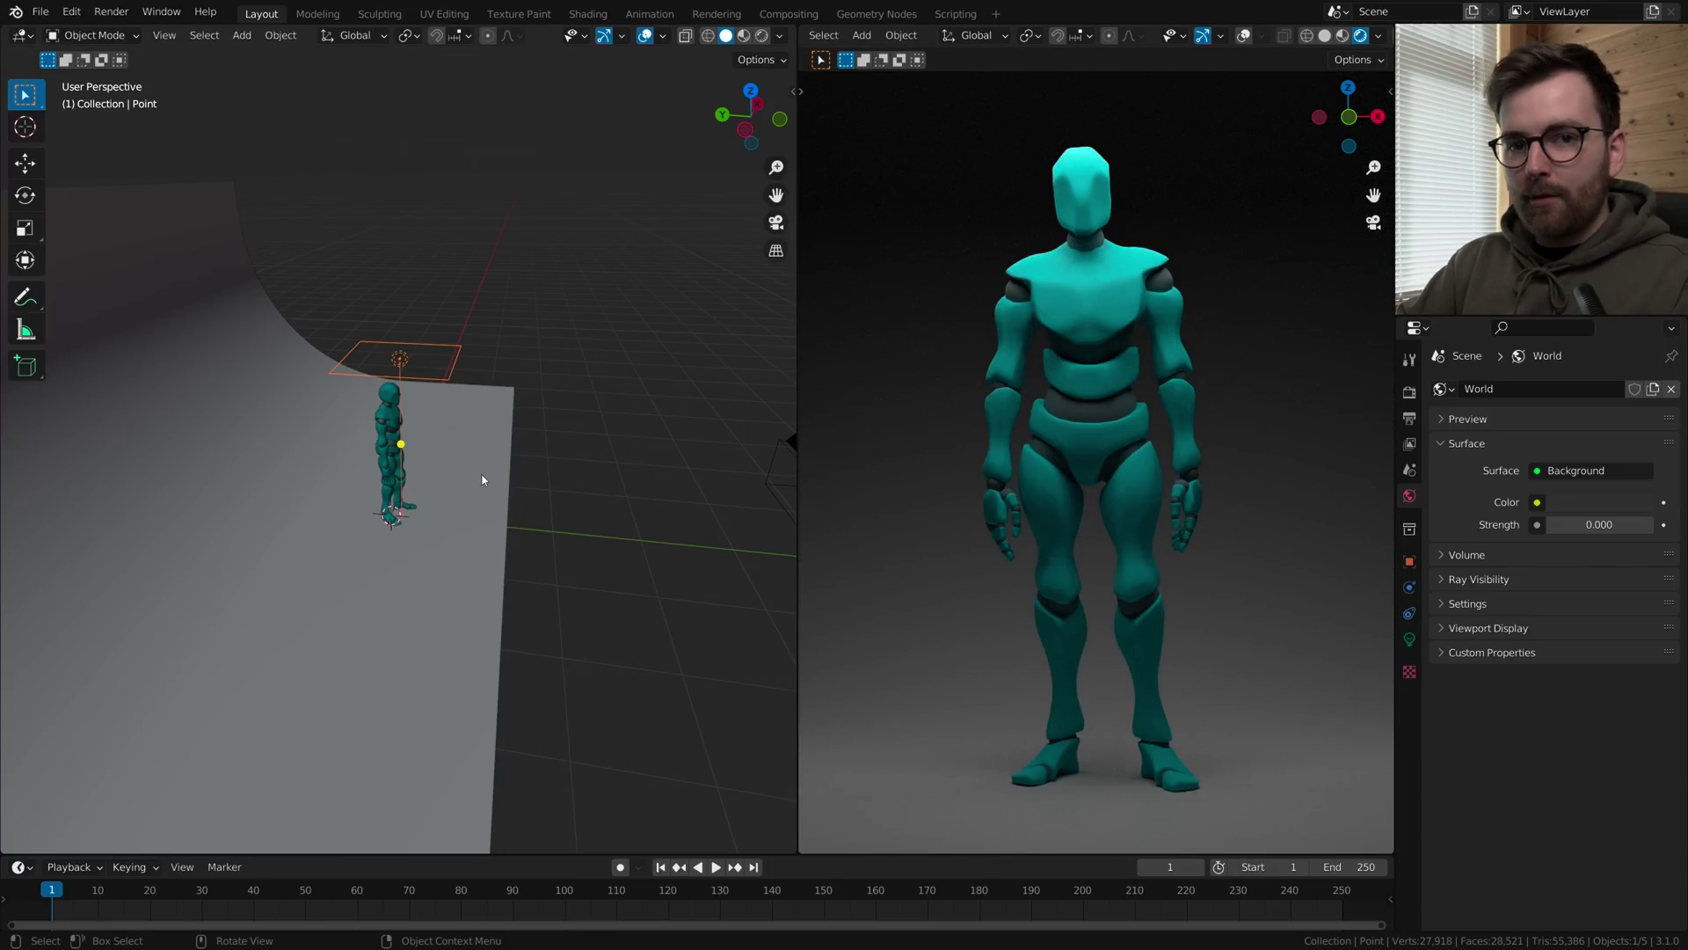
middle_drag(489, 389, 413, 404)
right_click(398, 407)
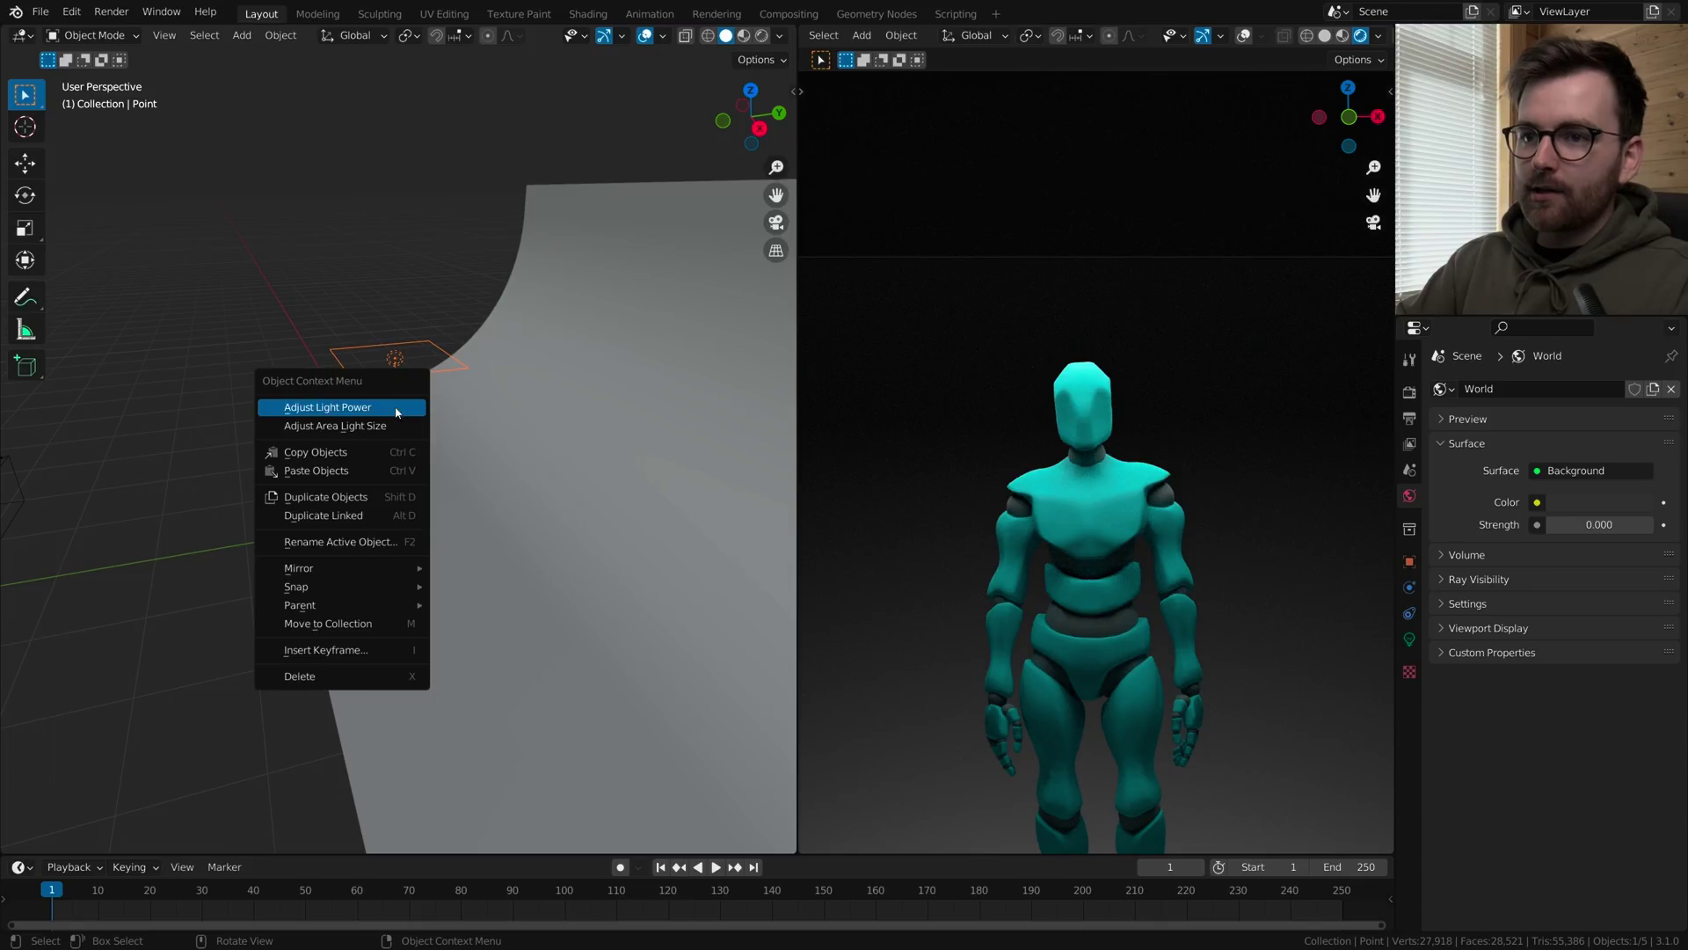
click(320, 408)
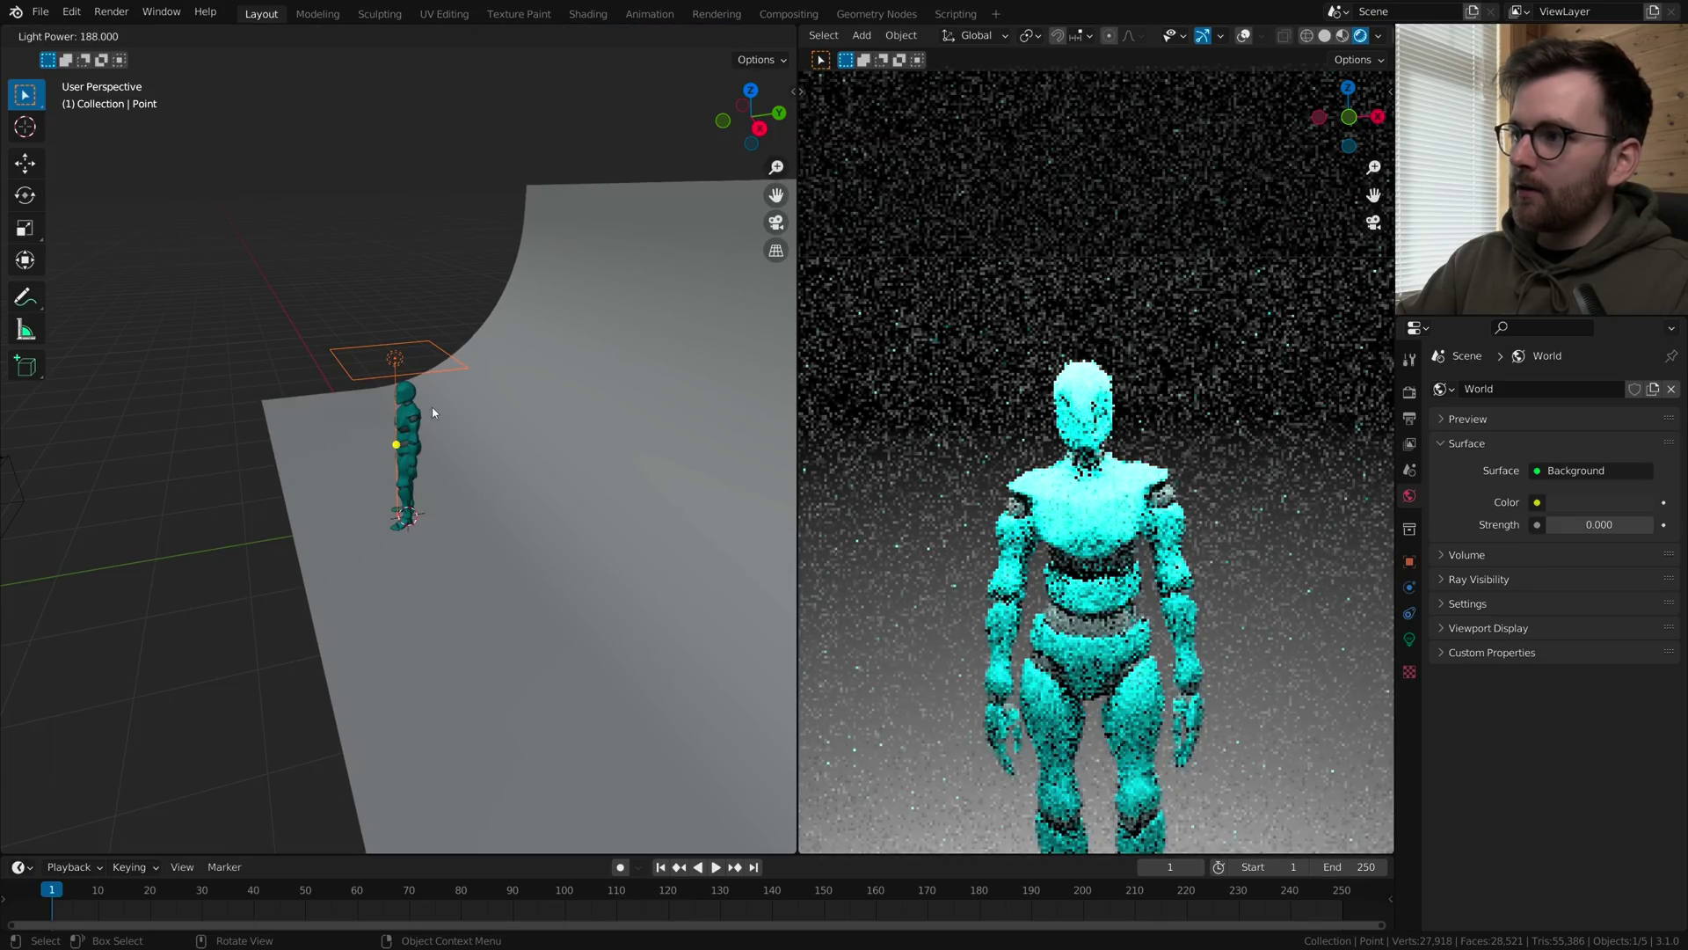
click(256, 392)
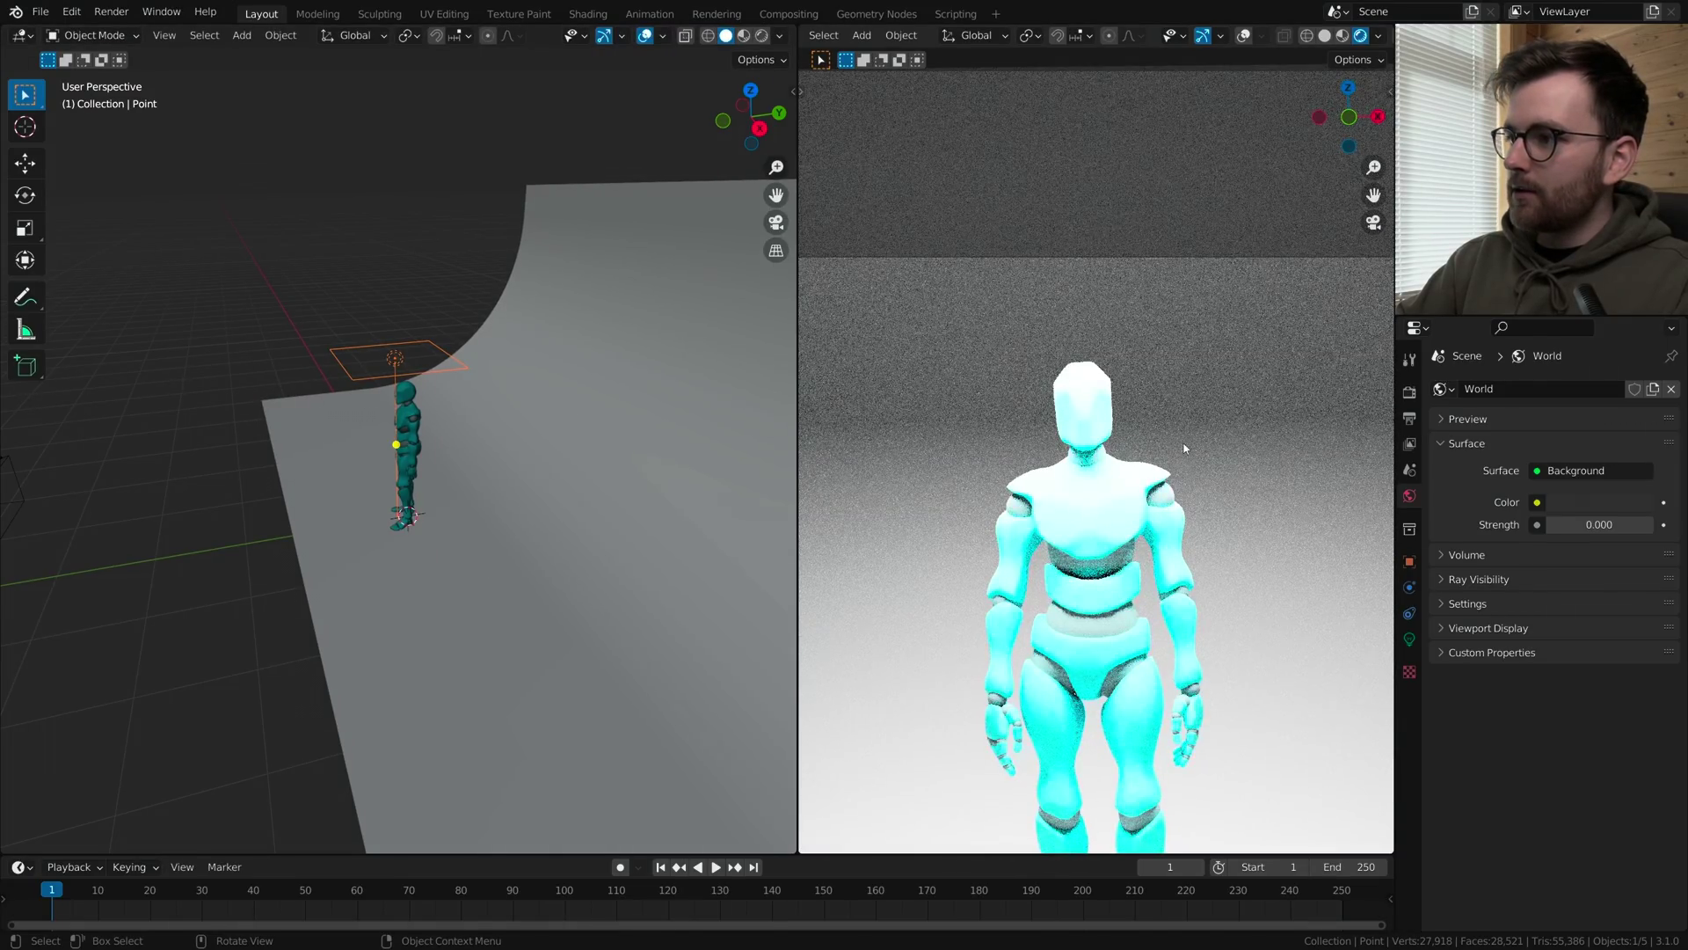
- Check how the light falls on the backdrop from the side, and set the working viewport to the right orthographic view
shift+middle_drag(467, 479, 365, 373)
middle_drag(1166, 454, 1333, 457)
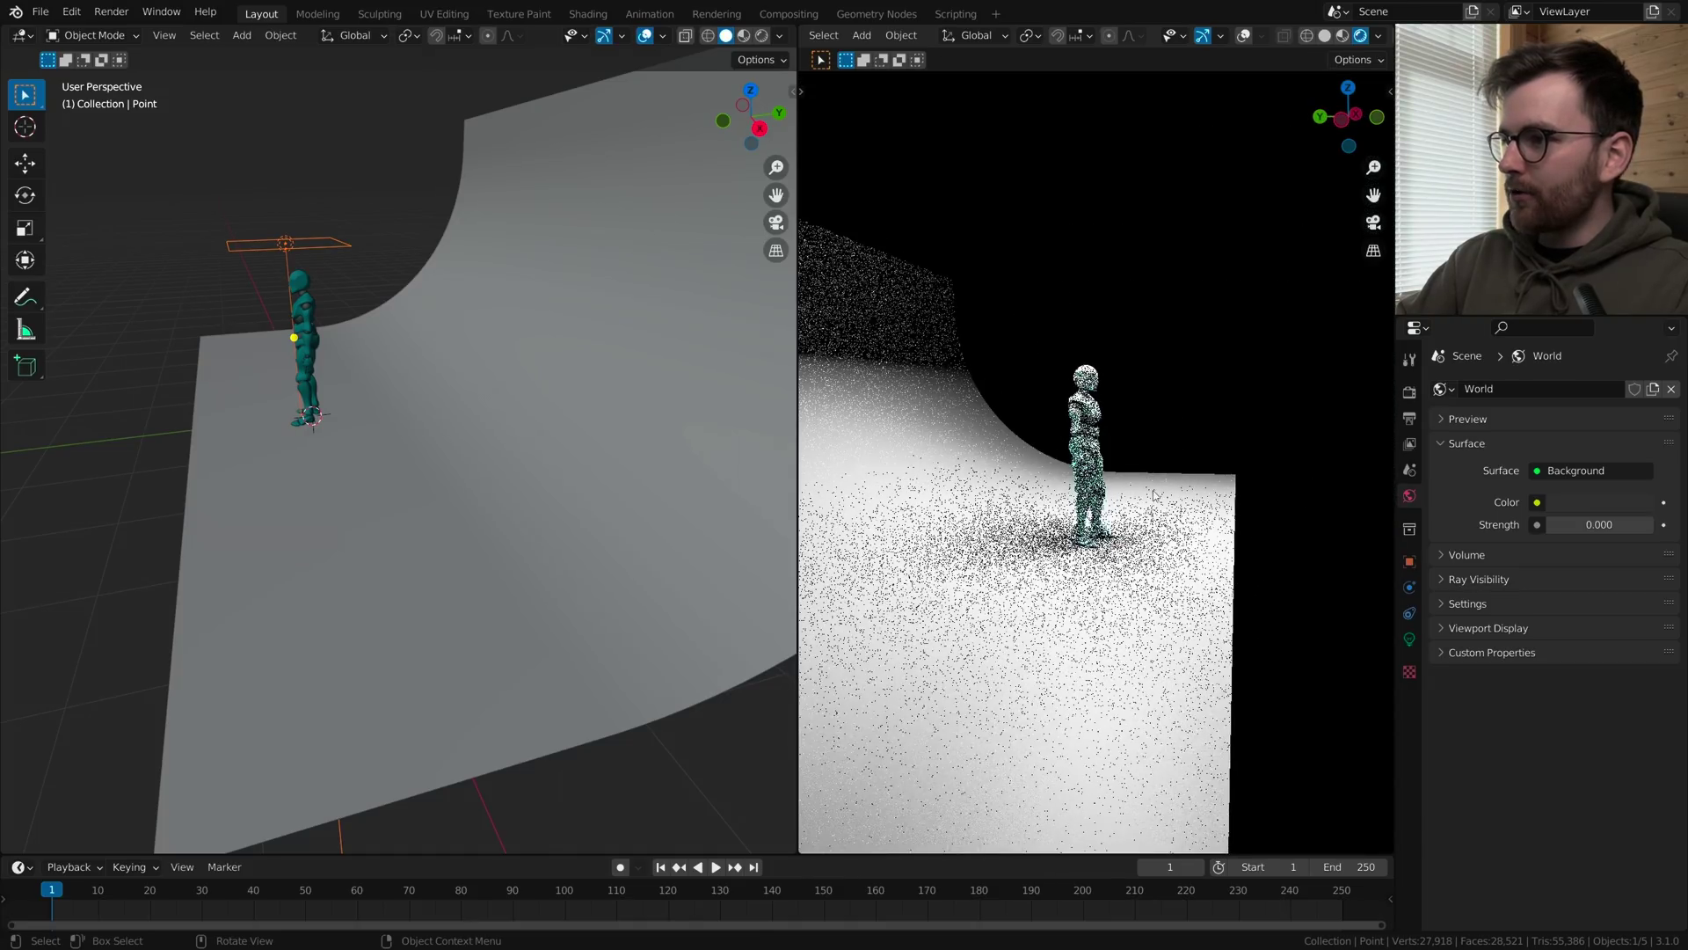
shift+middle_drag(950, 437, 1092, 466)
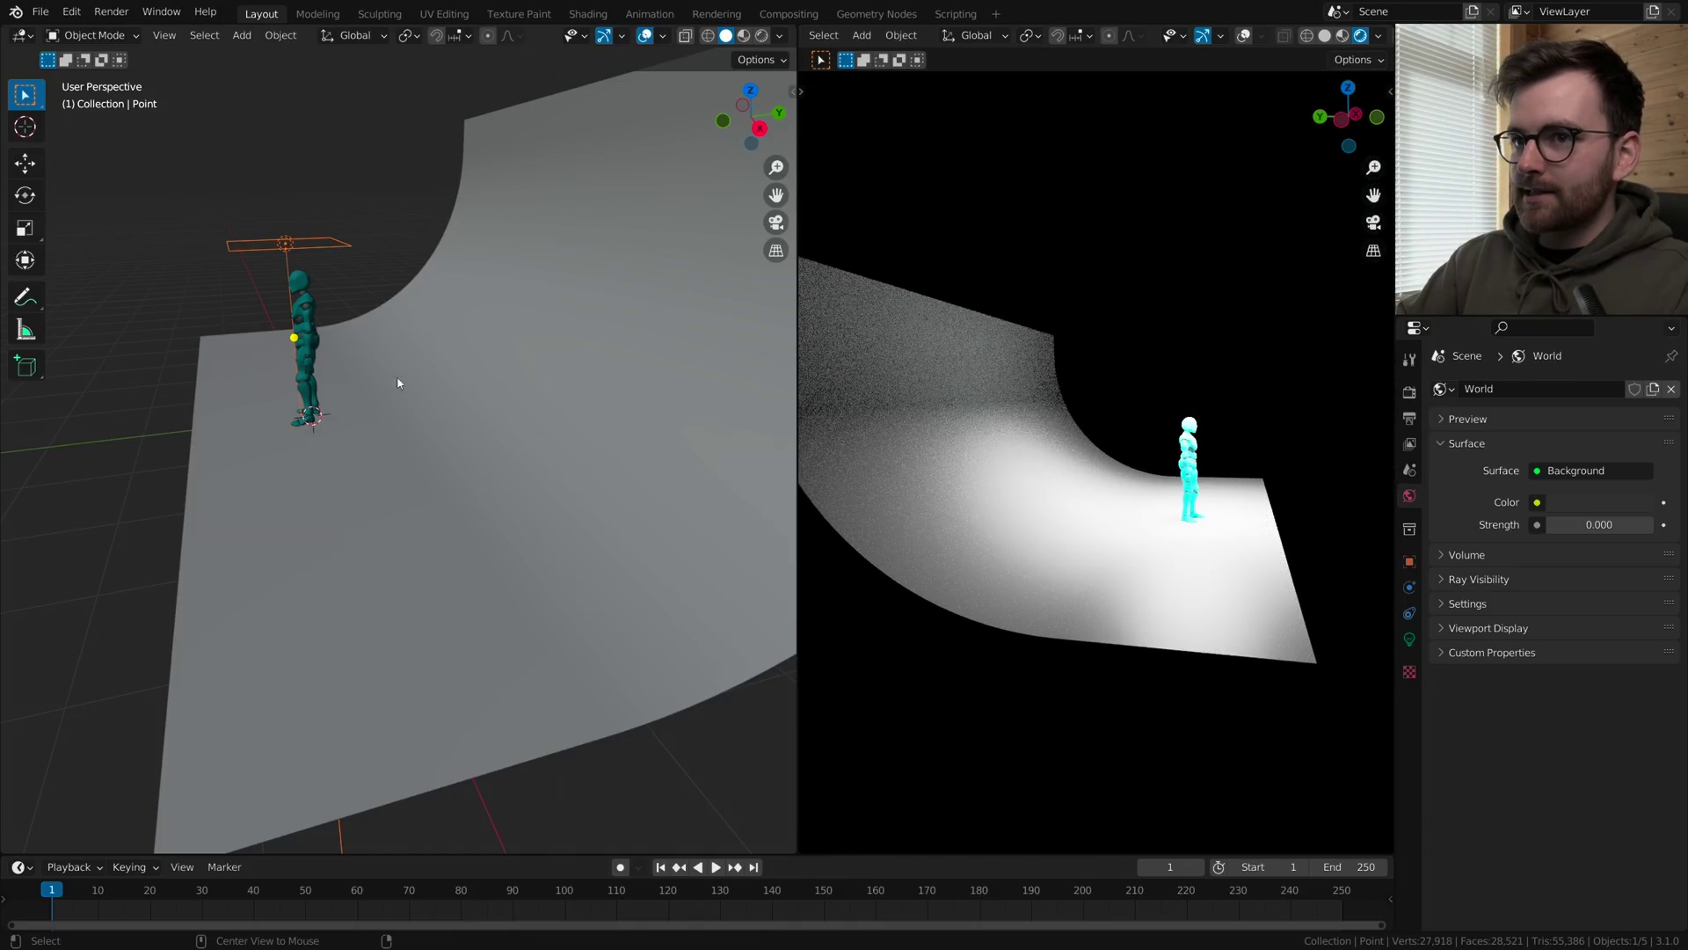
key(KP_3)
mouse_move(233, 327)
mouse_down()
mouse_move(545, 325)
mouse_move(489, 455)
mouse_move(186, 393)
mouse_move(167, 330)
mouse_up()
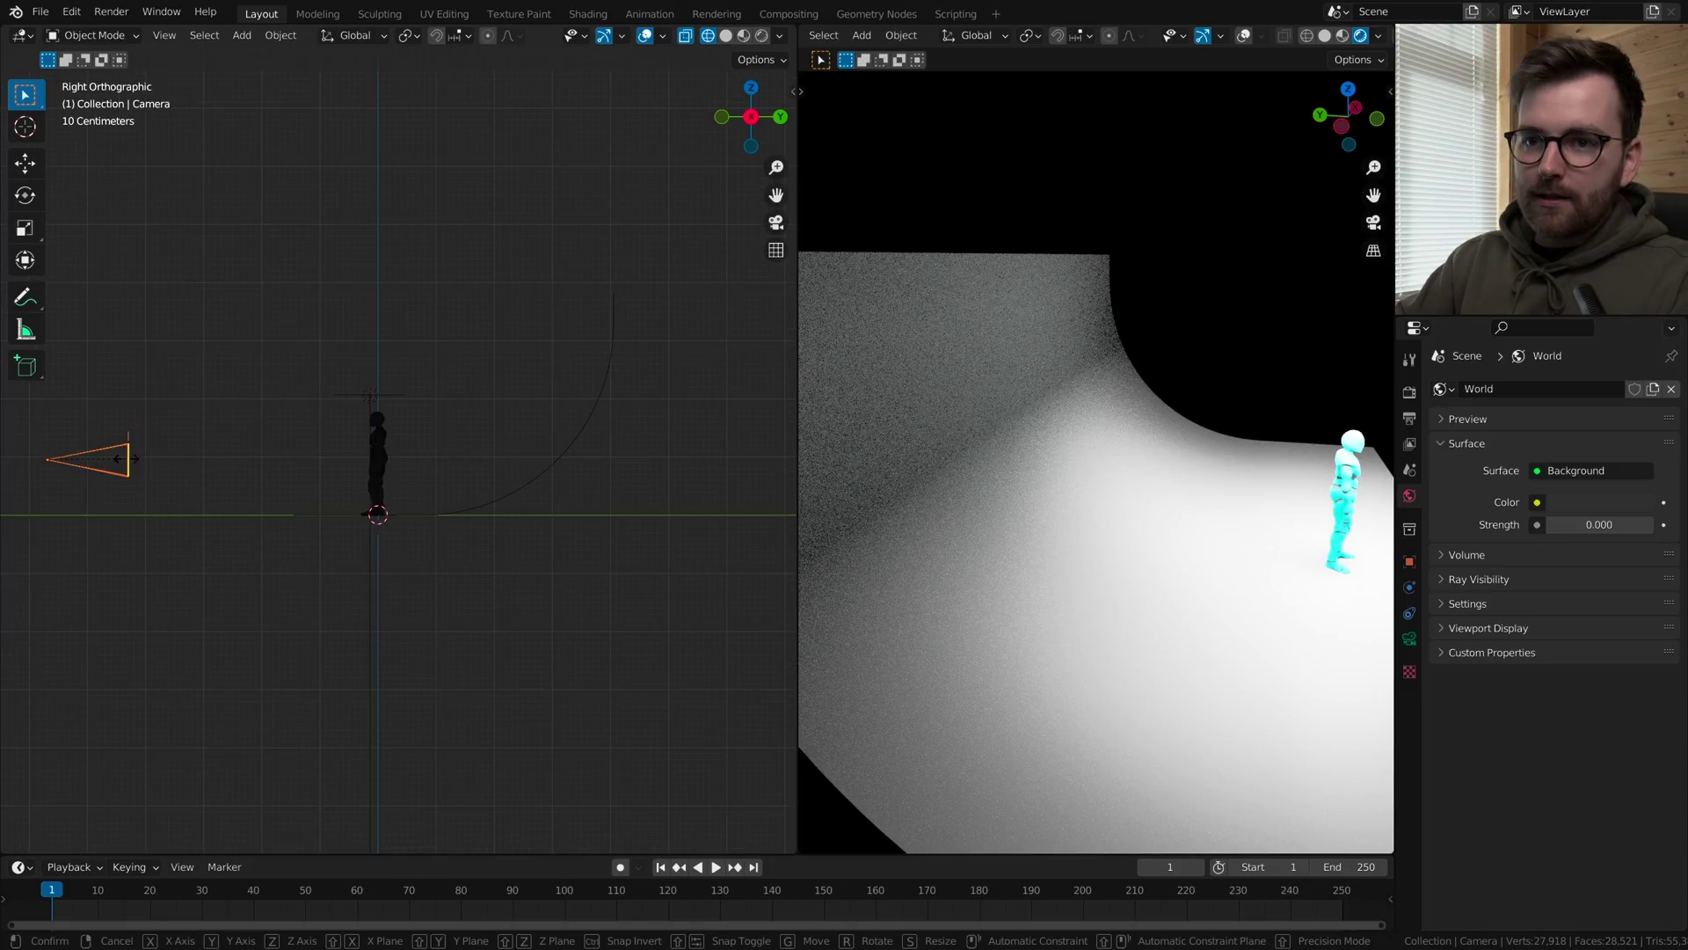
key(s)
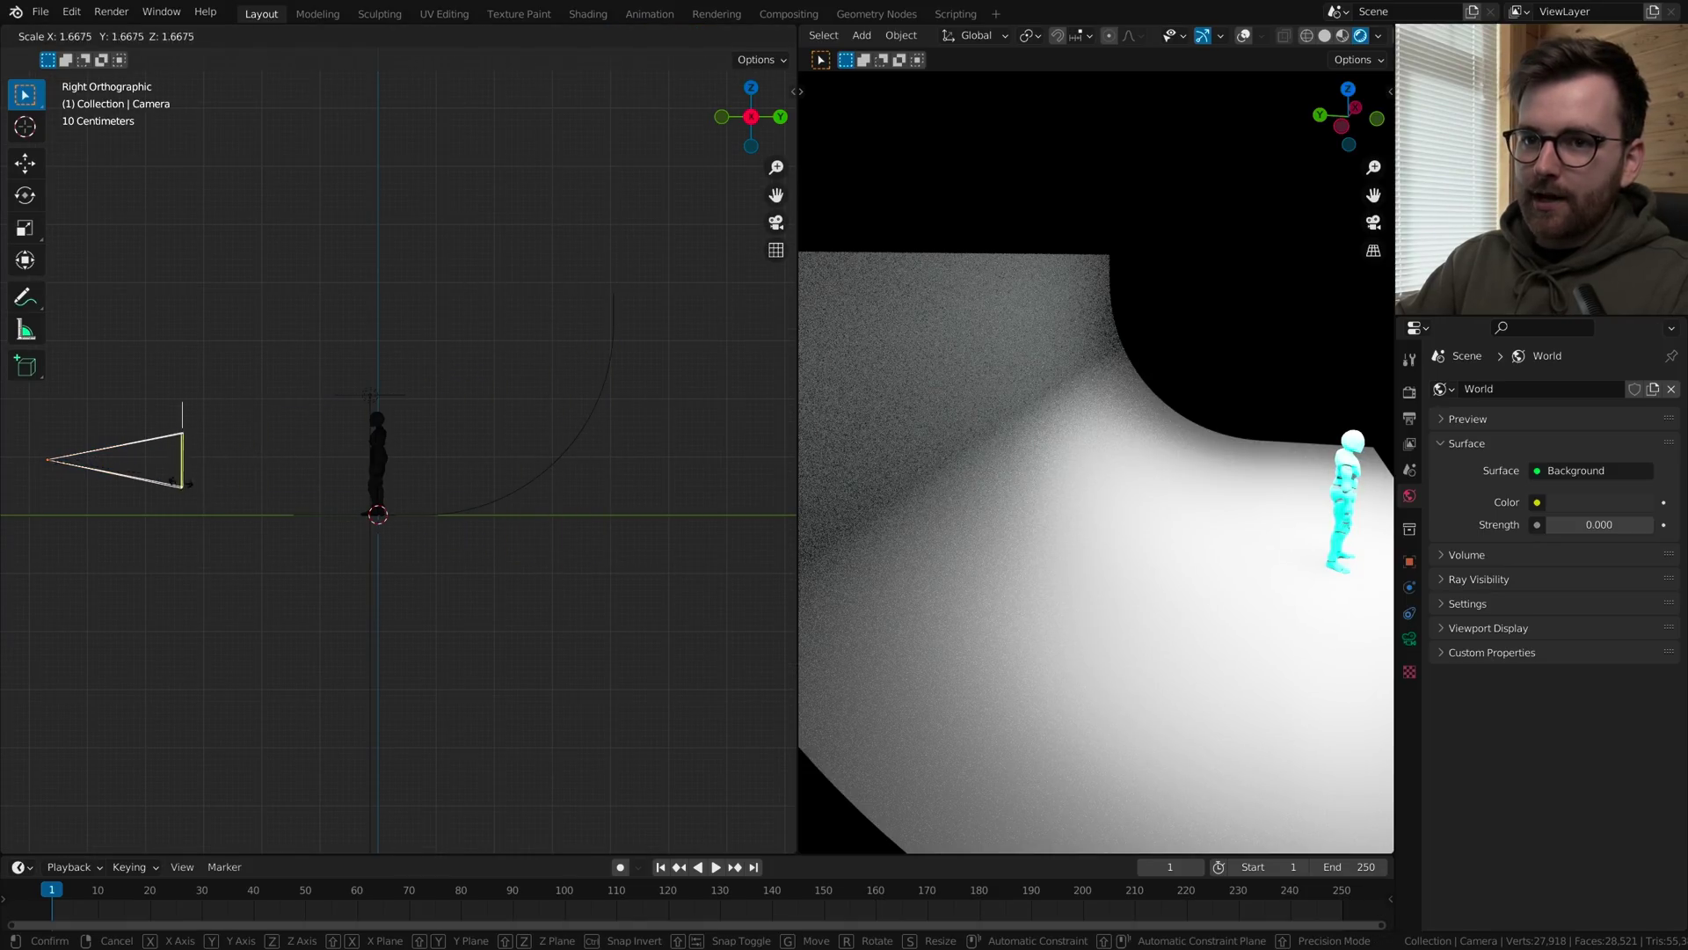
right_click(602, 387)
drag(596, 347, 608, 343)
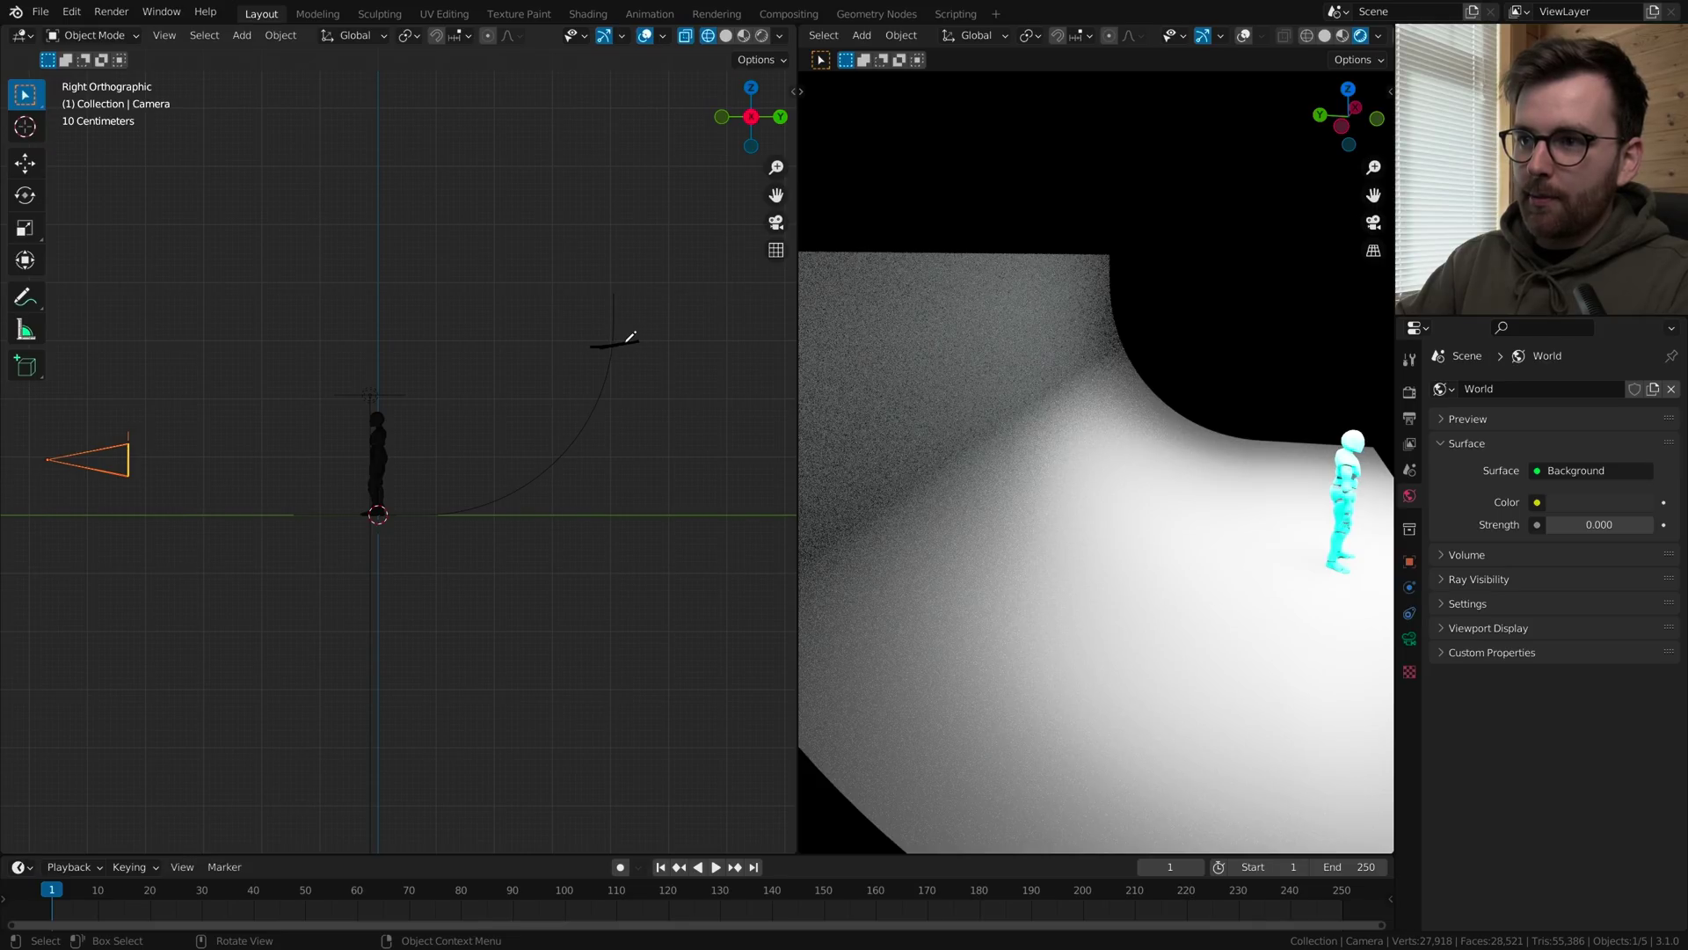
drag(397, 394, 659, 389)
key(ctrl+z)
key(ctrl+z)
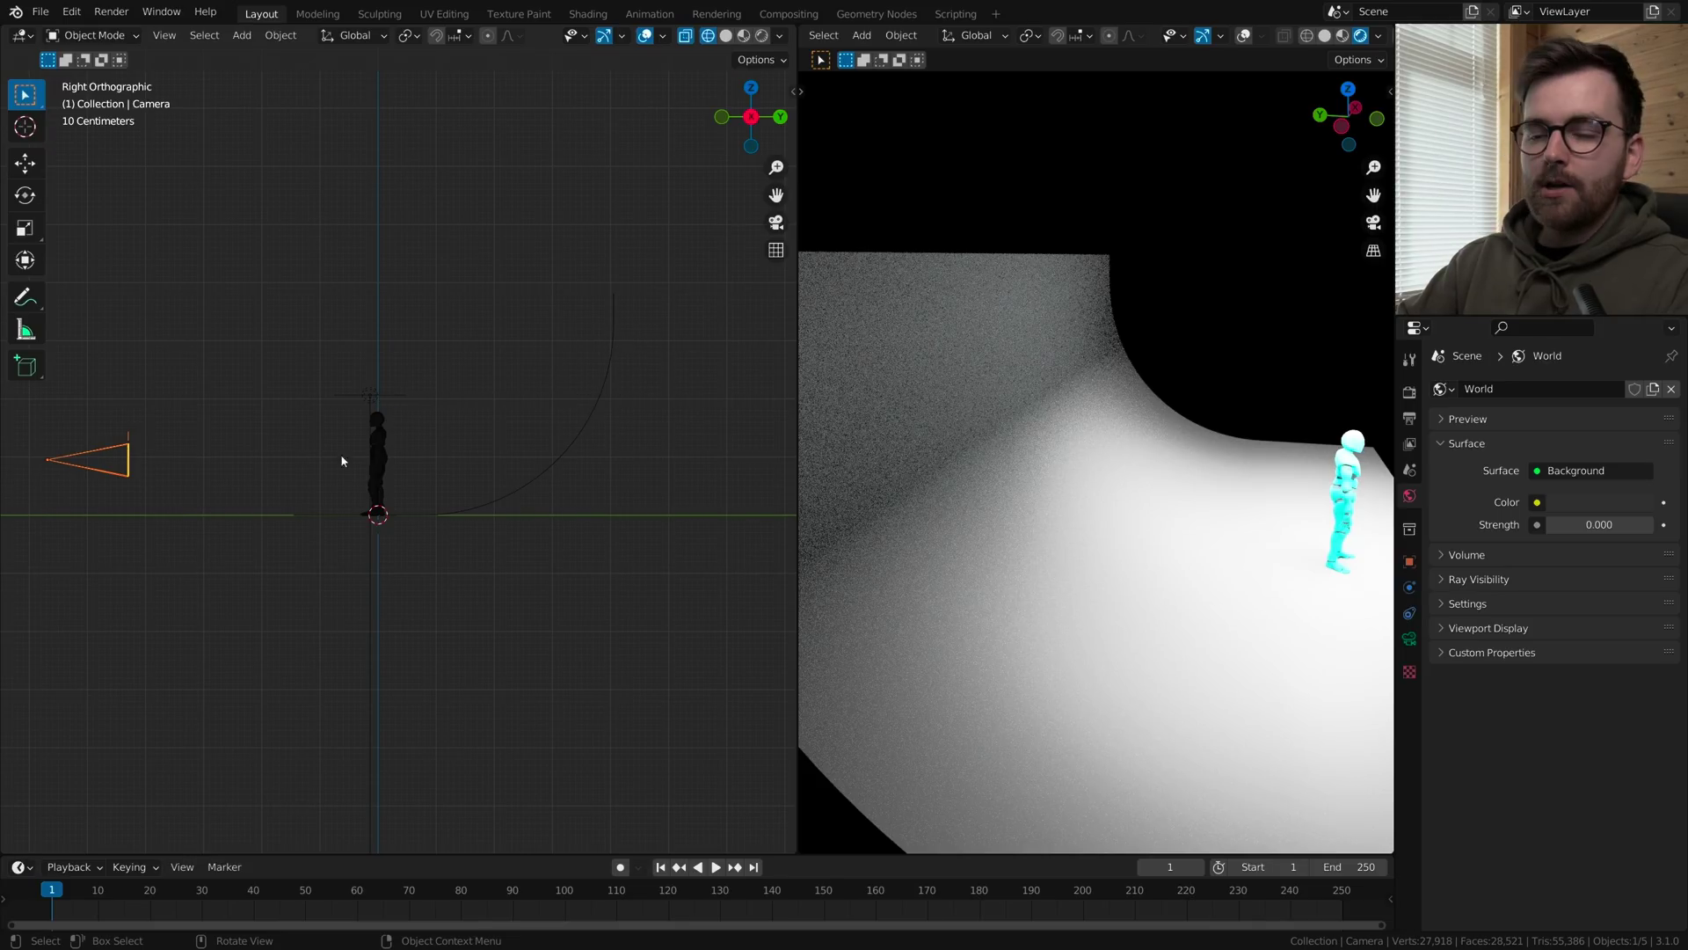
- Rotate the area light above the figure in the side view so that it tilts toward the backdrop
click(374, 391)
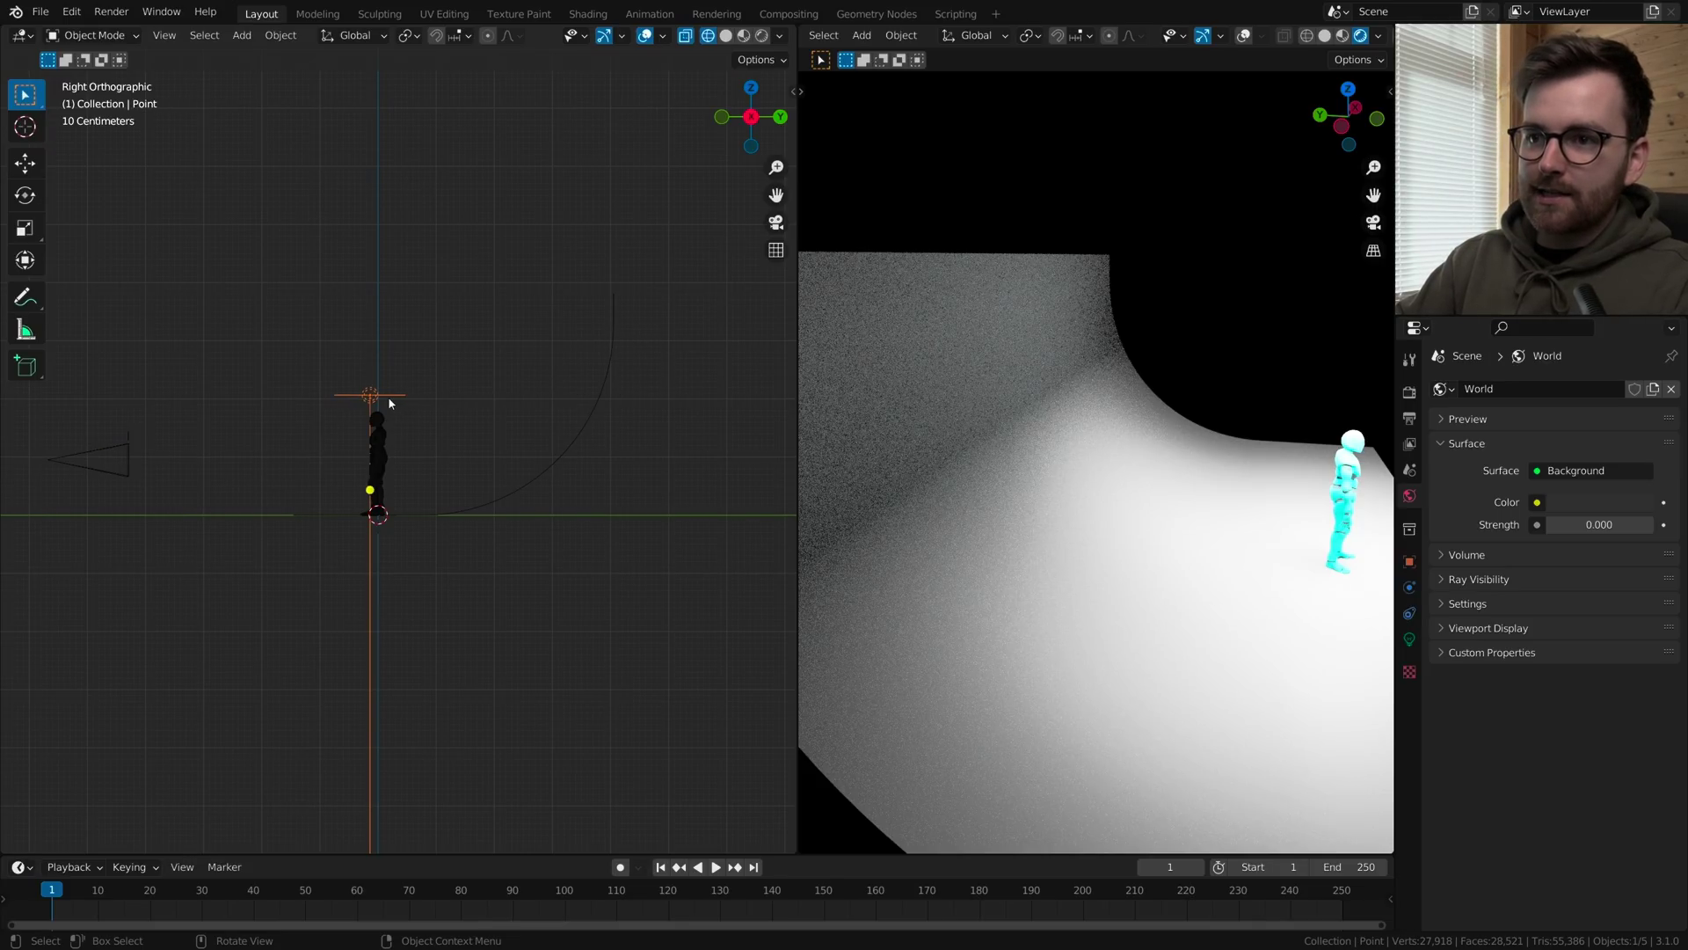
key(r)
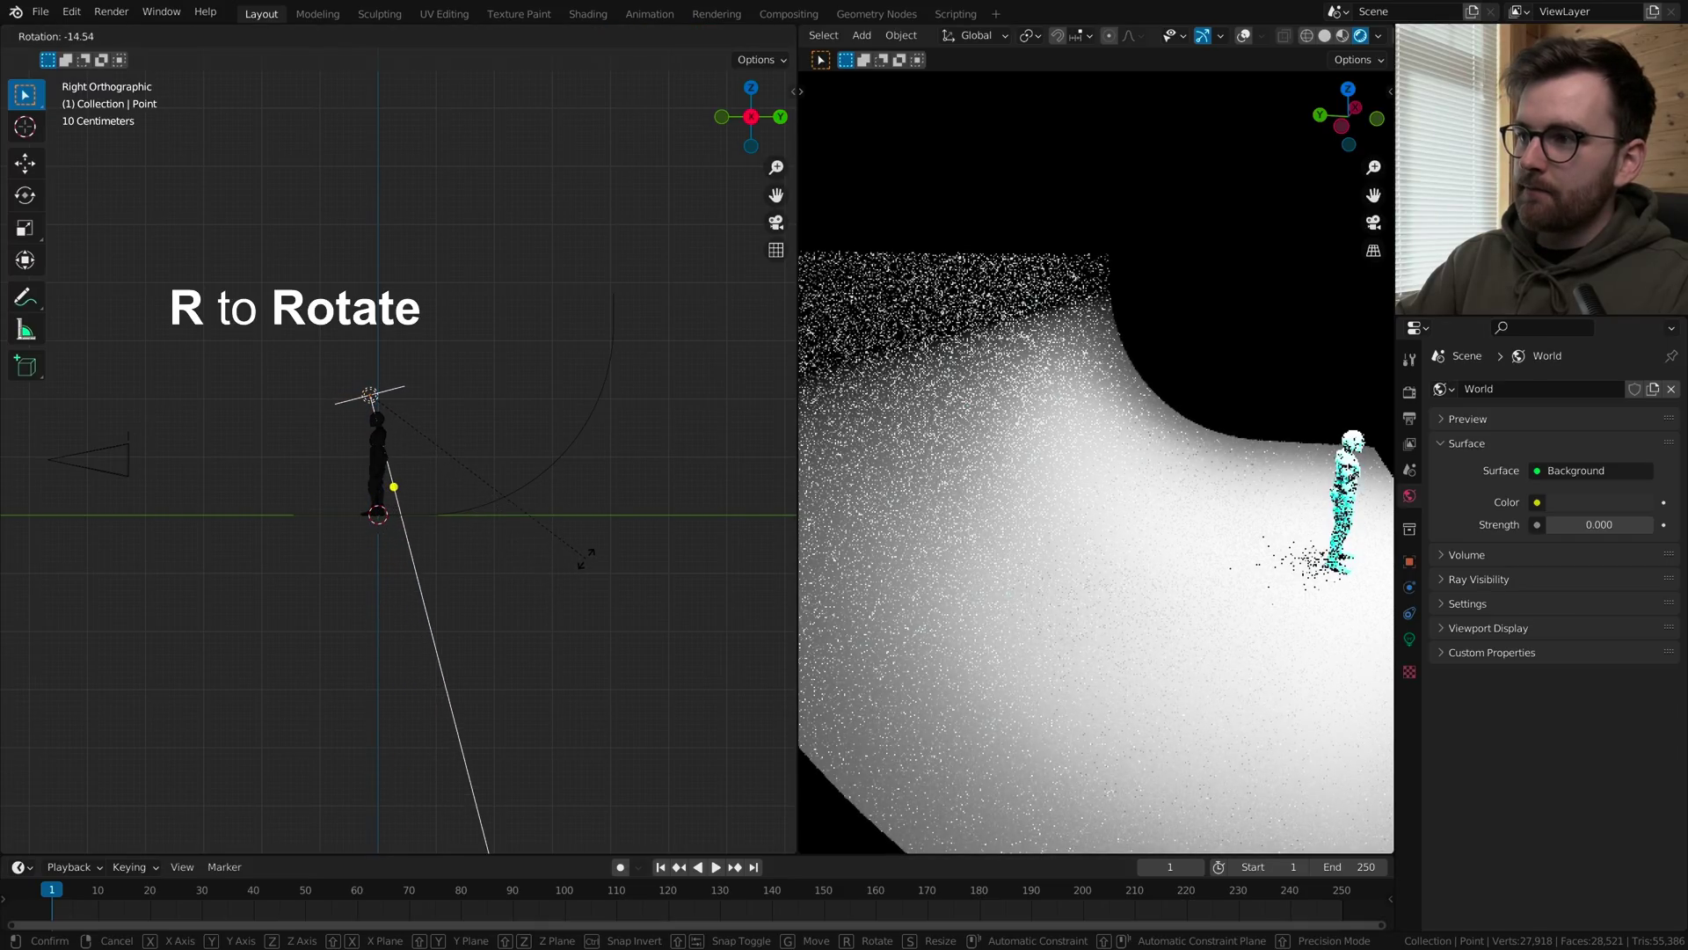
click(603, 521)
- Lower the area light's power in two adjustments to reduce the overexposure on the figure and backdrop
right_click(528, 392)
click(528, 393)
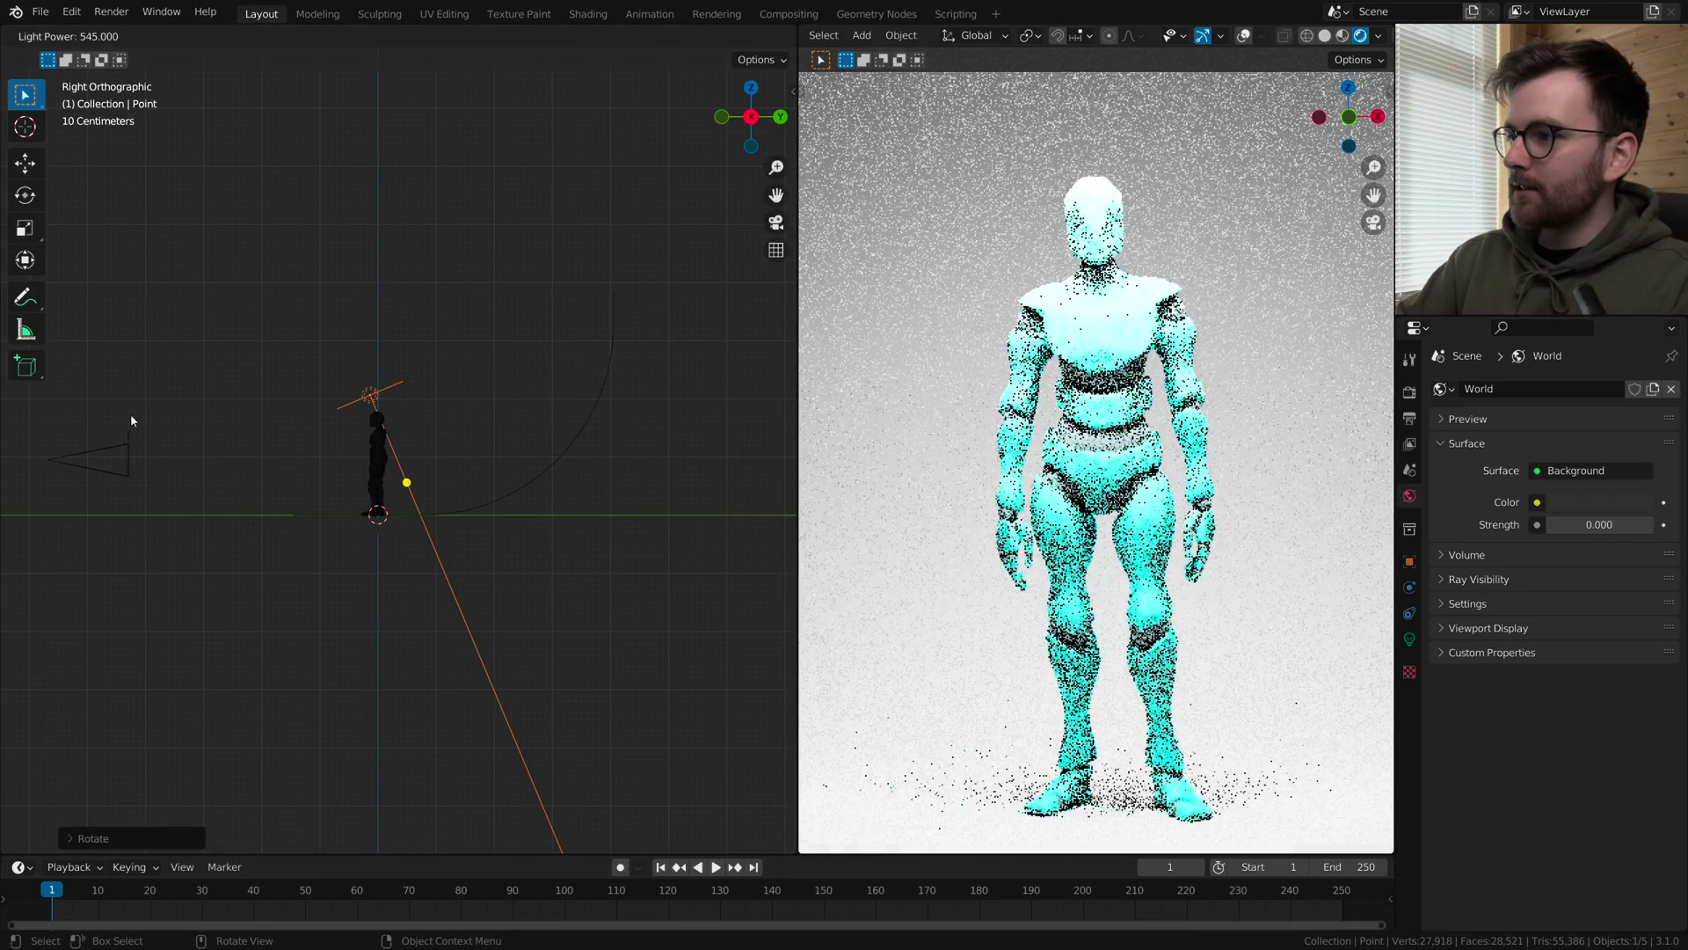
click(659, 453)
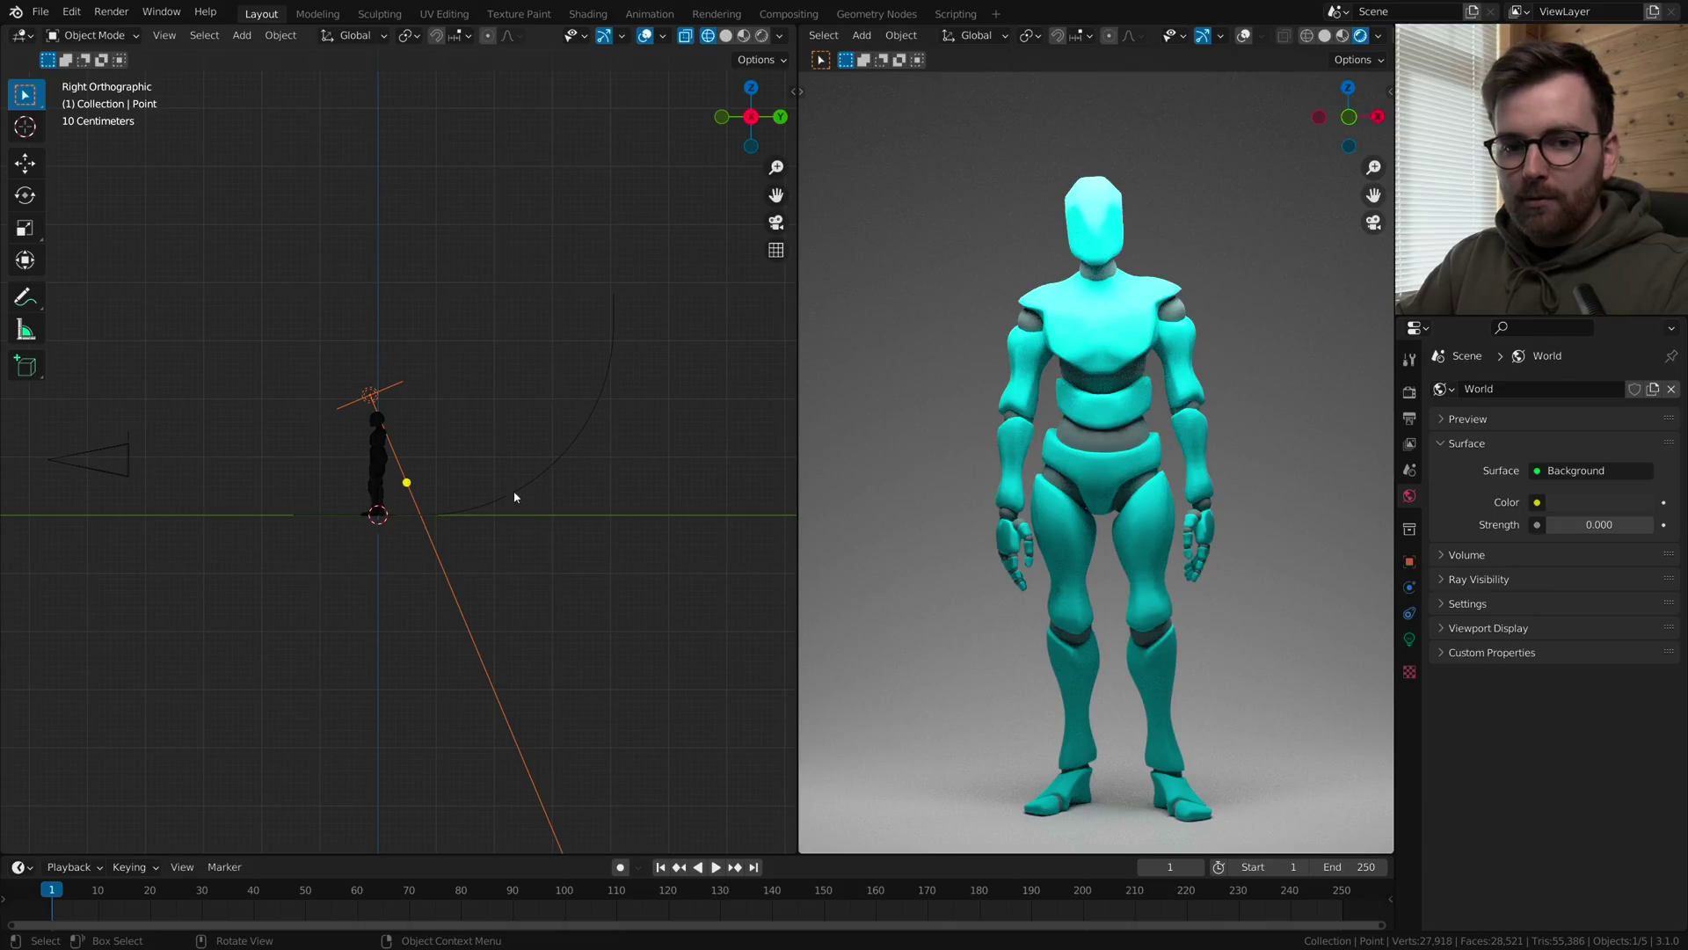
right_click(676, 453)
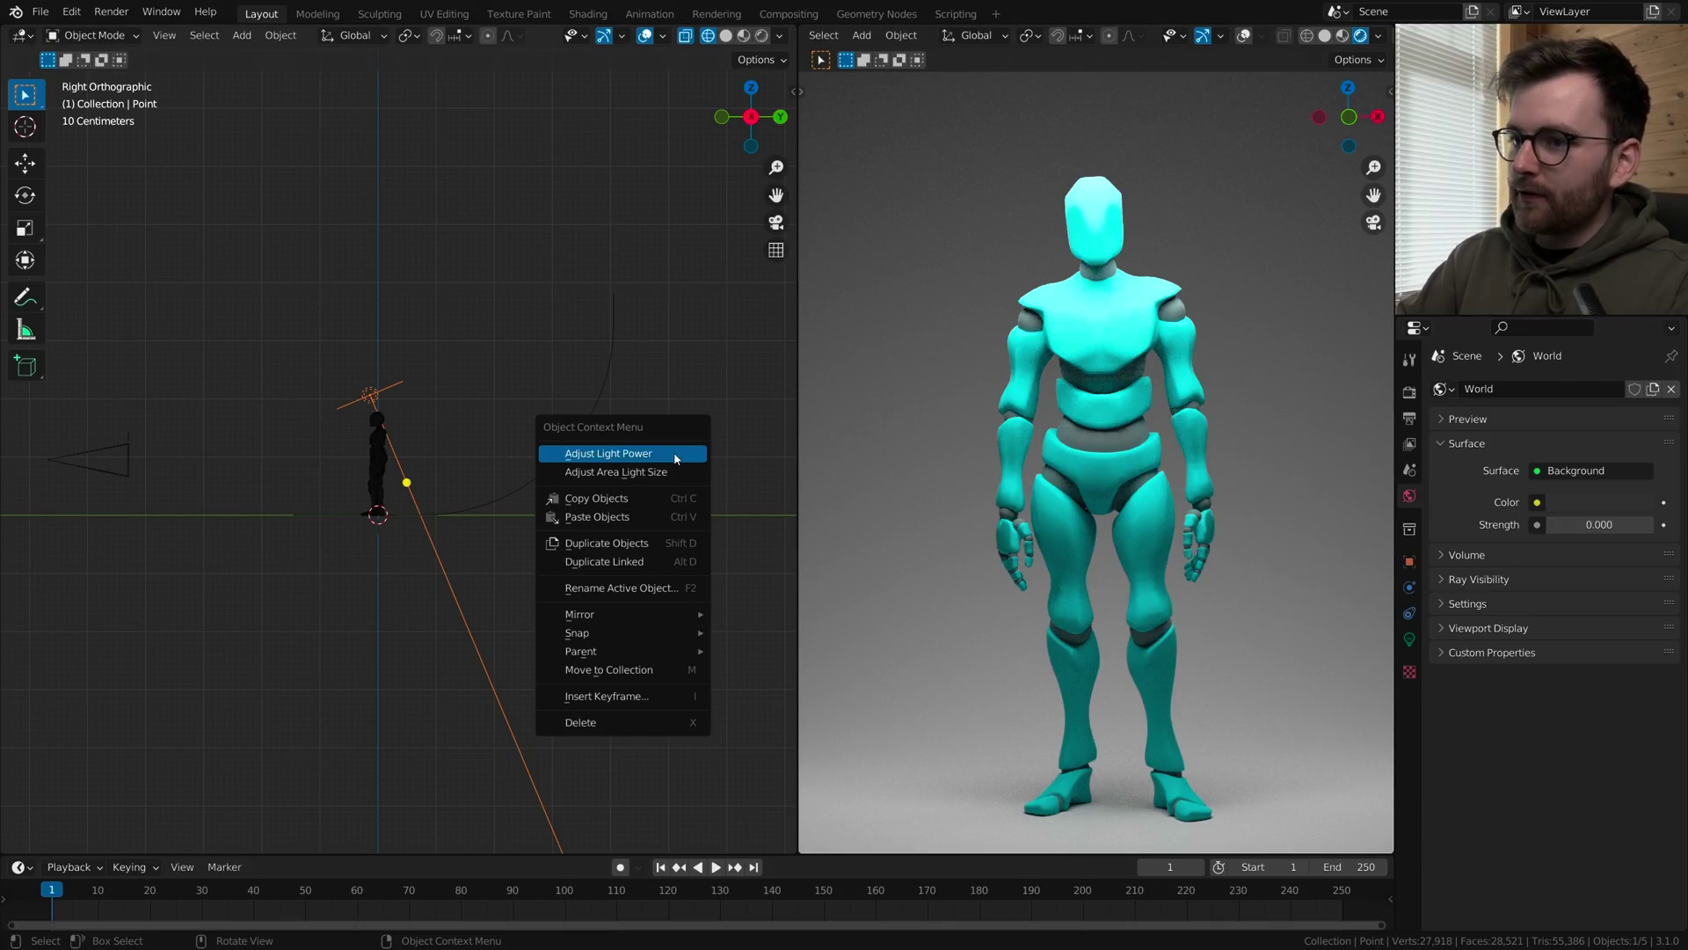
click(673, 452)
- Switch the working viewport to the left orthographic view and move the area light toward the backdrop and slightly upward
scroll(1179, 409, up, 5)
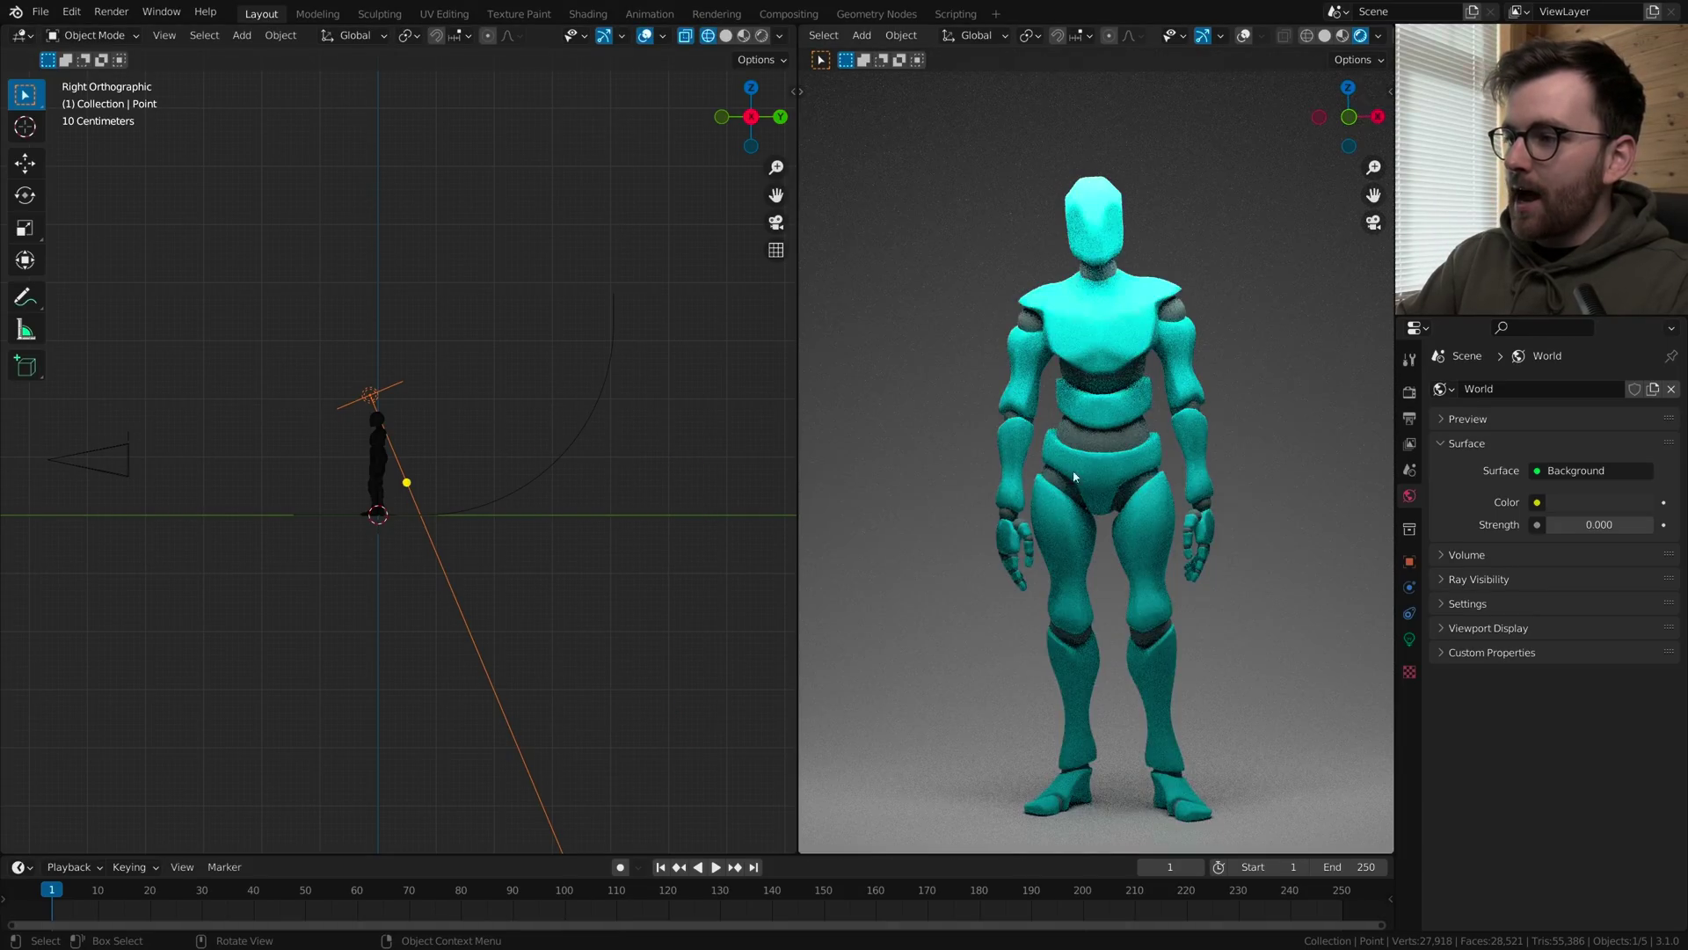
scroll(380, 431, up, 9)
key(ctrl+KP_3)
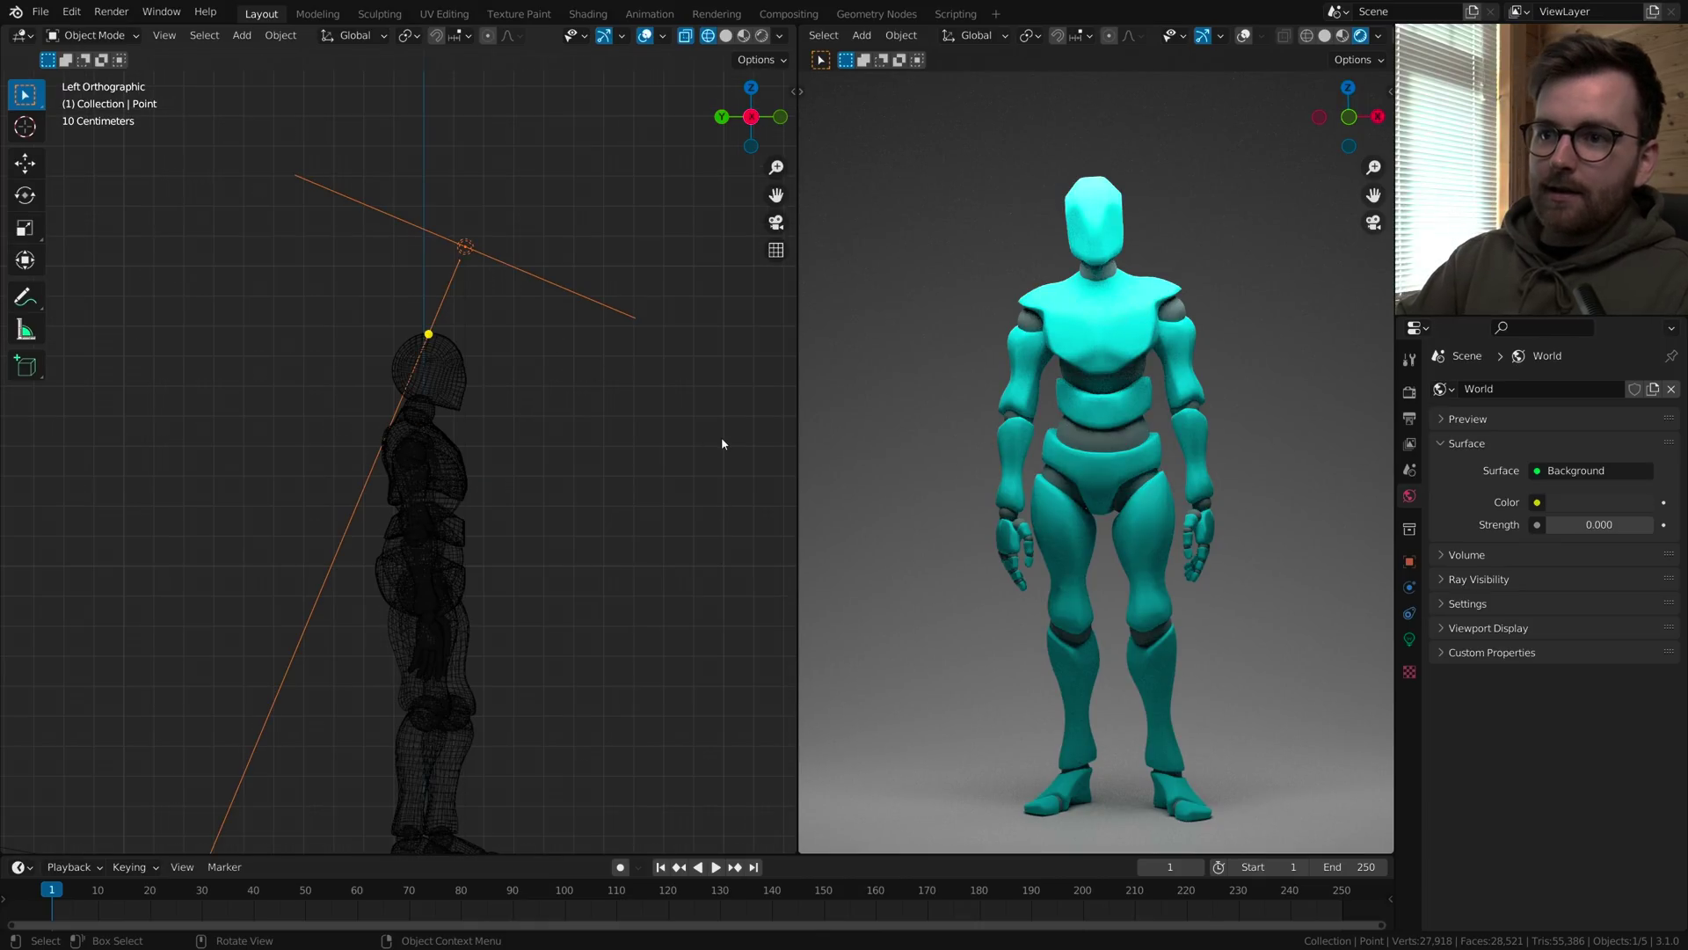
key(g)
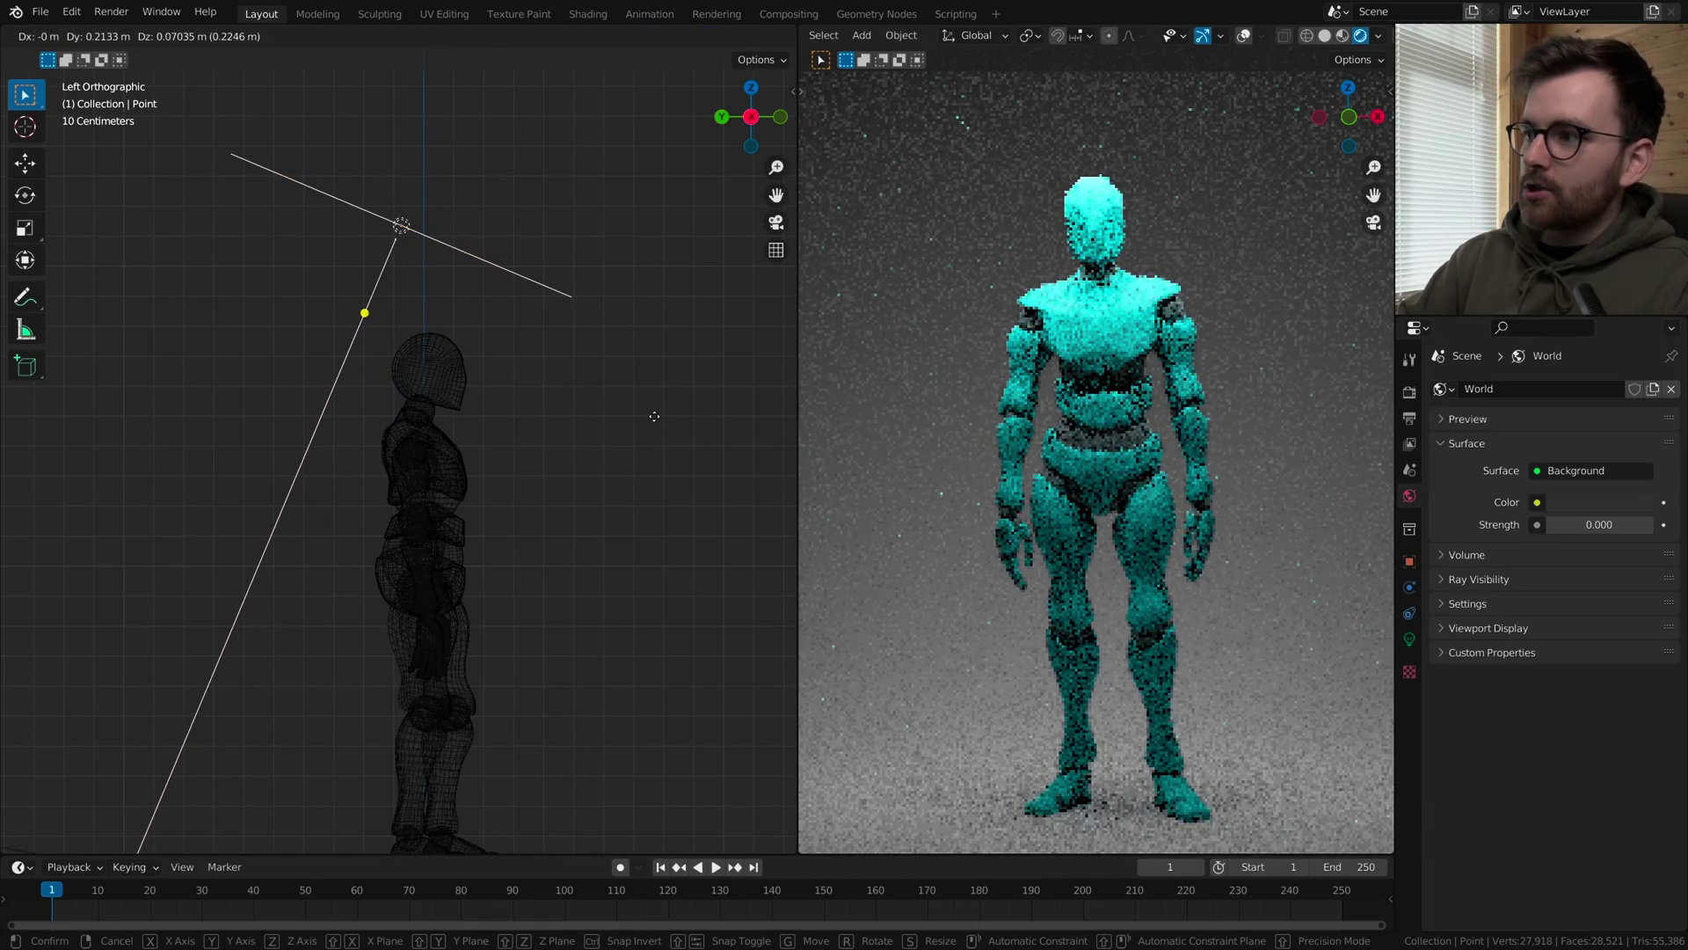
click(636, 410)
- Shift the area light further behind the figure in two small moves while checking the rendered head, shoulders and torso up close
scroll(1201, 309, up, 4)
shift+middle_drag(1172, 234, 1172, 490)
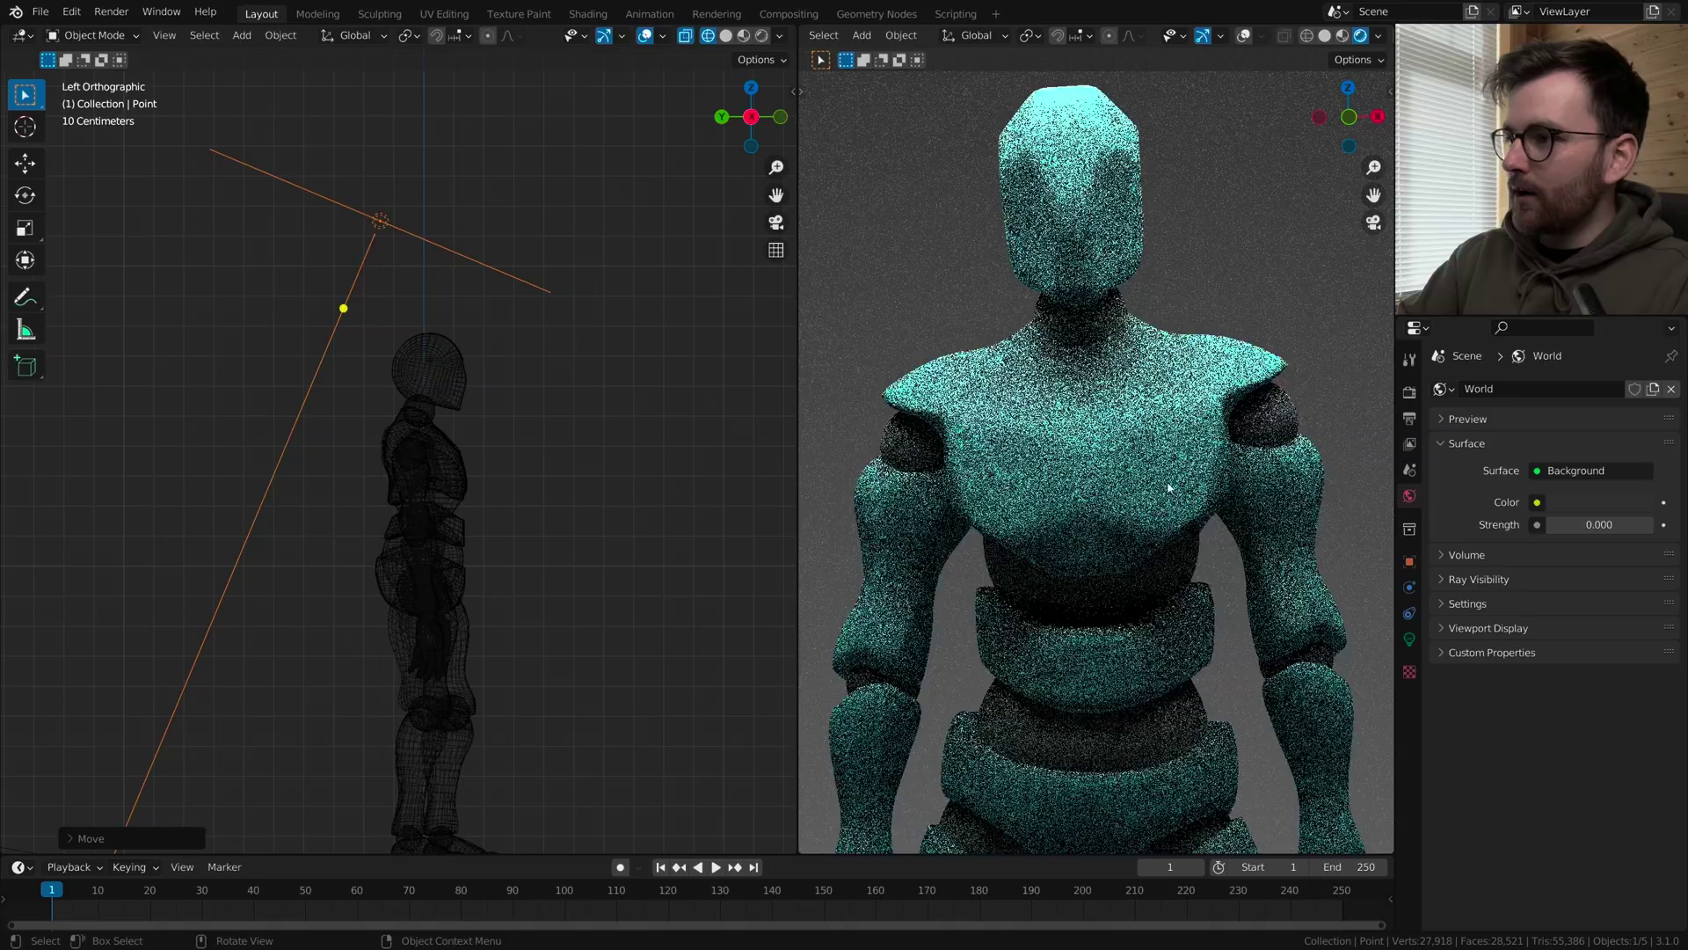
scroll(1172, 489, up, 3)
key(g)
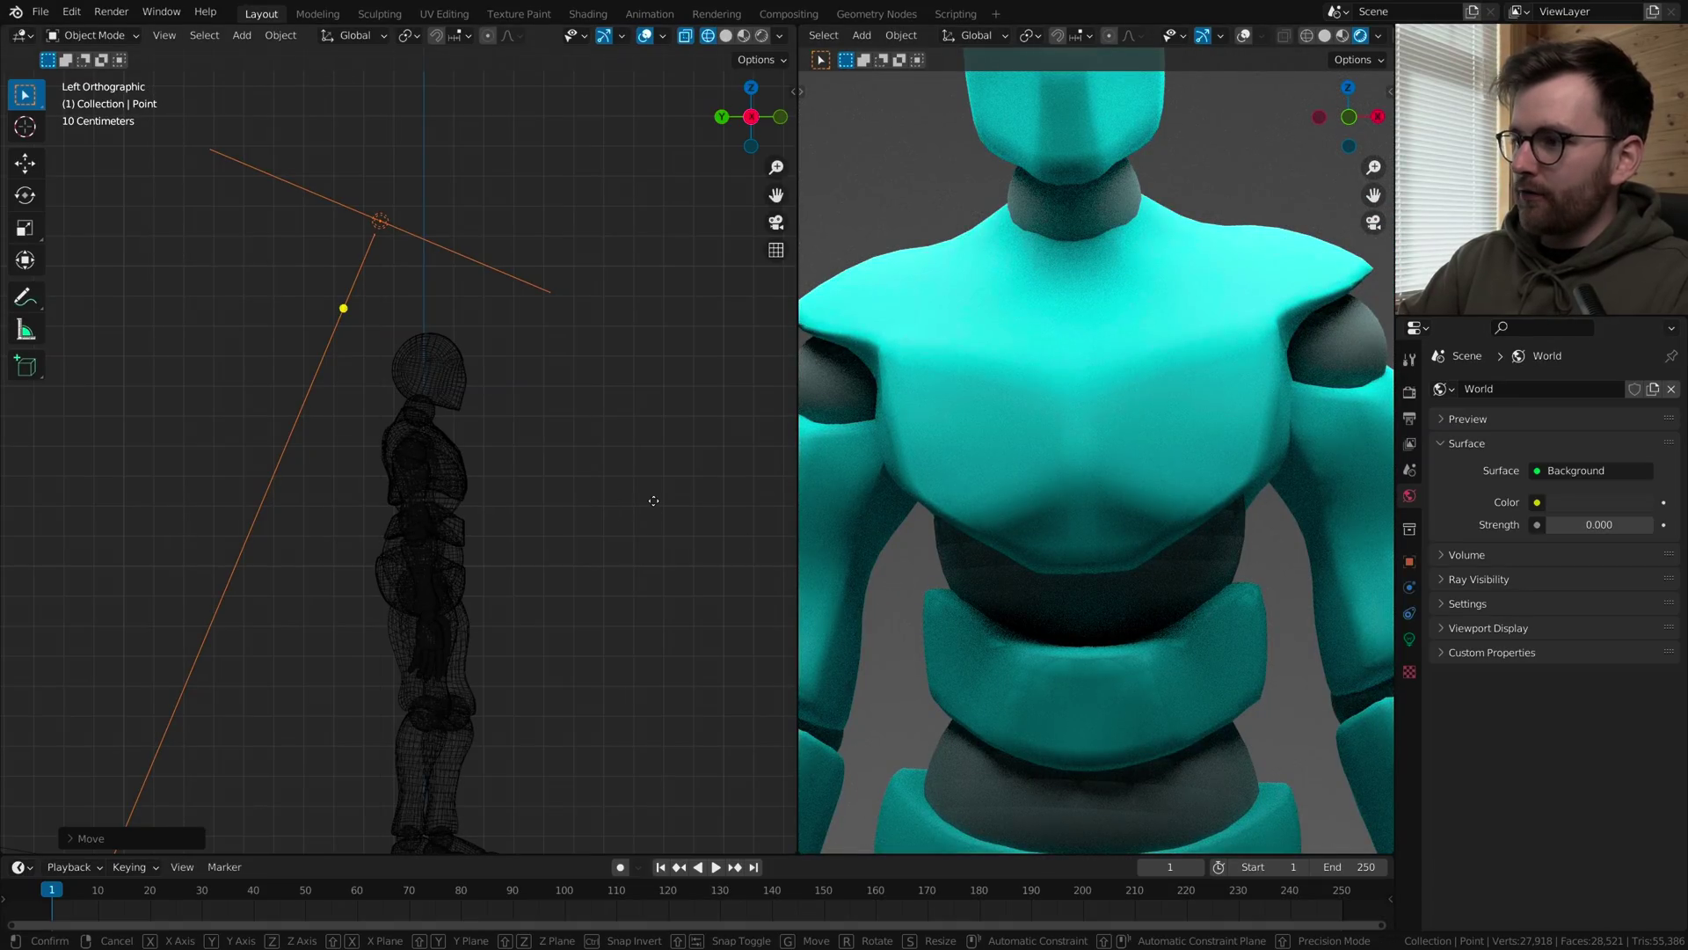
click(623, 502)
shift+middle_drag(906, 626, 1046, 547)
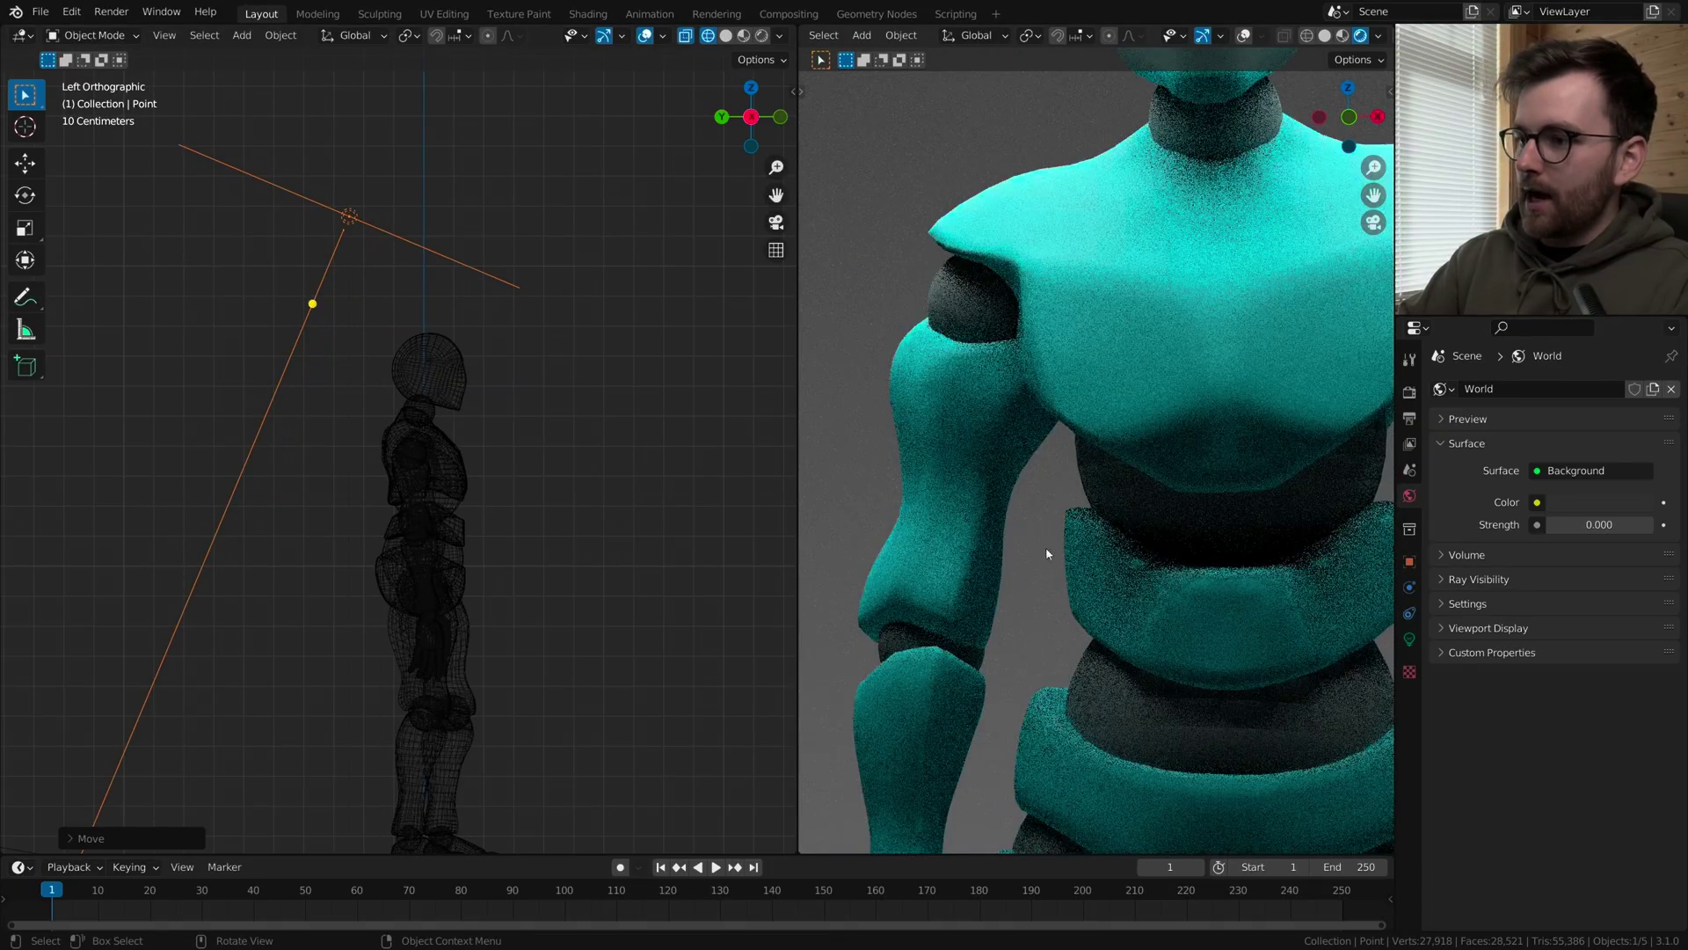
key(g)
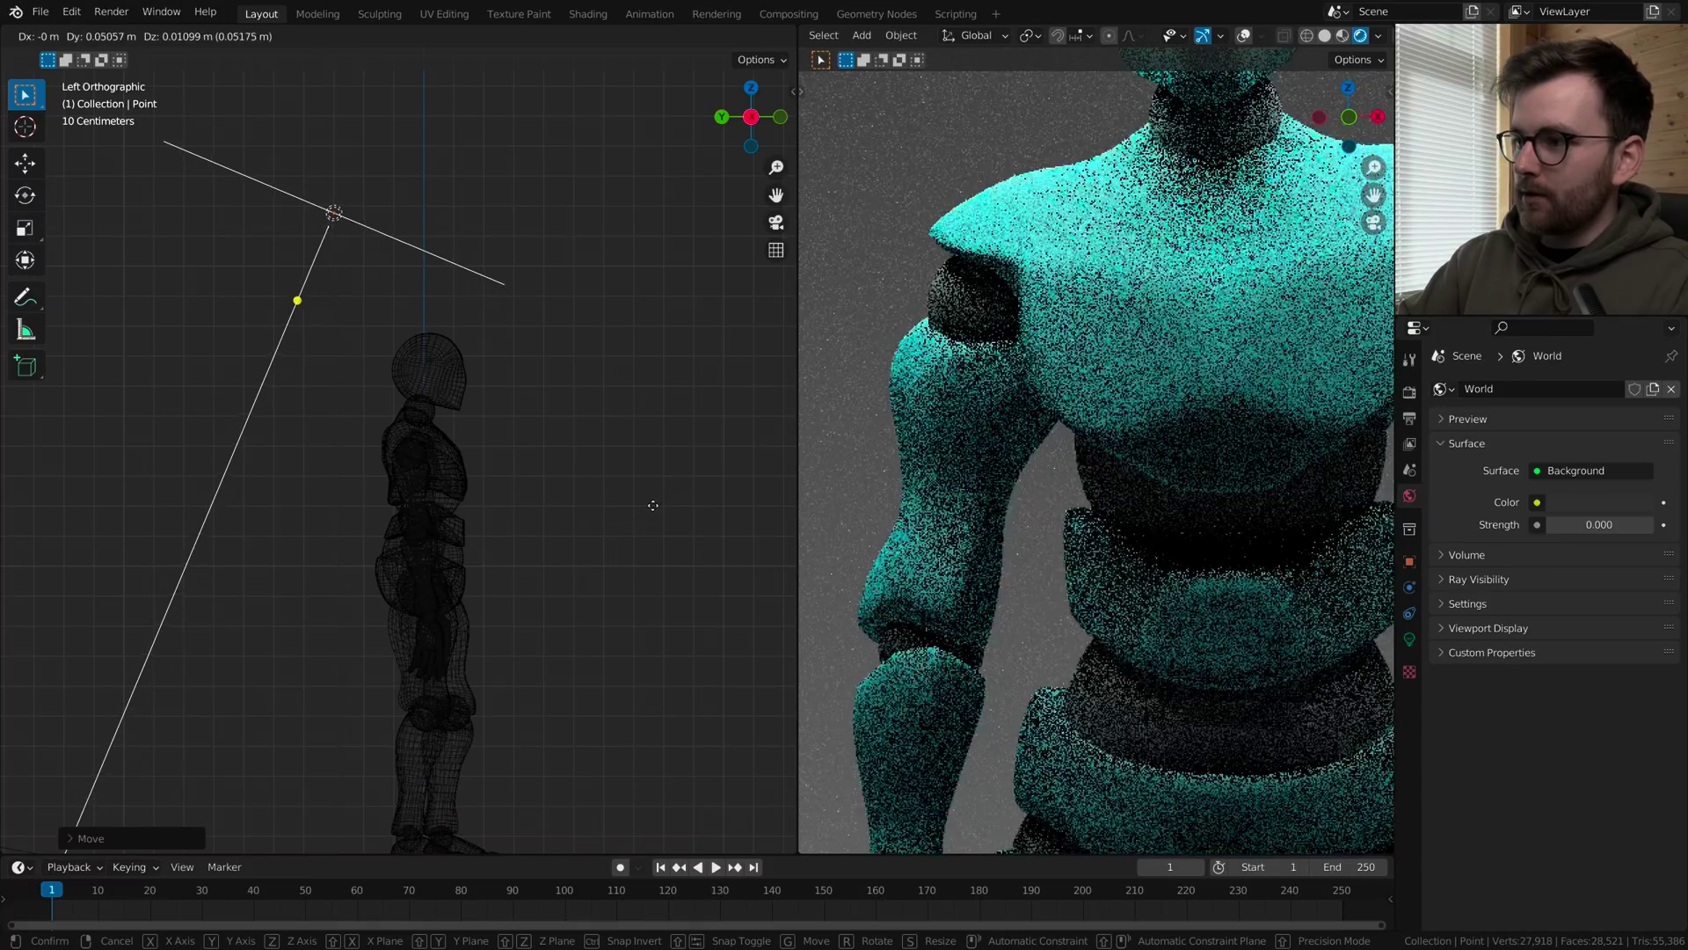
click(650, 508)
scroll(1081, 423, down, 4)
scroll(1131, 422, up, 6)
shift+middle_drag(968, 276, 1187, 607)
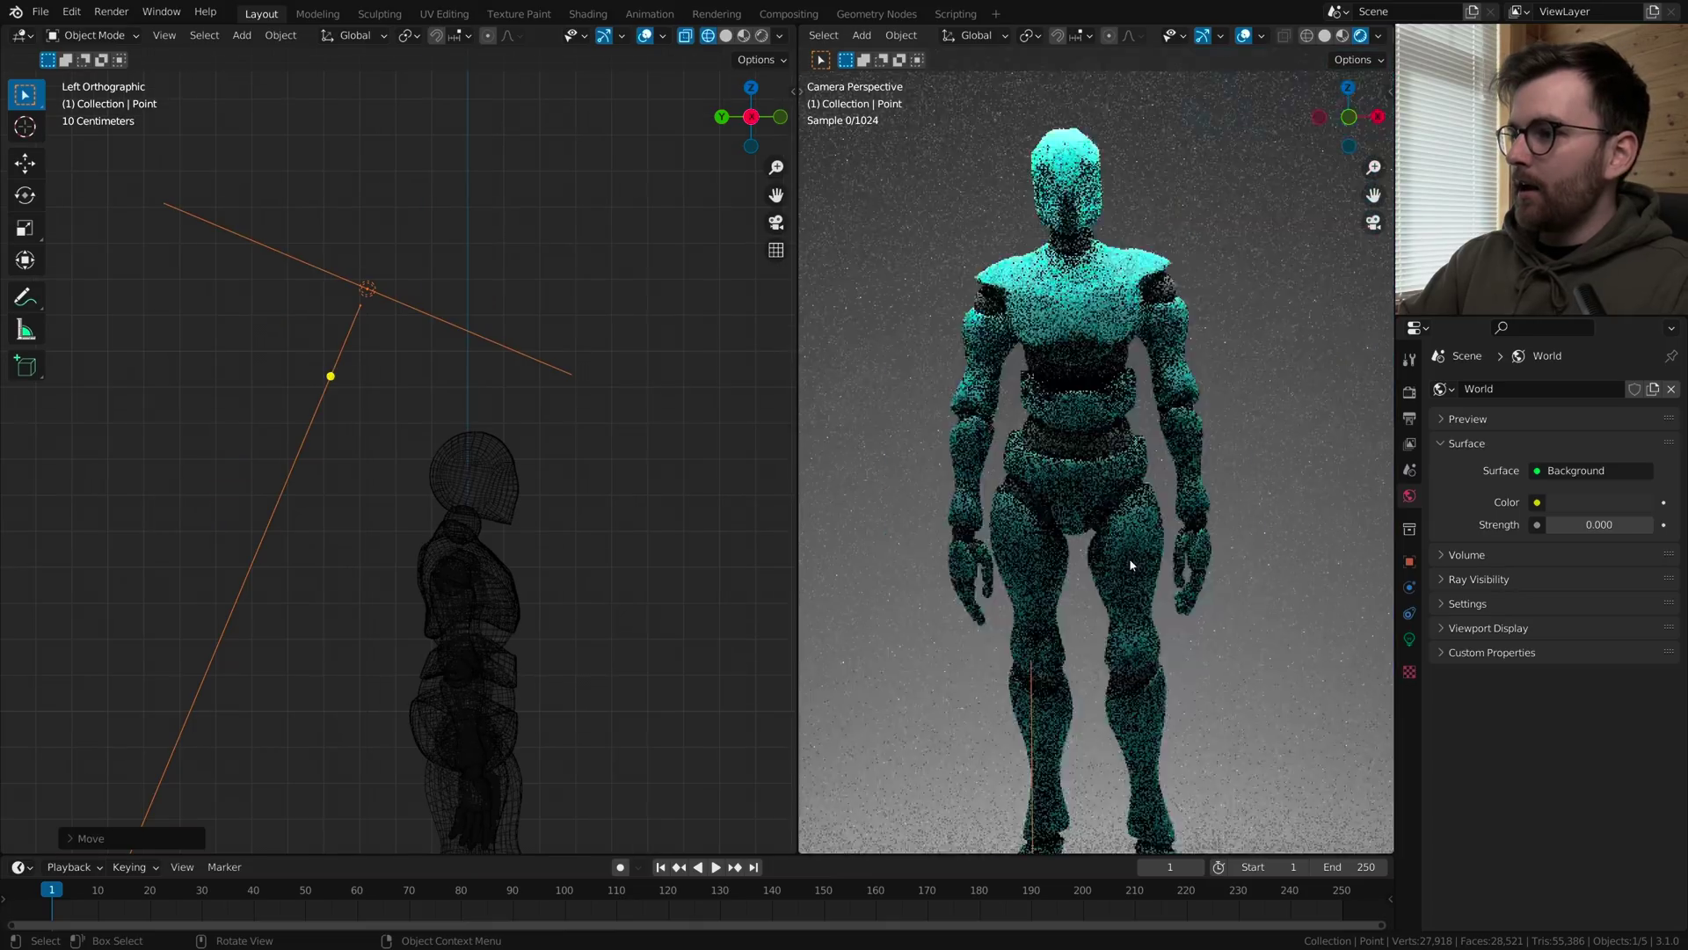
- Examine the figure's rendered torso and waist up close, and set the working viewport to solid shading
scroll(1131, 564, up, 8)
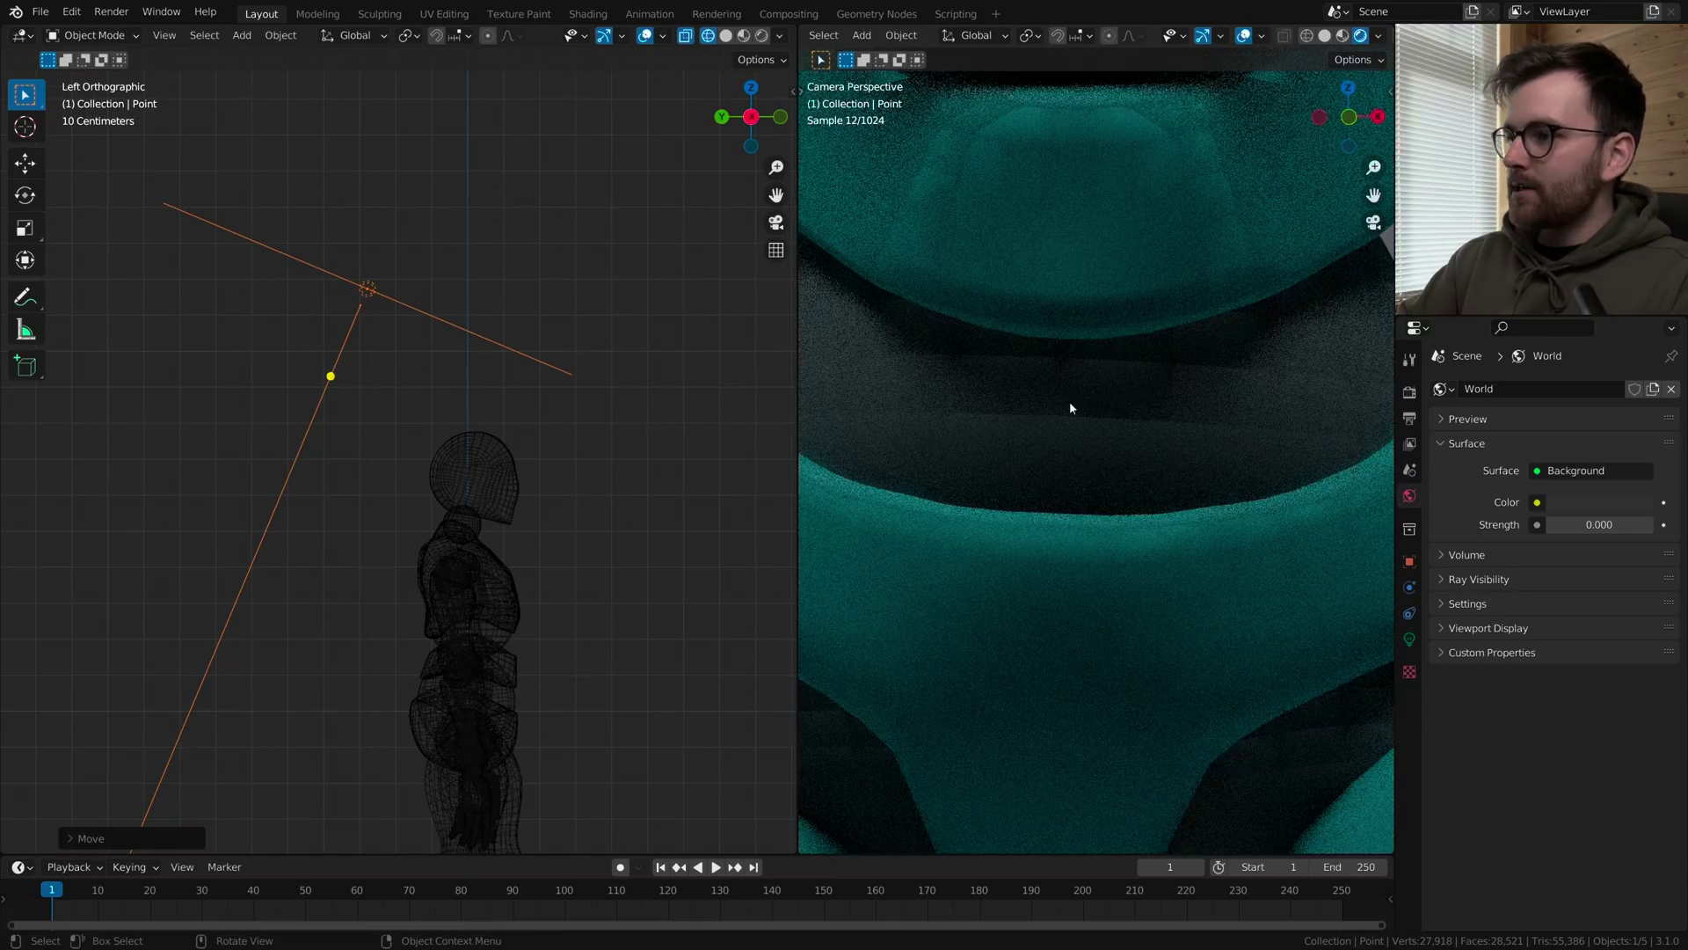
shift+middle_drag(1070, 285, 1069, 422)
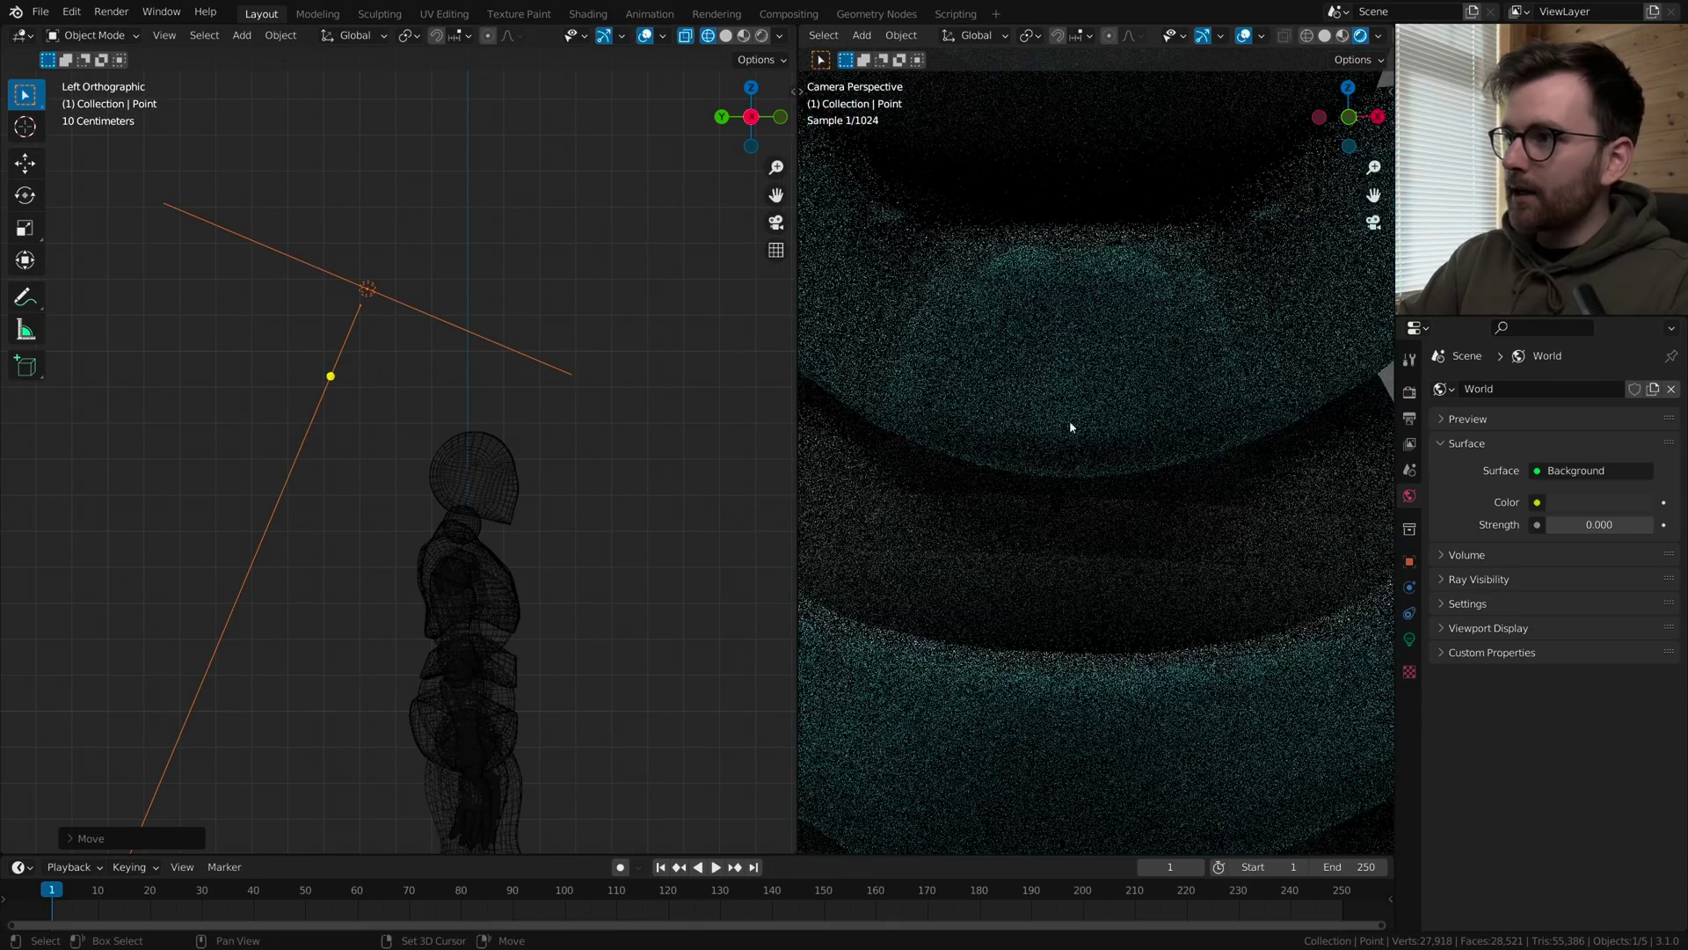
scroll(1062, 256, down, 5)
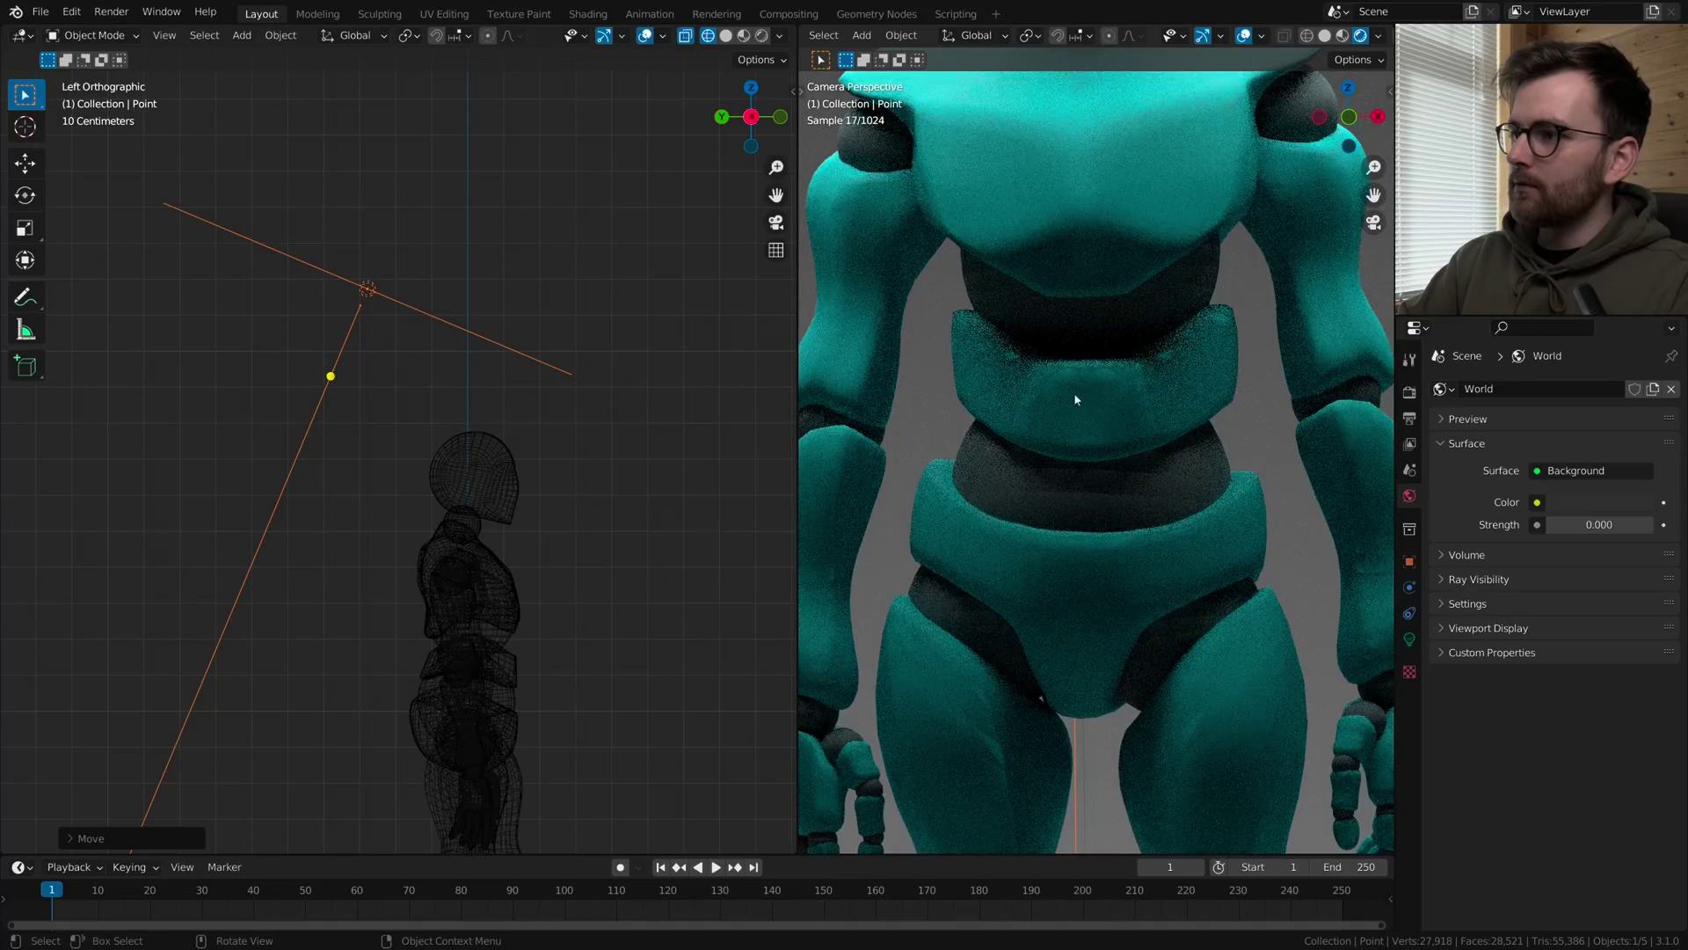
scroll(1078, 399, up, 6)
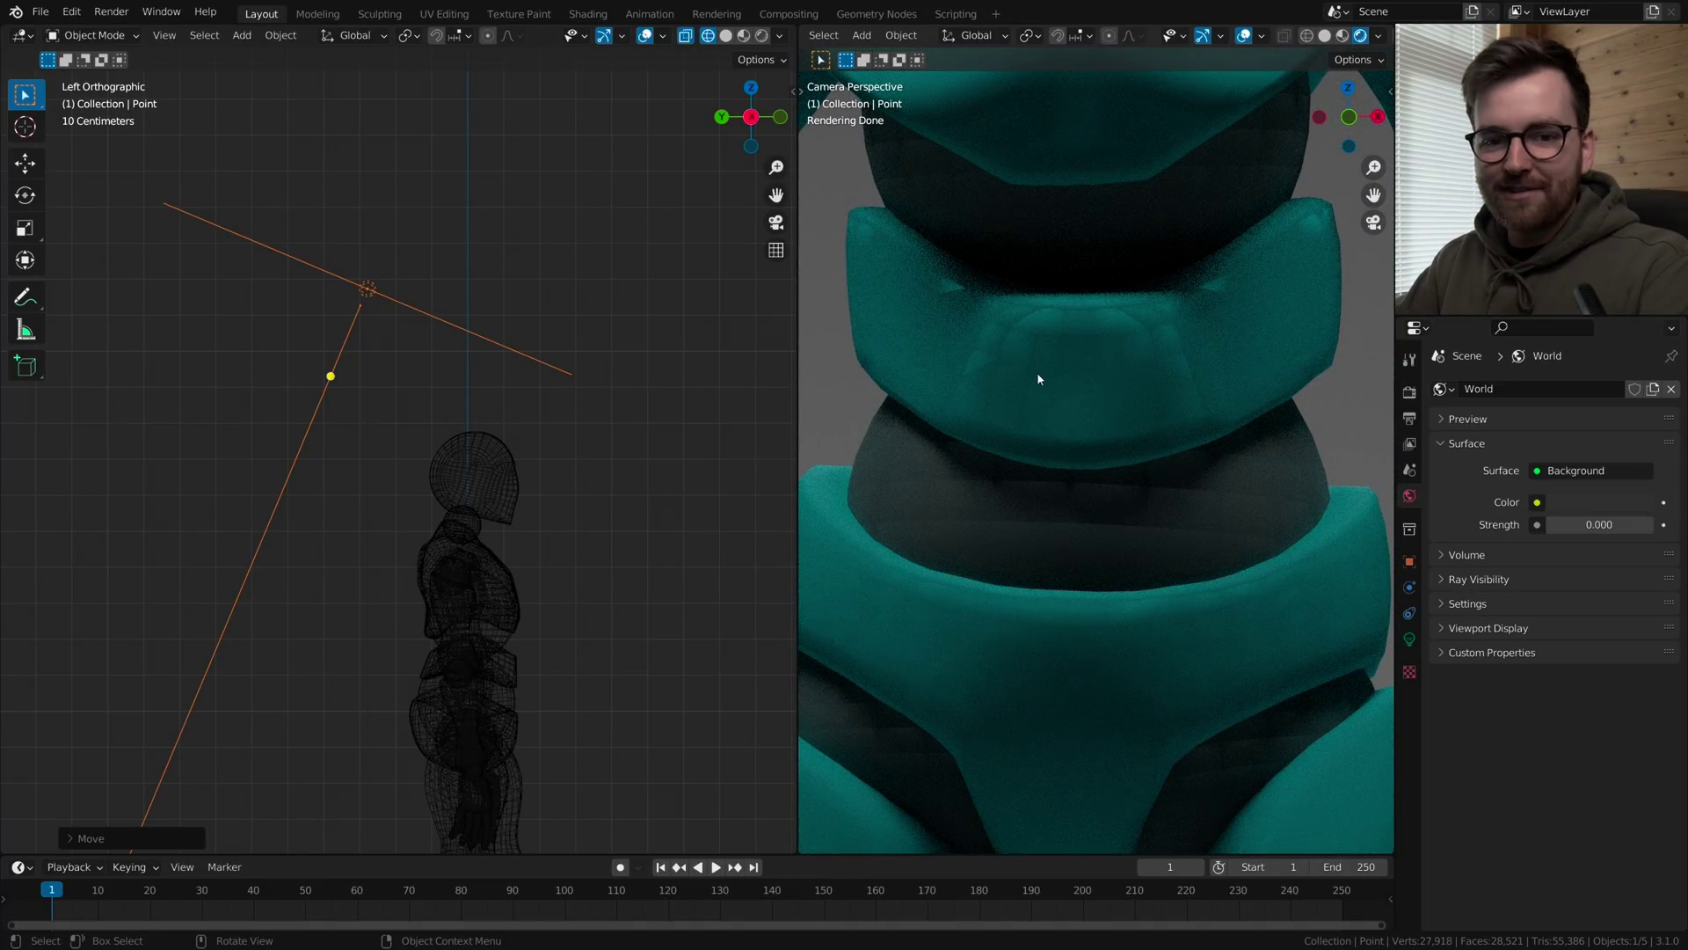
shift+middle_drag(612, 633, 606, 444)
scroll(607, 444, up, 1)
key(z)
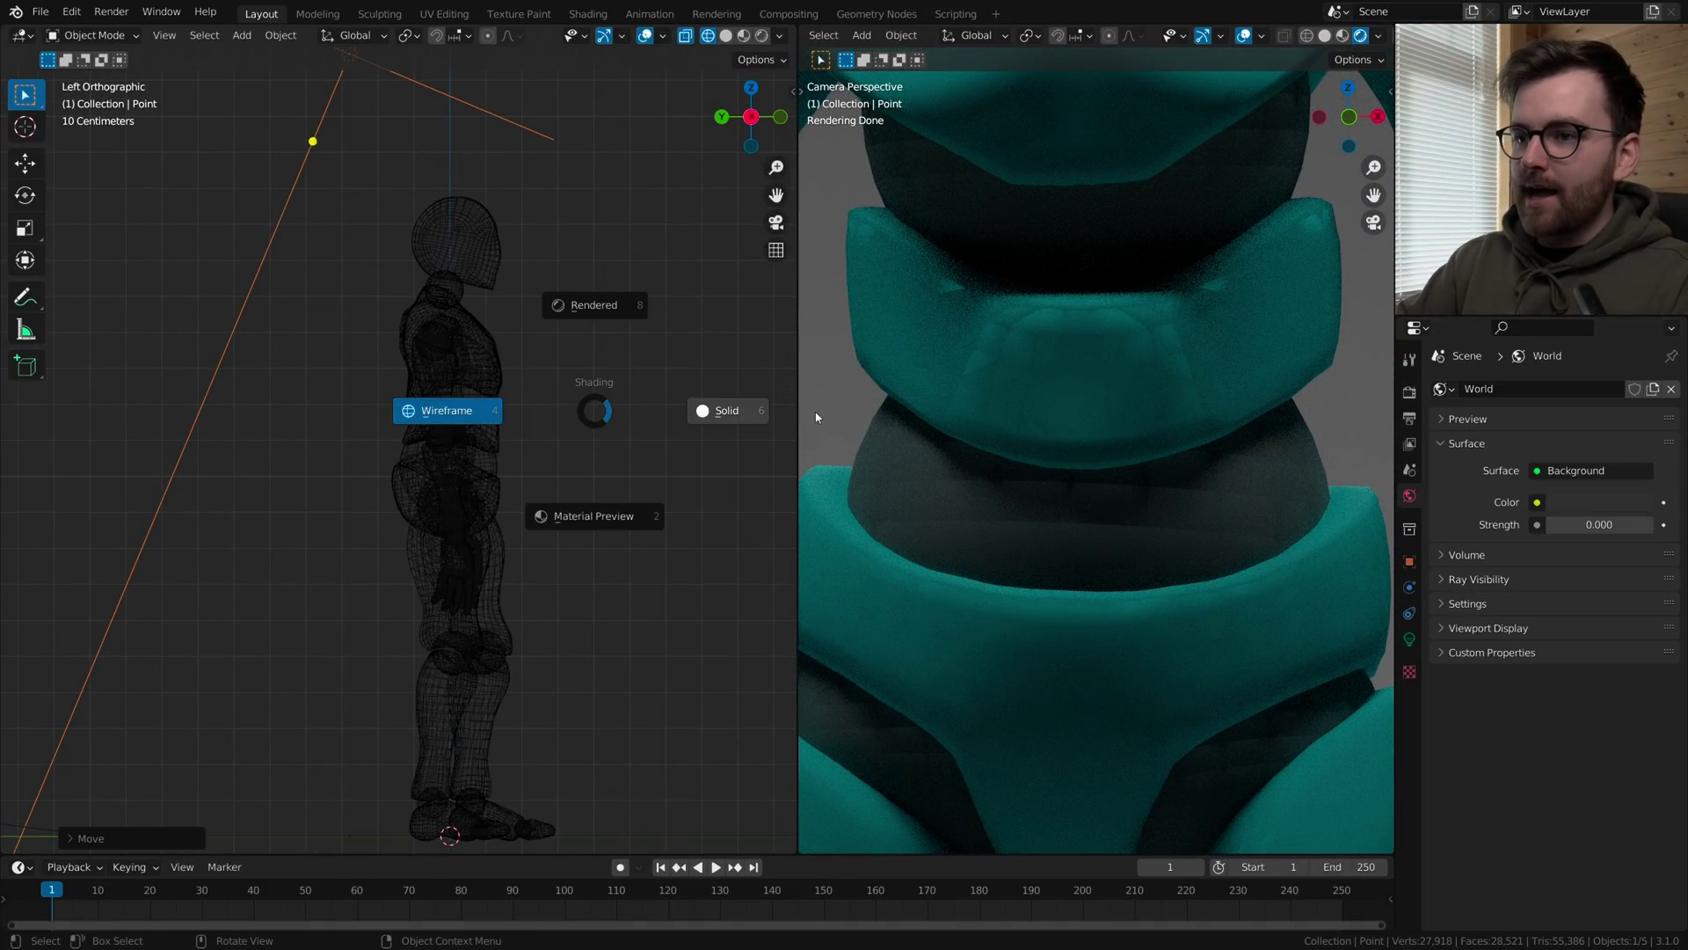
click(719, 410)
scroll(613, 591, up, 2)
mouse_move(613, 591)
shift+middle_down()
mouse_move(590, 503)
mouse_move(437, 543)
mouse_move(588, 456)
shift+middle_up()
- Add a level 1 Subdivision modifier to the figure's surface mesh and set its render level to 1
click(376, 322)
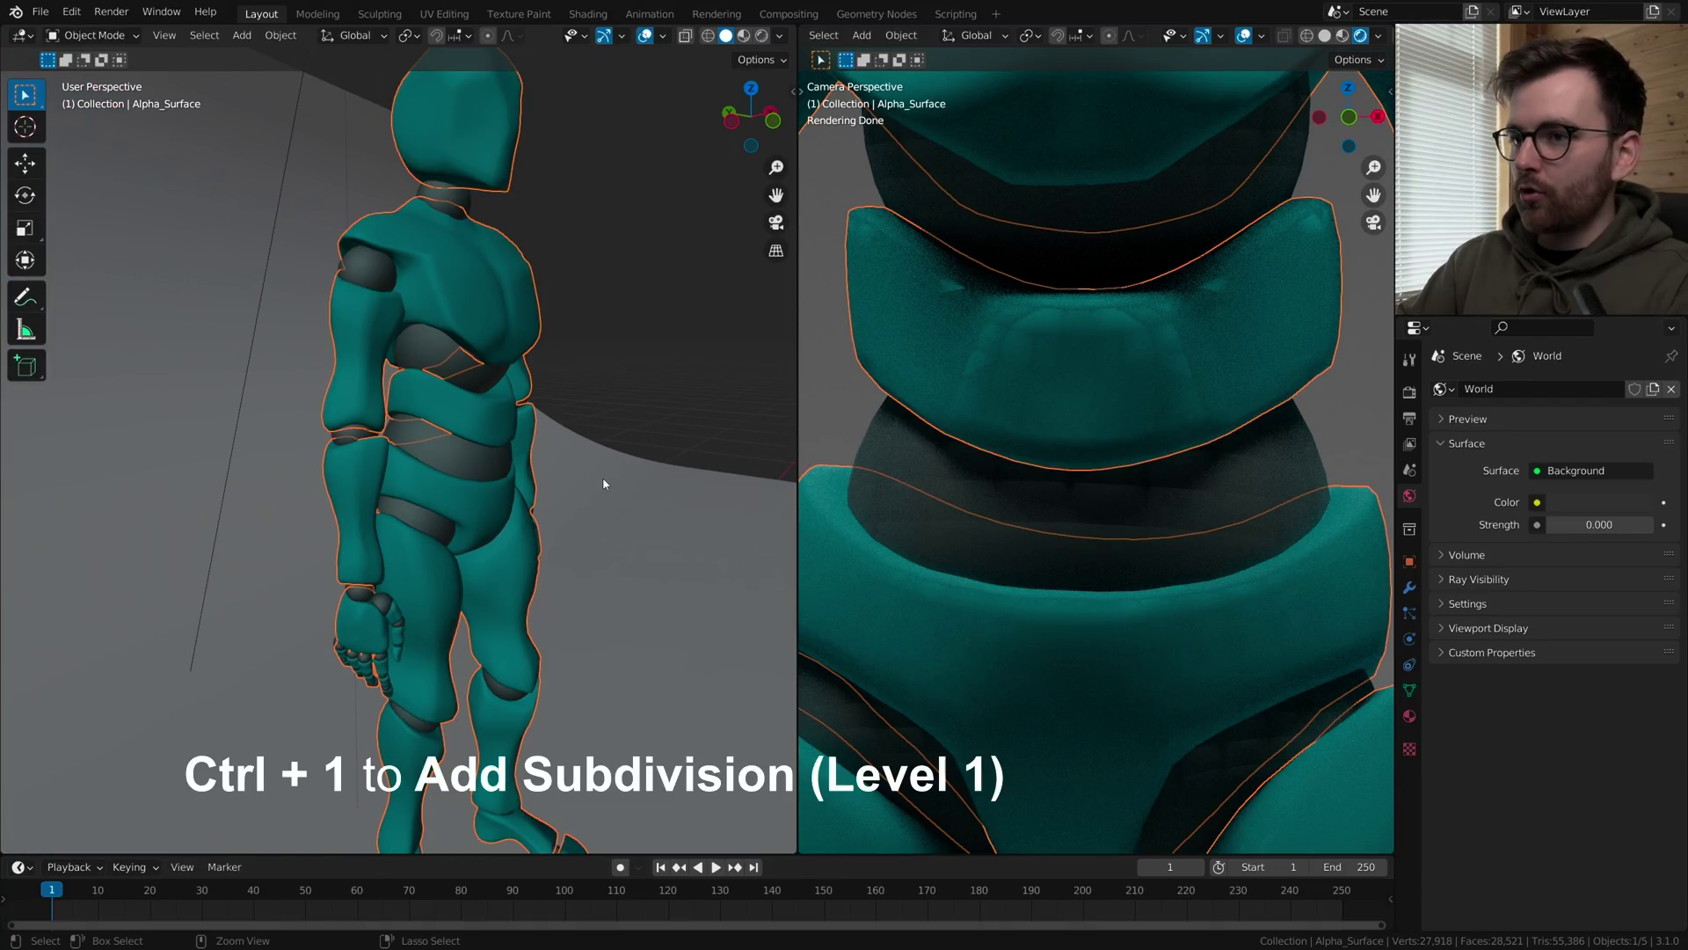
key(ctrl+1)
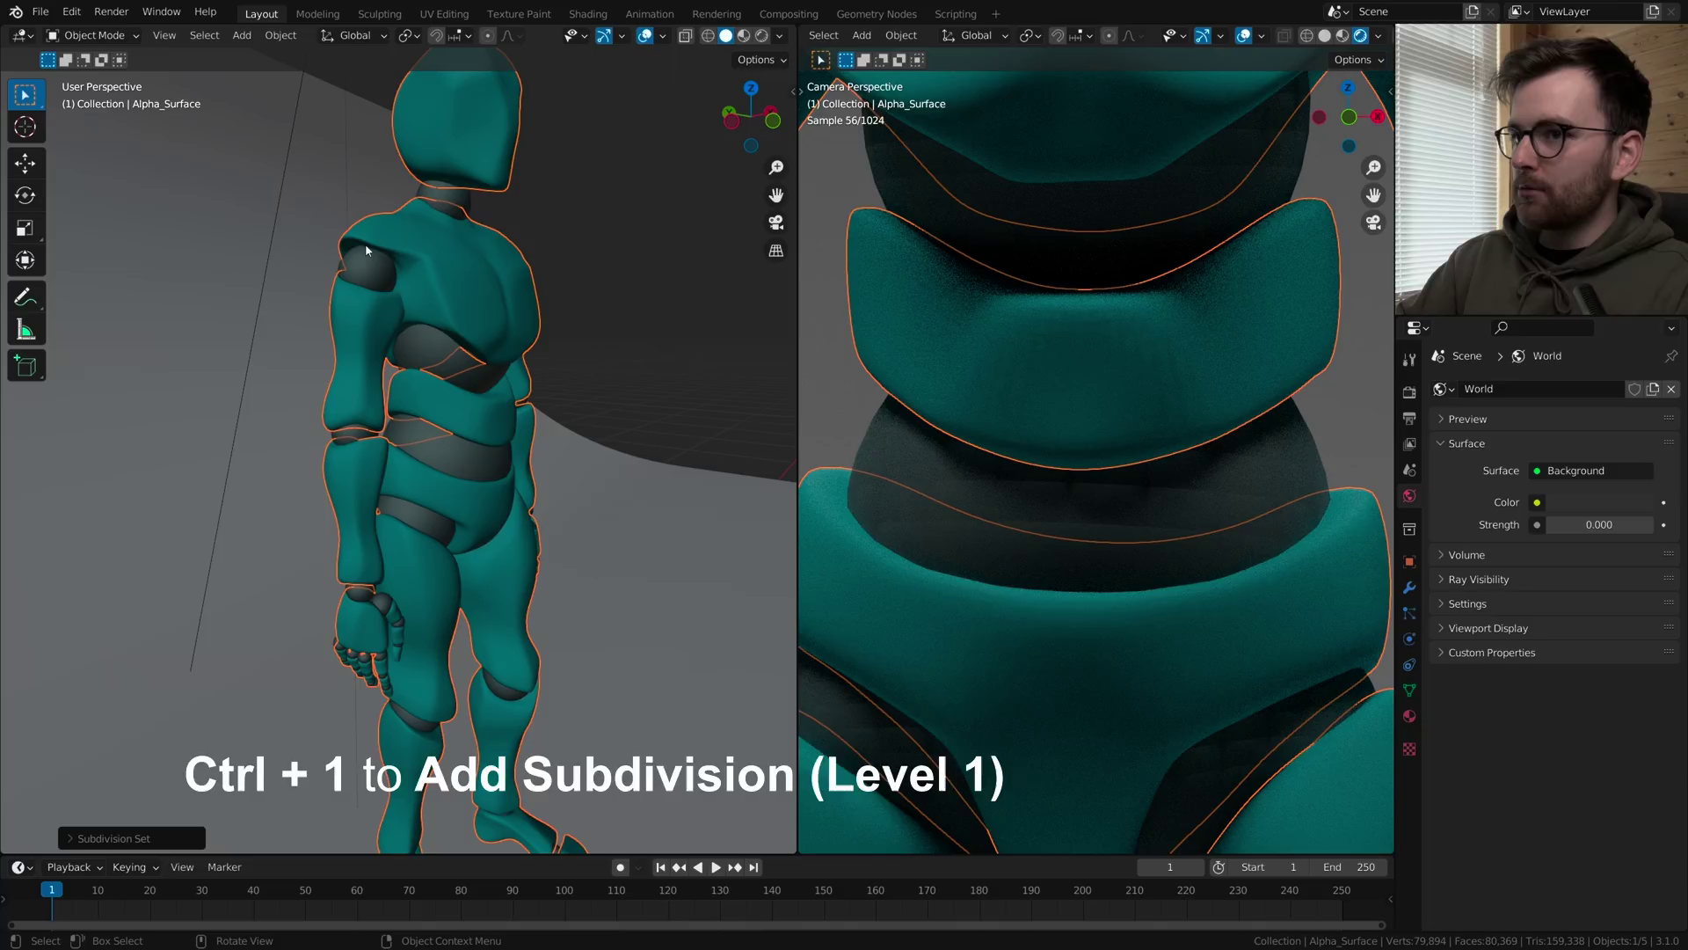
click(1409, 588)
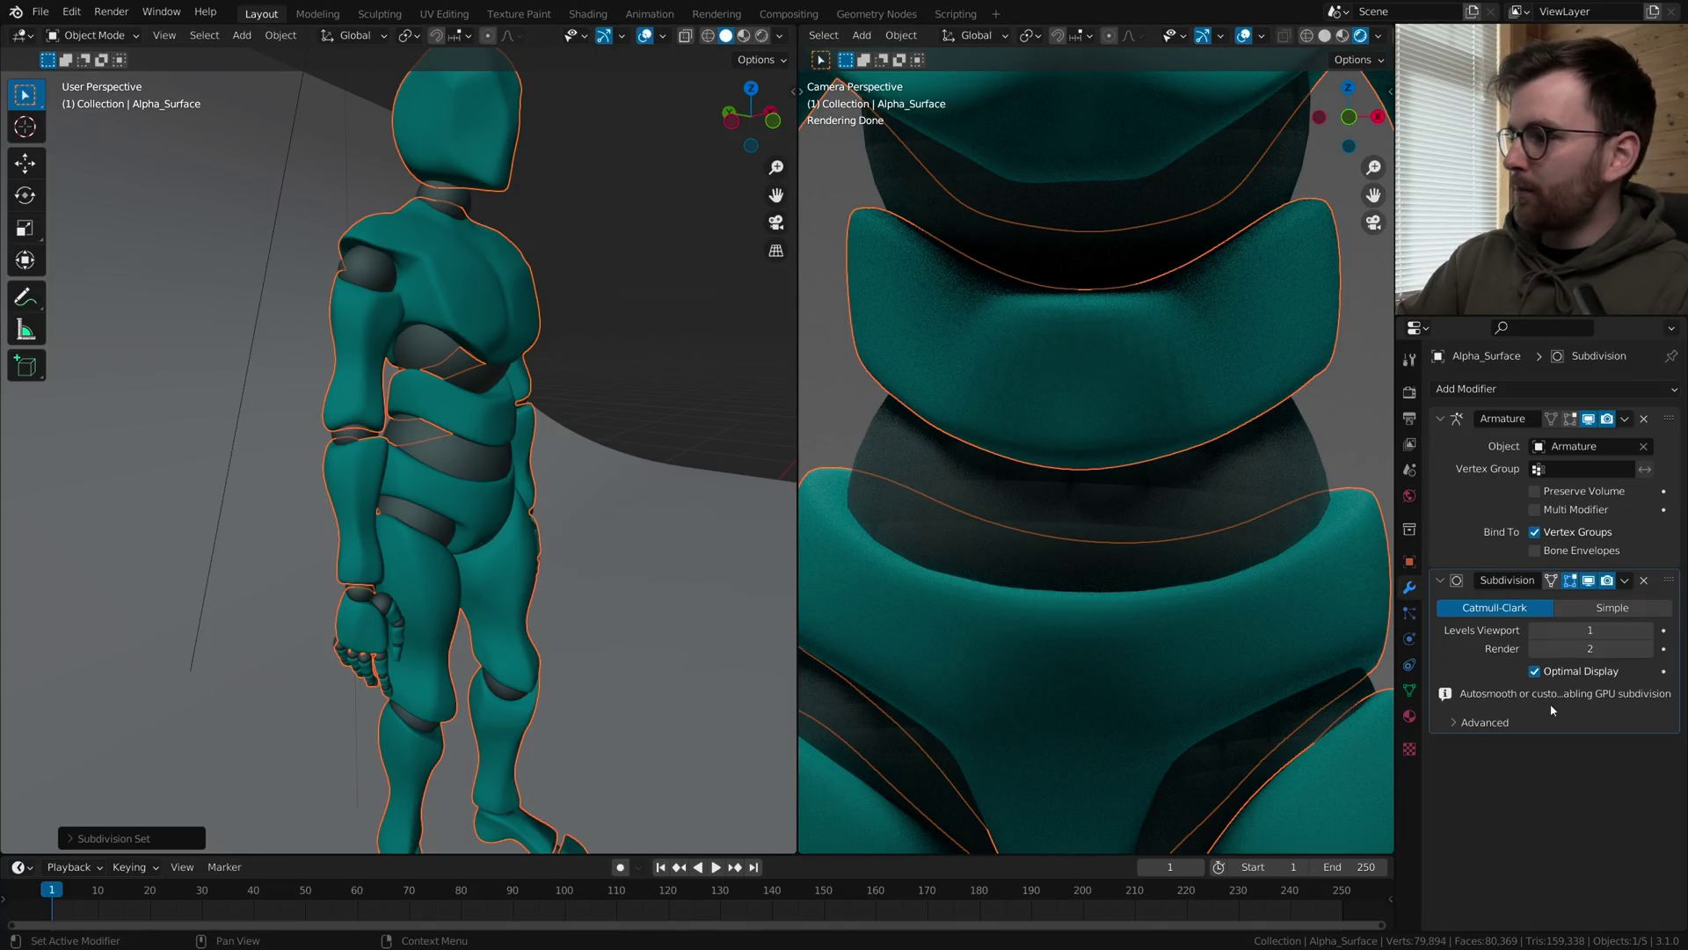
click(1534, 648)
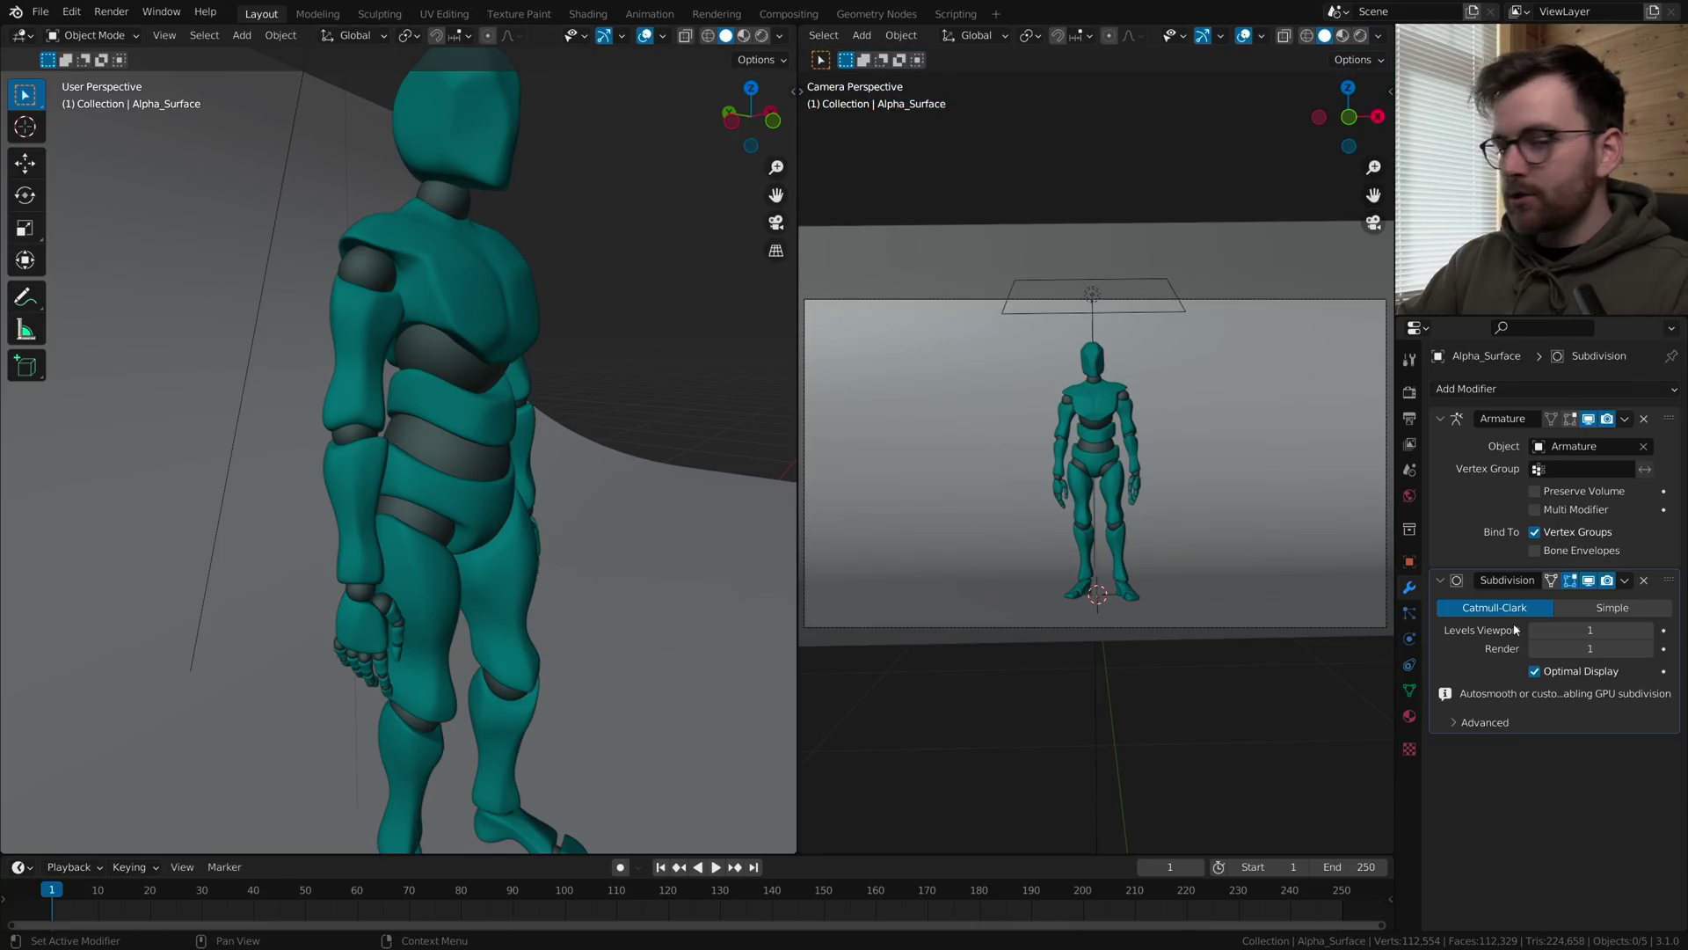
- Set the render max samples to 256 and render the image
click(1409, 392)
double_click(1602, 656)
text(256)
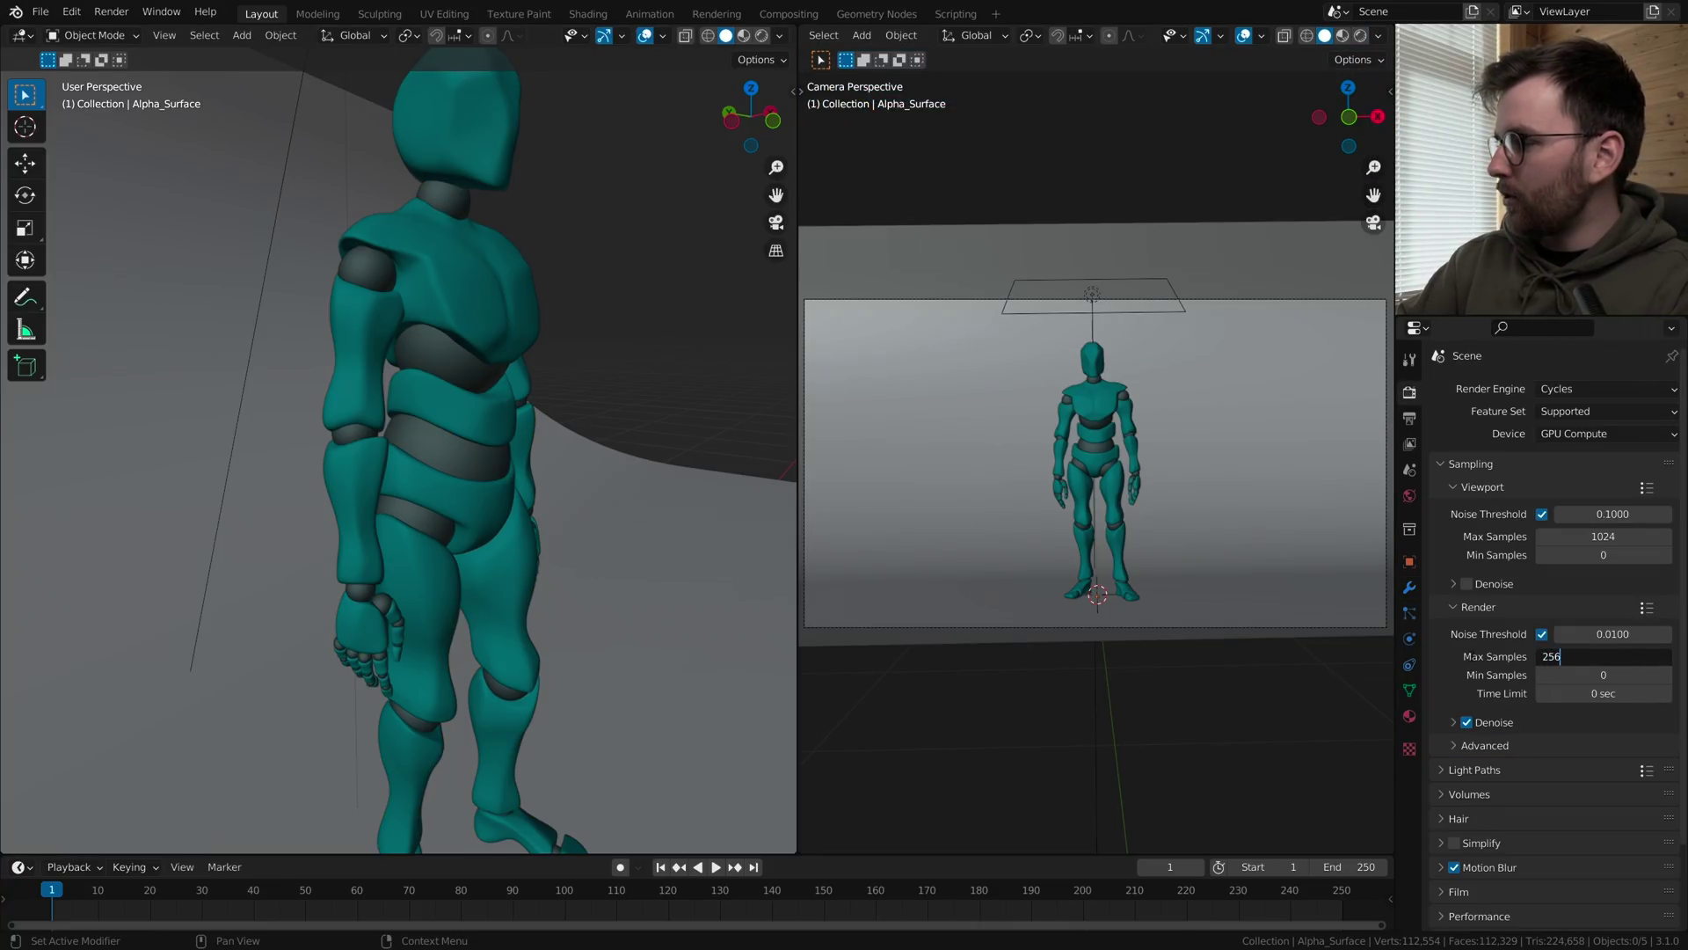
key(Return)
click(112, 11)
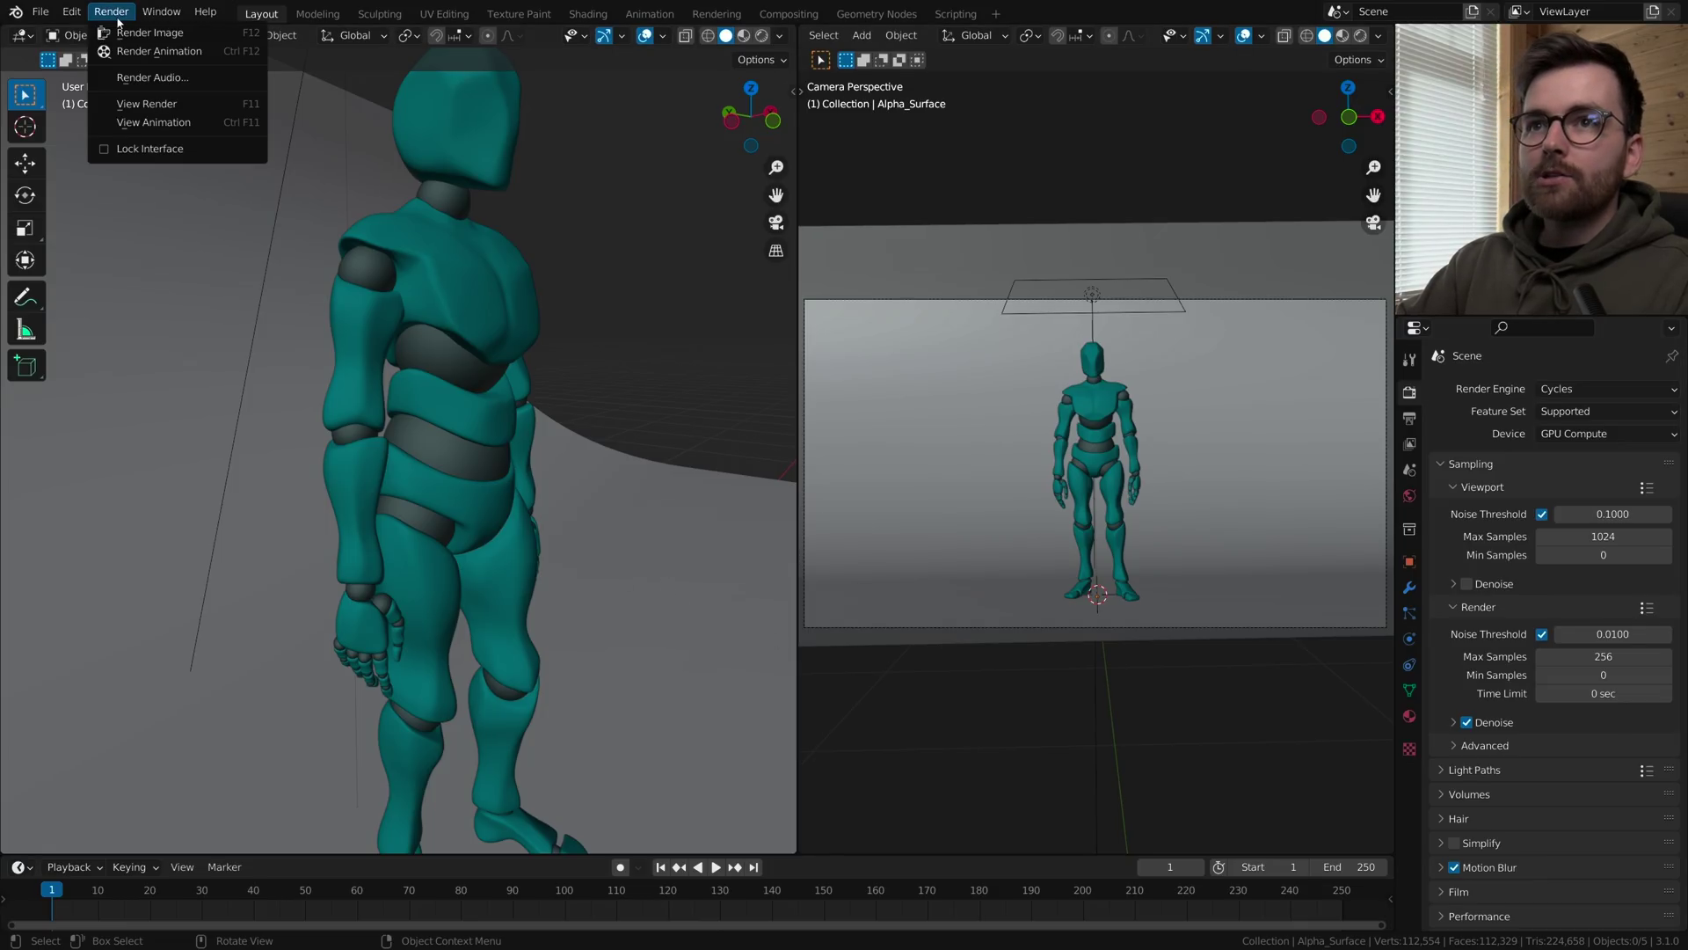
click(222, 37)
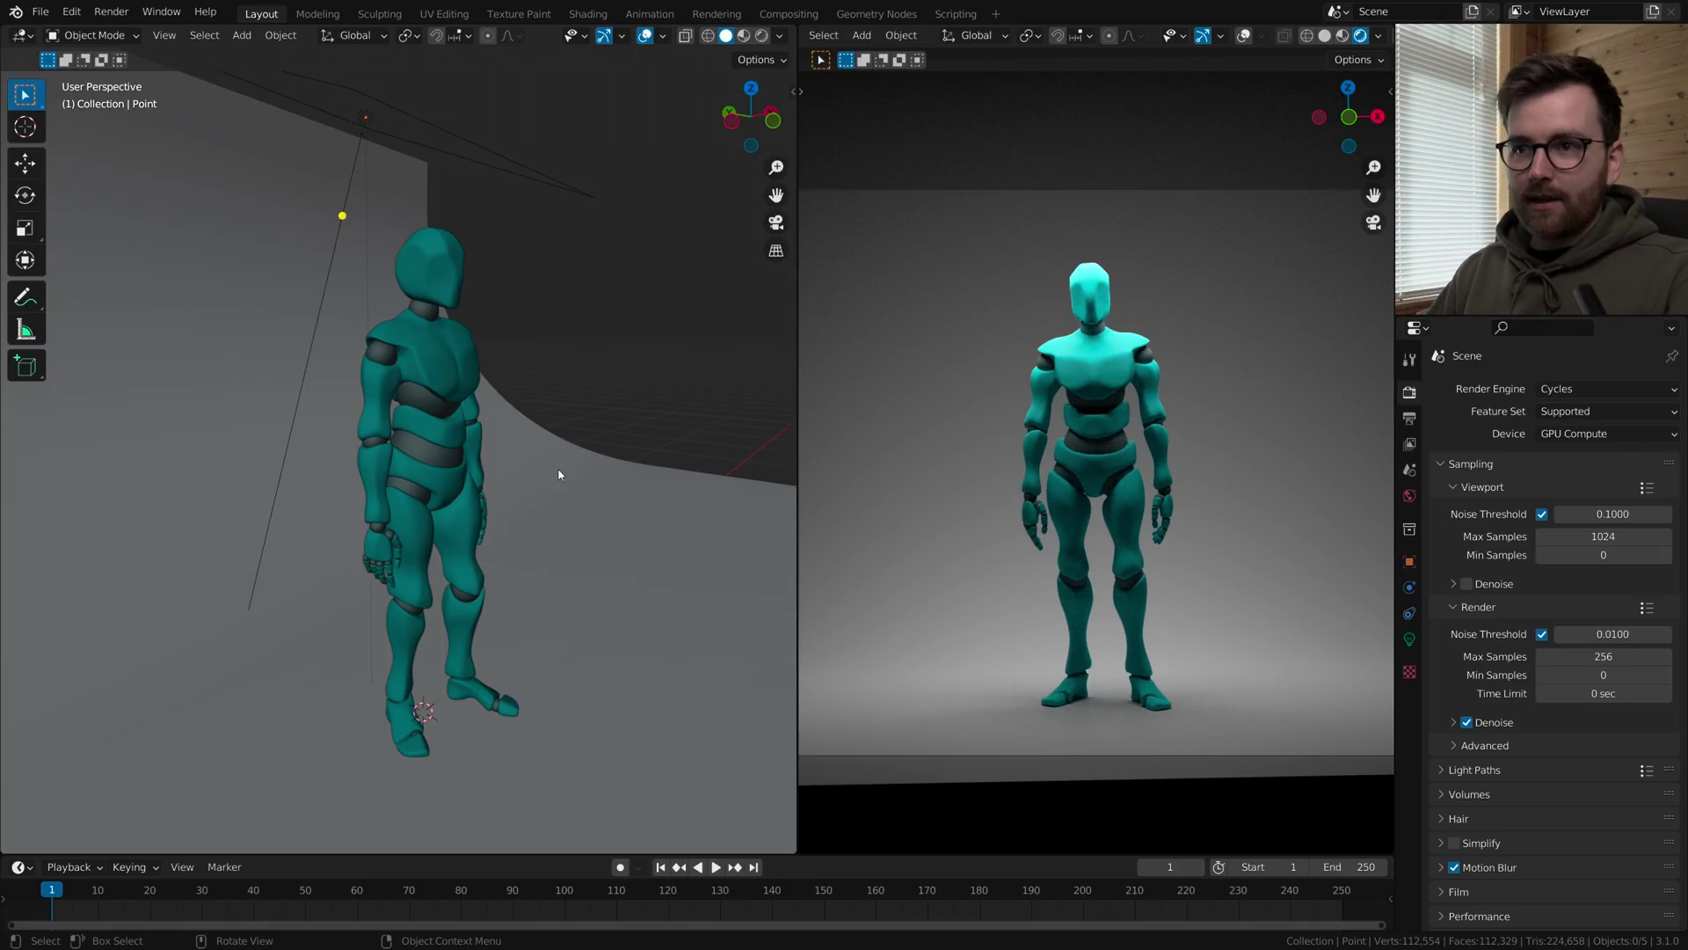
- Select the area light above the figure and look over the light, figure and backdrop together
click(394, 144)
scroll(599, 371, down, 5)
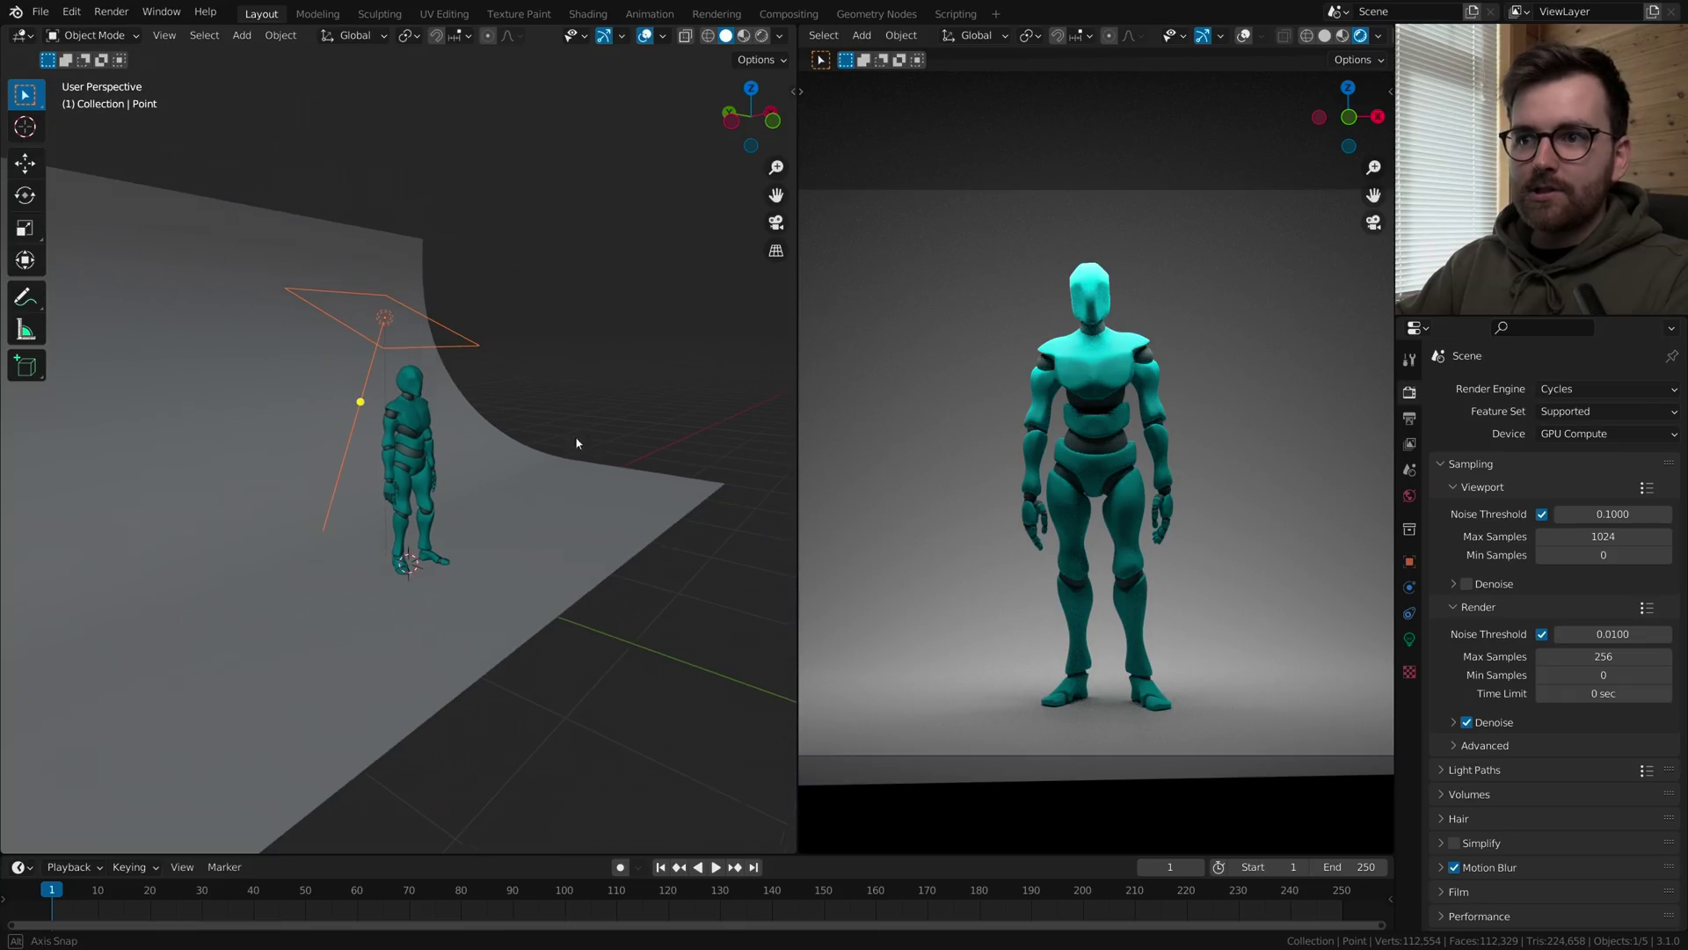
middle_drag(577, 441, 291, 439)
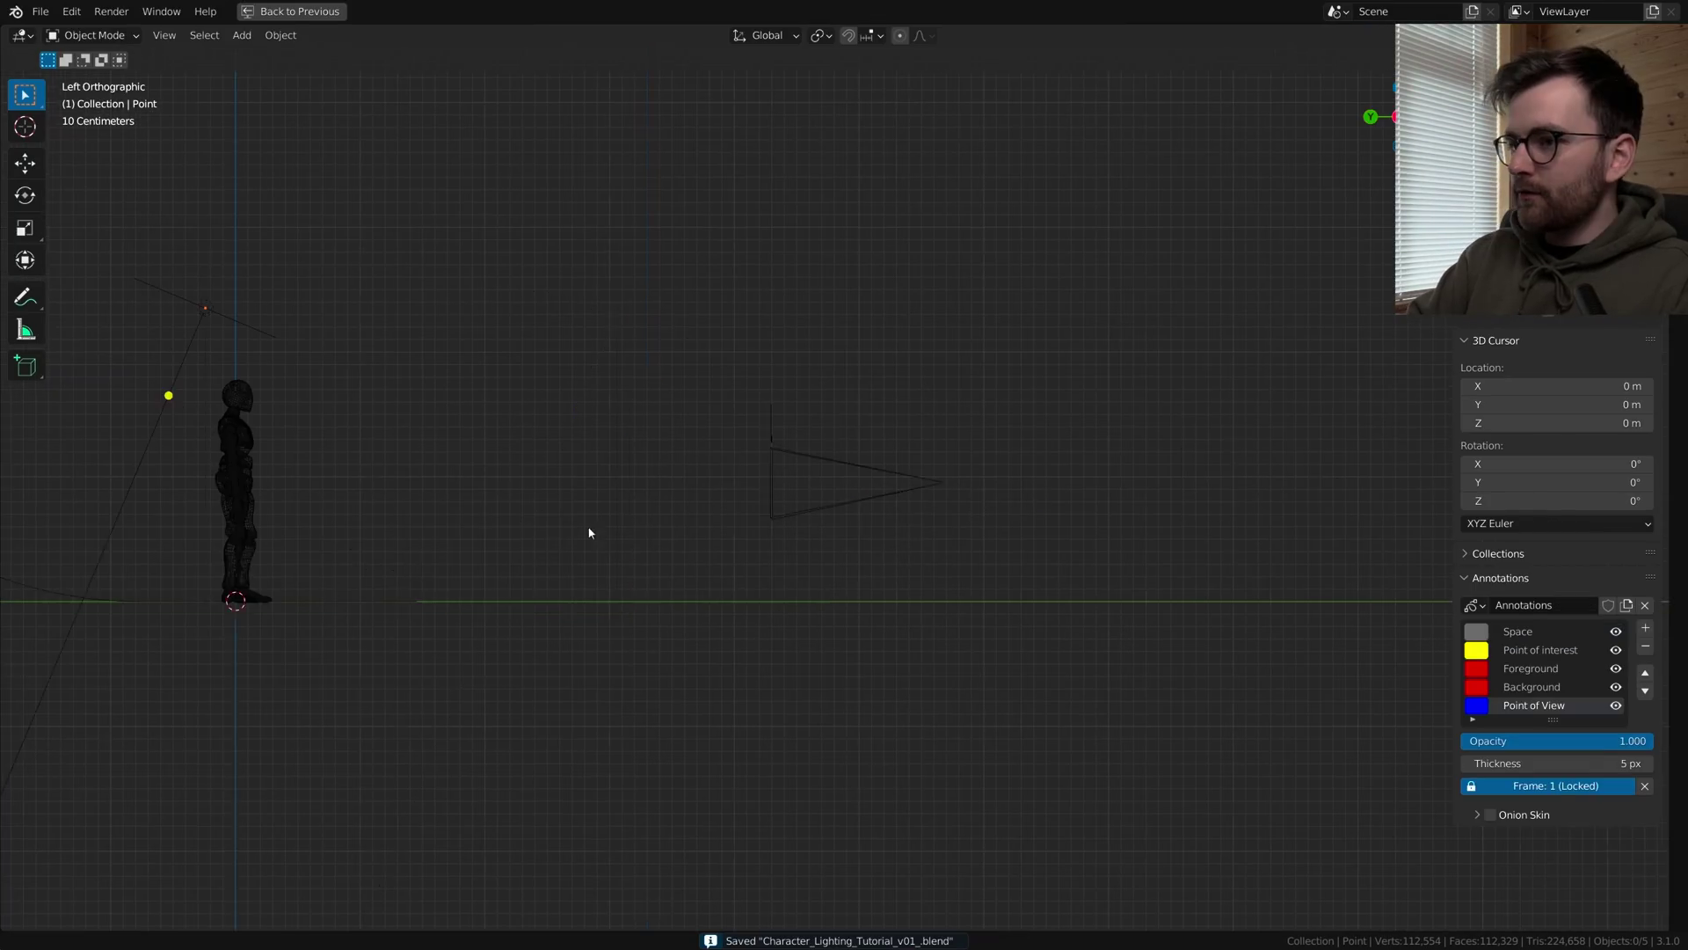
- Annotate the camera with a blue Point of View marker and the figure with a yellow Point of interest line and eye symbol, both below them
mouse_move(589, 531)
shift+middle_down()
mouse_move(765, 653)
mouse_move(830, 535)
mouse_move(829, 462)
shift+middle_up()
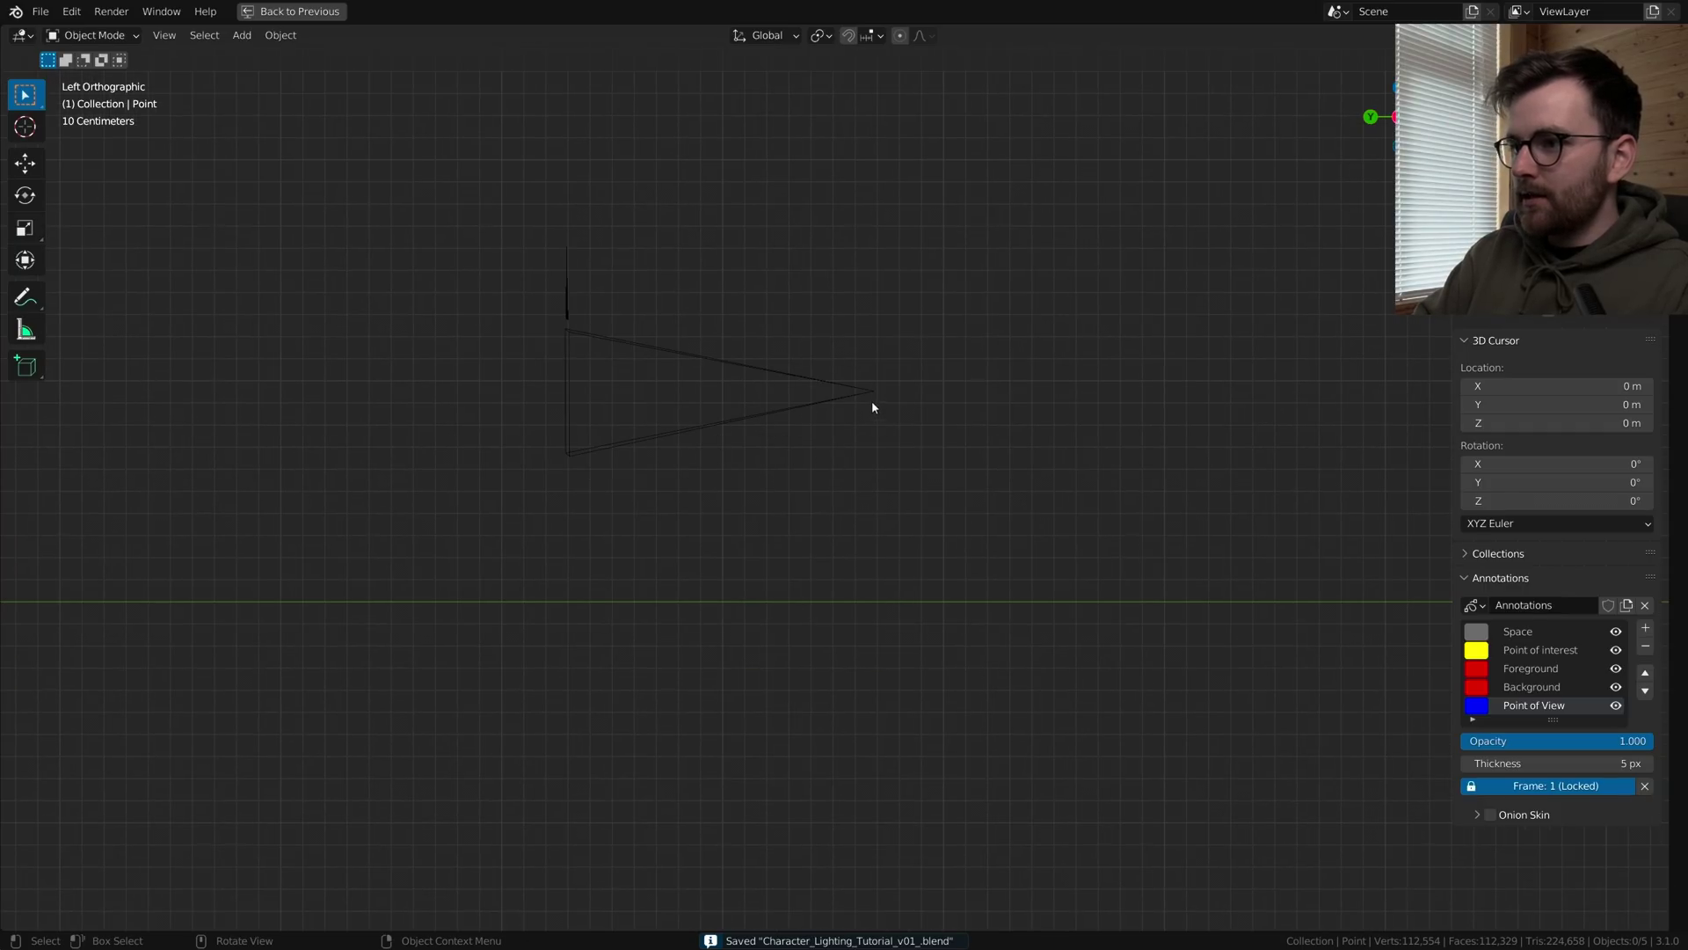
drag(873, 403, 875, 661)
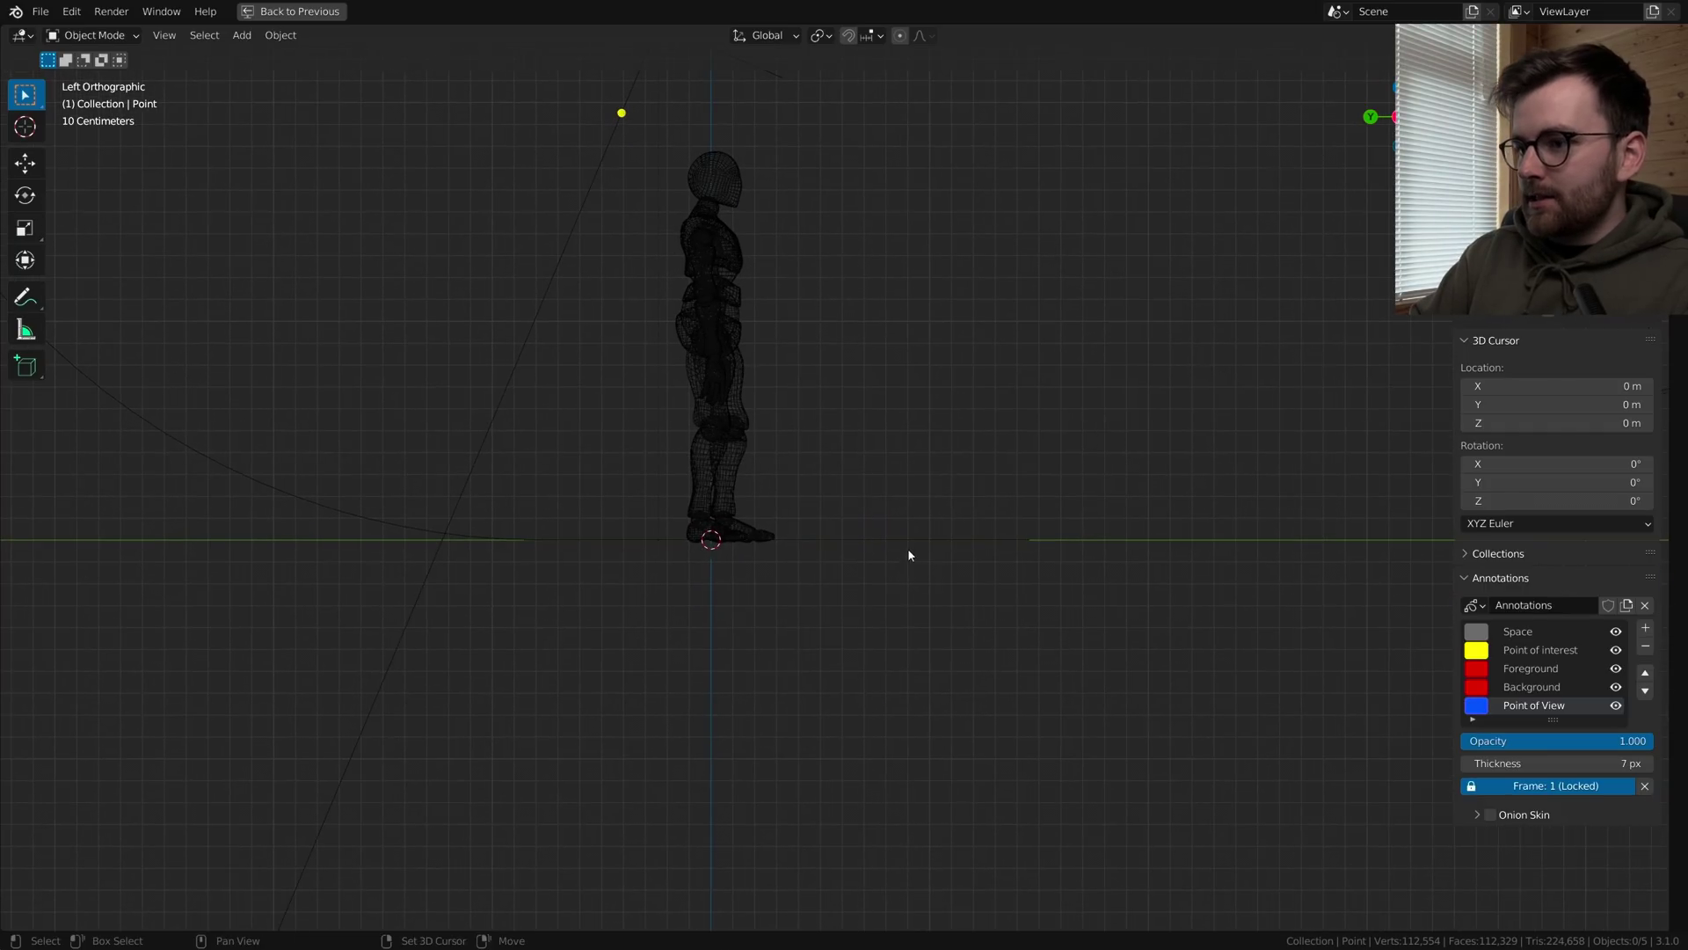
shift+middle_drag(907, 547, 863, 577)
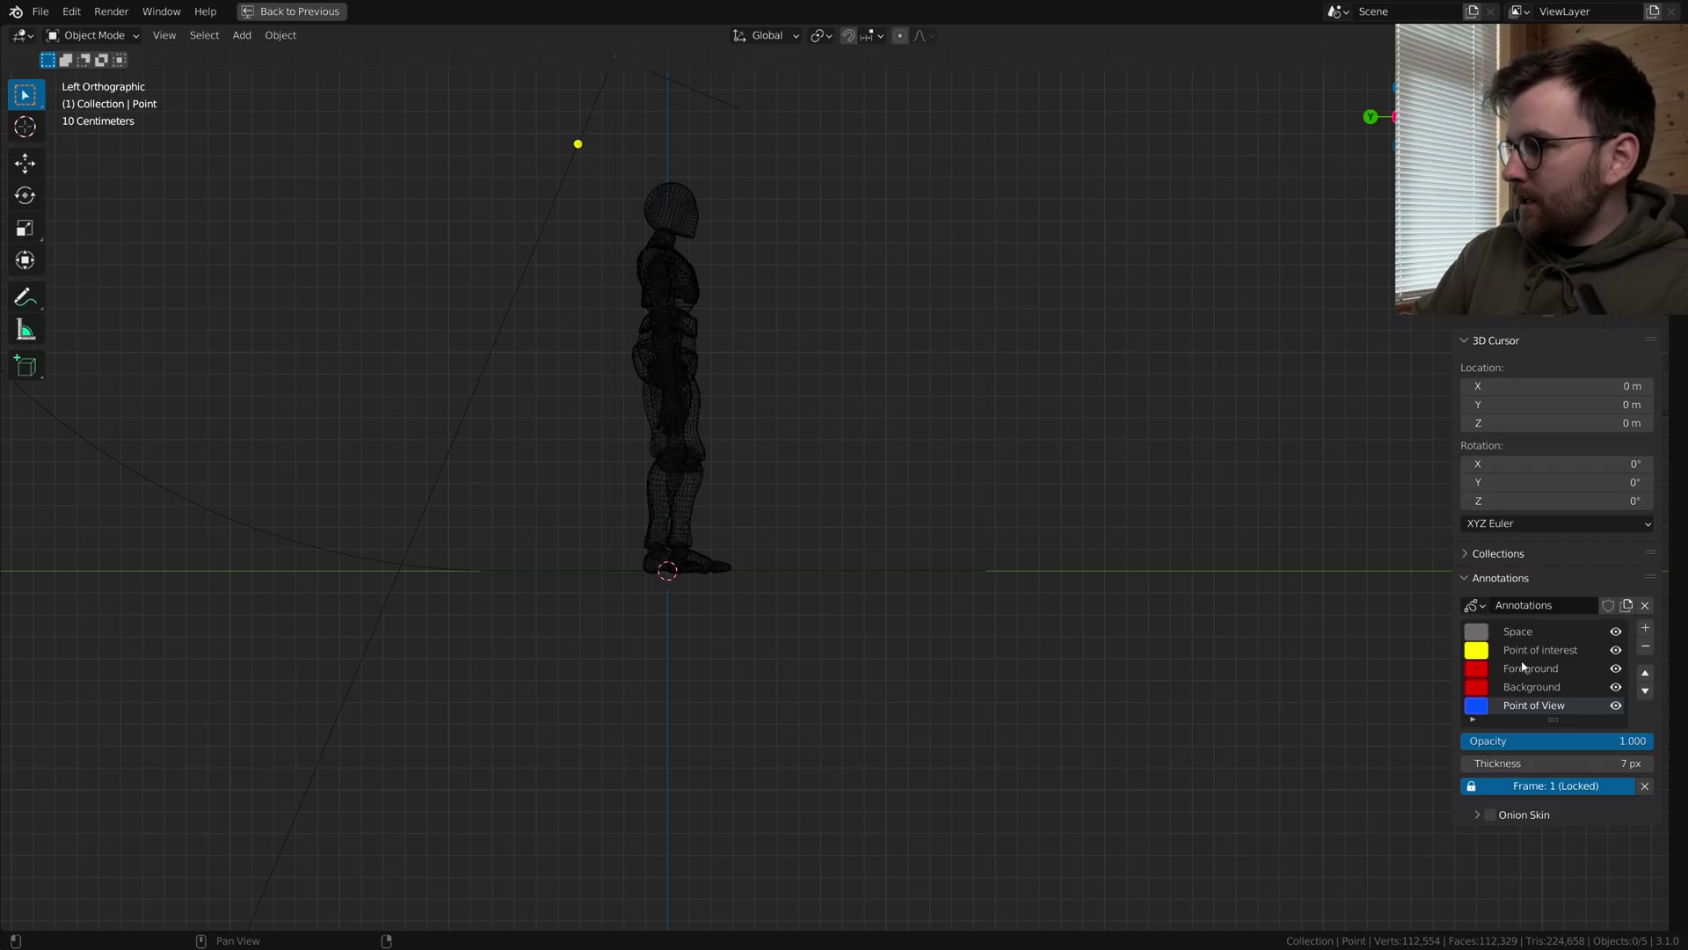
click(1540, 650)
mouse_move(668, 573)
mouse_down()
mouse_move(667, 677)
mouse_move(715, 708)
mouse_move(642, 694)
mouse_move(661, 724)
mouse_up()
- On the Background annotation layer, draw a red vertical line at the backdrop with a picture icon below it
scroll(1288, 701, down, 2)
click(1531, 686)
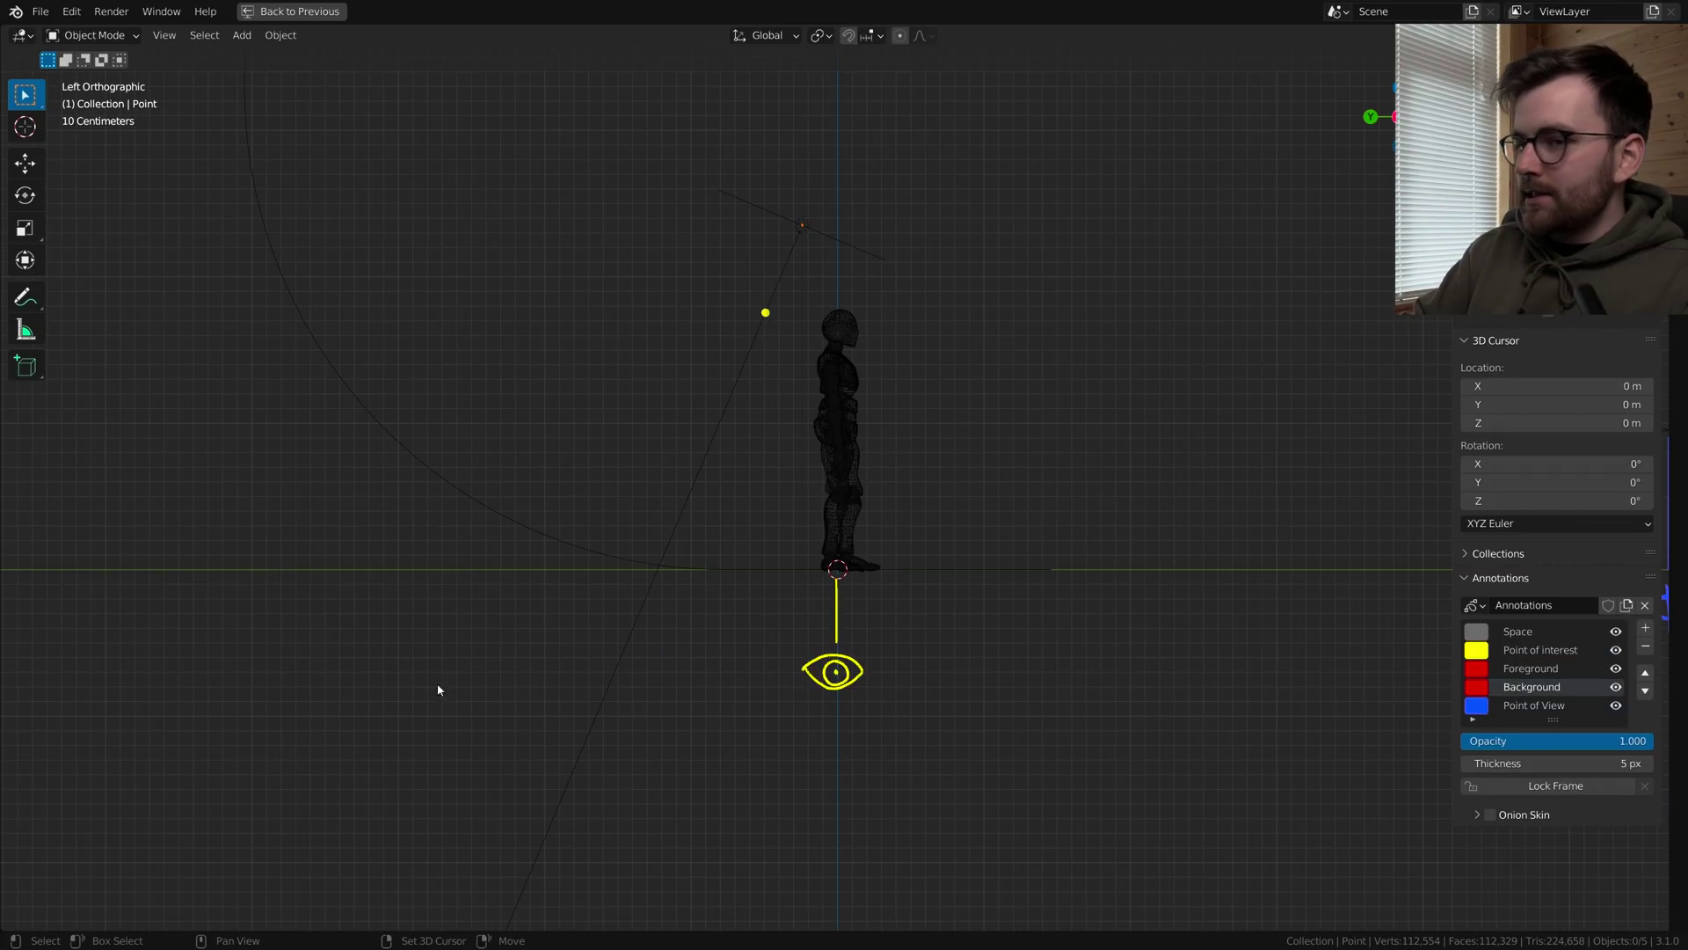
shift+middle_drag(379, 602, 595, 630)
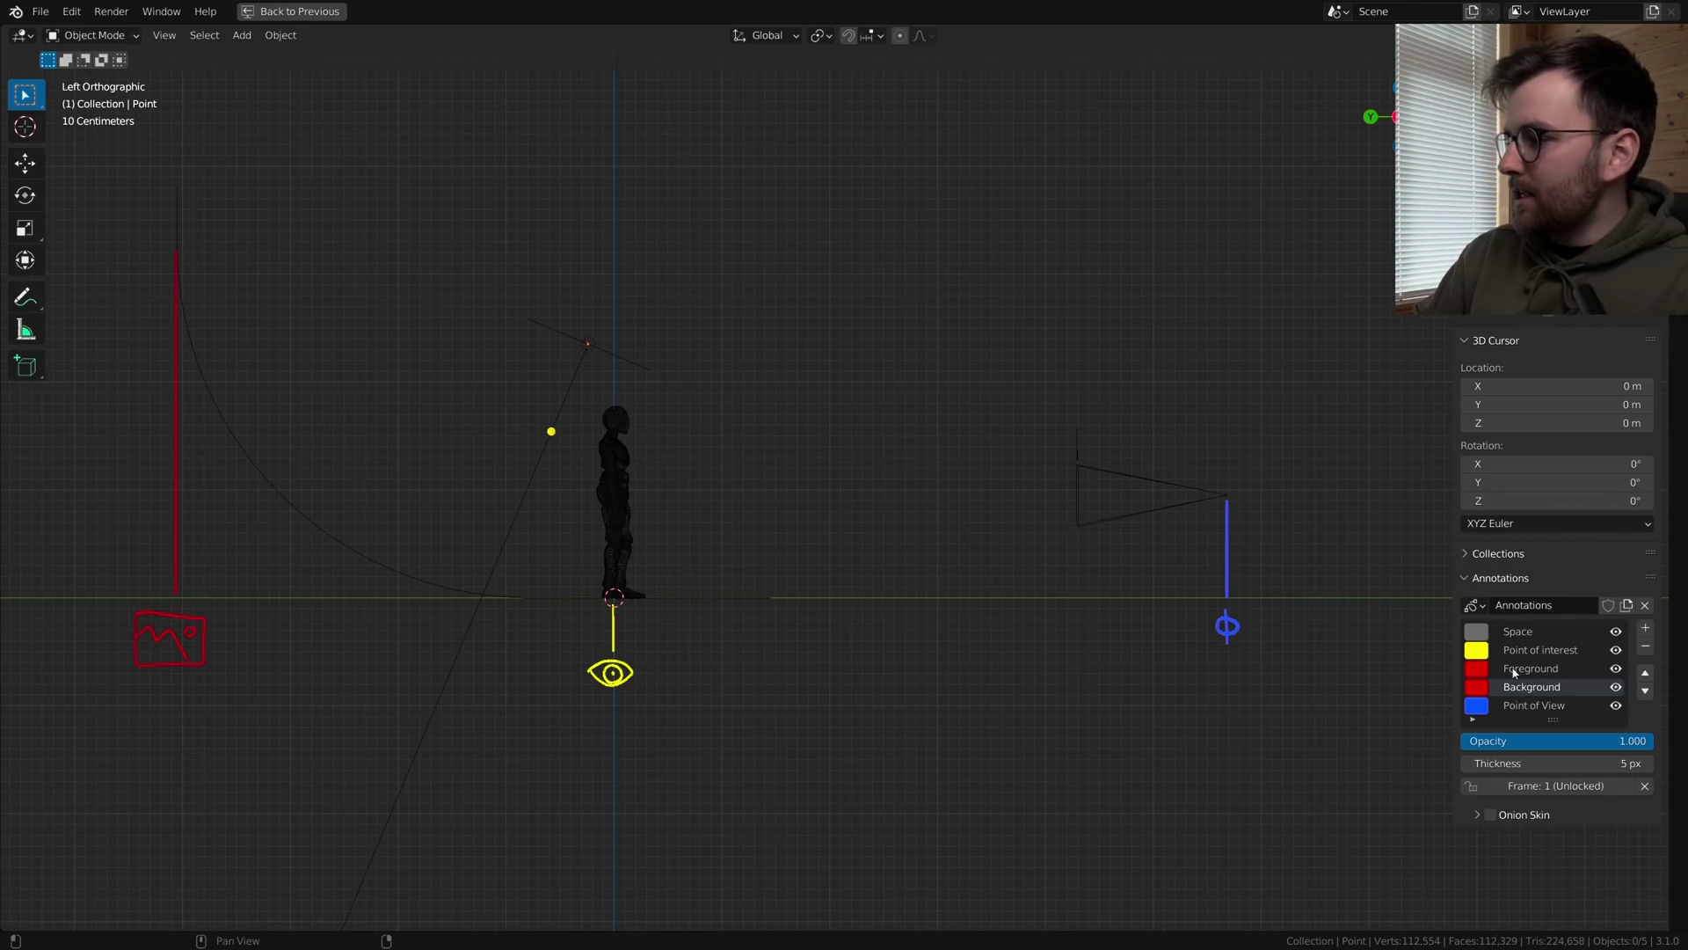
- Sketch a red framed icon with a short line between figure and camera on the Foreground annotation layer, and hide that layer
click(1519, 670)
drag(890, 634, 912, 668)
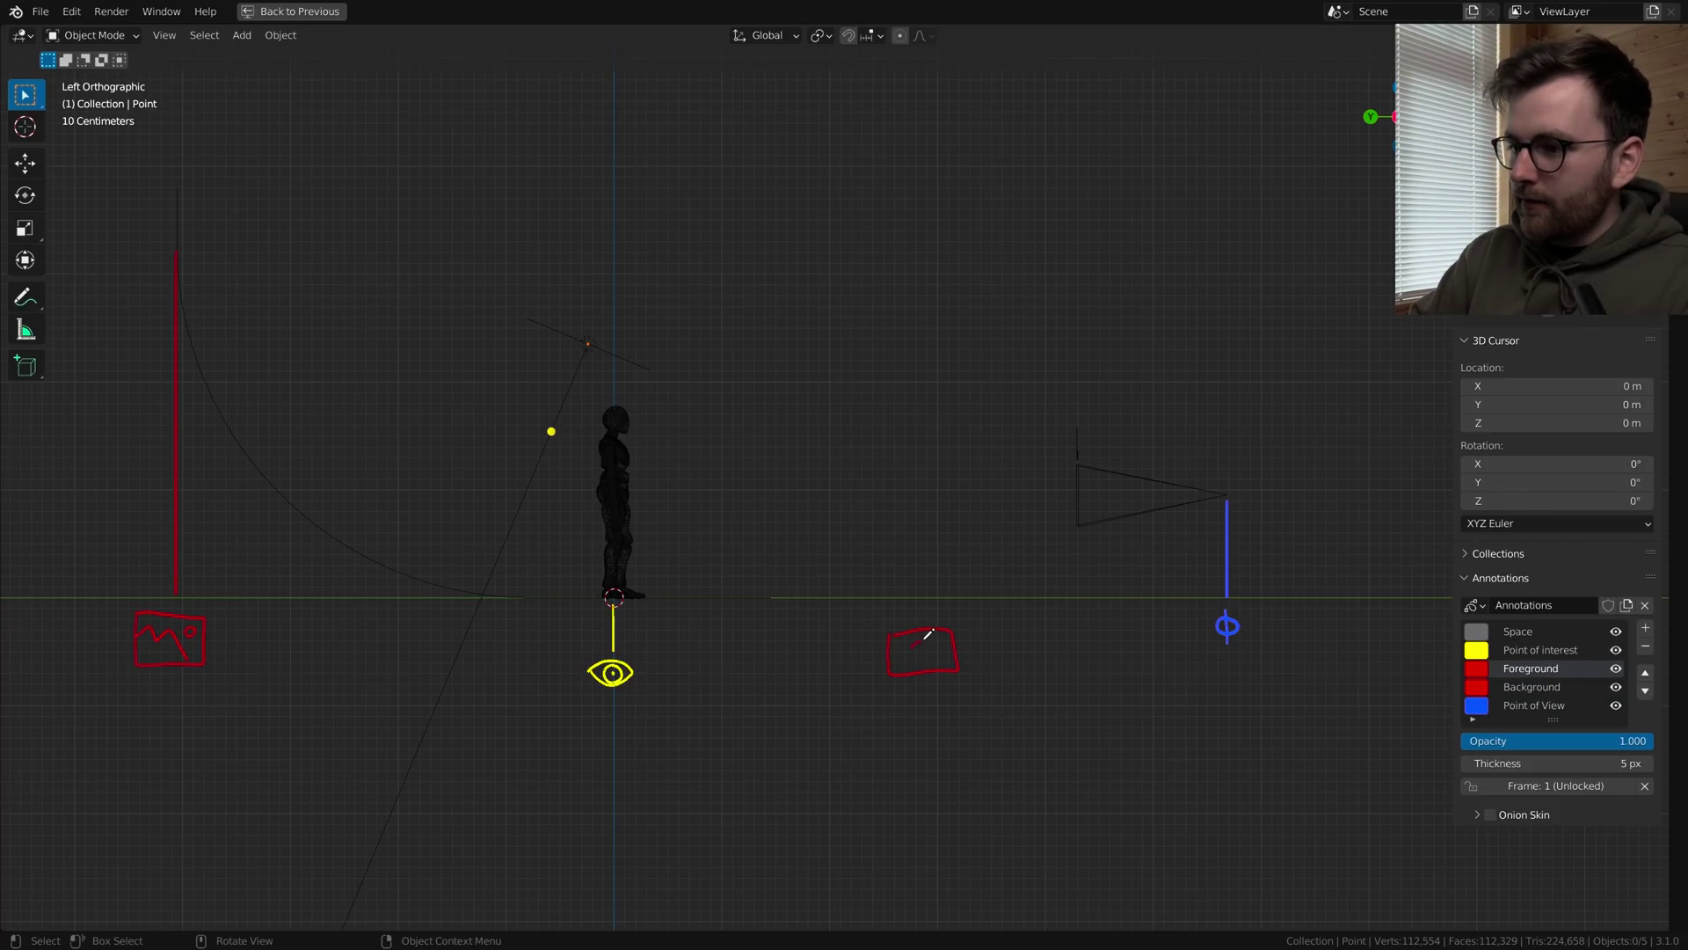
drag(922, 628, 922, 598)
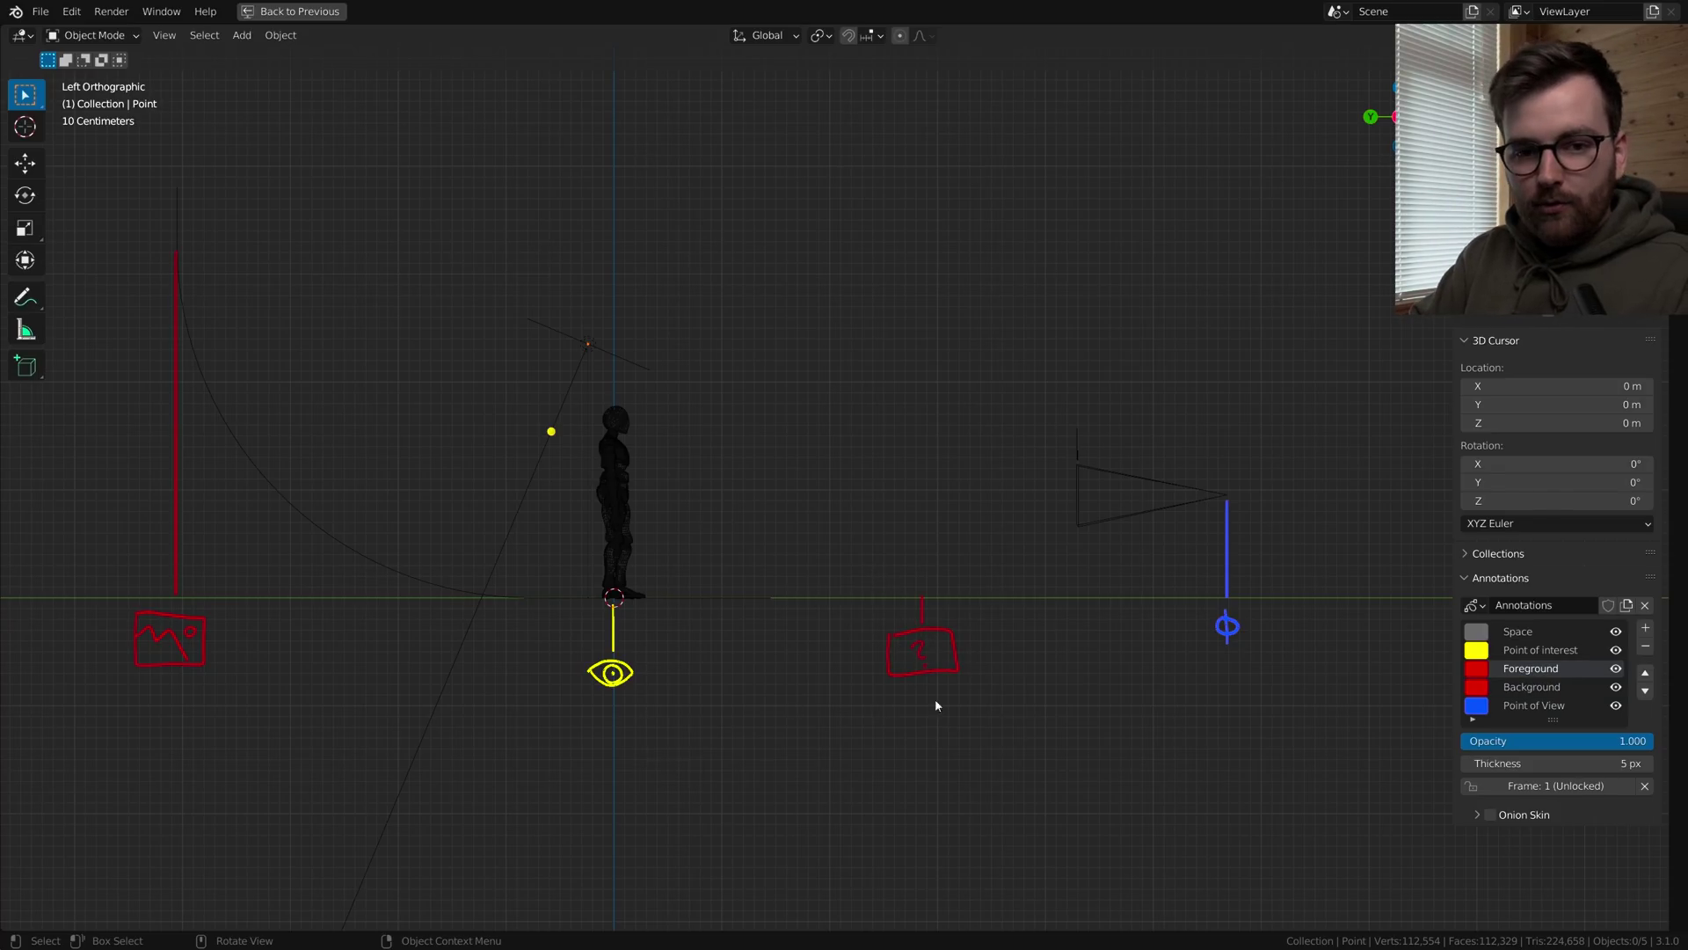
click(1616, 668)
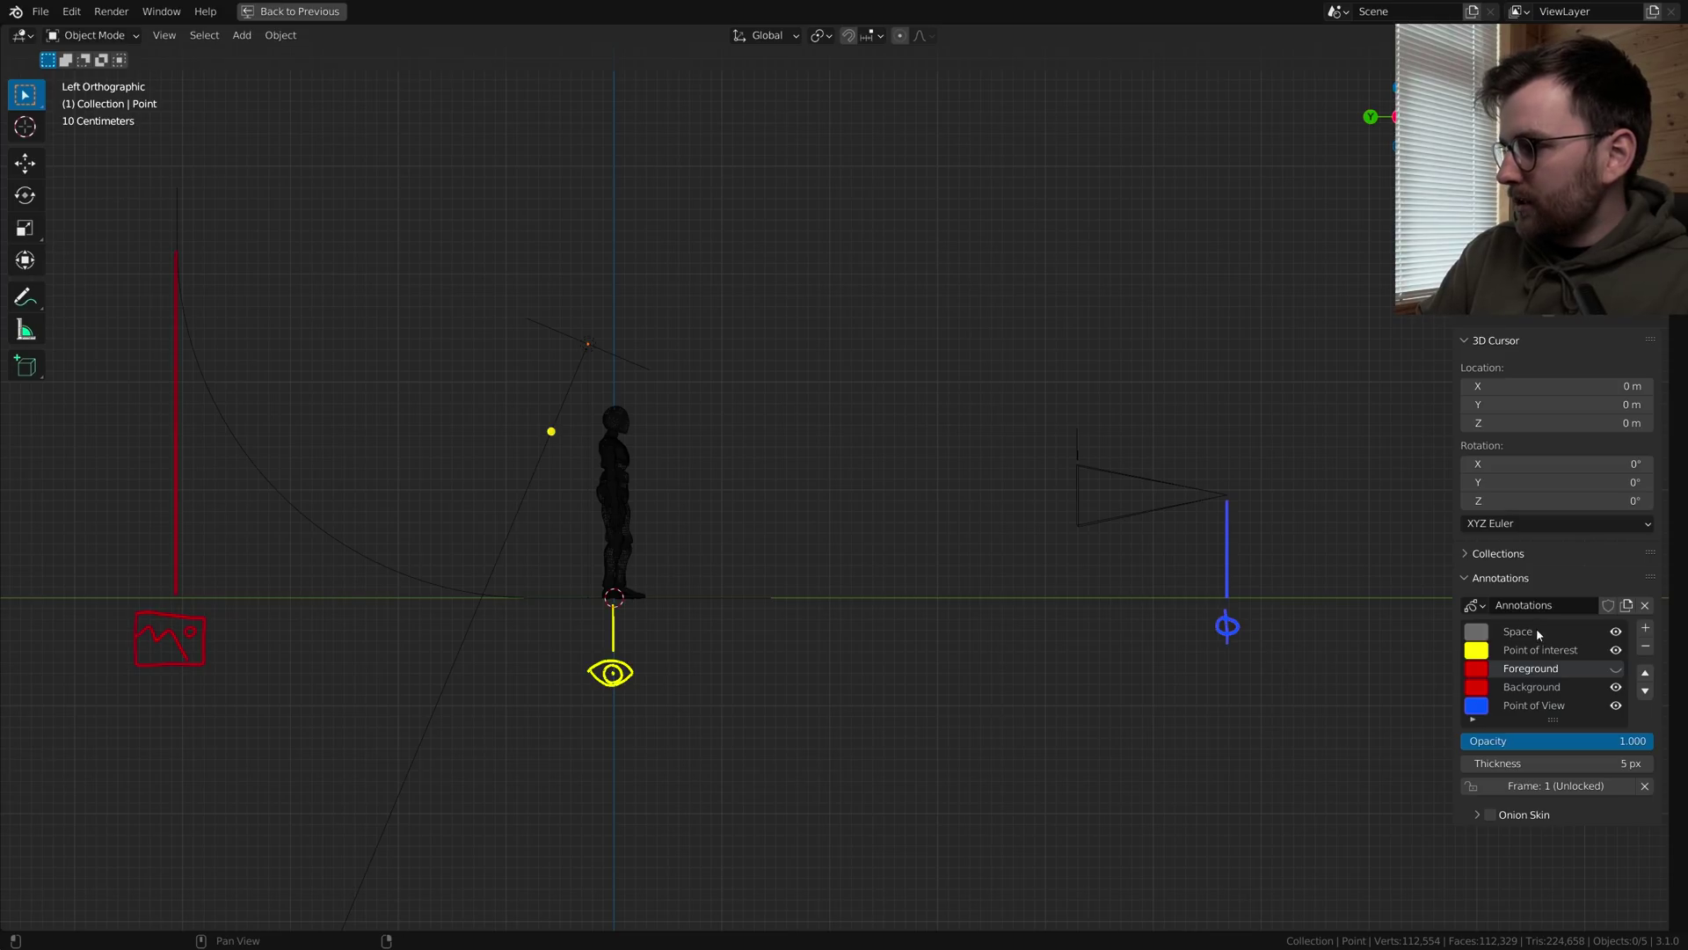
- On the Space annotation layer, draw grey brackets spanning backdrop to figure and figure to camera, with short vertical ends above the figure
mouse_move(1275, 651)
middle_down()
mouse_move(1004, 599)
mouse_move(1053, 616)
middle_up()
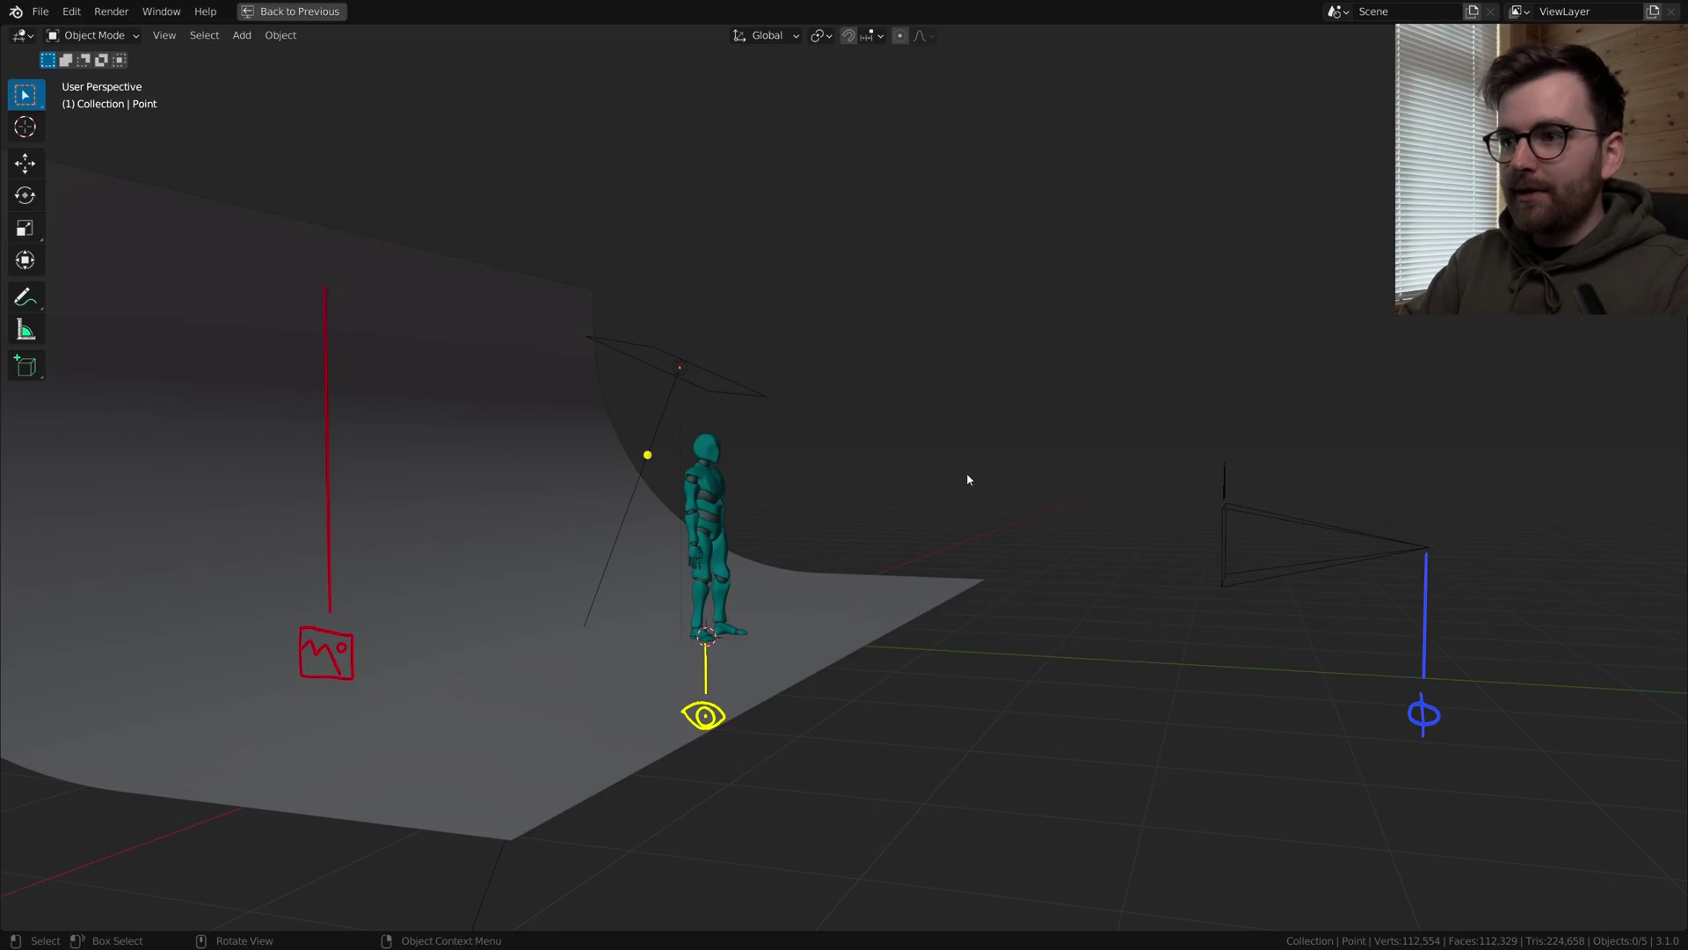
click(684, 369)
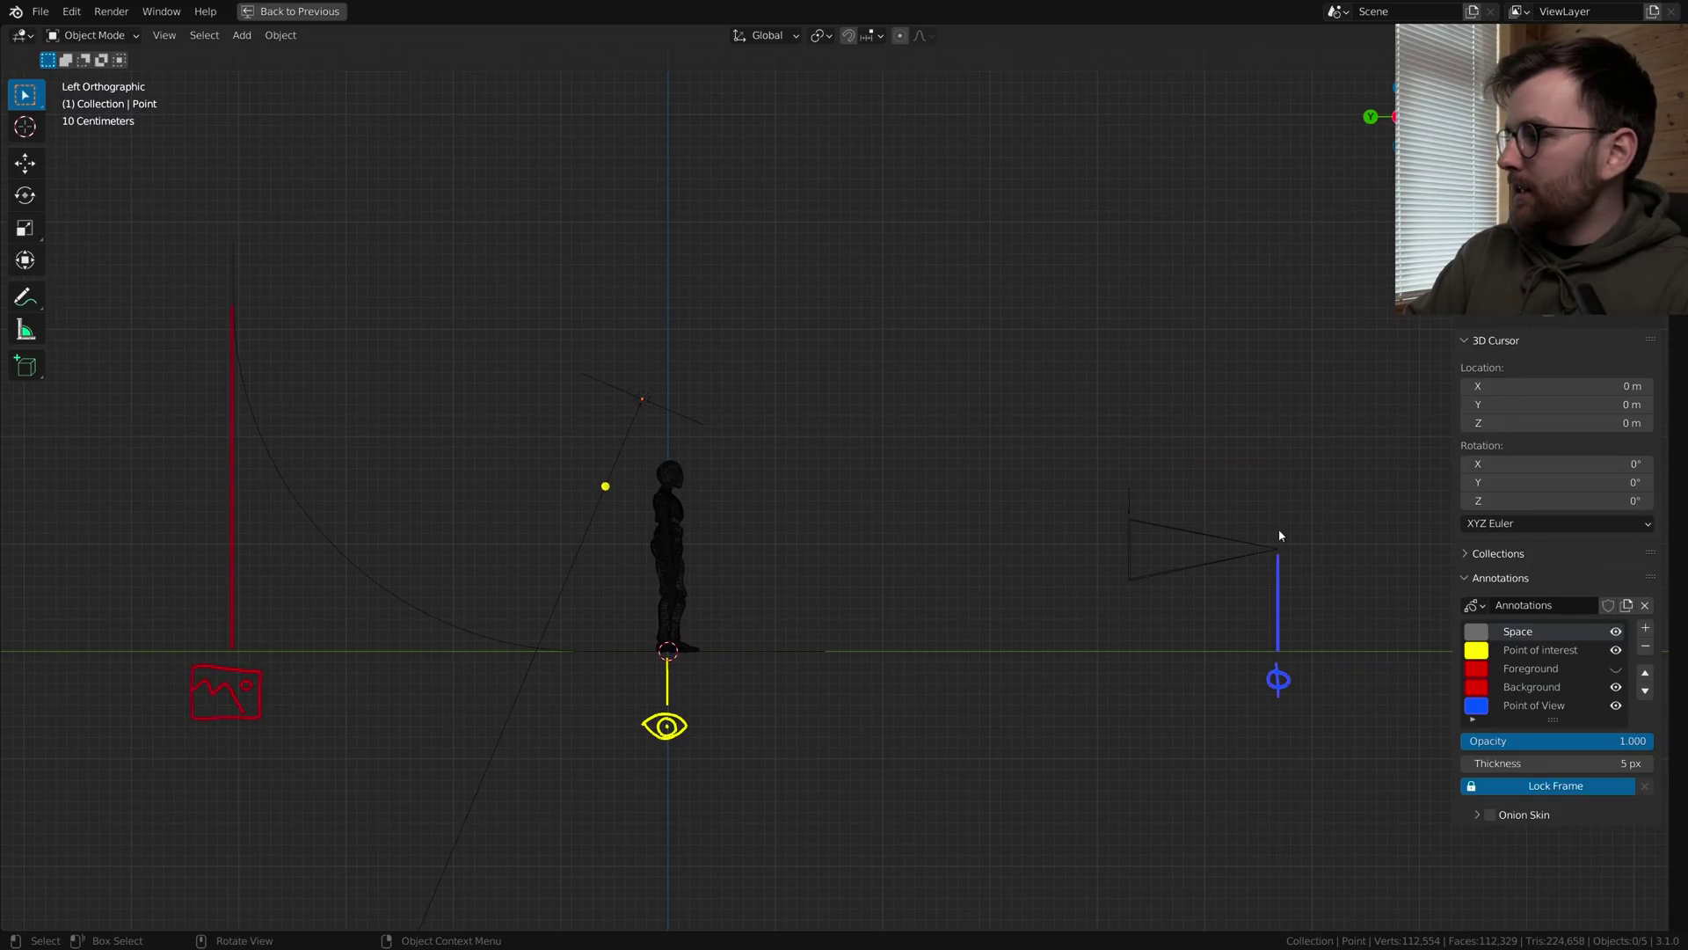
drag(233, 233, 660, 223)
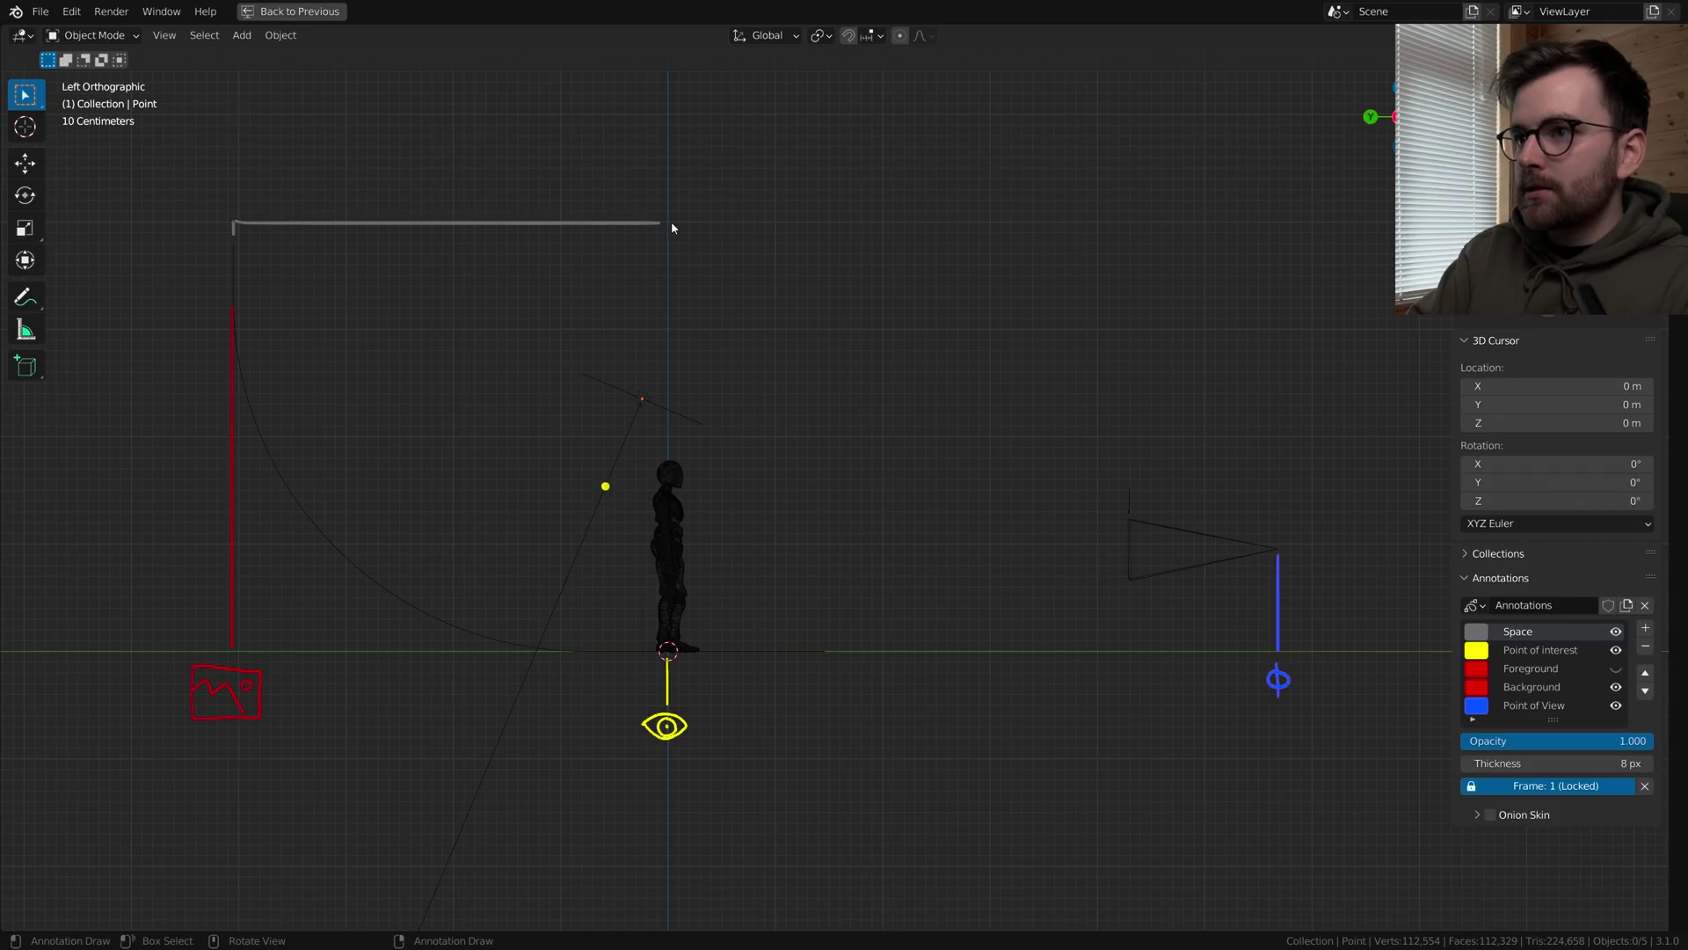
mouse_move(830, 224)
ctrl+mouse_down()
mouse_move(719, 223)
mouse_move(656, 271)
ctrl+mouse_up()
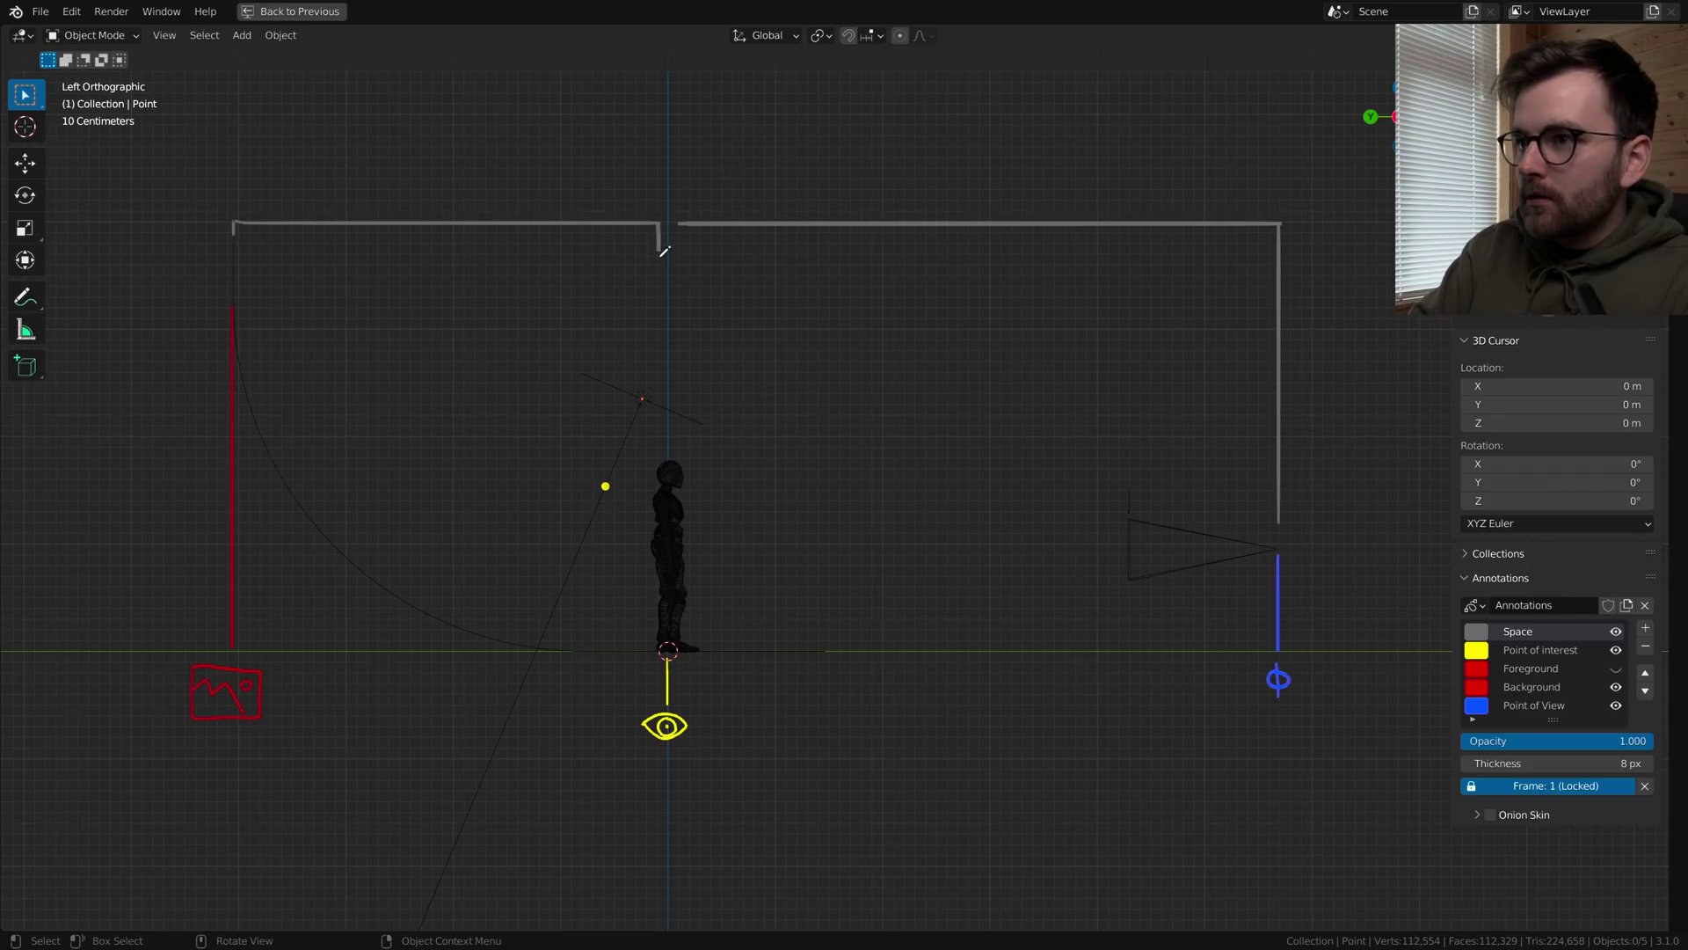
drag(686, 224, 685, 314)
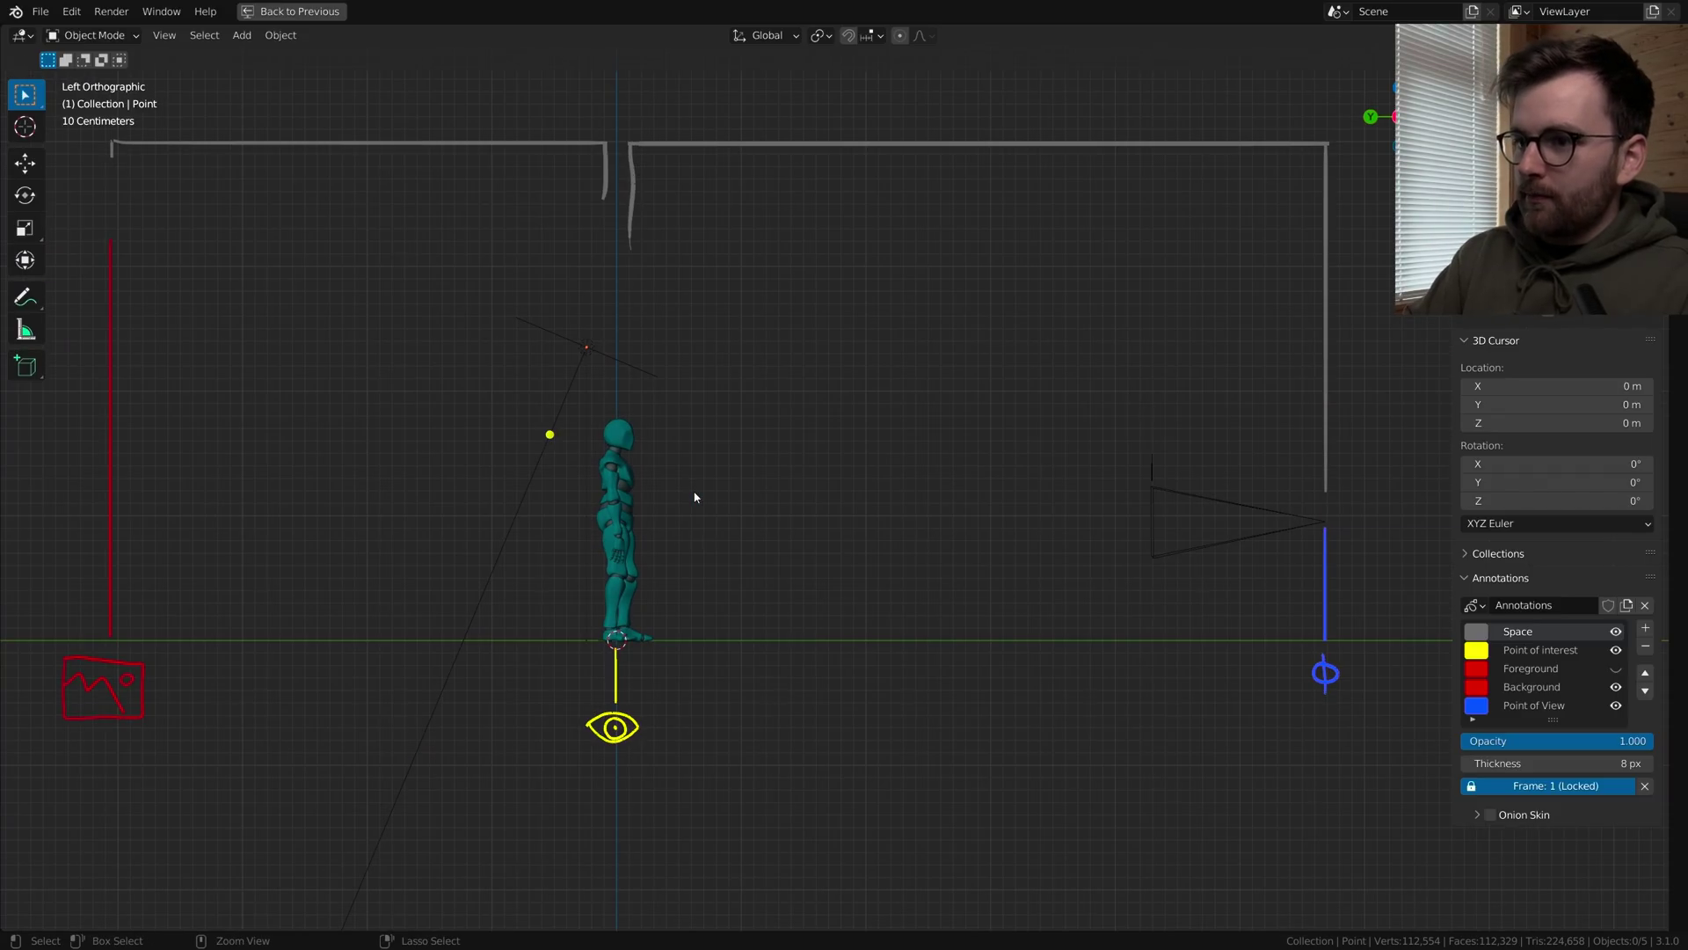
- Handwrite the annotation "Outside" above the grey bracket between the backdrop and the figure
shift+middle_drag(851, 549, 861, 530)
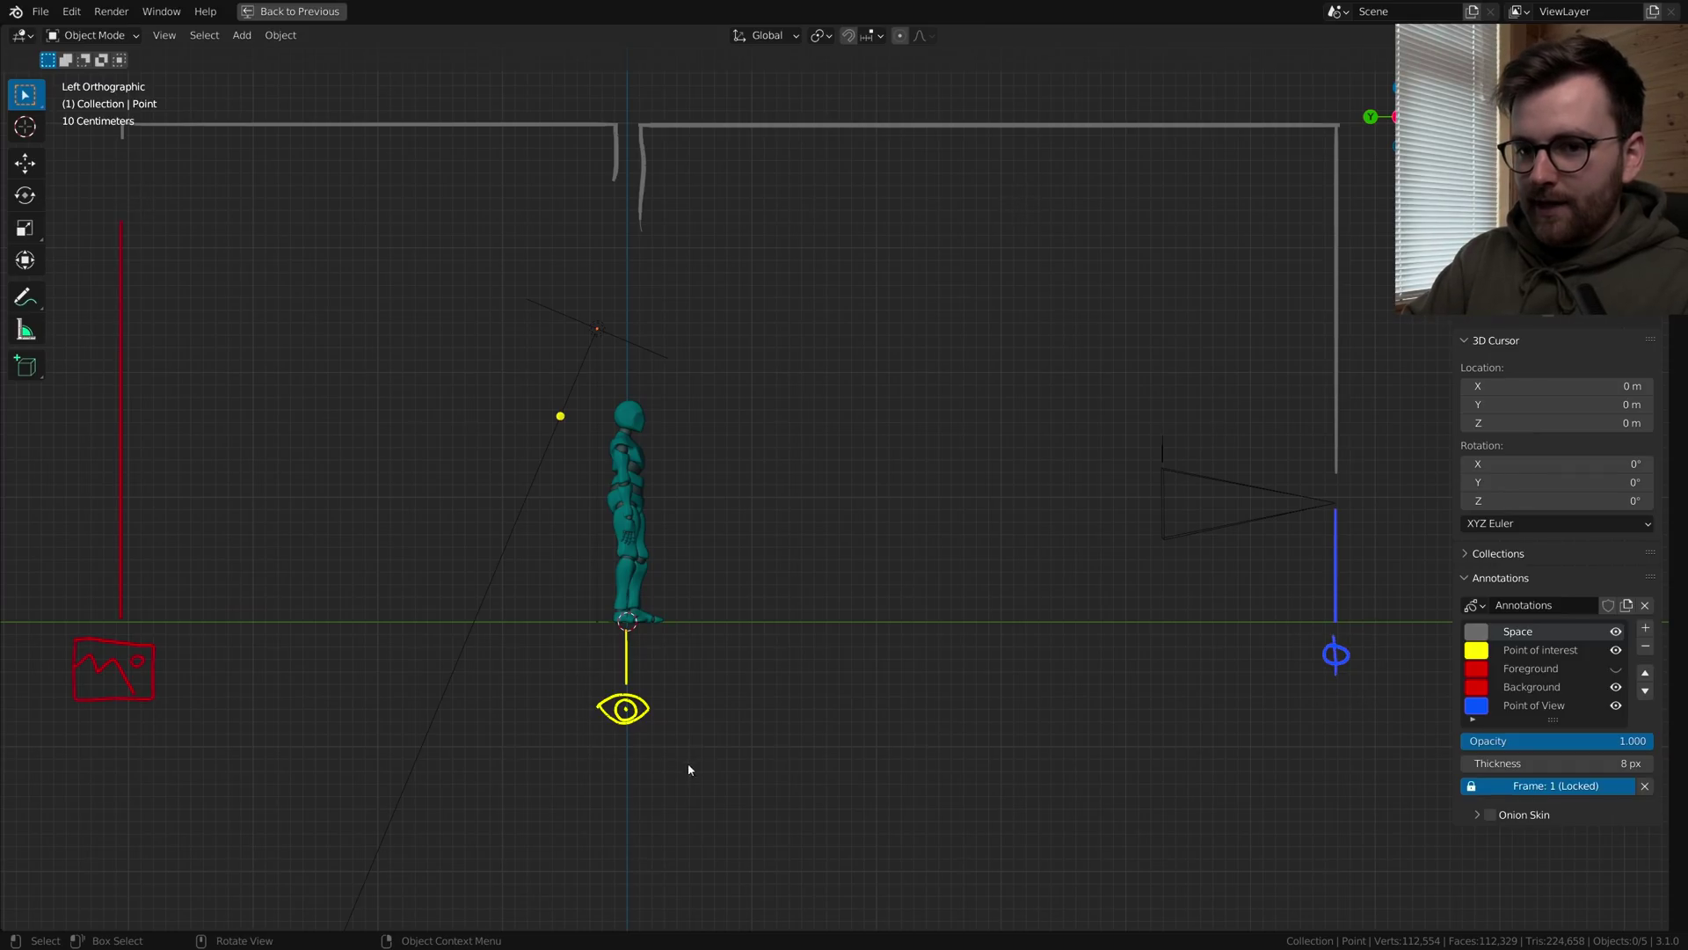
shift+middle_drag(104, 178, 105, 245)
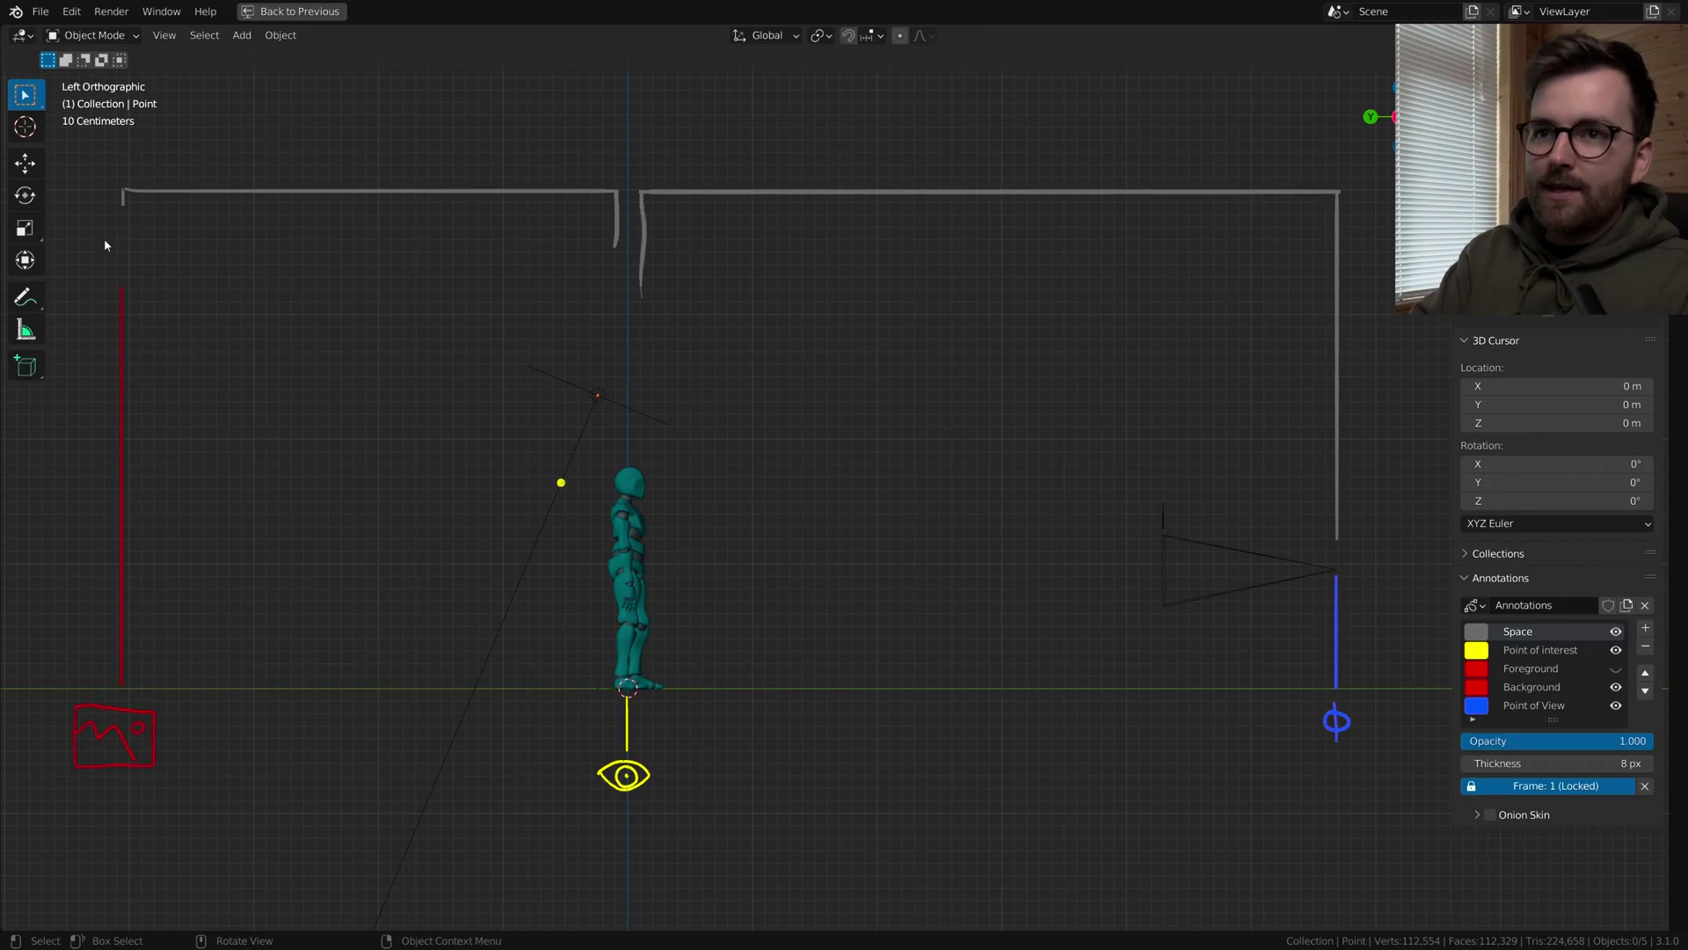
shift+middle_drag(480, 303, 832, 570)
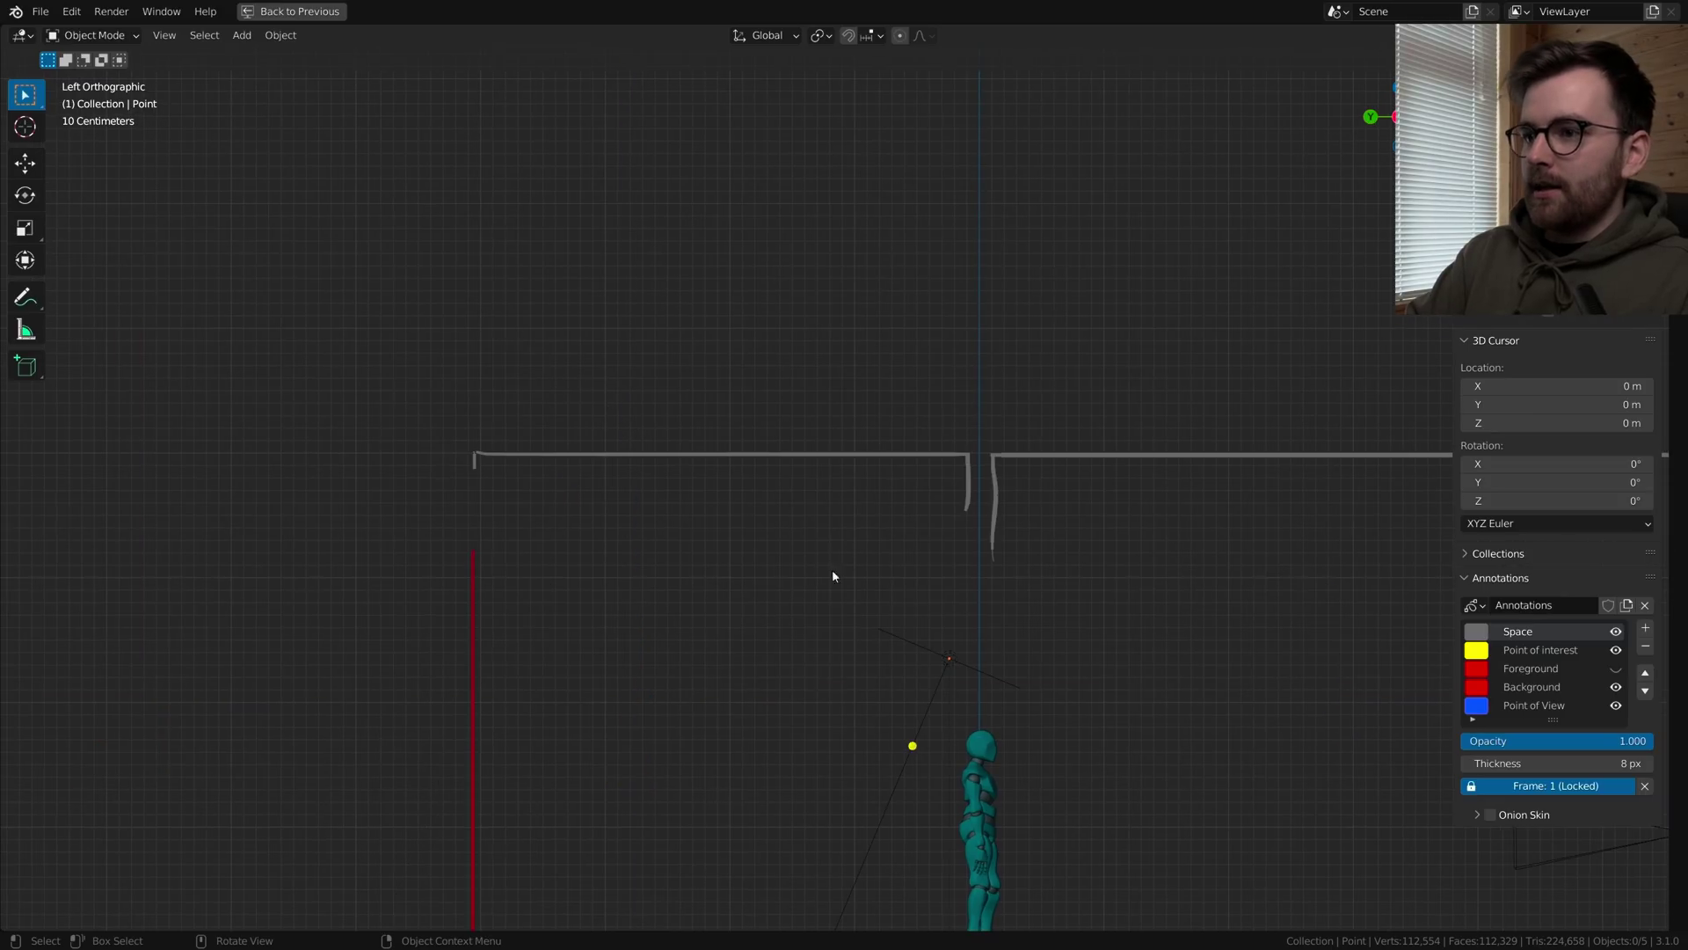
mouse_move(826, 686)
ctrl+middle_down()
mouse_move(806, 565)
mouse_move(859, 633)
ctrl+middle_up()
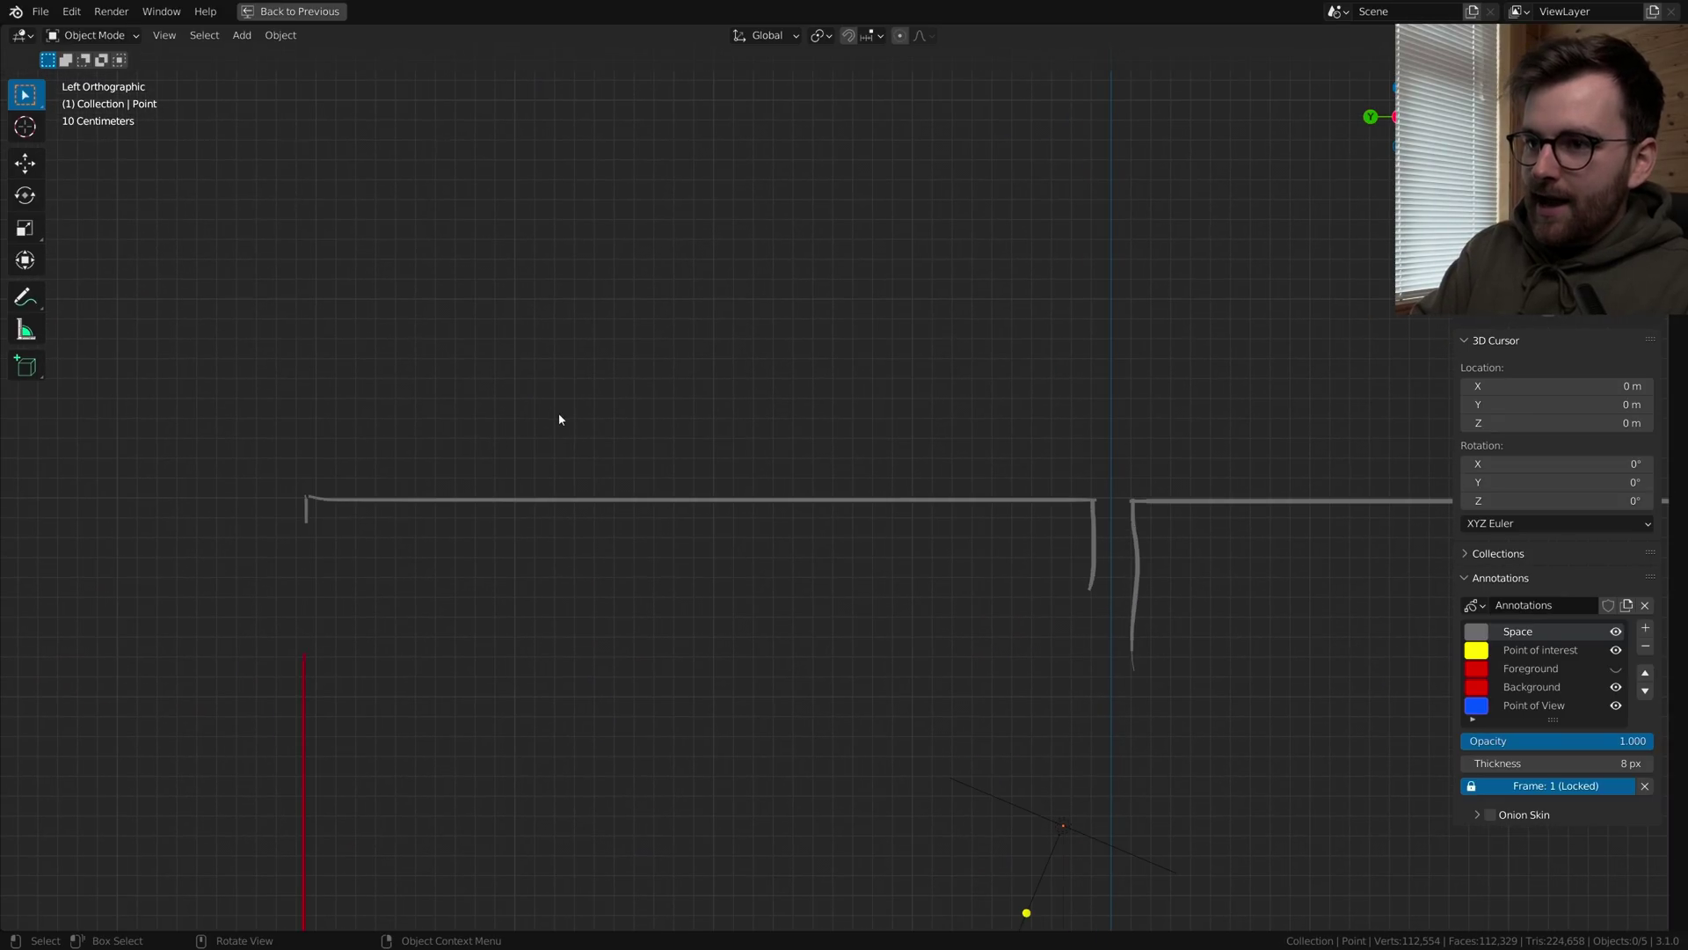
key(d)
mouse_move(570, 413)
mouse_down()
mouse_move(544, 443)
mouse_move(559, 409)
mouse_move(631, 462)
mouse_up()
mouse_move(642, 415)
mouse_down()
mouse_move(650, 456)
mouse_move(666, 434)
mouse_move(658, 463)
mouse_up()
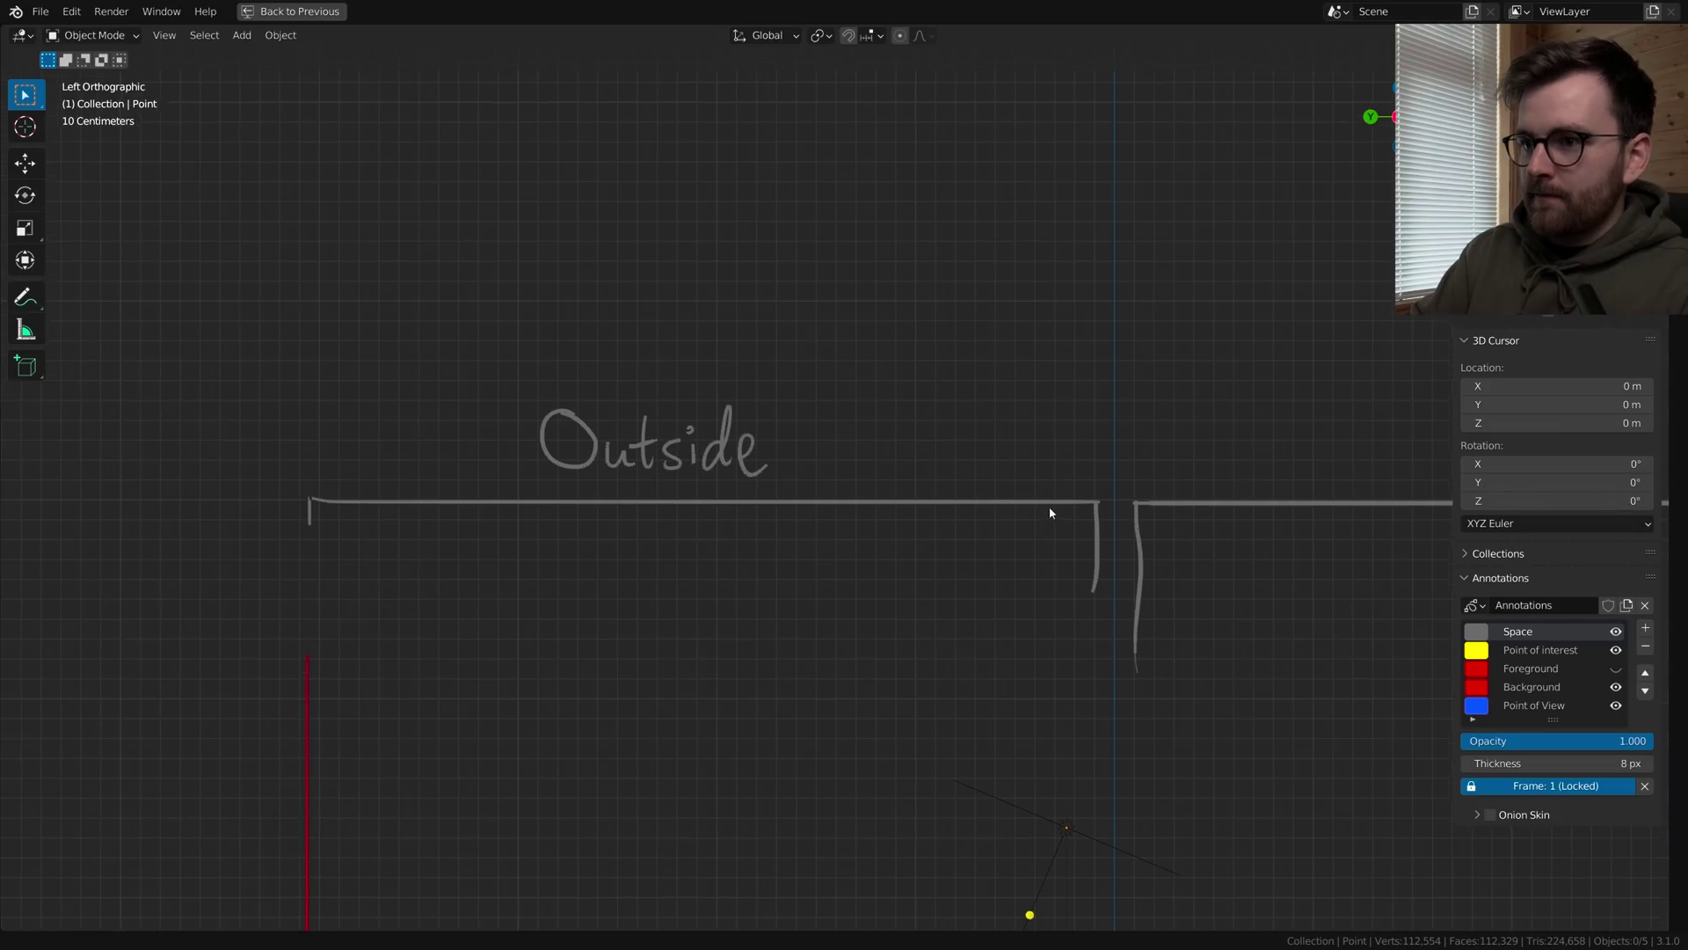
- Handwrite the annotation "Inside" above the grey bracket between the figure and the camera
shift+middle_drag(1052, 512, 220, 455)
shift+middle_drag(712, 505, 674, 496)
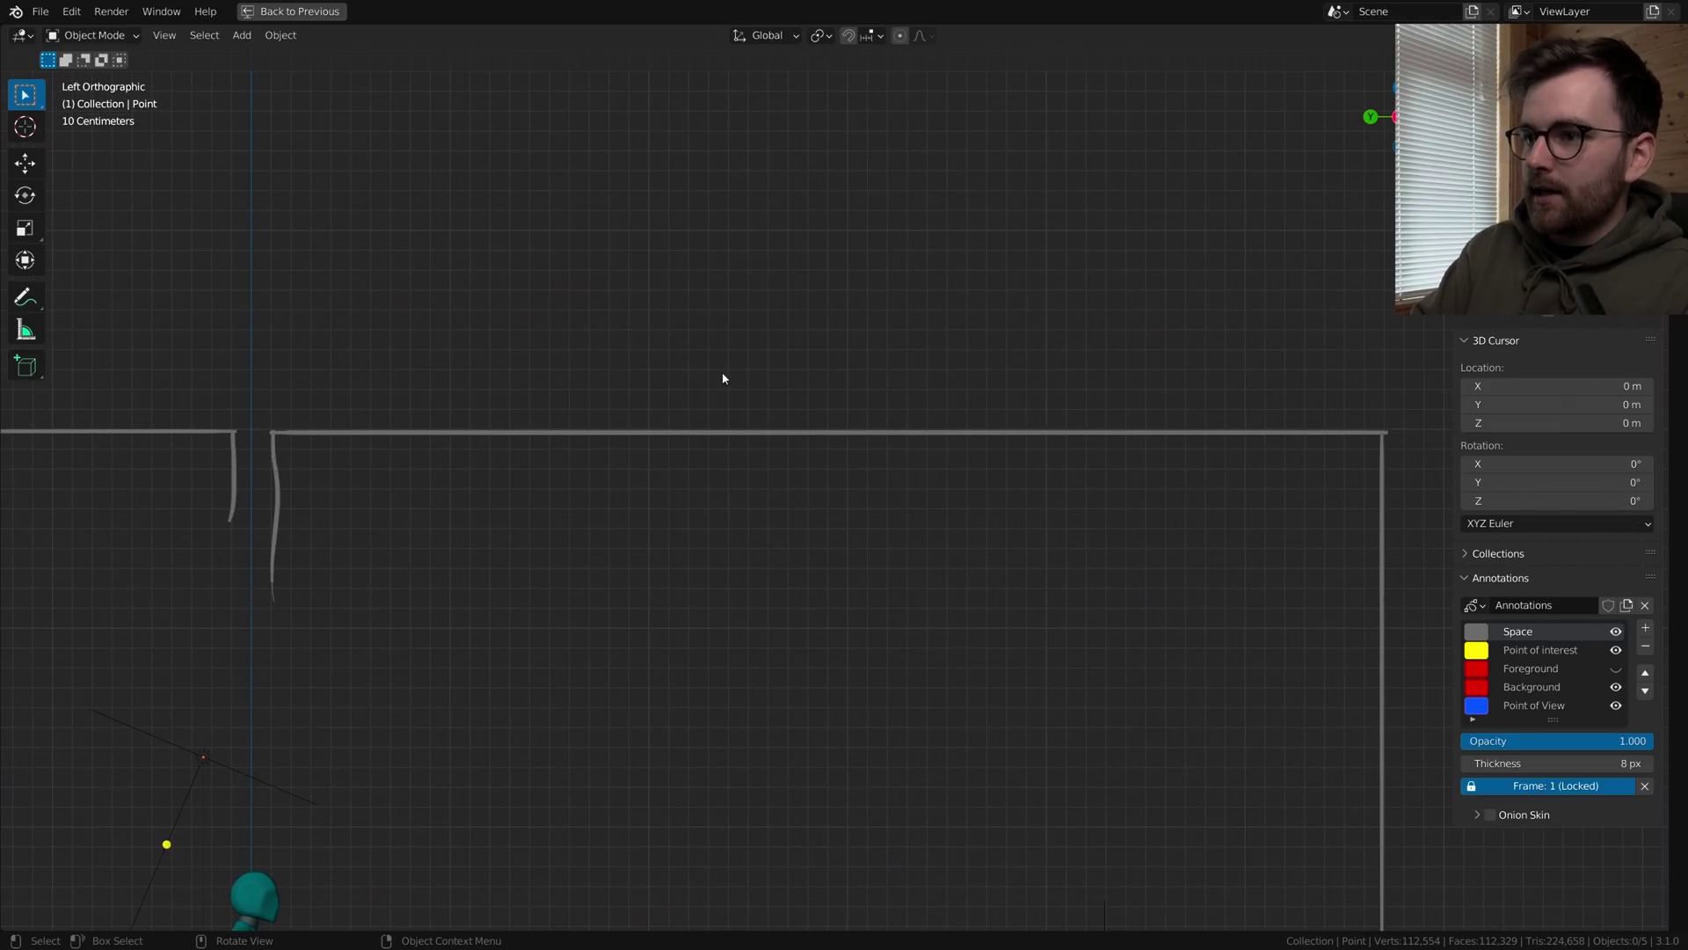
mouse_move(709, 333)
mouse_down()
mouse_move(696, 410)
mouse_move(750, 384)
mouse_move(747, 413)
mouse_up()
drag(770, 380, 755, 413)
drag(826, 399, 854, 410)
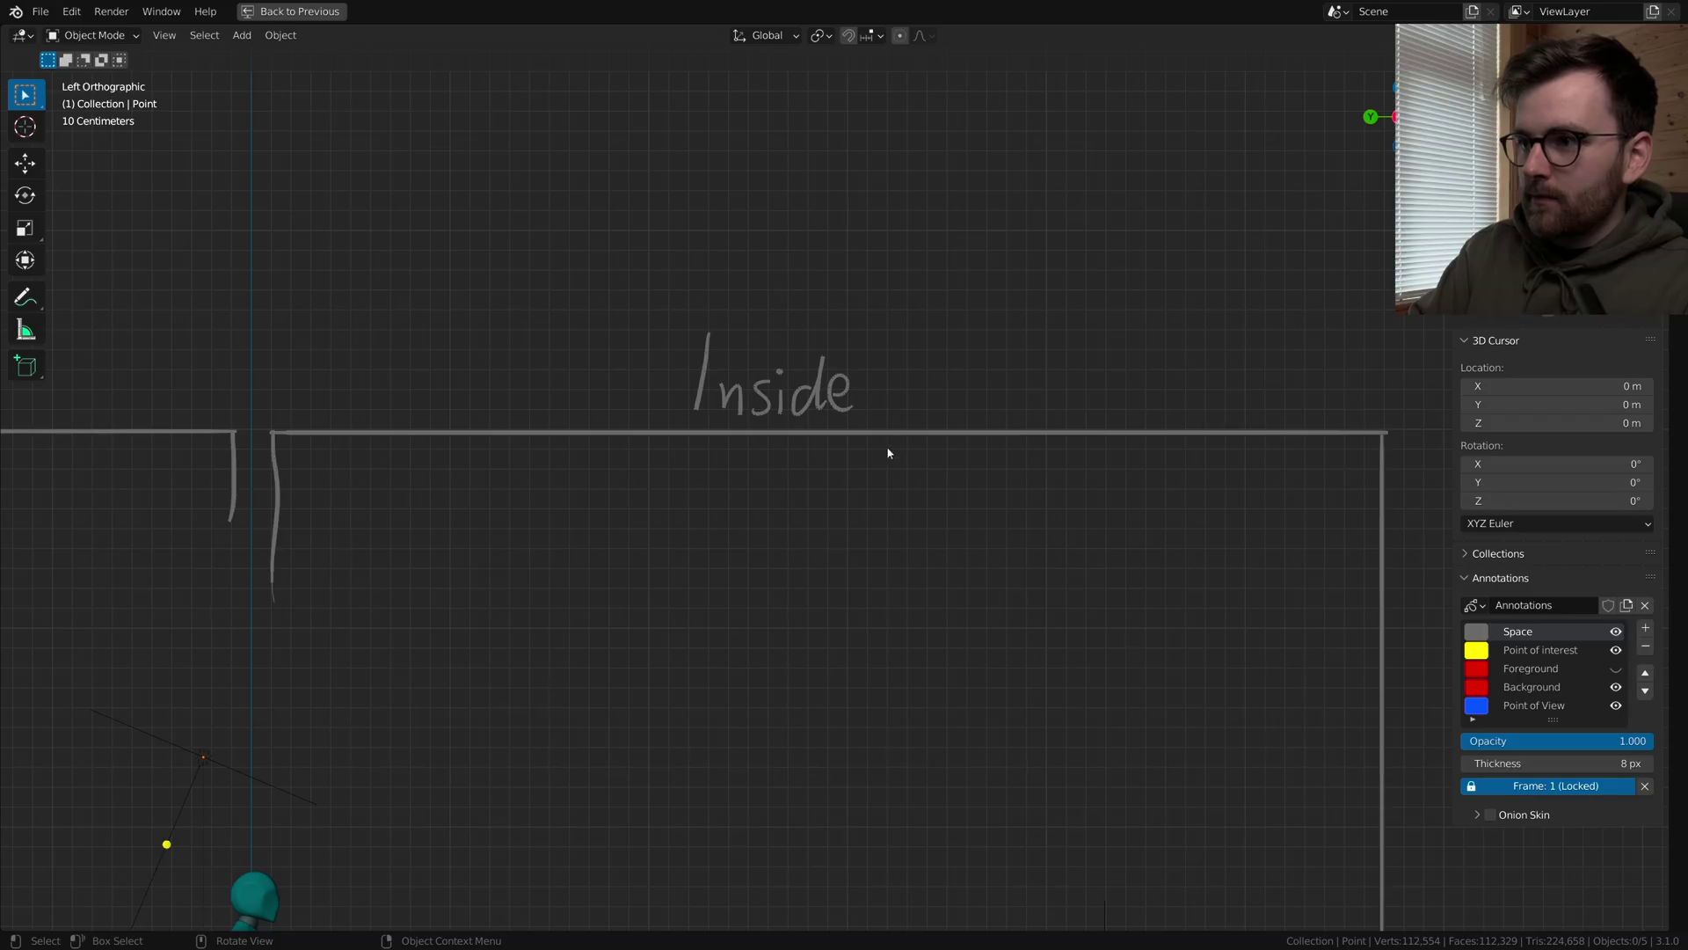
ctrl+middle_drag(889, 452, 905, 533)
mouse_move(905, 532)
shift+middle_down()
mouse_move(942, 392)
mouse_move(966, 370)
shift+middle_up()
ctrl+middle_drag(915, 519, 915, 464)
mouse_move(905, 504)
shift+middle_down()
mouse_move(938, 471)
mouse_move(1009, 482)
shift+middle_up()
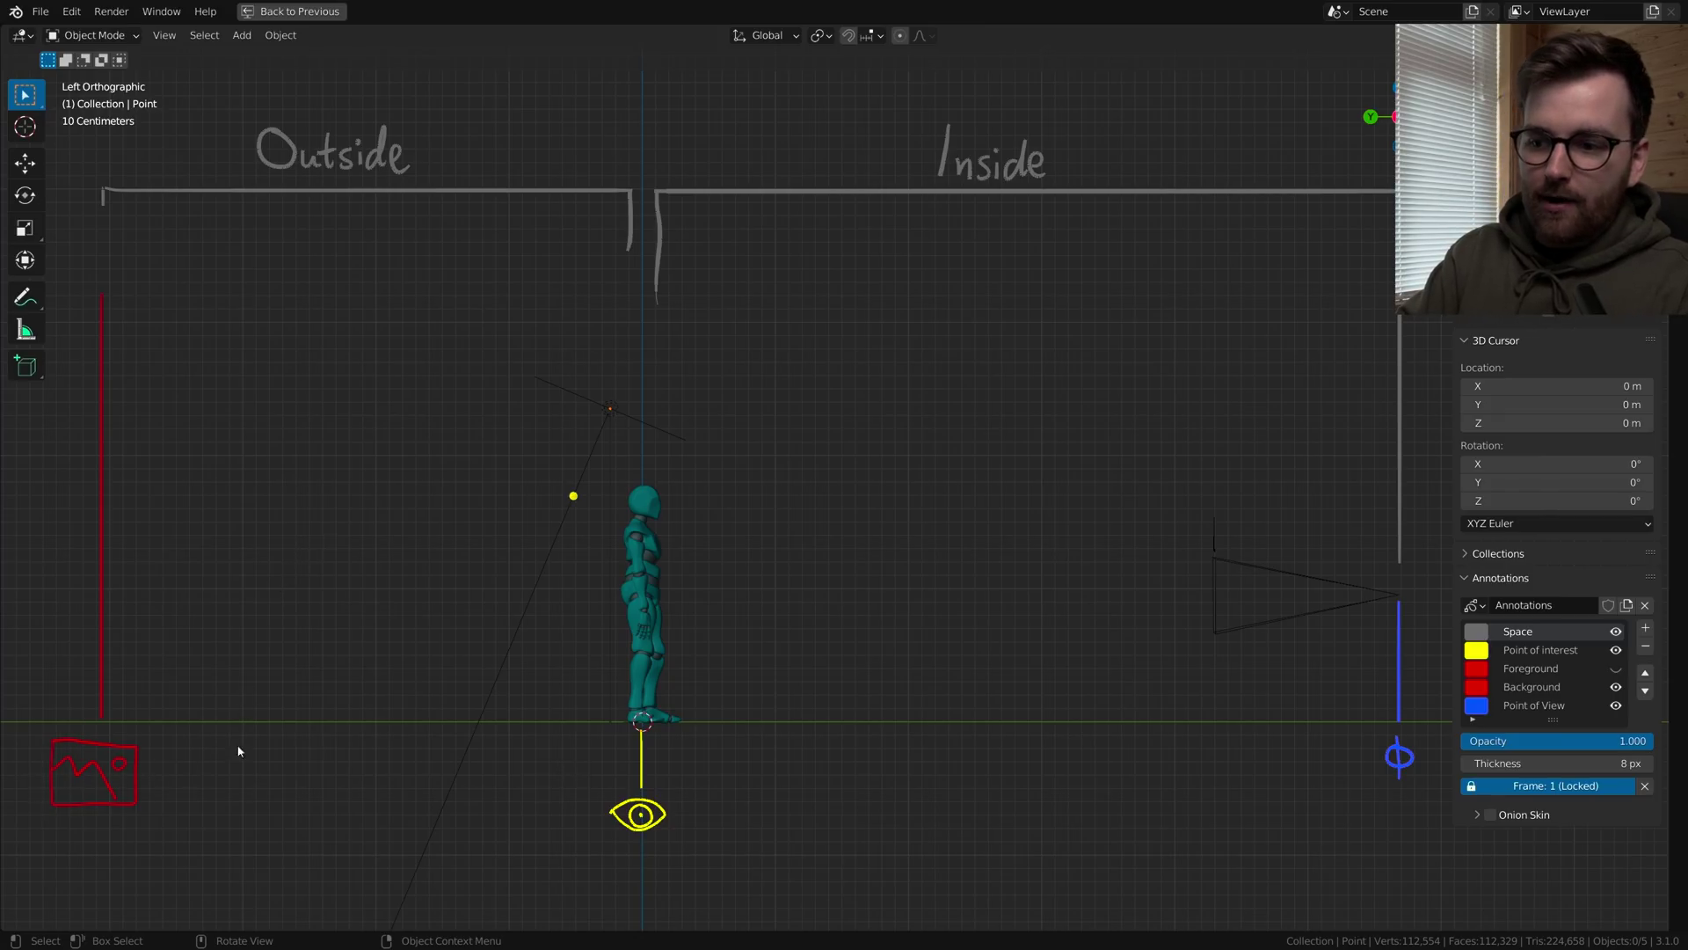
- Check the annotated scene in perspective, return to the left side view, and restore the split layout with the rendered camera view
mouse_move(442, 582)
mouse_down()
mouse_move(268, 542)
mouse_move(335, 589)
mouse_up()
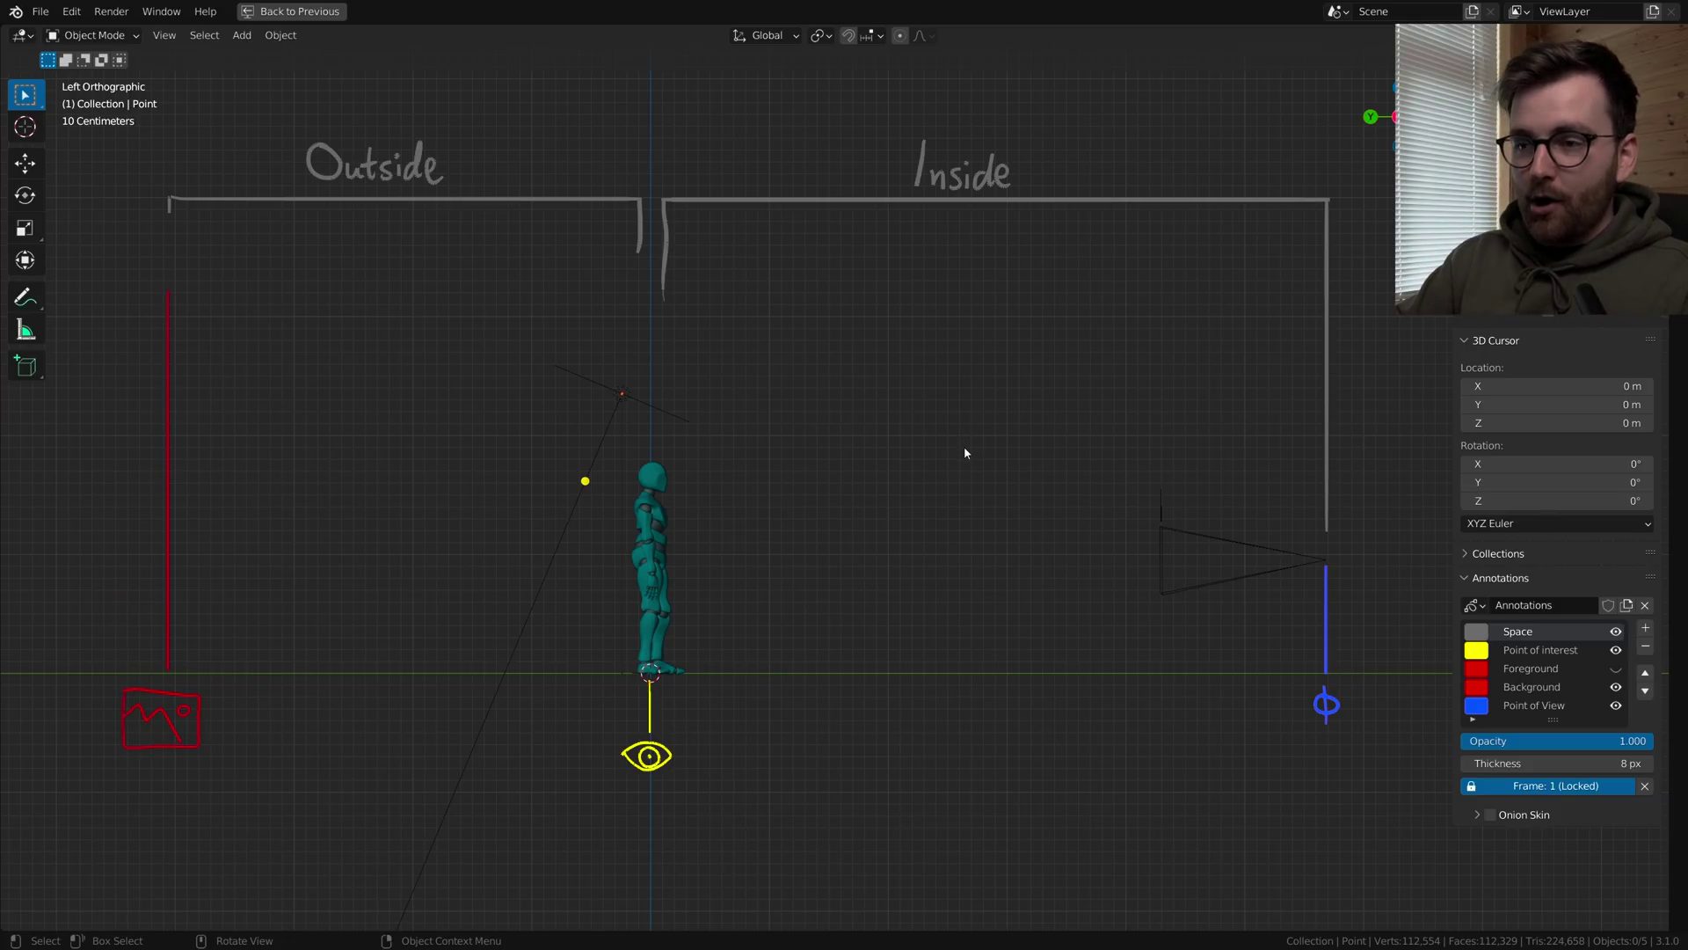
middle_drag(964, 513, 849, 534)
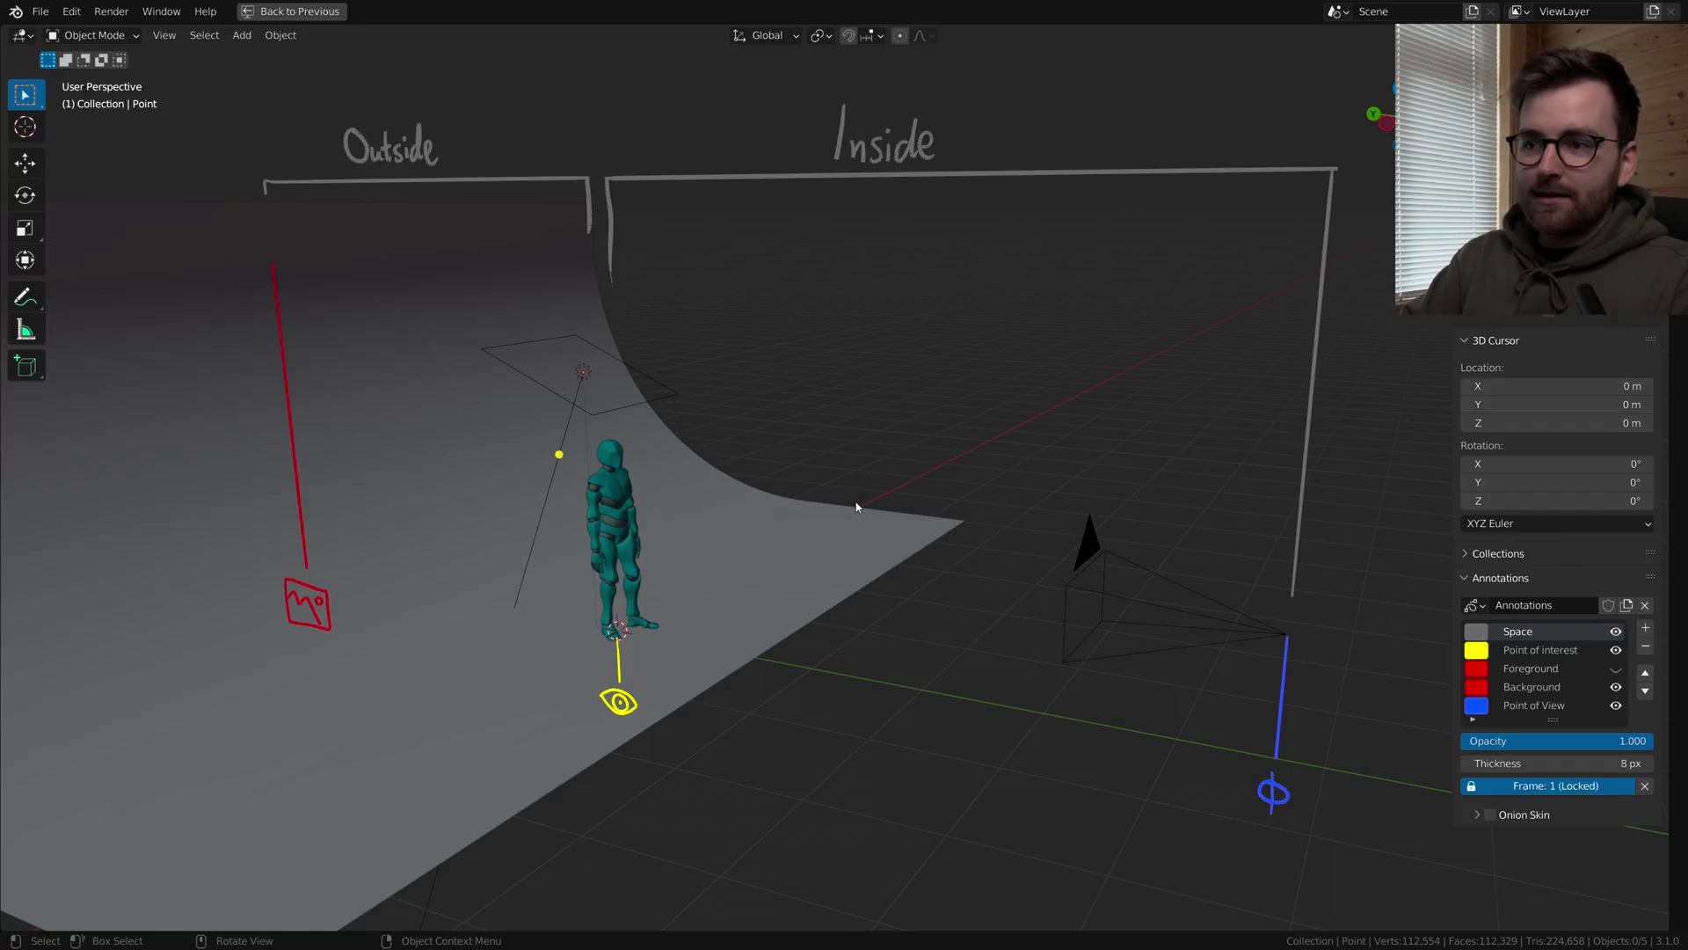
middle_drag(854, 508, 745, 537)
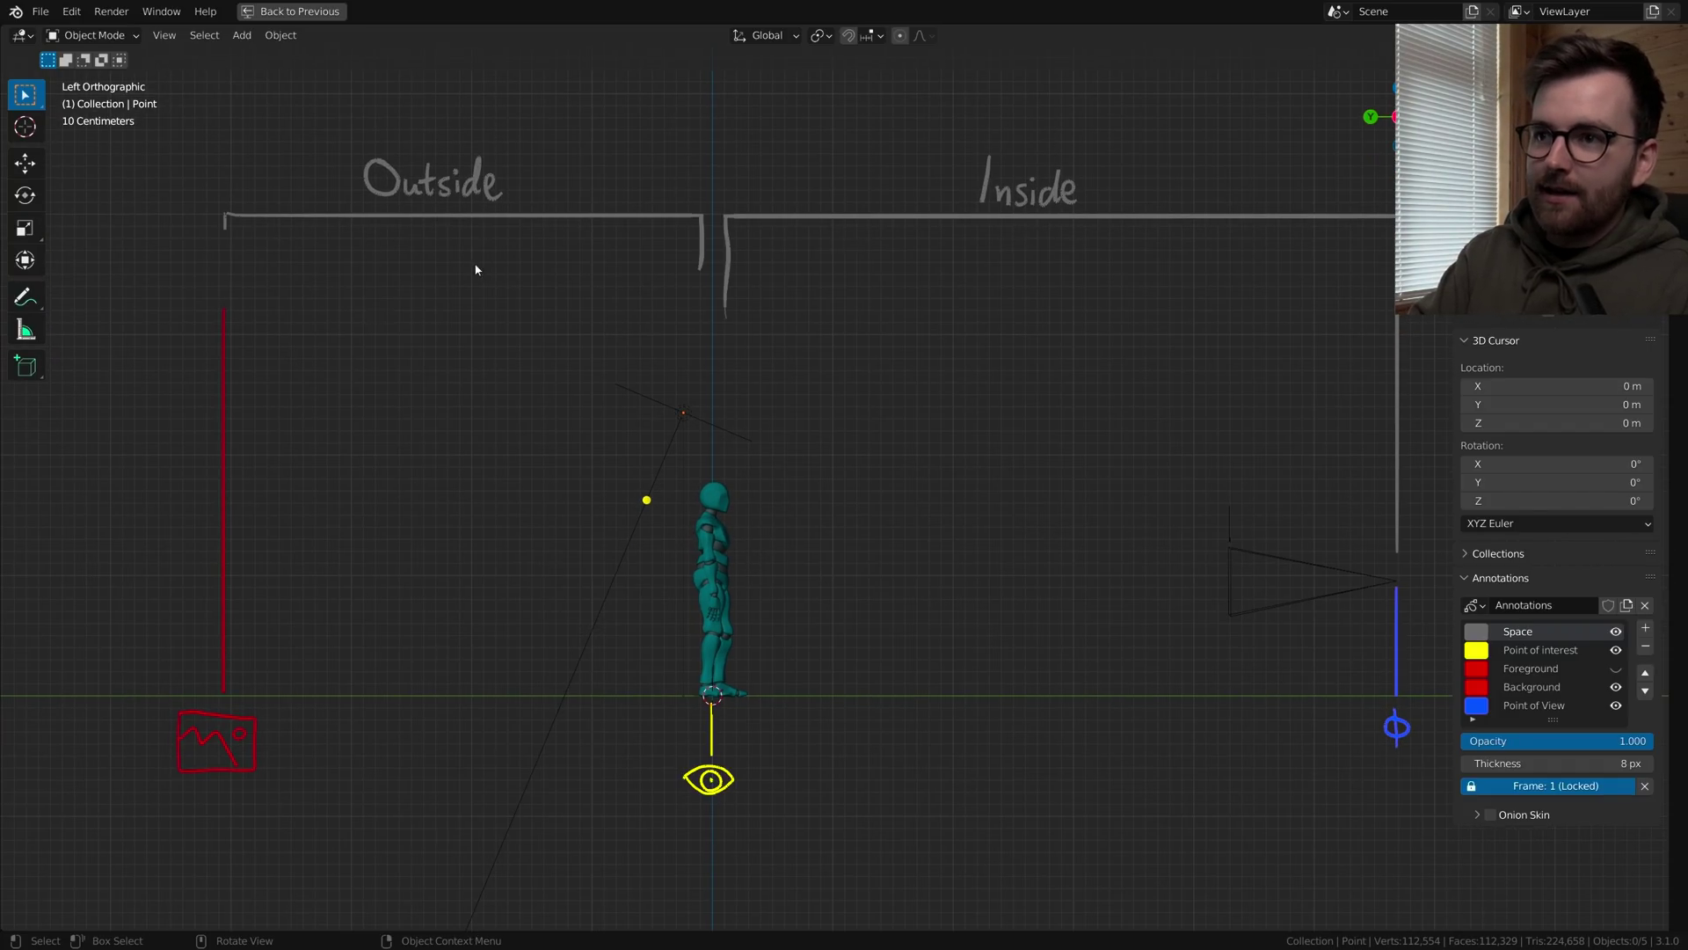
mouse_move(476, 264)
mouse_down()
mouse_move(356, 409)
mouse_move(403, 286)
mouse_up()
key(ctrl+z)
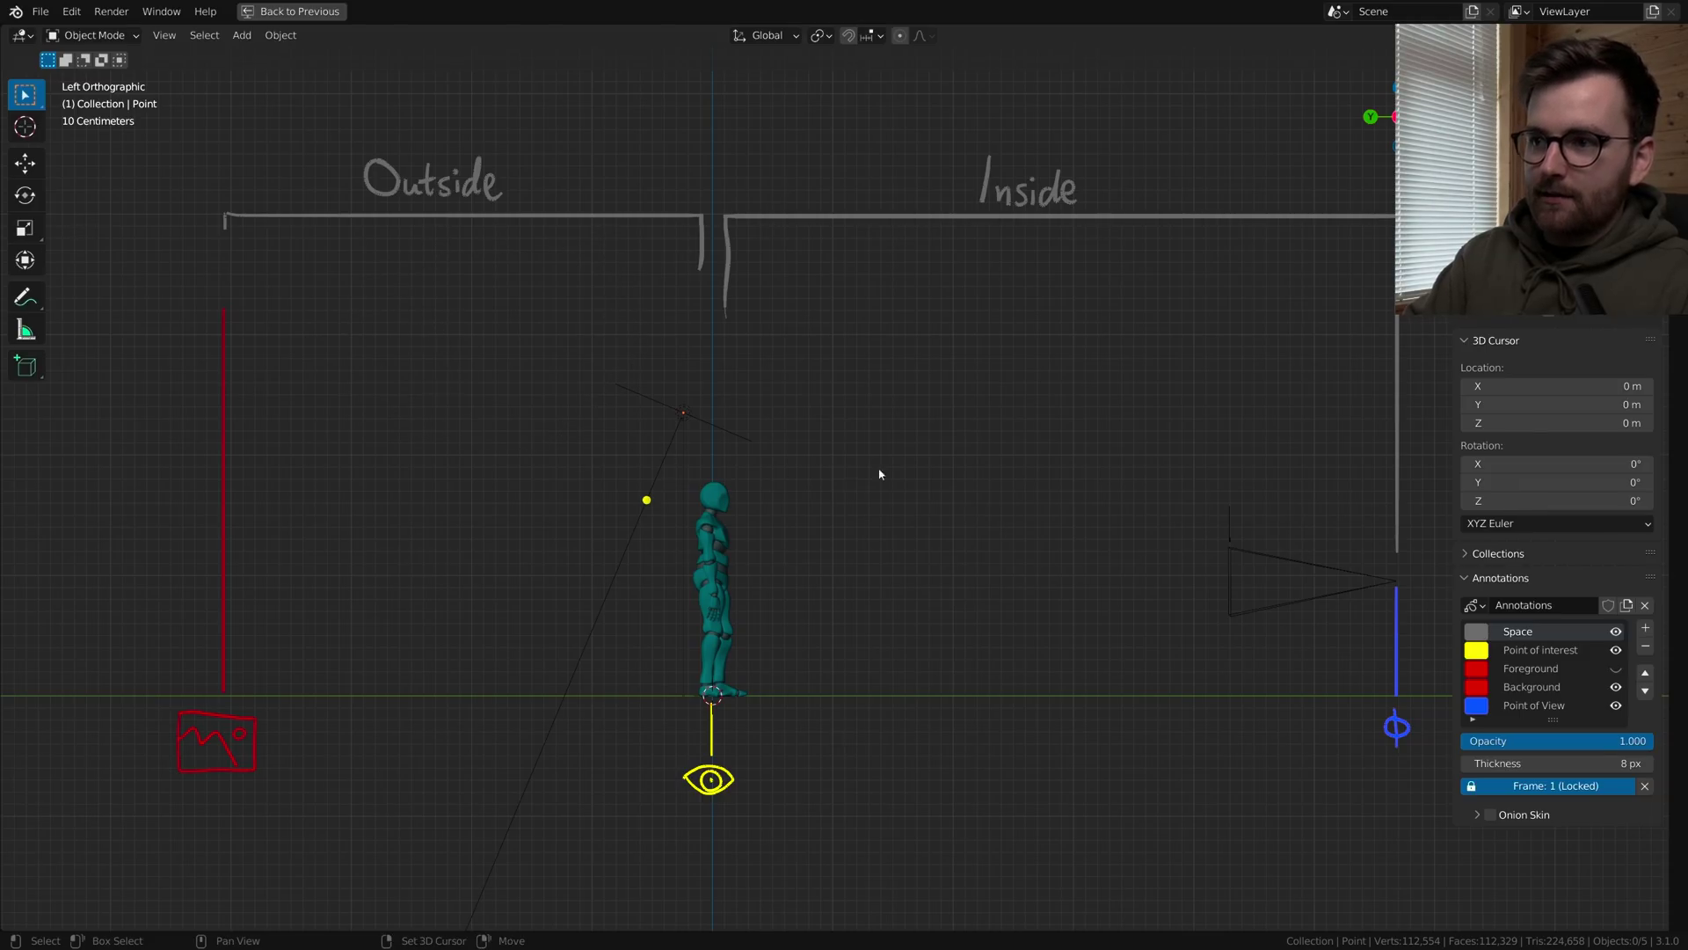
key(ctrl+space)
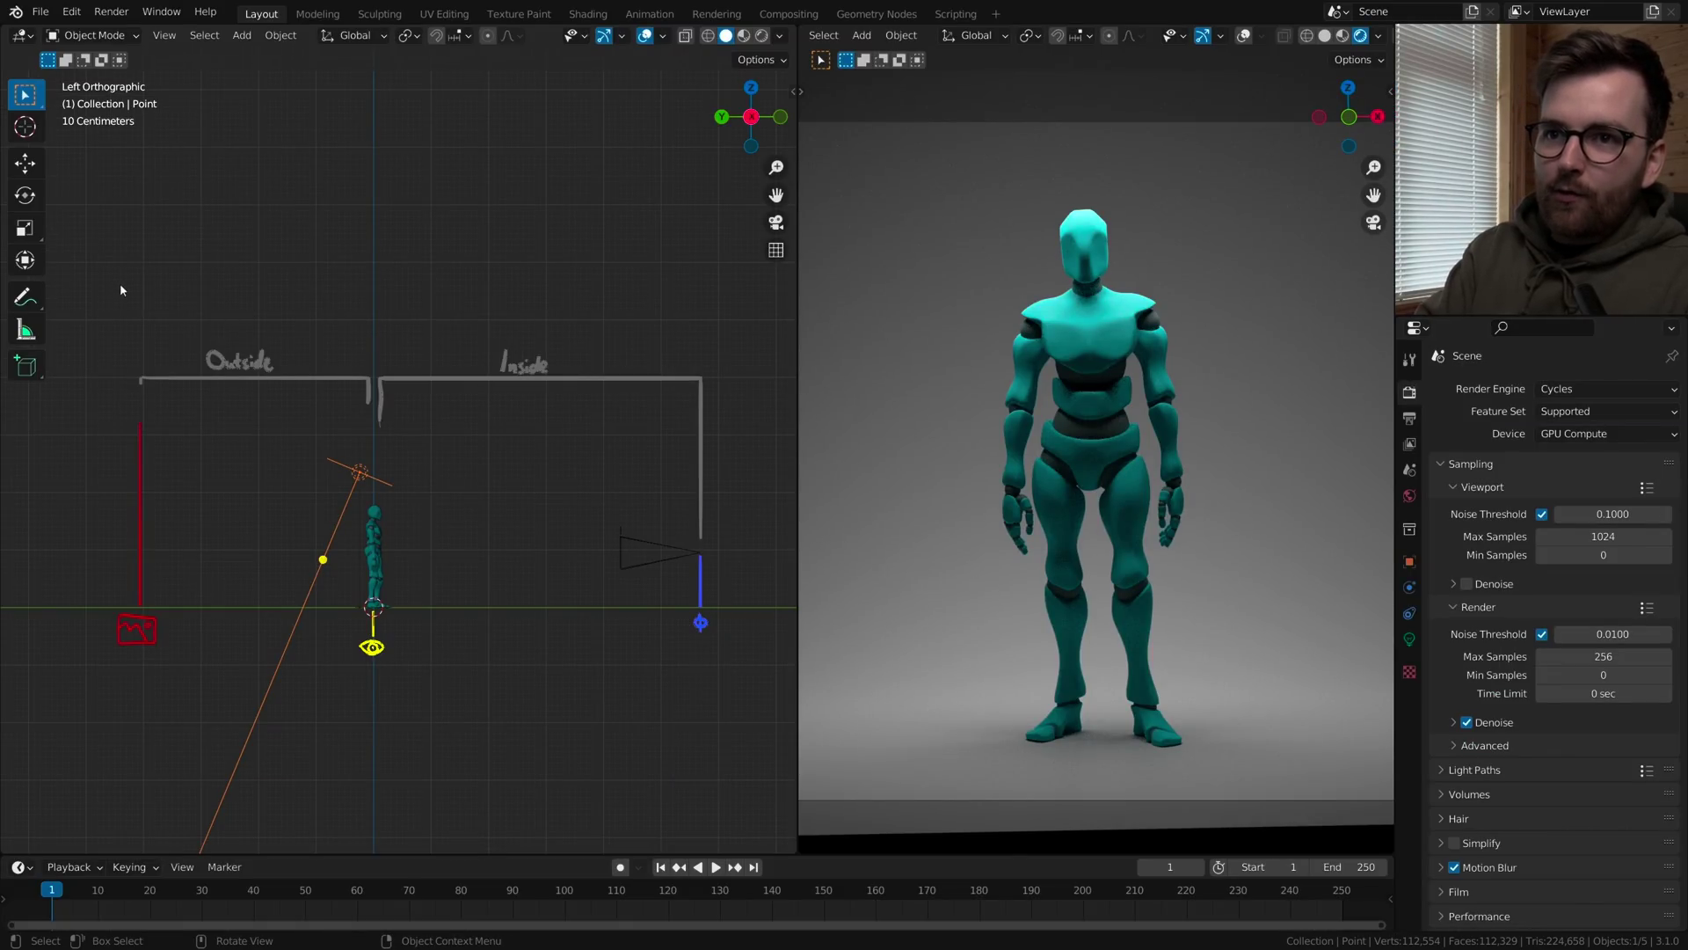
- Handwrite "Mysterious" above the backdrop end and "Revealed" above the camera end, each with a short vertical line beneath it
drag(121, 227, 124, 248)
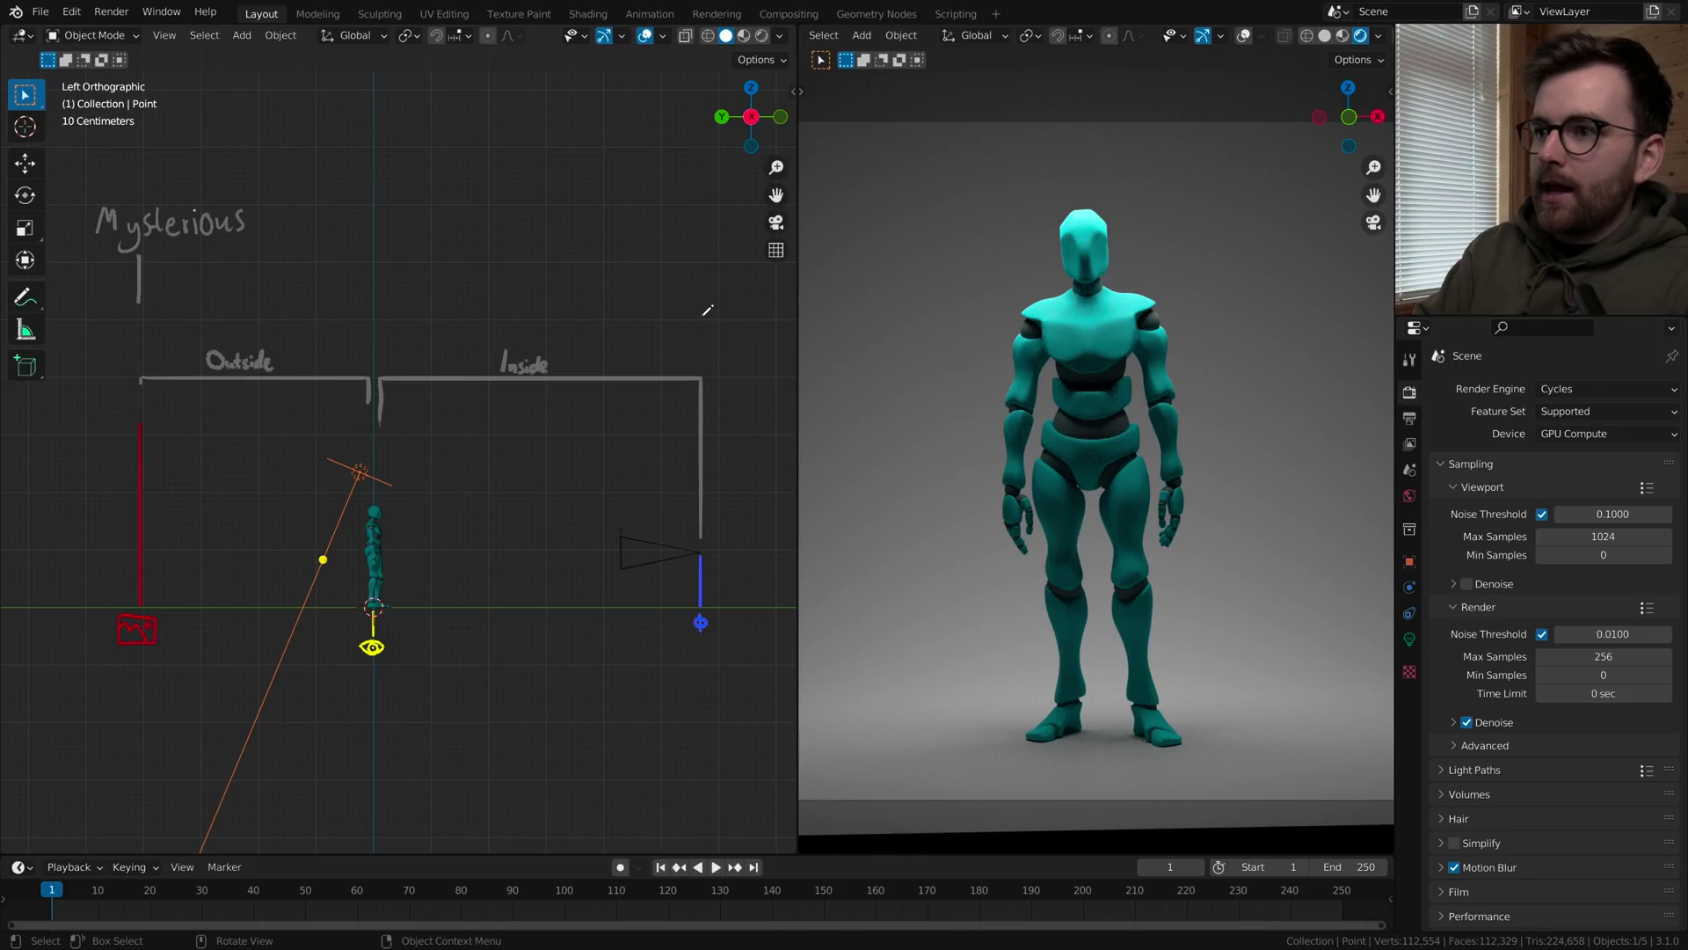
drag(702, 313, 704, 266)
shift+middle_drag(616, 210, 593, 218)
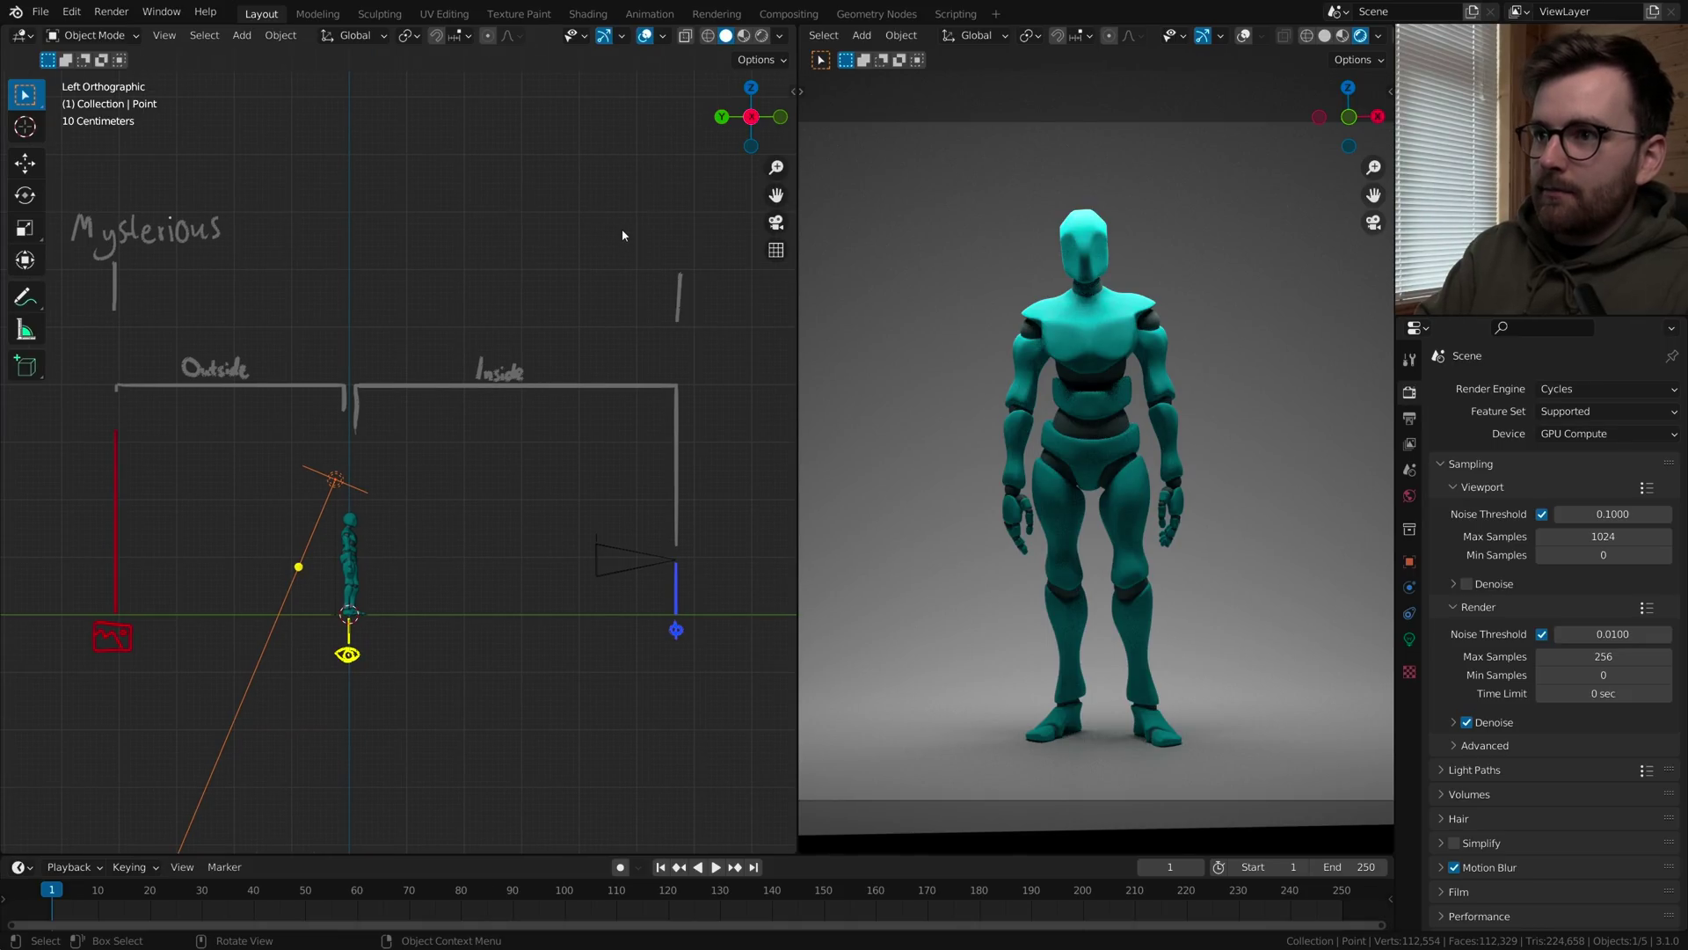
drag(638, 216, 663, 248)
drag(664, 236, 673, 235)
drag(675, 243, 685, 249)
drag(699, 235, 709, 250)
drag(711, 243, 740, 252)
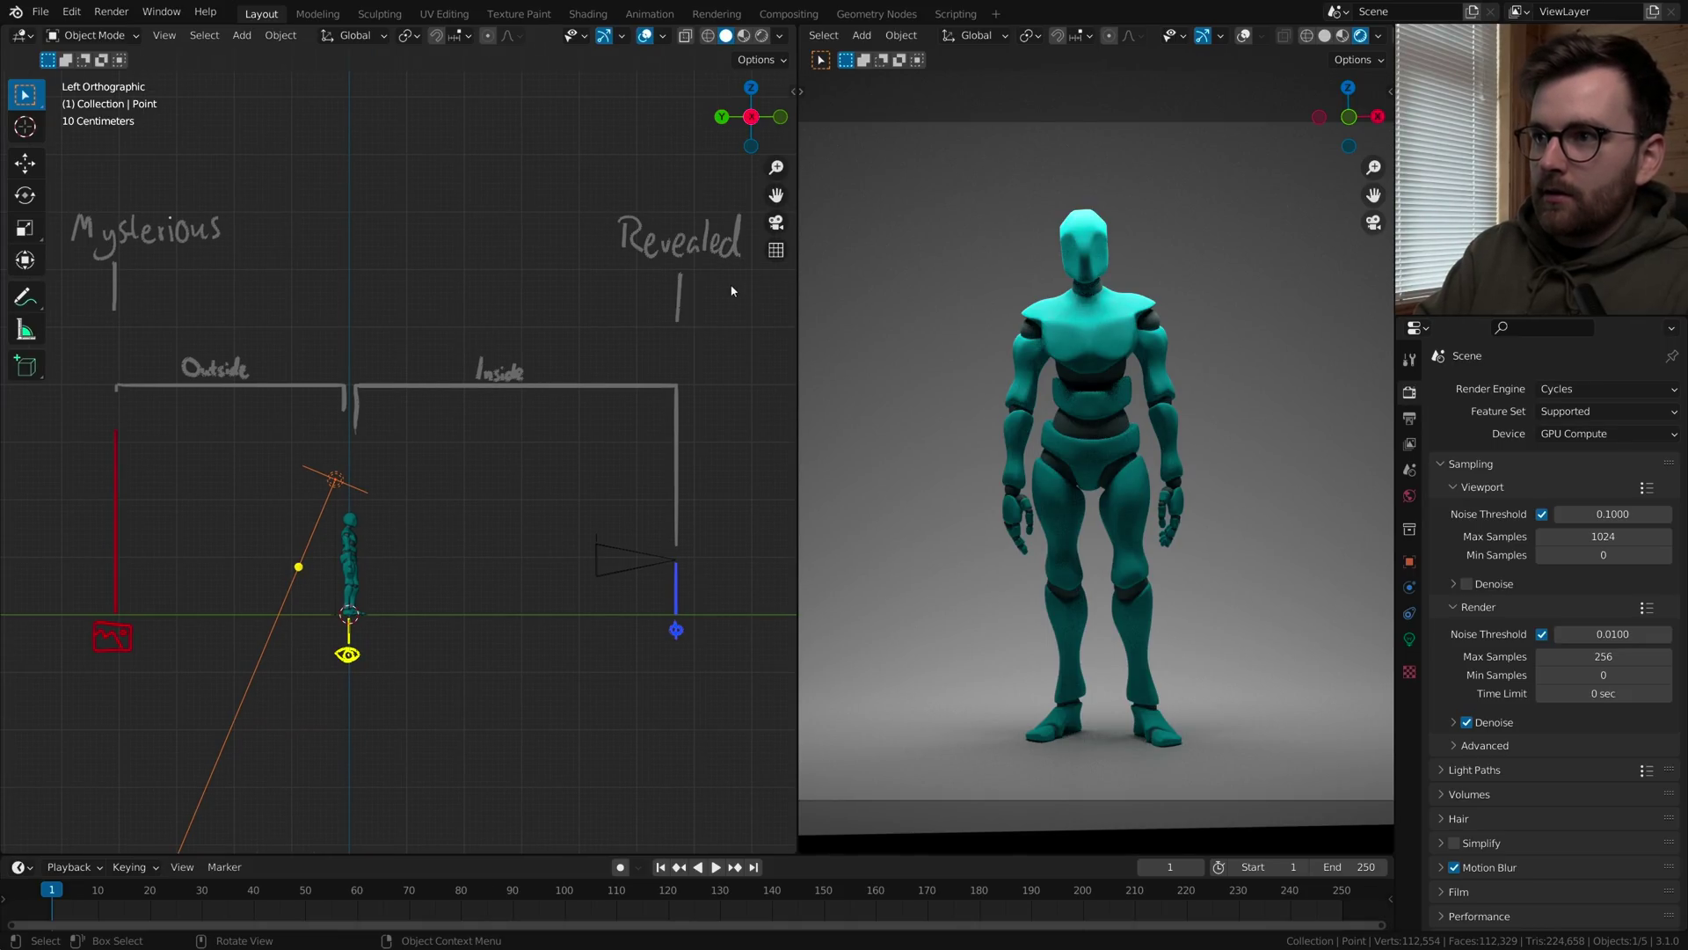
shift+middle_drag(477, 502, 477, 493)
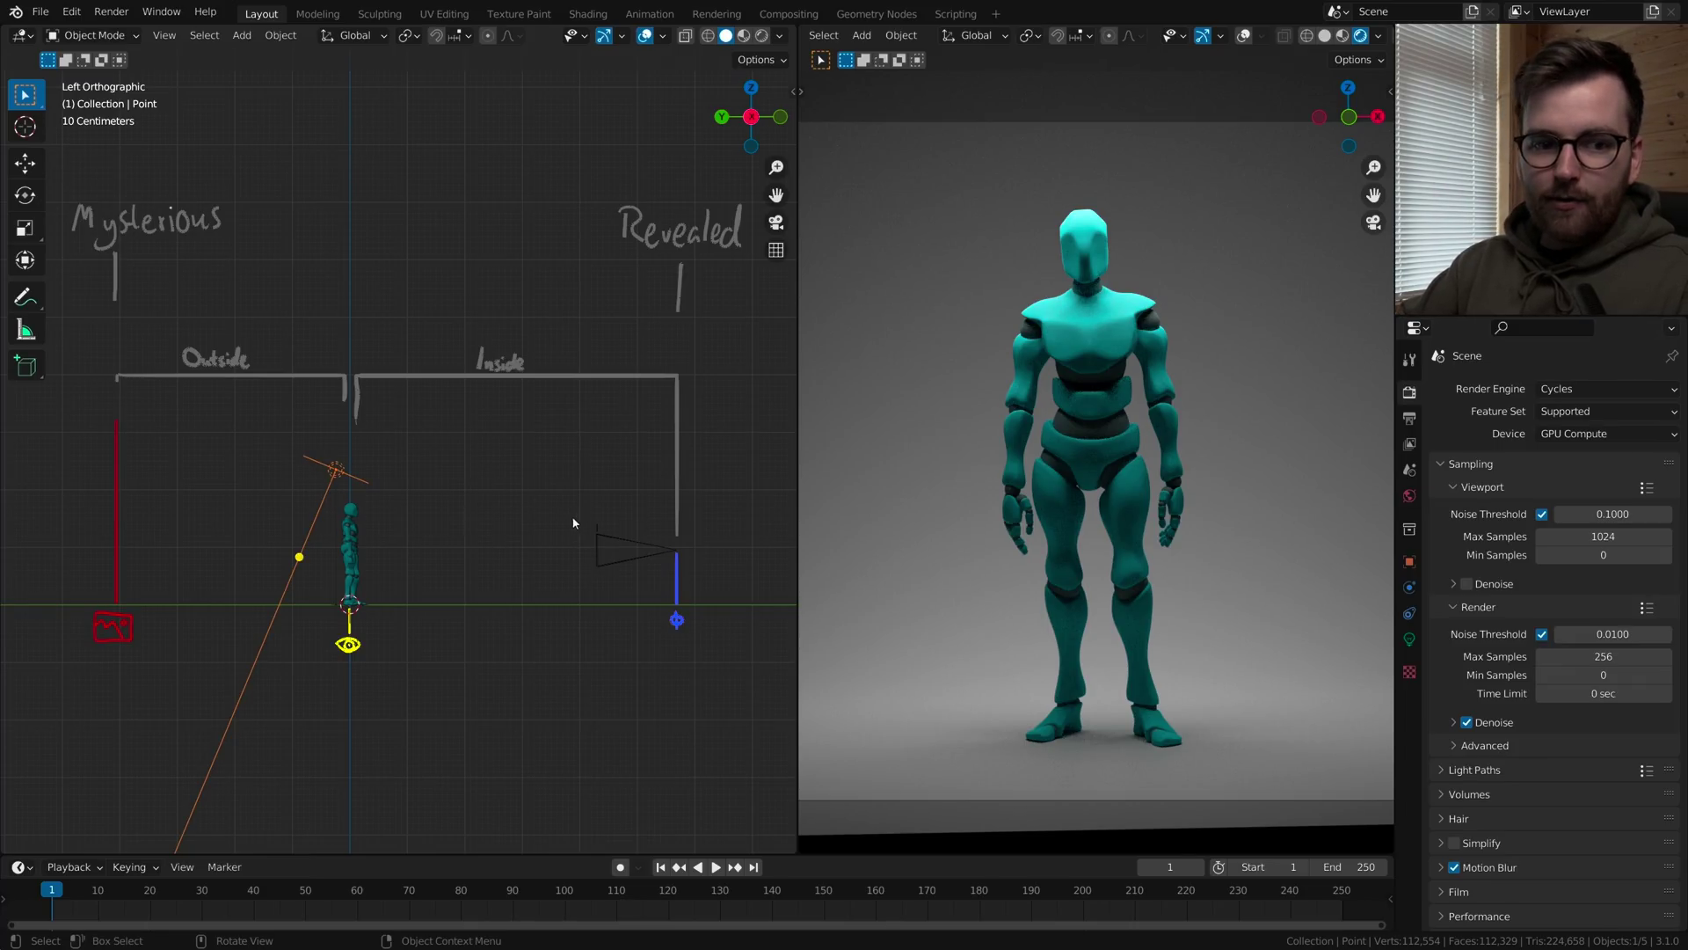
- Move the area light between the figure and the camera, and rotate it to shine horizontally at the figure
key(g)
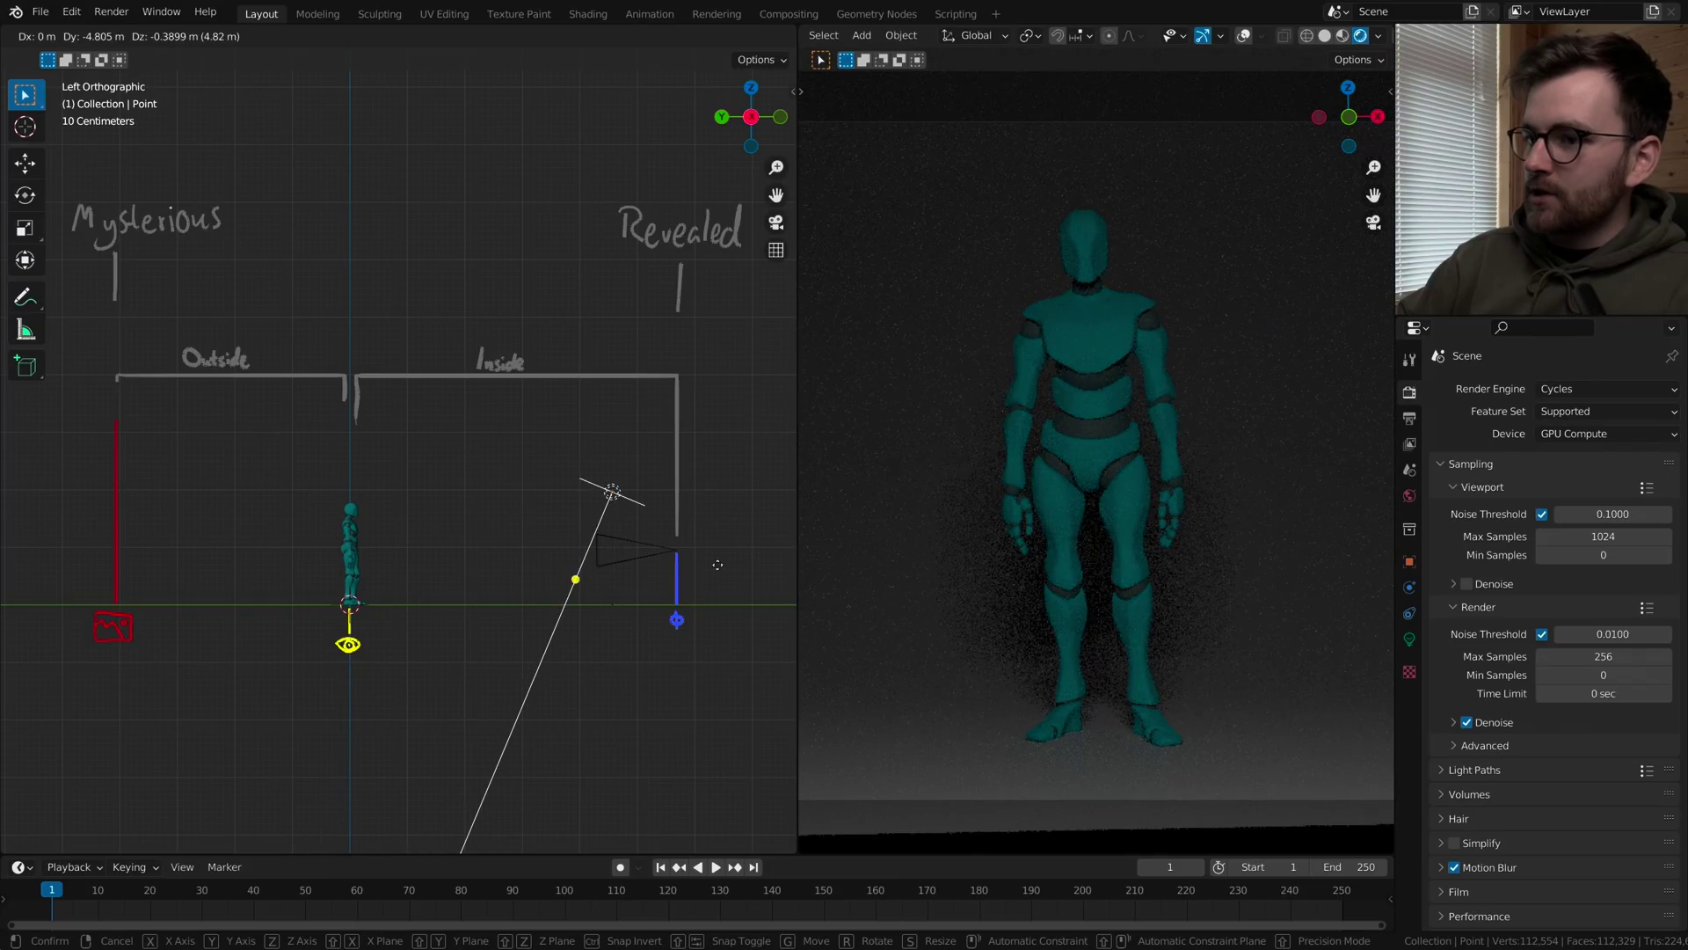
click(686, 604)
key(r)
click(551, 701)
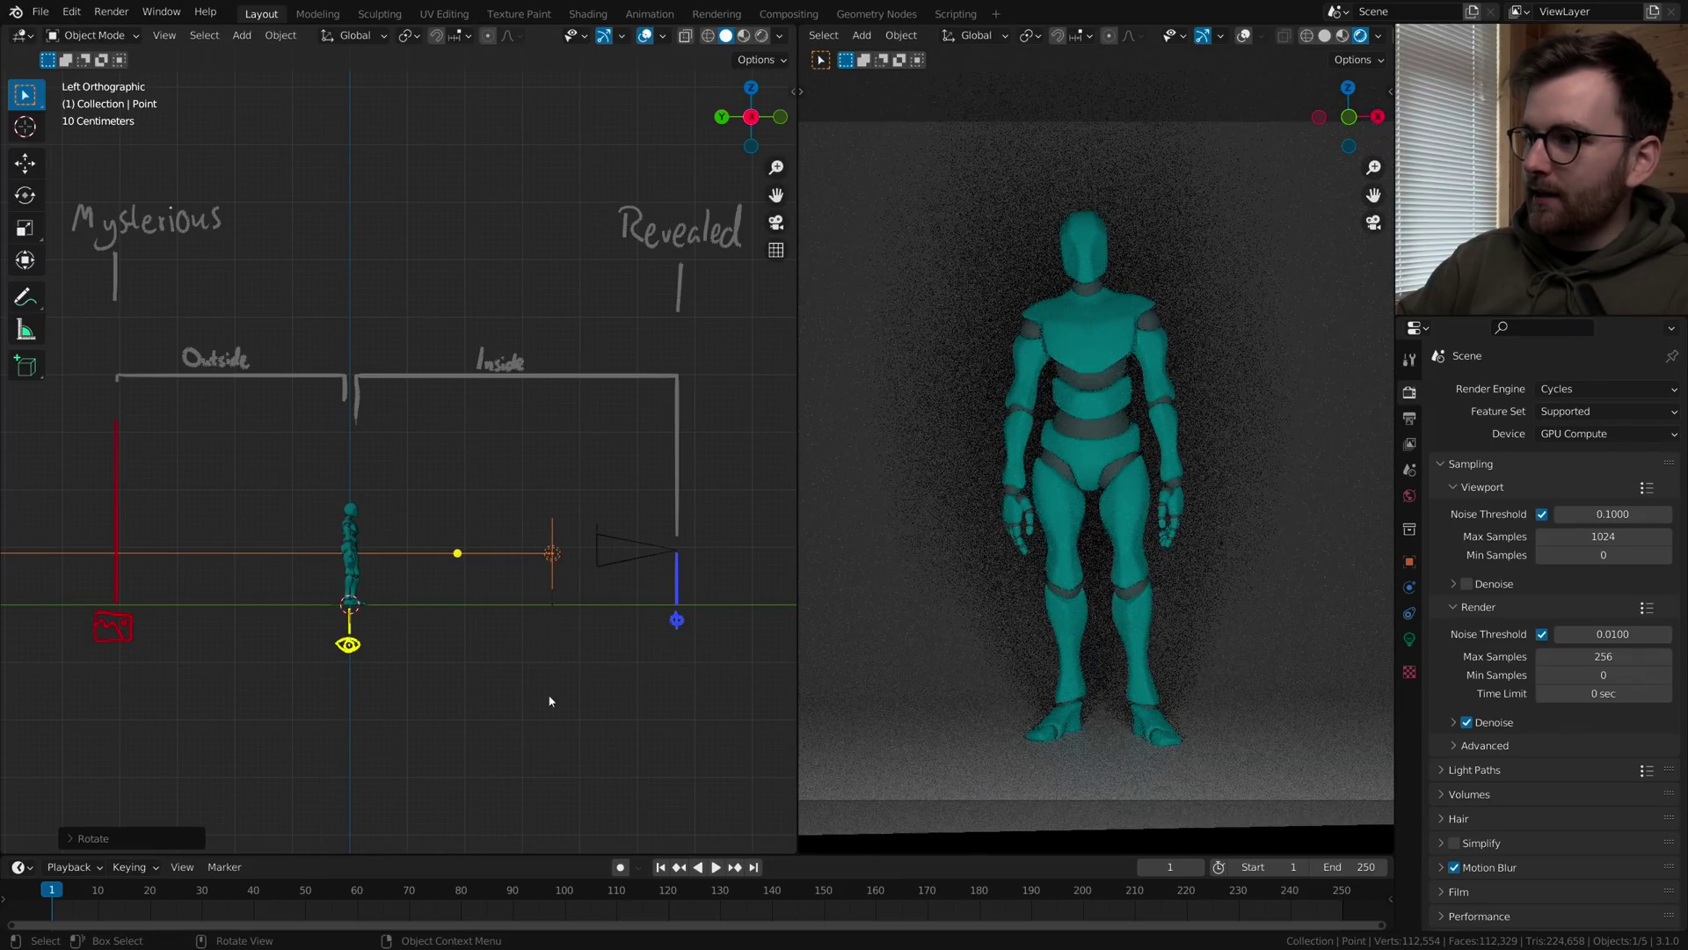
scroll(498, 587, up, 2)
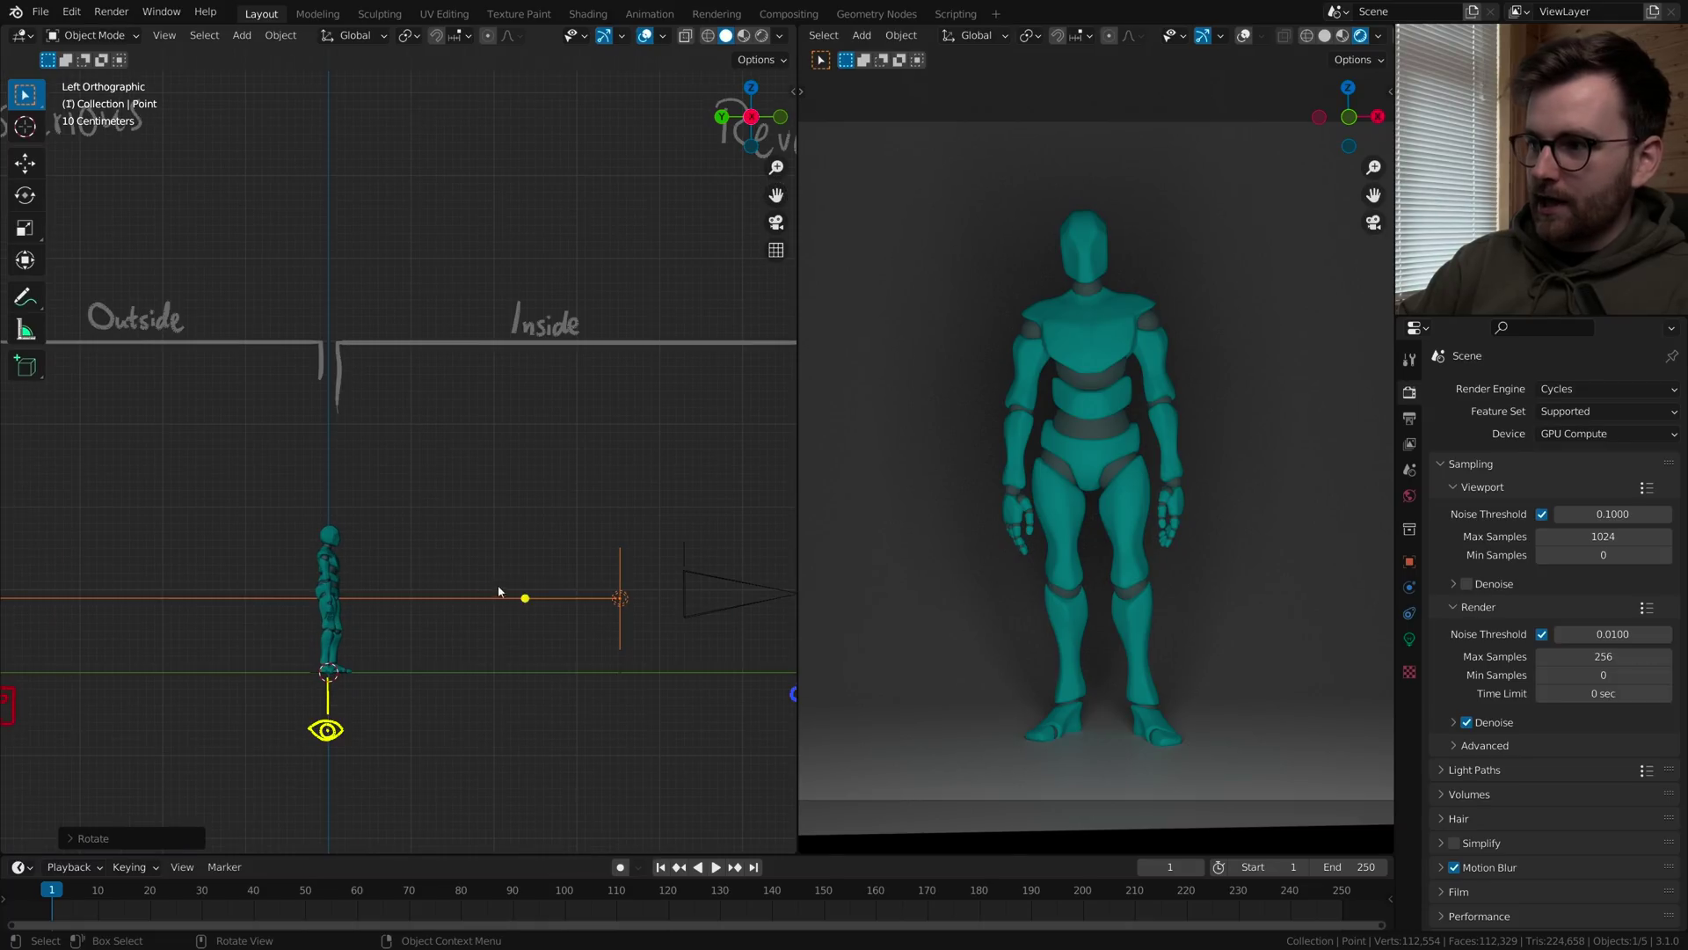
shift+middle_drag(498, 587, 400, 565)
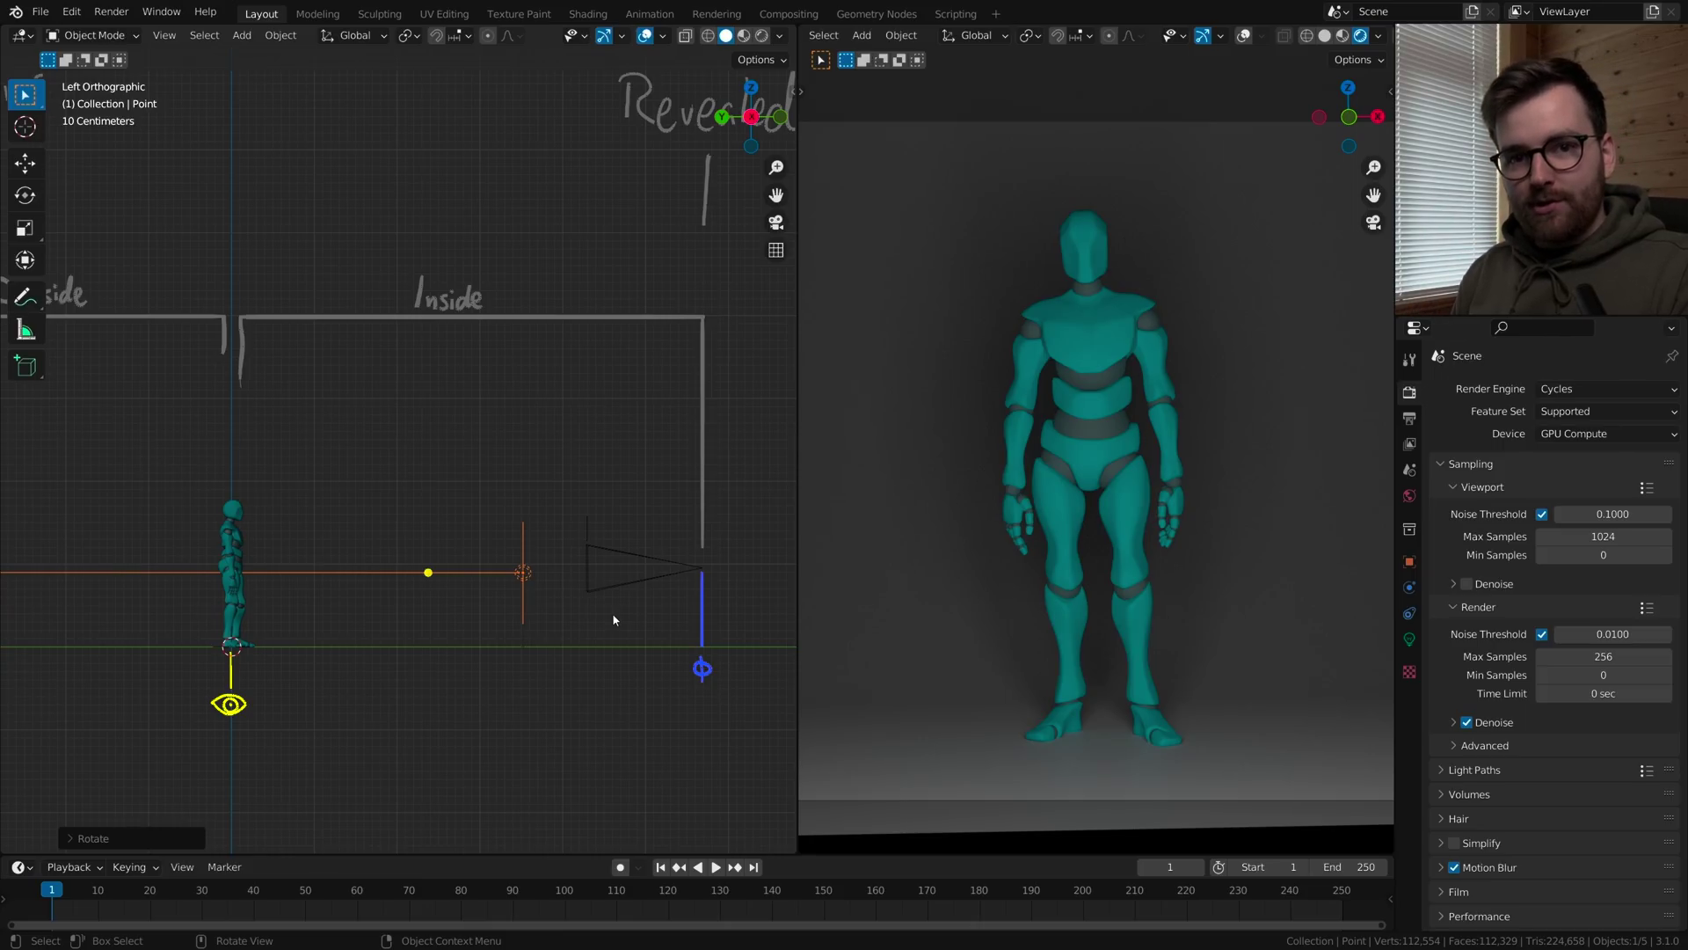
- Place the light between the backdrop and the figure, facing the camera, and change its type to Point
scroll(619, 703, down, 2)
key(r)
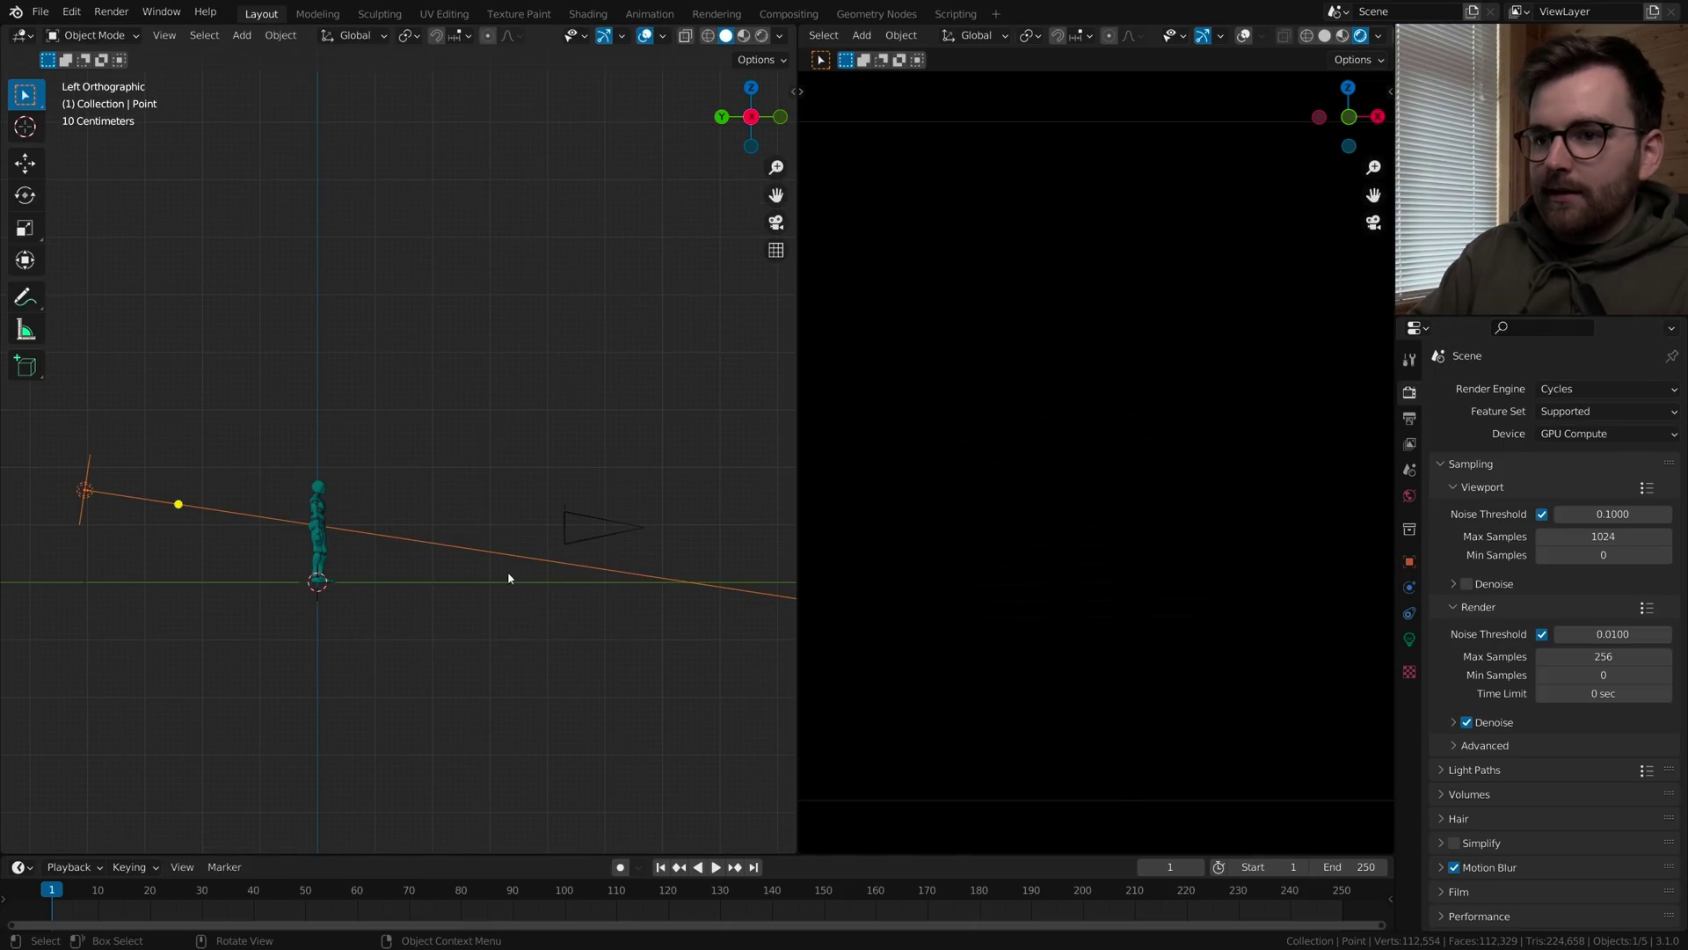
shift+middle_drag(497, 646, 547, 661)
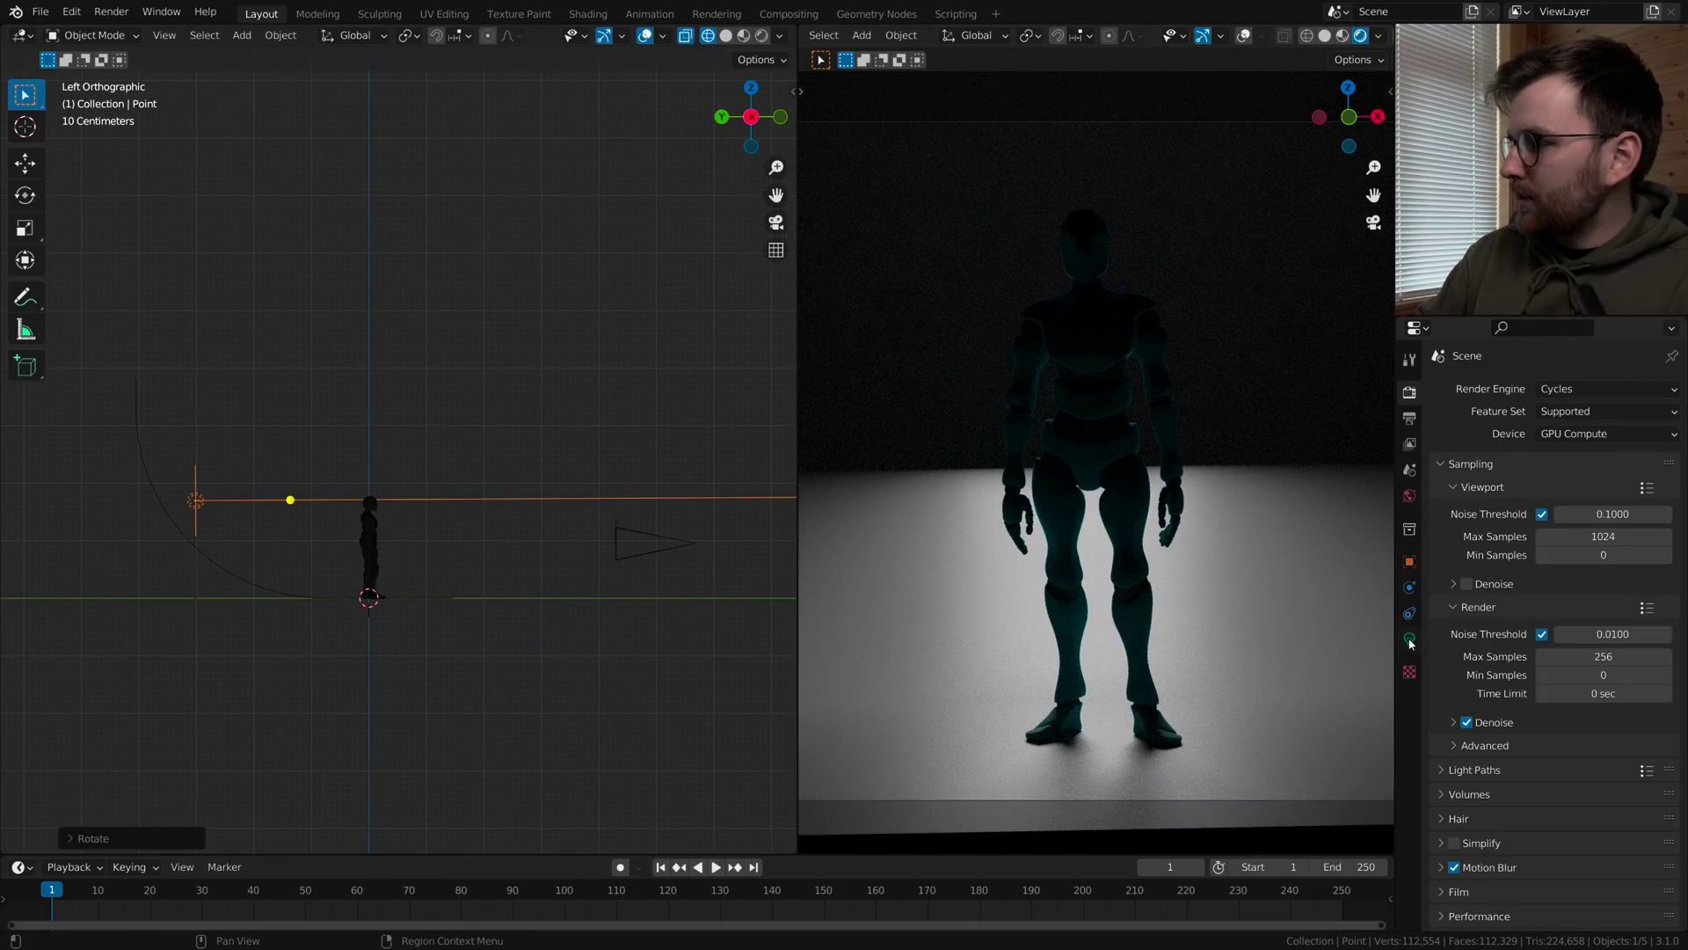
click(1408, 639)
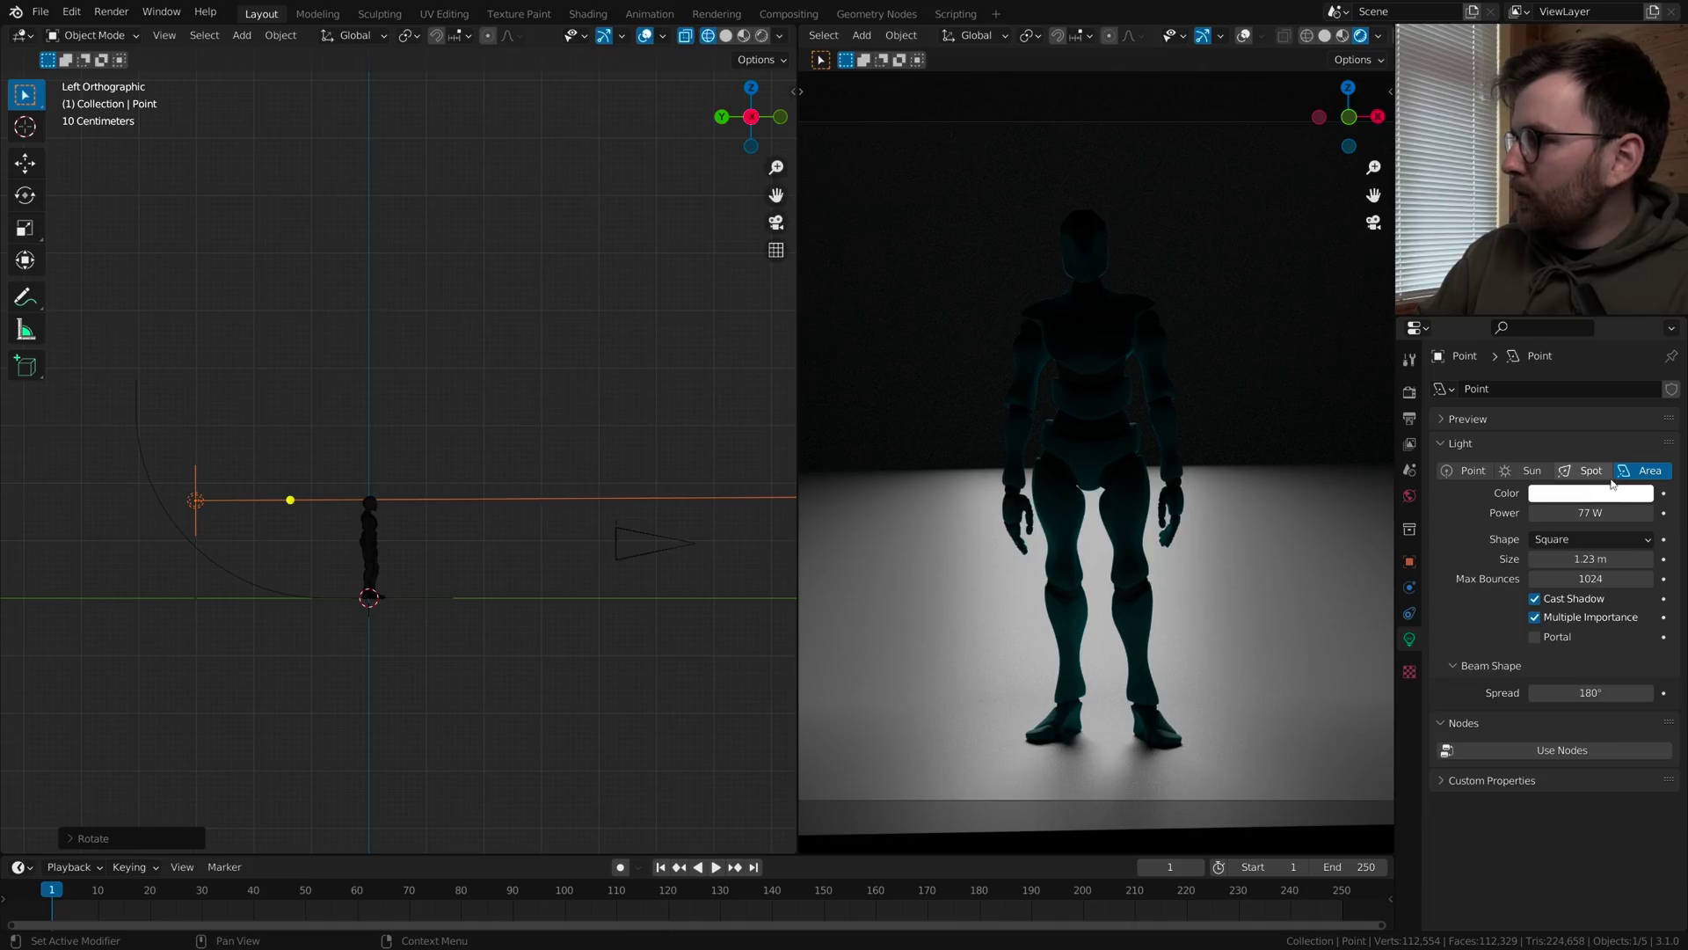
click(1465, 470)
- Draw a white tunnel outline closed around a circled camera and opening beyond the backdrop, and show the Space annotation layer
mouse_move(675, 553)
mouse_down()
mouse_move(650, 536)
mouse_move(657, 561)
mouse_up()
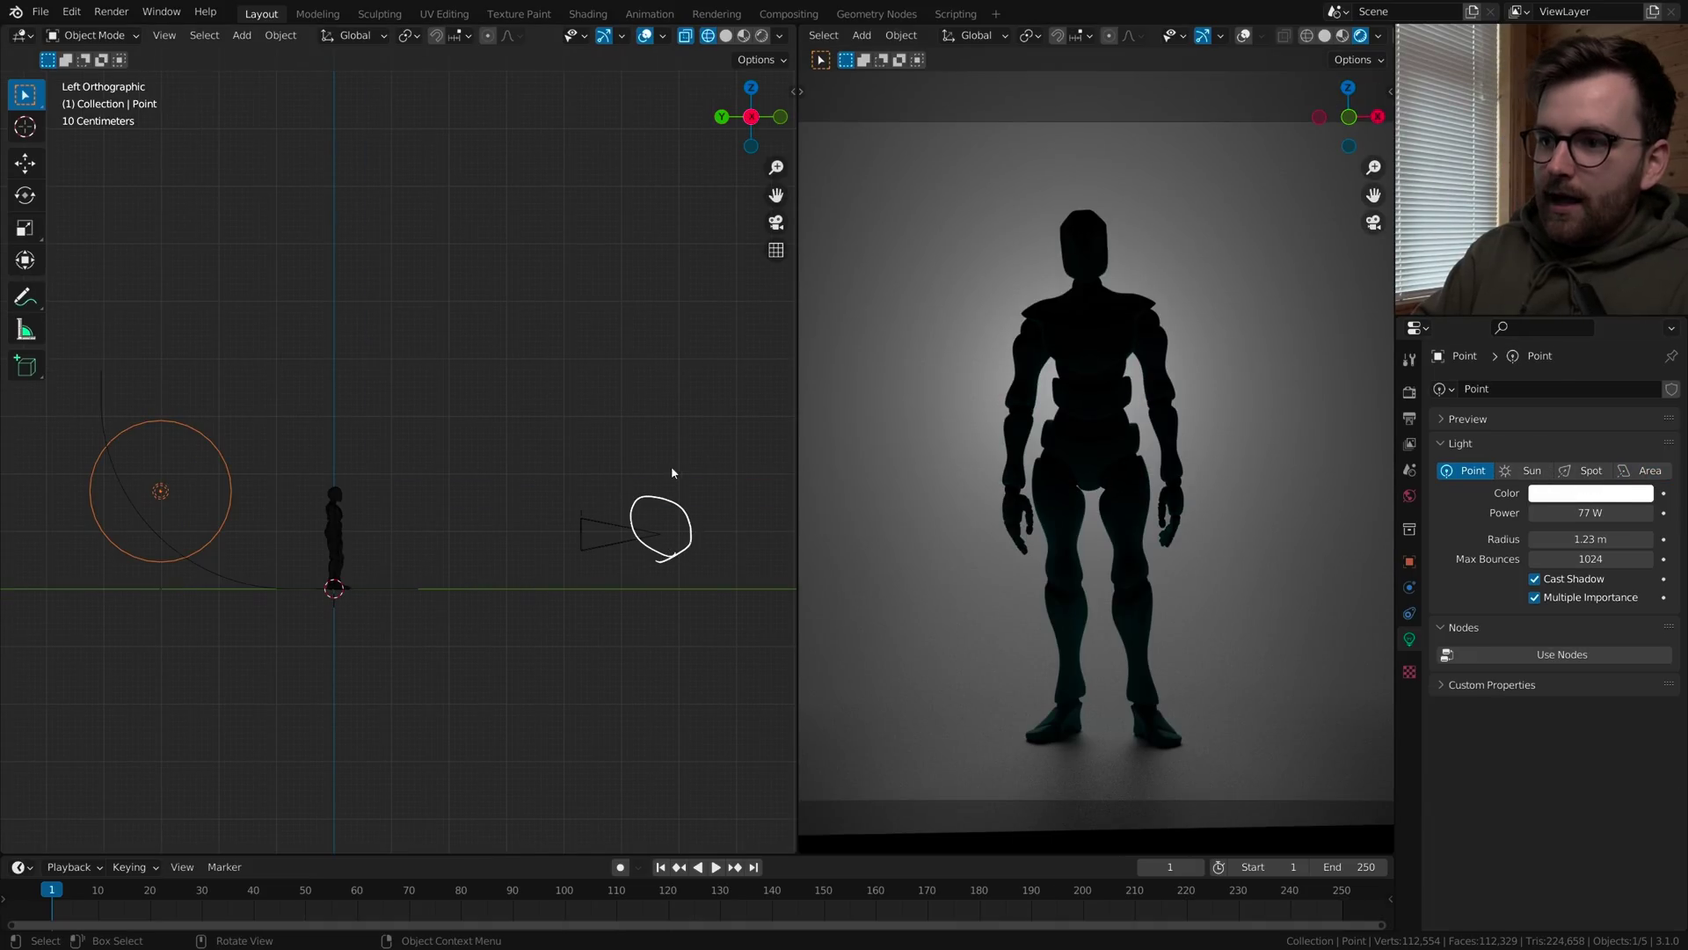
mouse_move(686, 440)
mouse_down()
mouse_move(460, 436)
mouse_move(130, 390)
mouse_up()
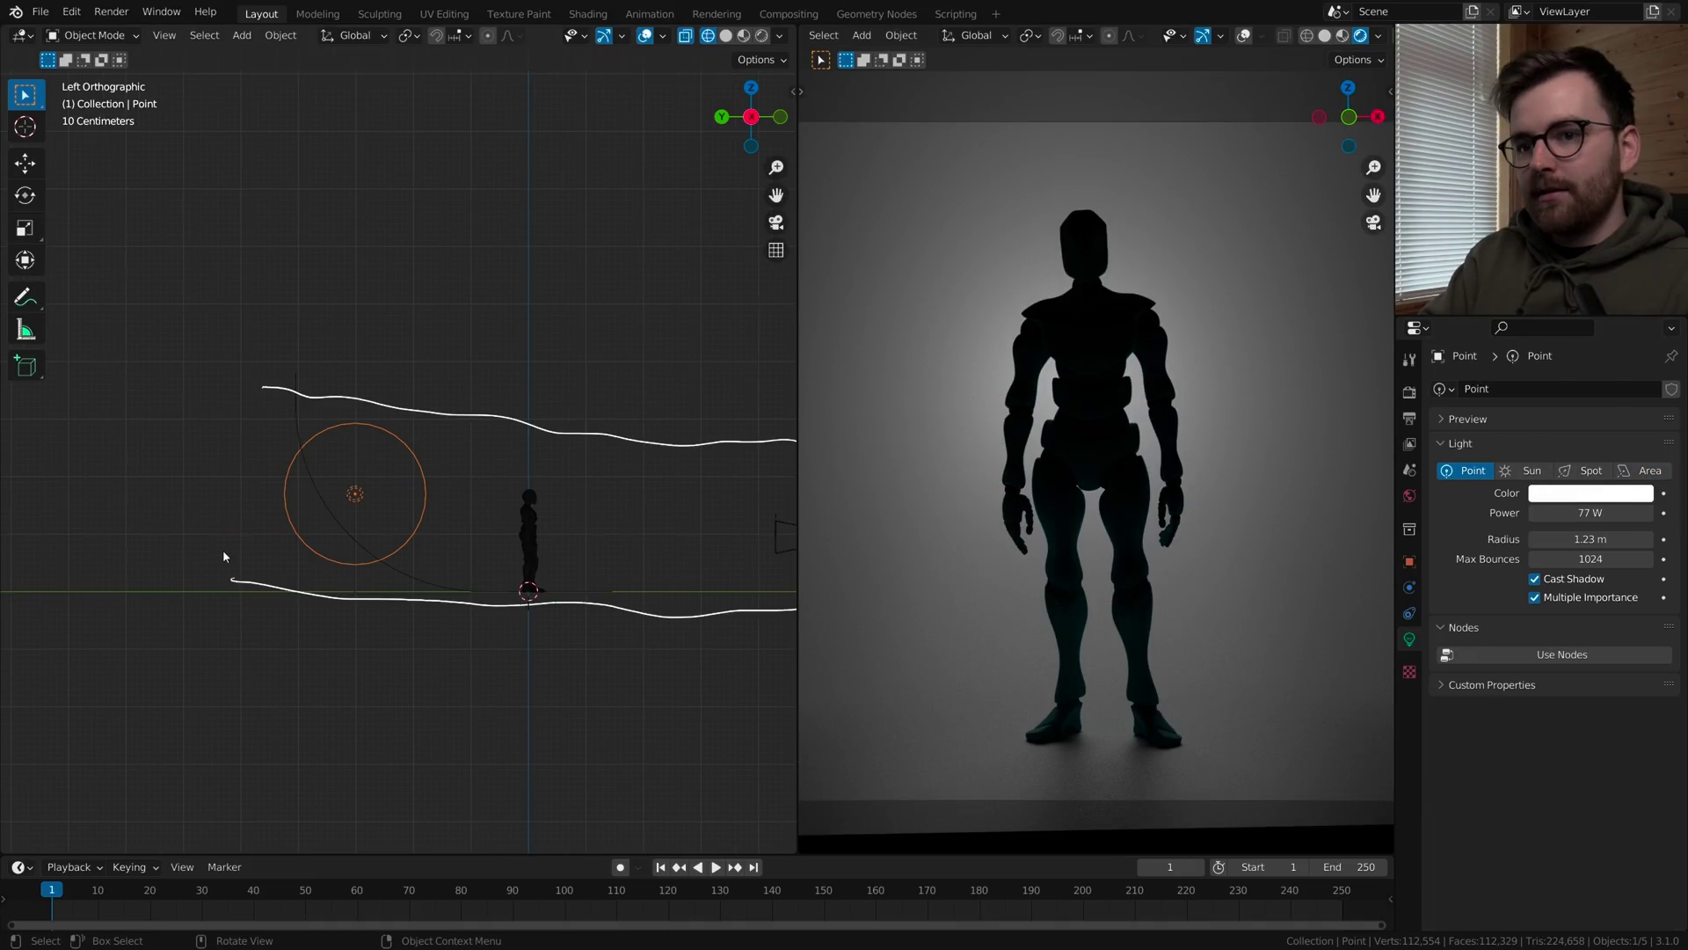
drag(255, 391, 202, 334)
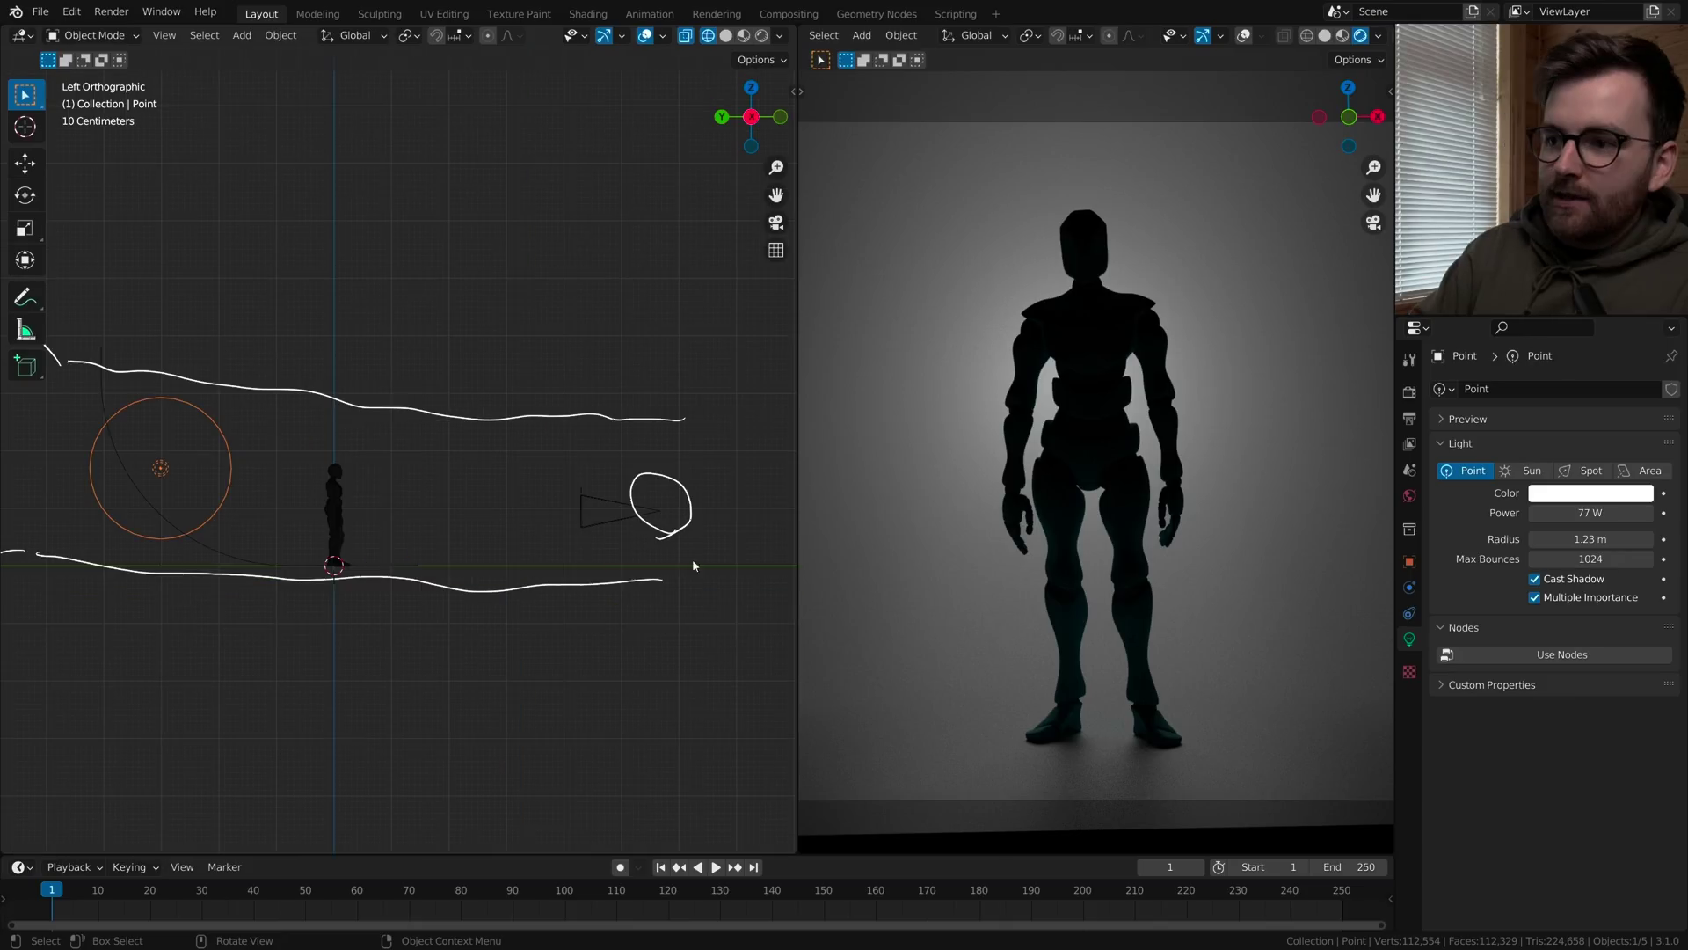
mouse_move(664, 581)
mouse_down()
mouse_move(735, 496)
mouse_move(674, 419)
mouse_up()
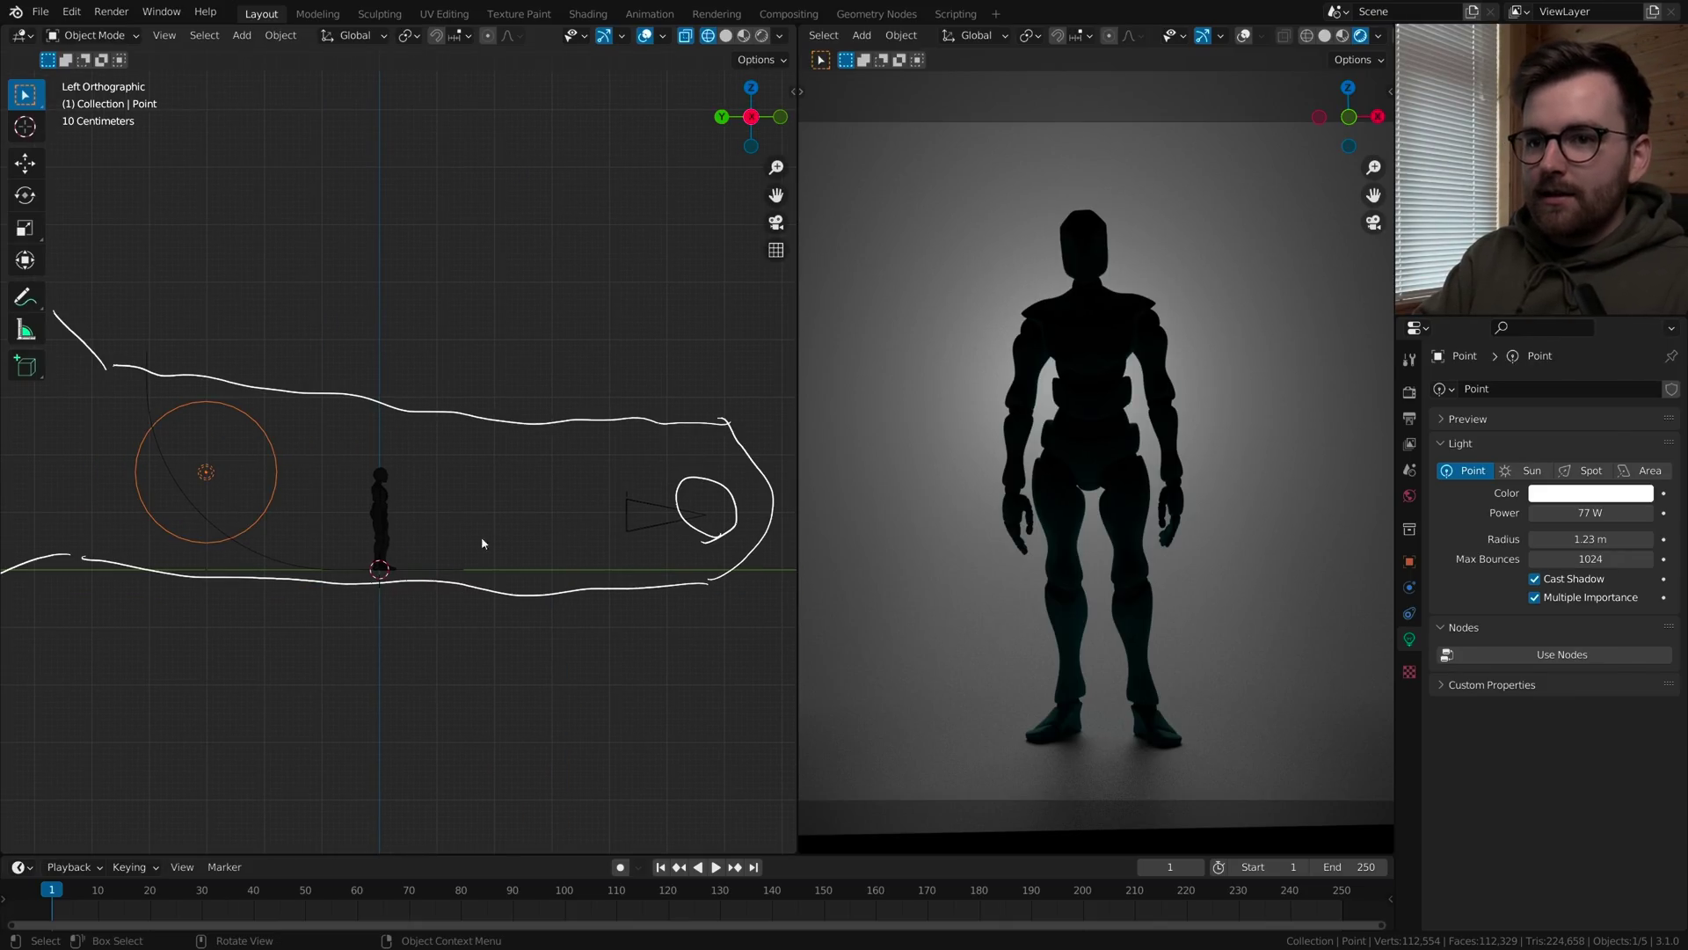
key(n)
click(724, 650)
key(n)
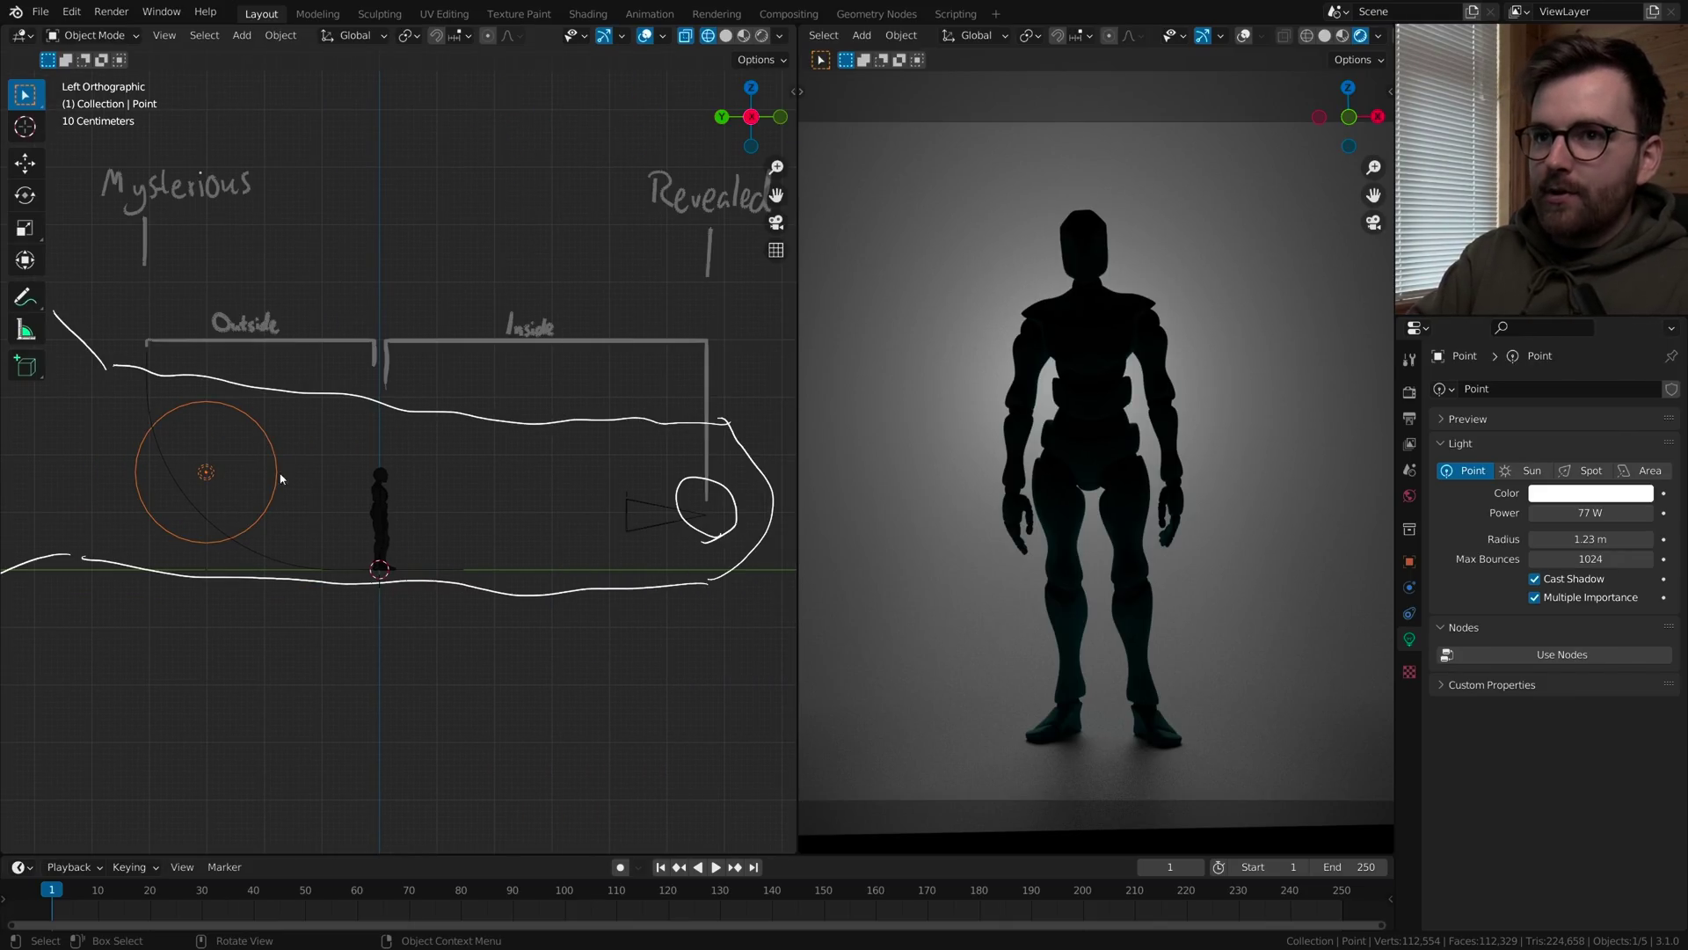
- Shift the point light behind the figure slightly away from the backdrop
shift+middle_drag(438, 498, 404, 547)
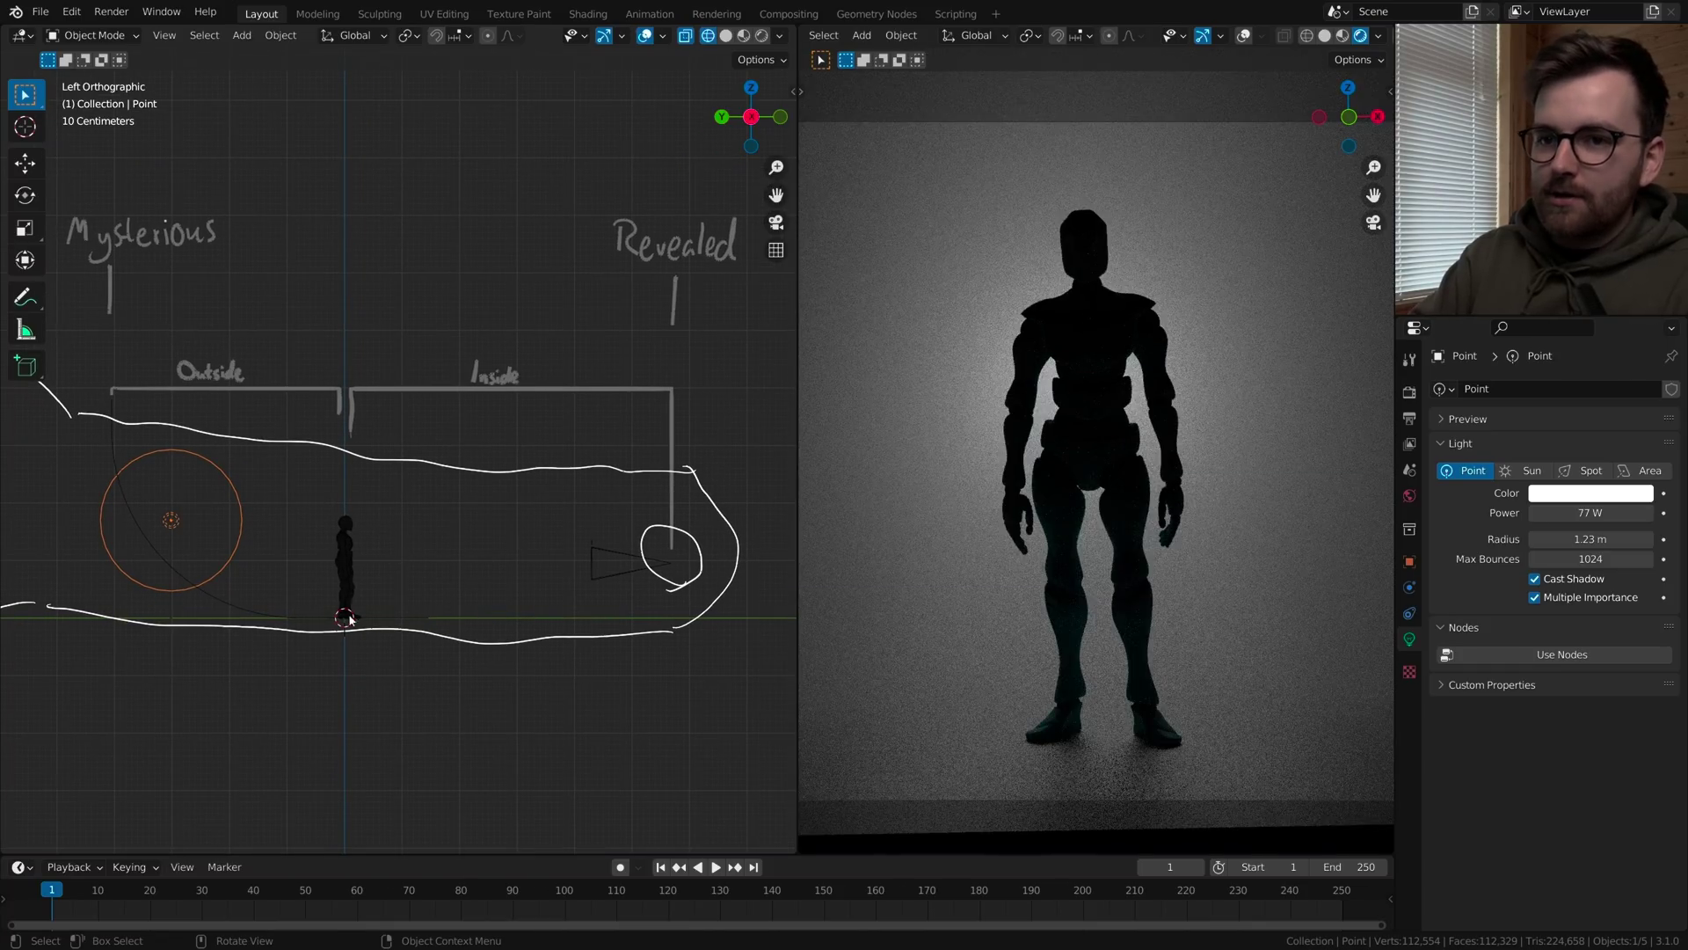
key(g)
click(104, 238)
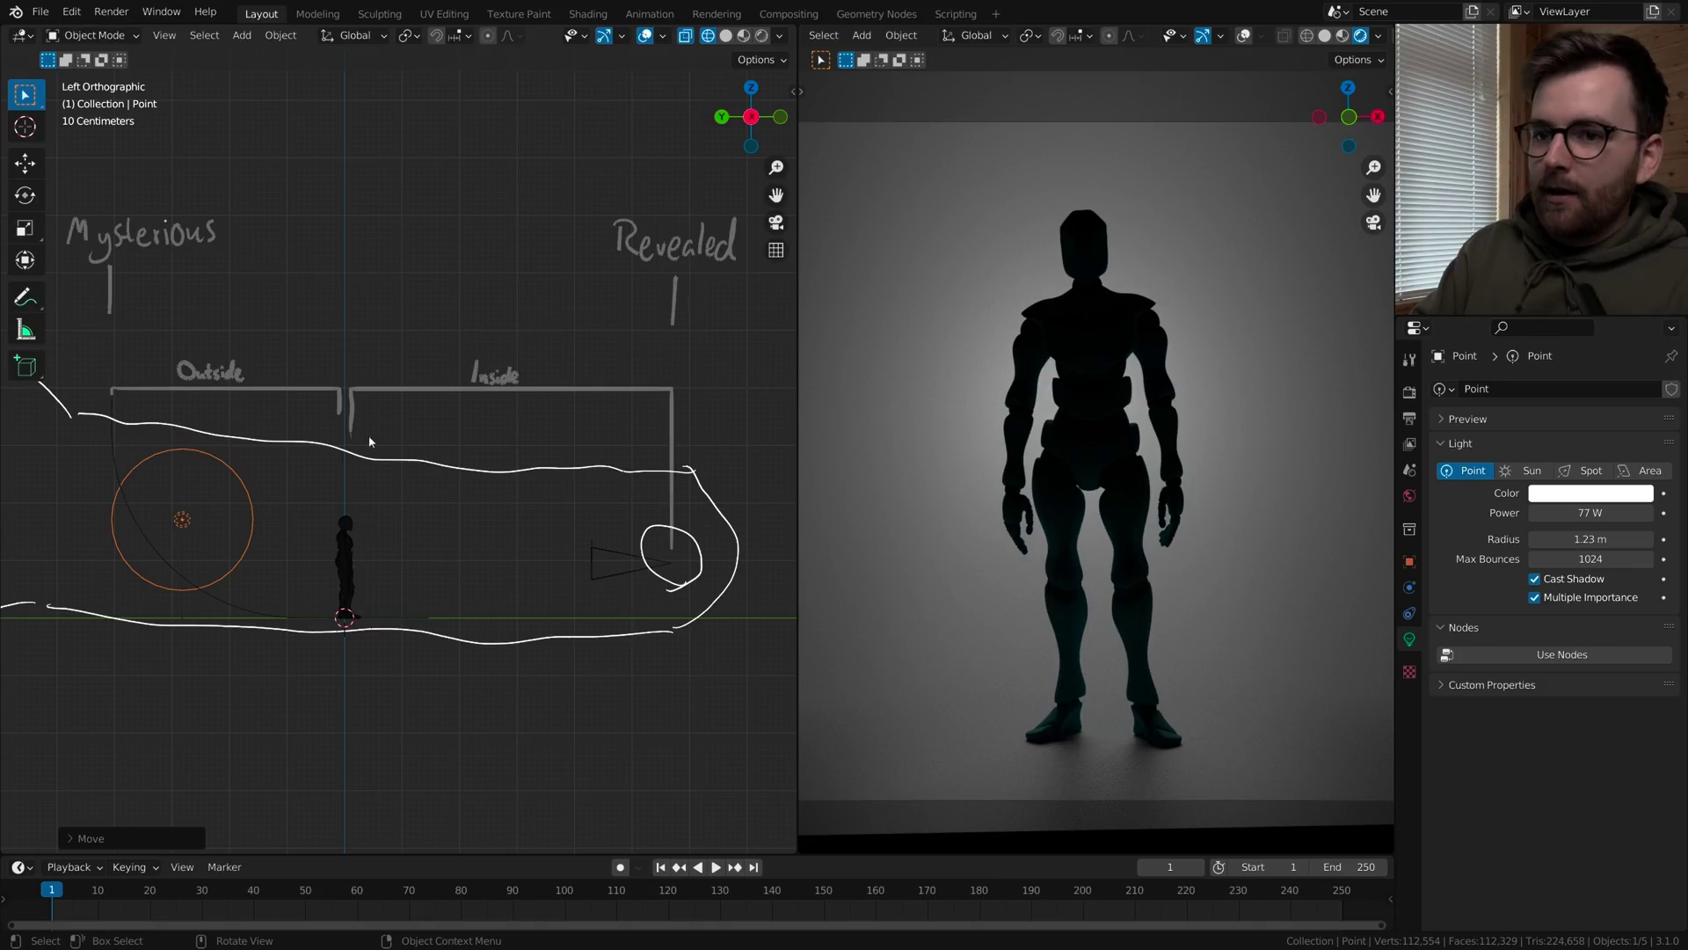
- Erase the outline's closed end at the camera, and redraw the tunnel closed behind the backdrop and flaring open toward the camera side
scroll(431, 534, down, 3)
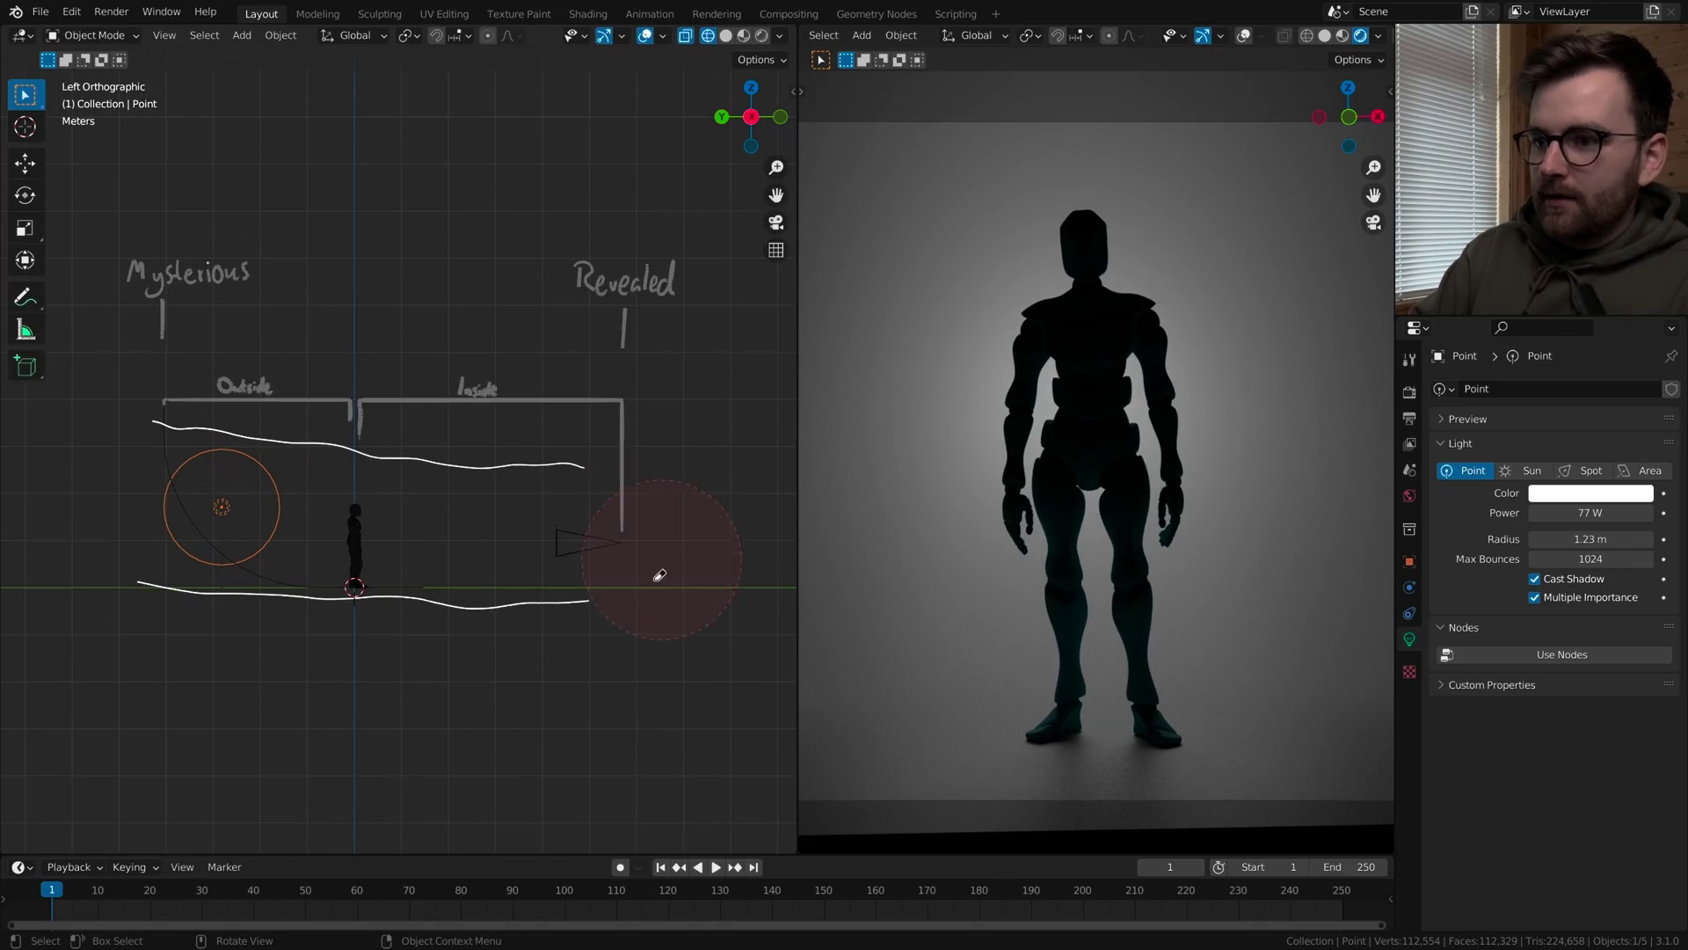
right_drag(653, 570, 652, 497)
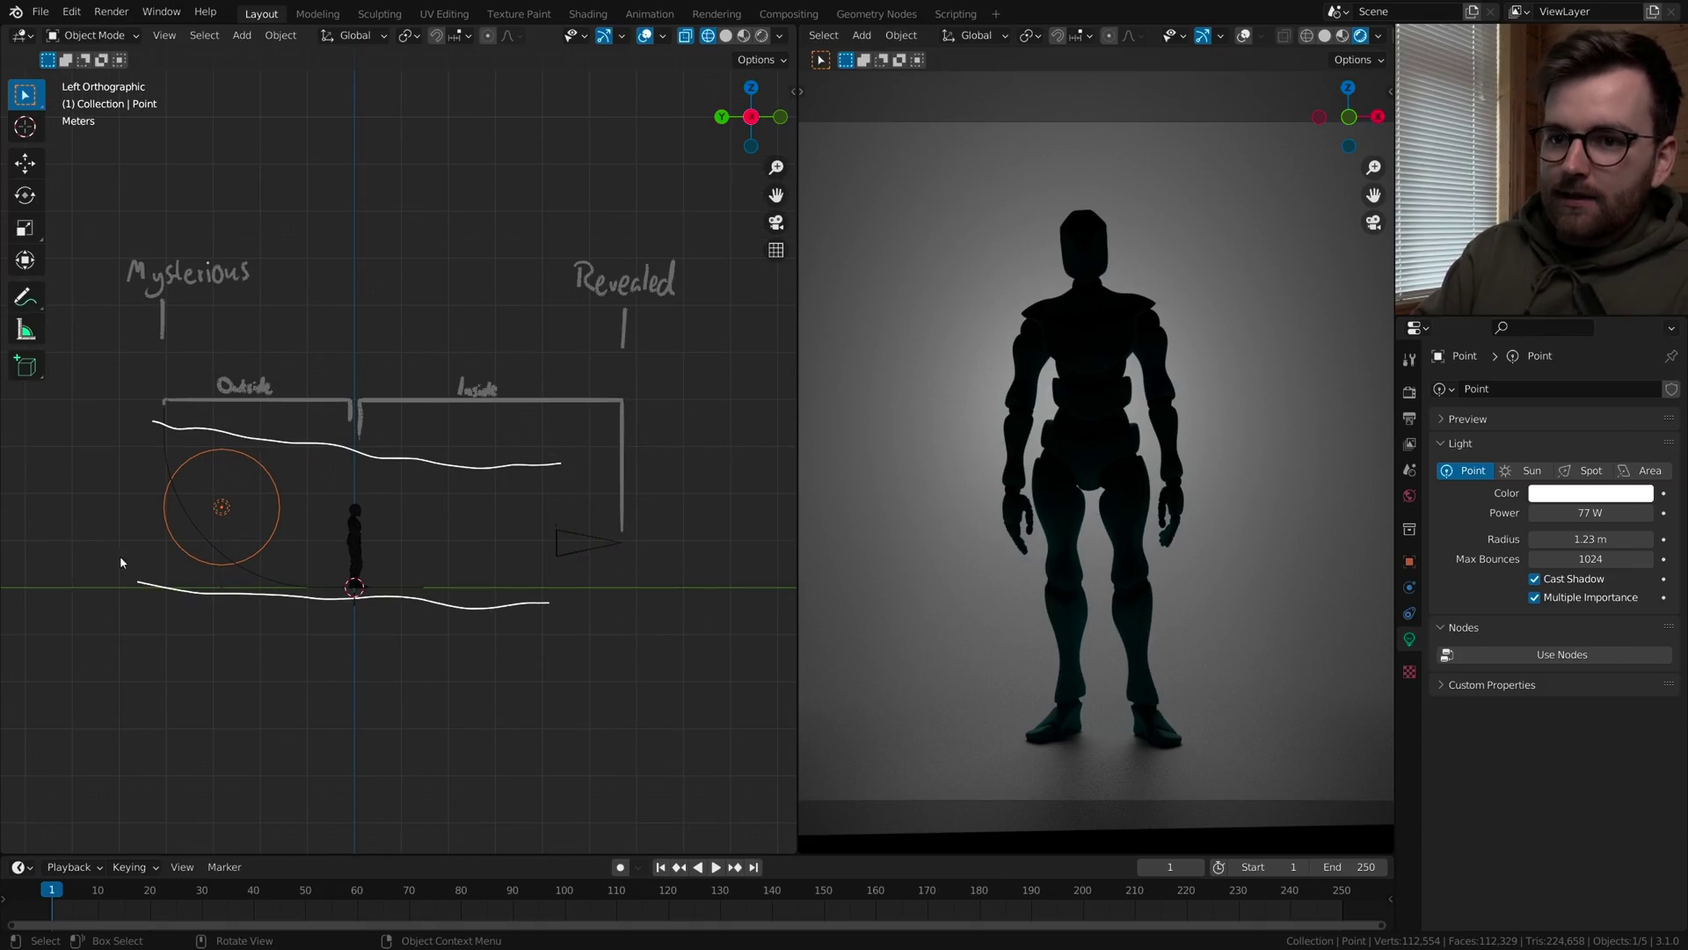
drag(130, 556, 153, 422)
drag(551, 603, 677, 721)
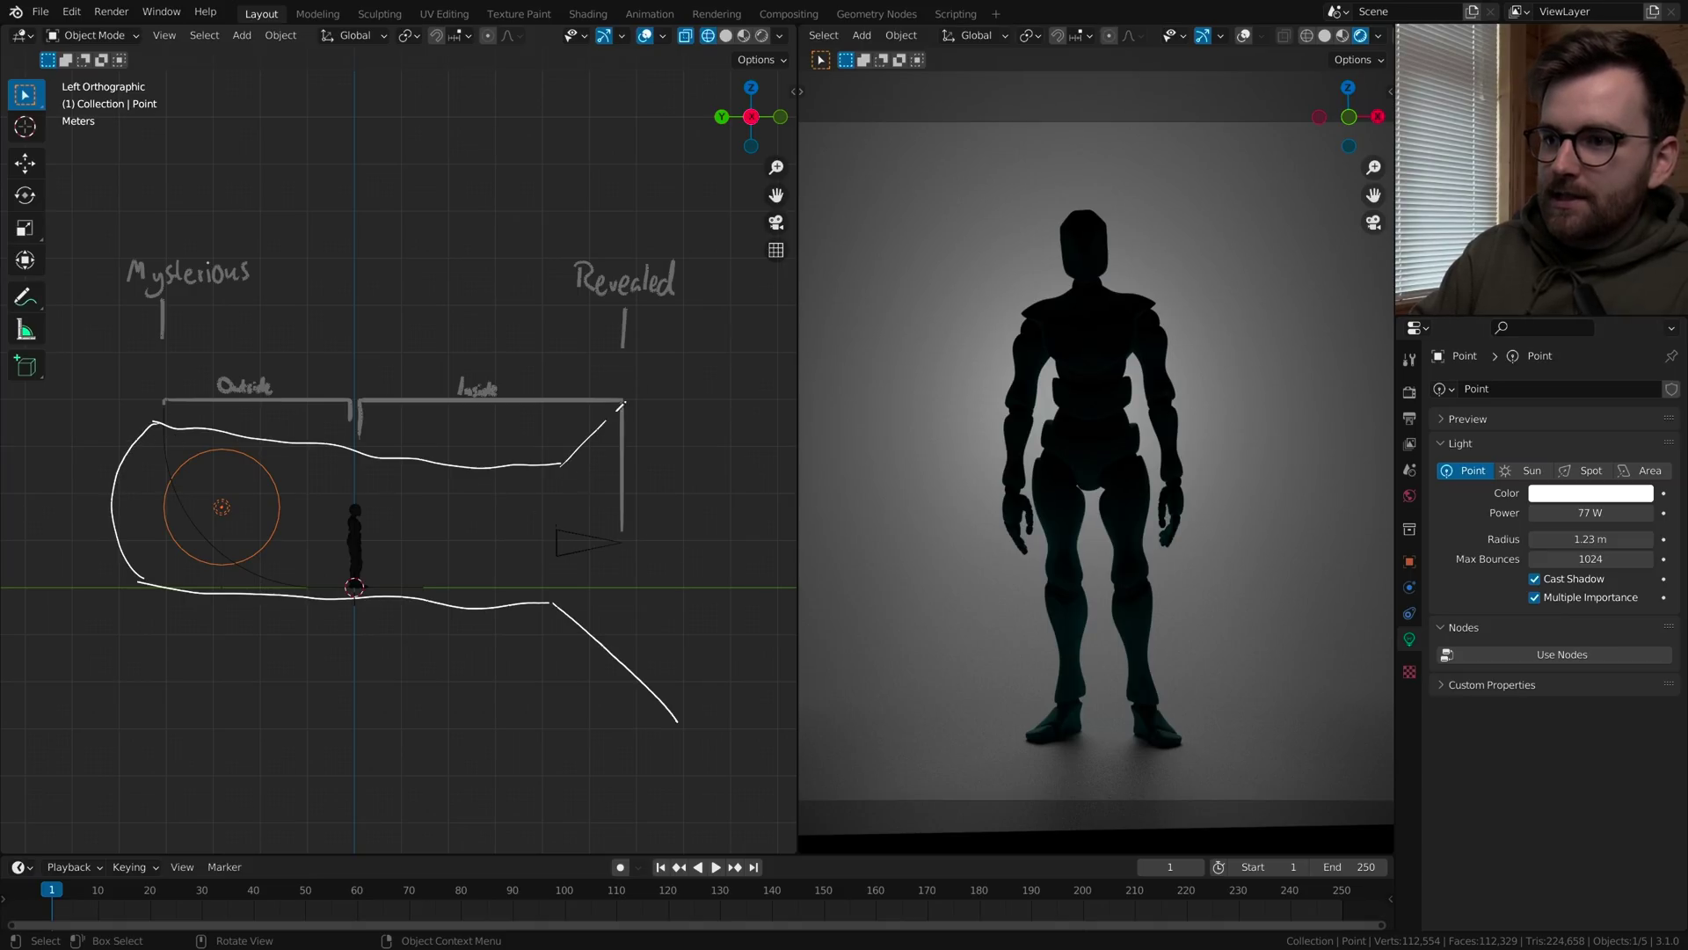
- Move the point light behind the camera and set its power to 347 W
scroll(425, 474, up, 1)
key(g)
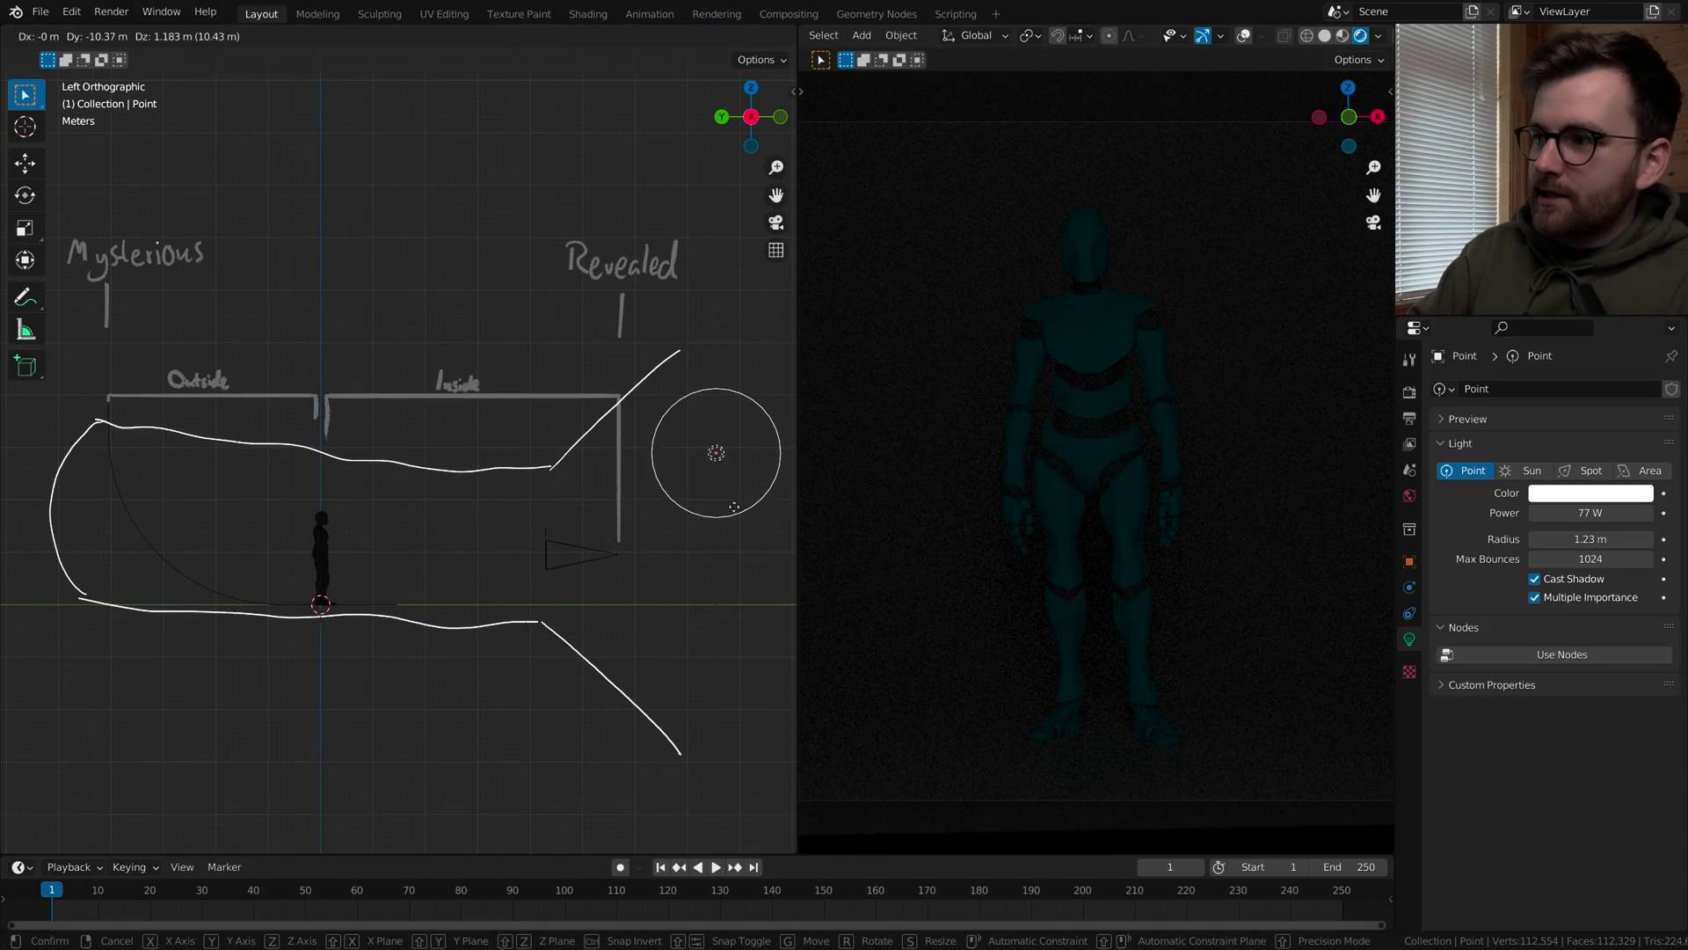
click(718, 510)
right_click(559, 513)
click(568, 513)
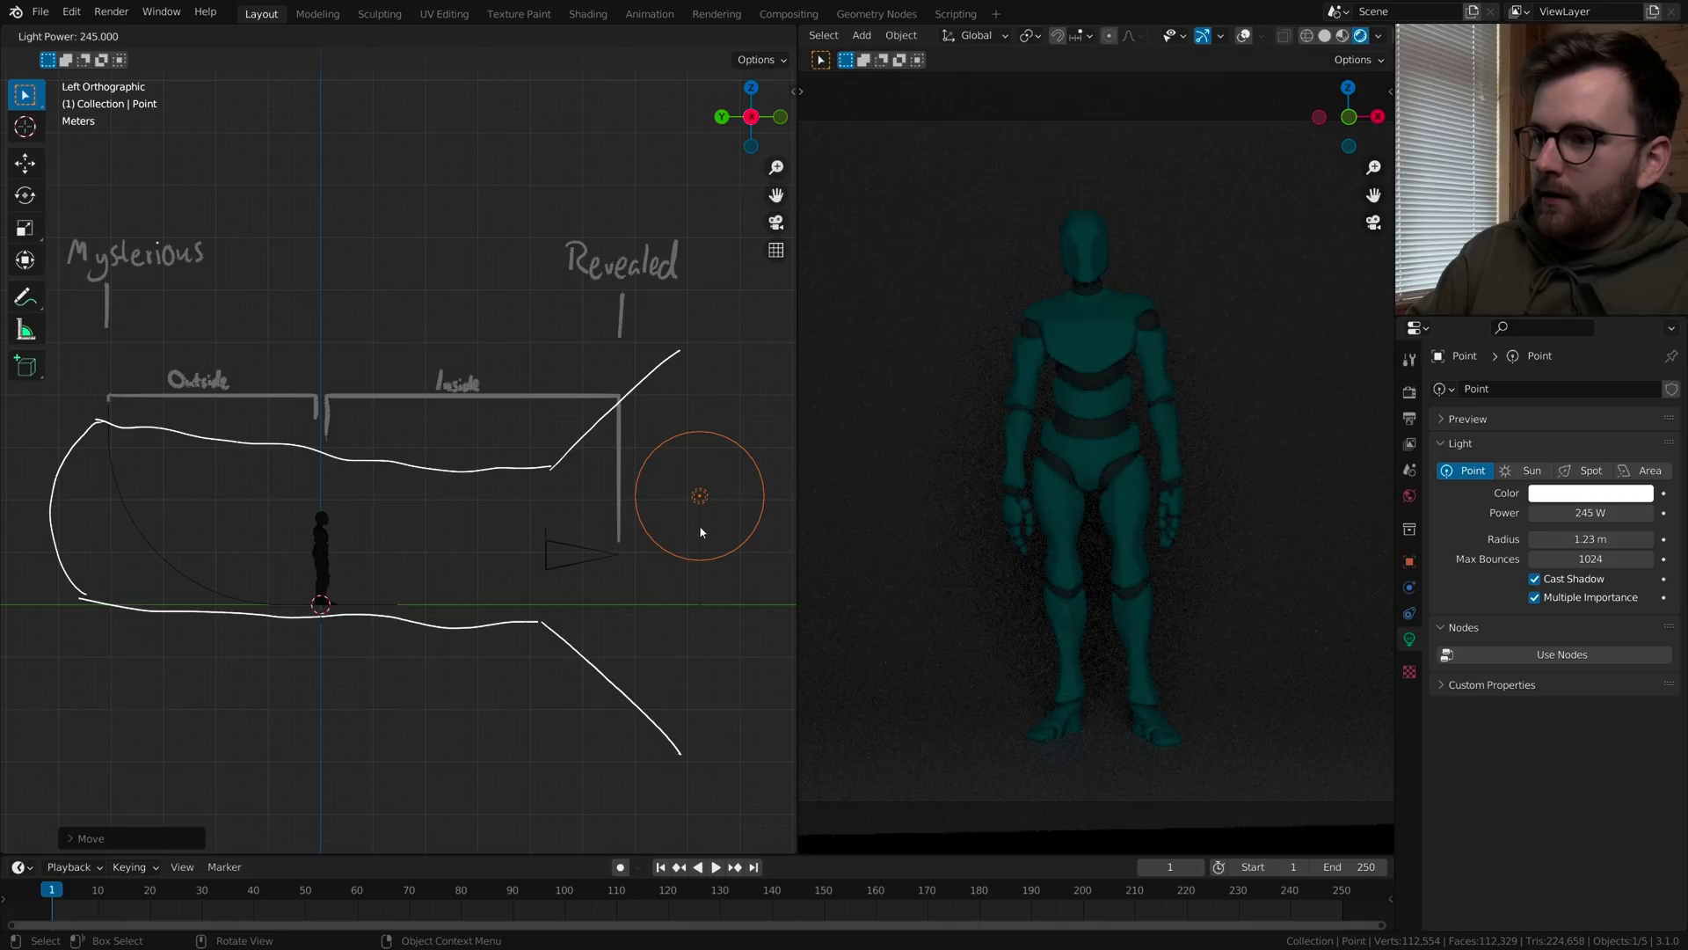
click(762, 550)
- Bring the point light in front of the camera, closer to the figure, and erase the white tunnel outline
key(g)
click(628, 563)
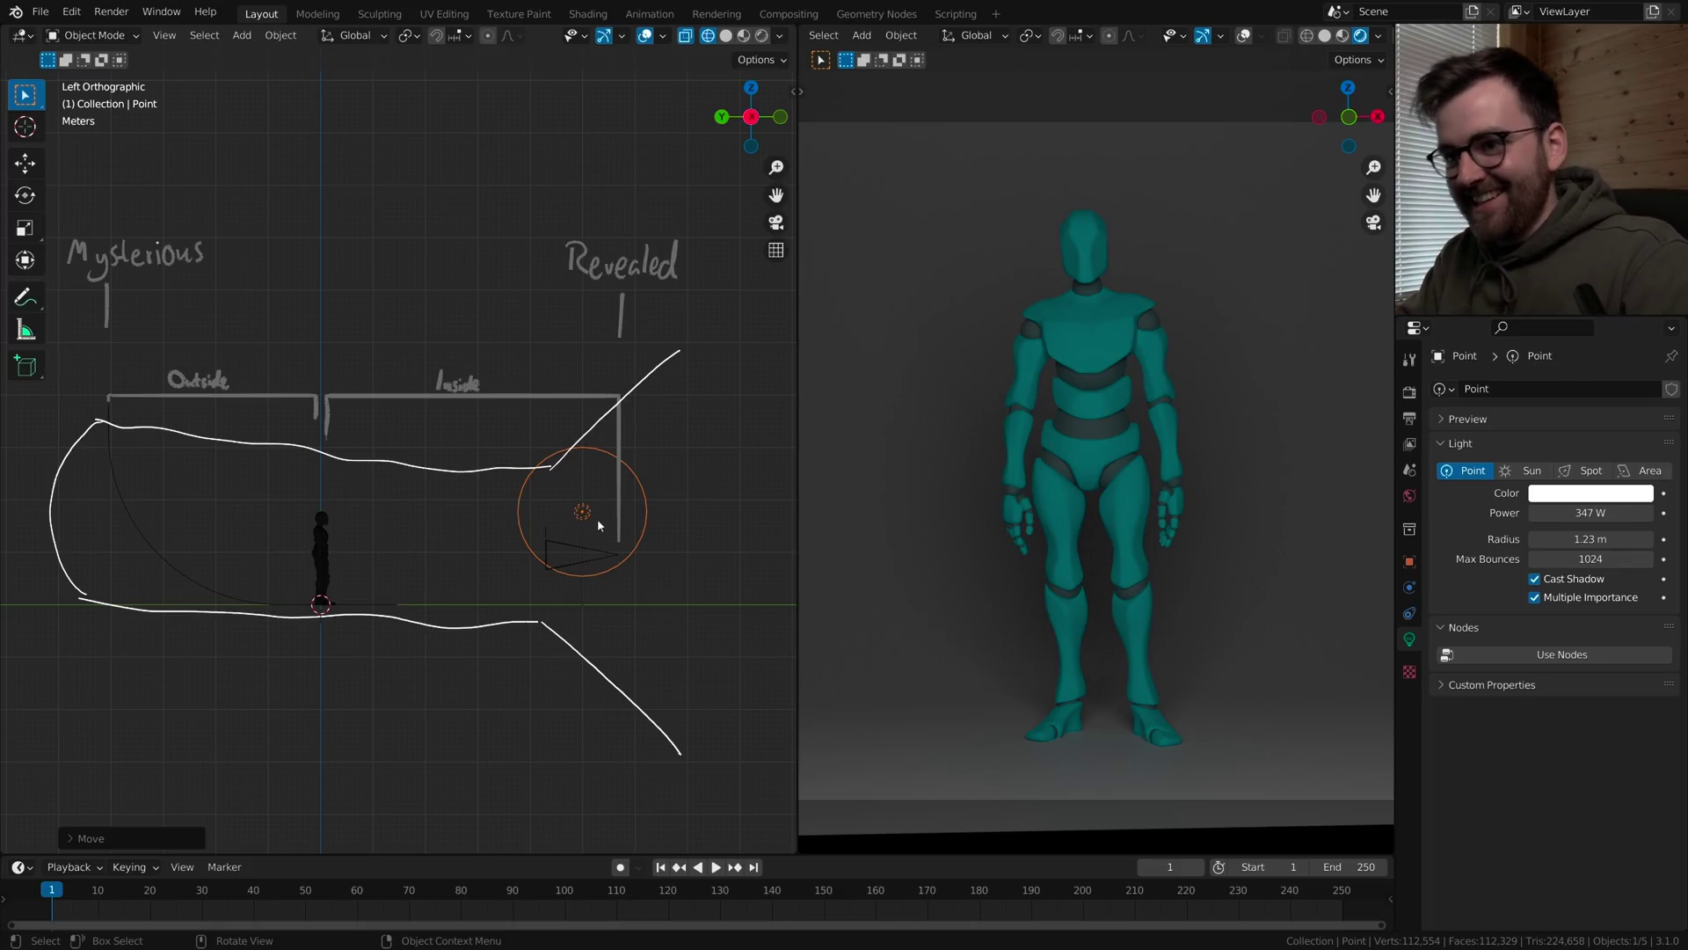
key(g)
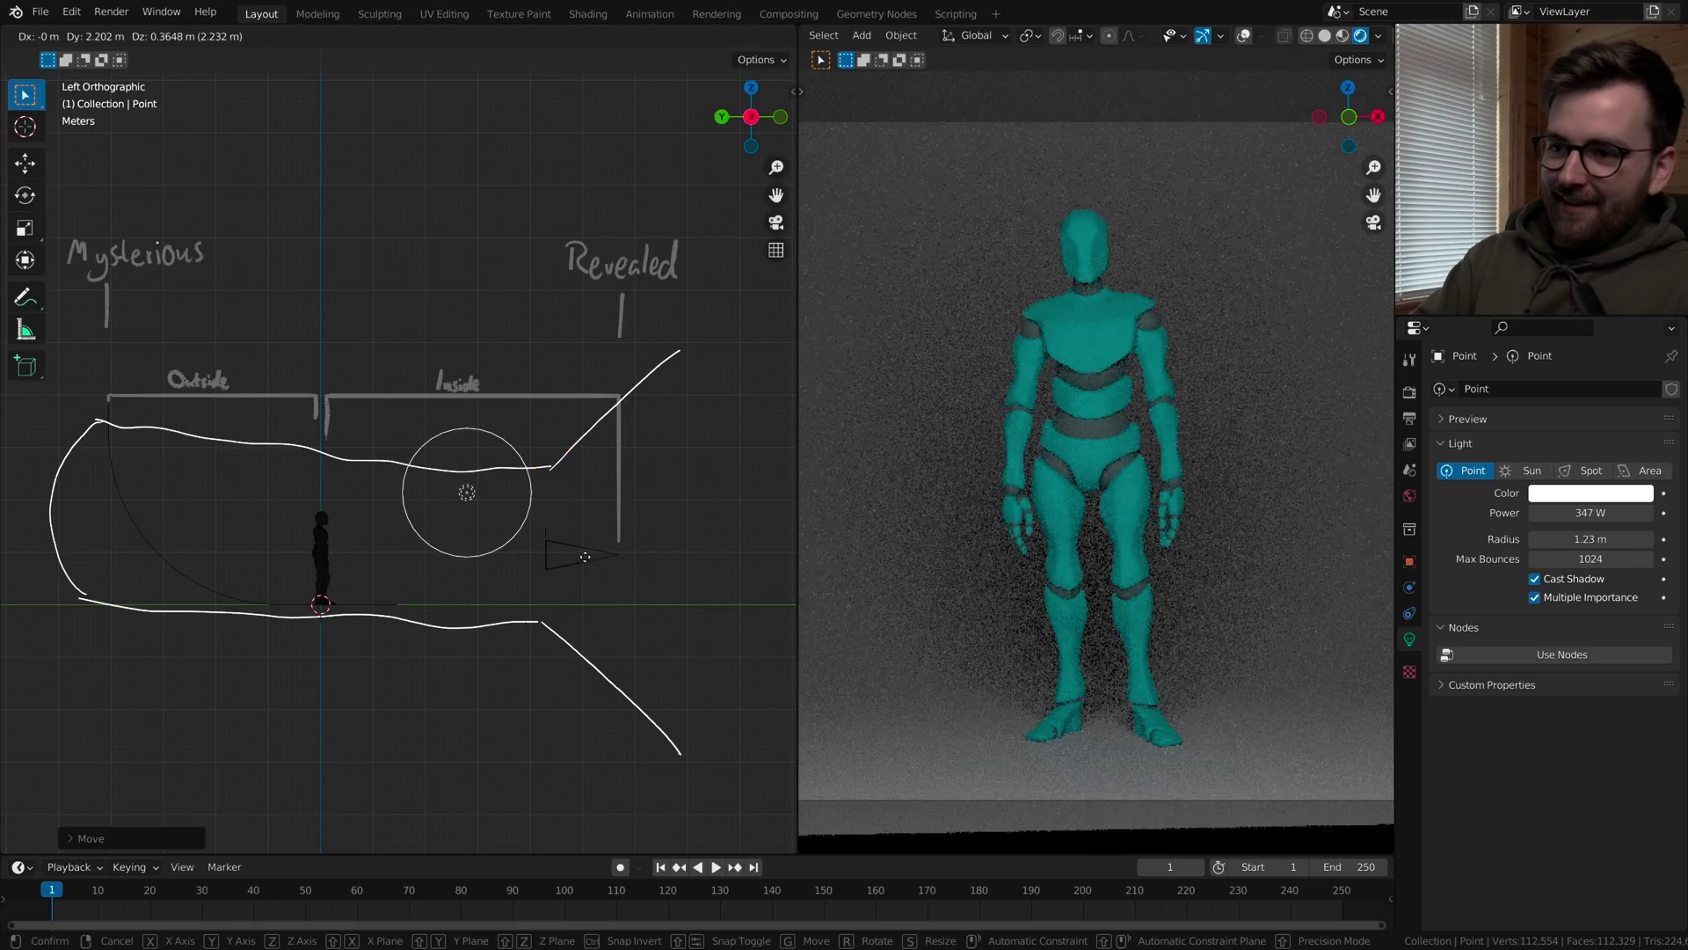
click(546, 549)
mouse_move(716, 710)
right_down()
mouse_move(143, 648)
mouse_move(276, 444)
mouse_move(611, 378)
mouse_move(631, 341)
right_up()
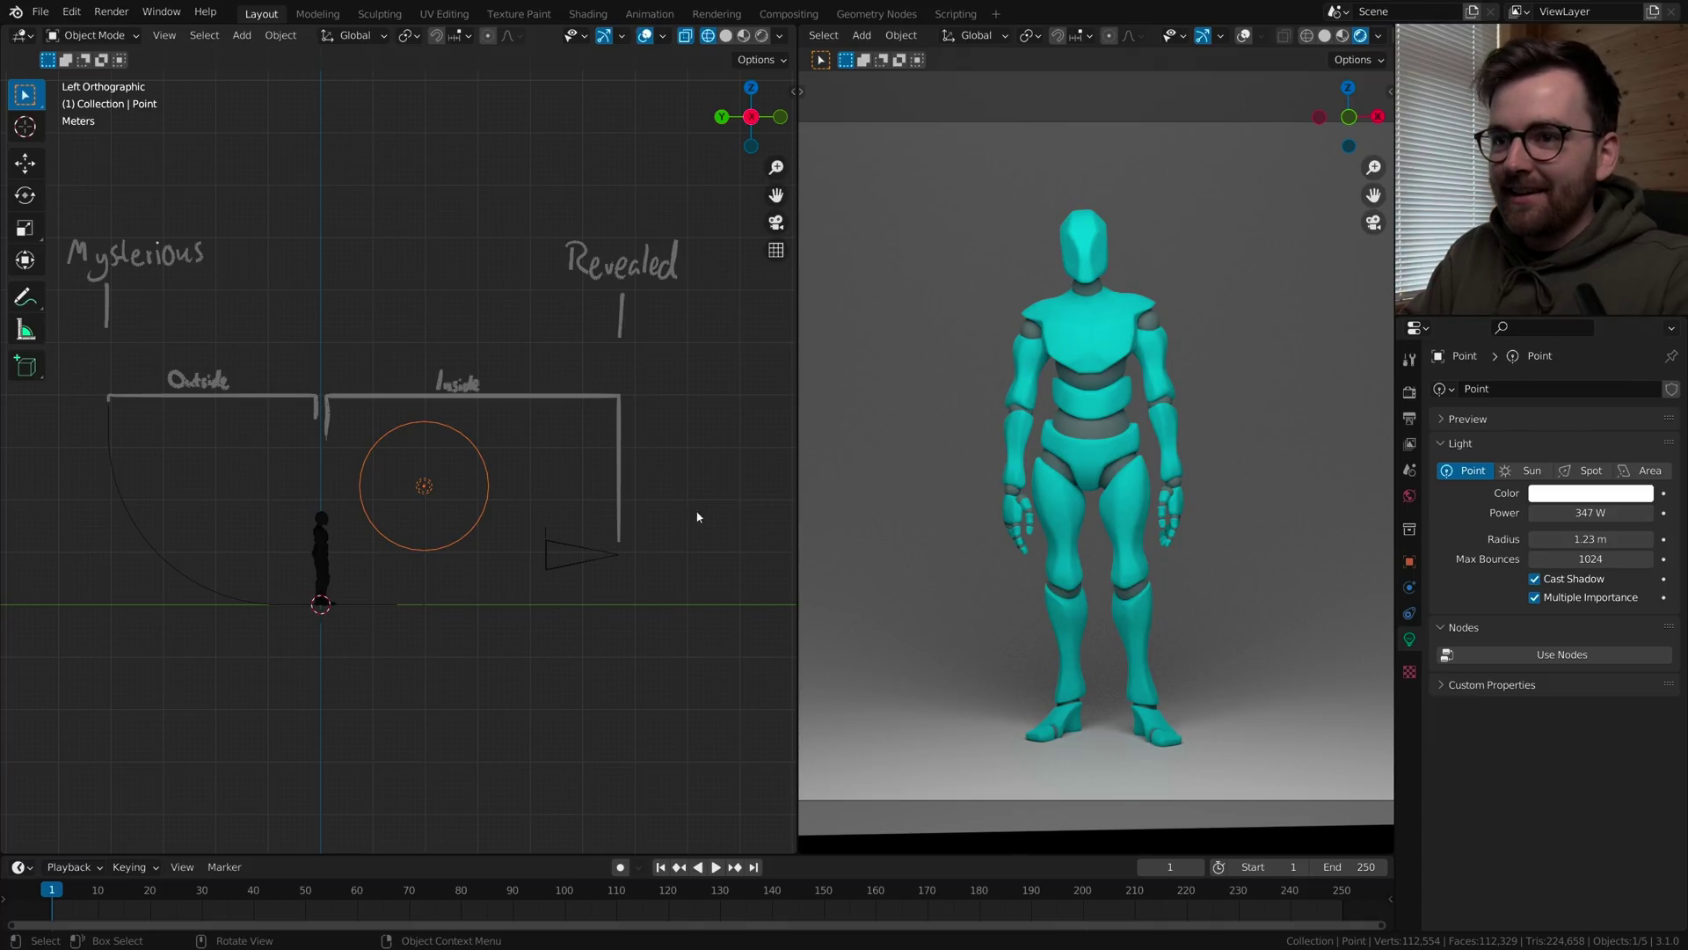
- Show the background, subject and camera annotation layers, and return the left side view to solid shading
key(n)
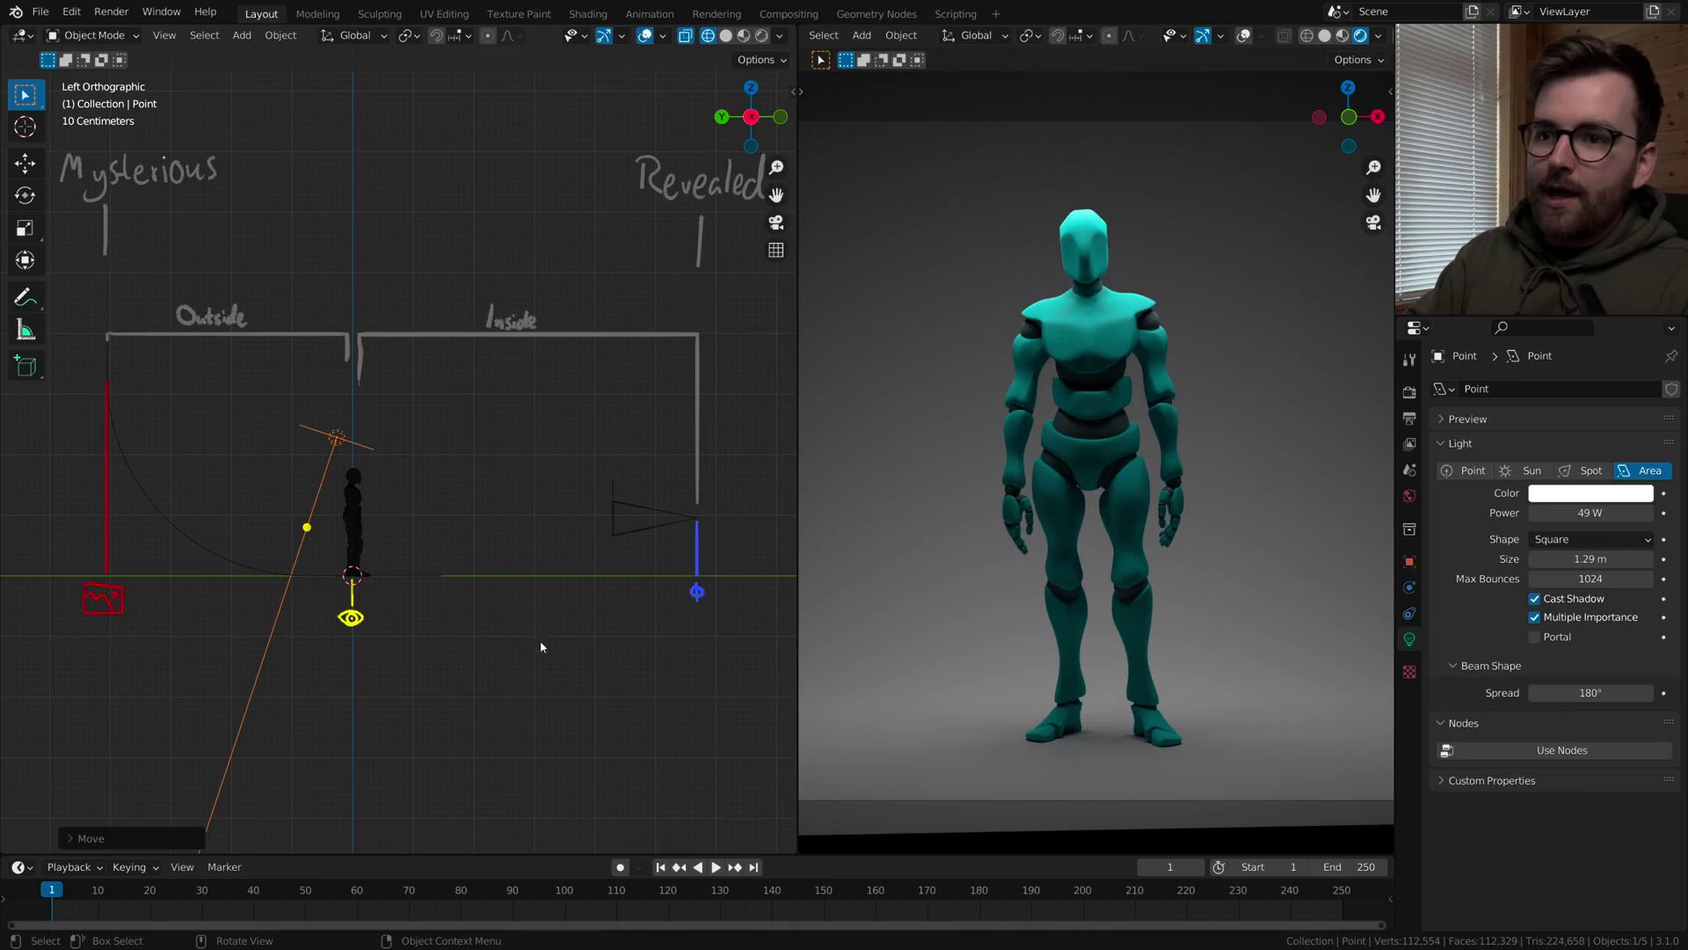
key(g)
right_click(506, 643)
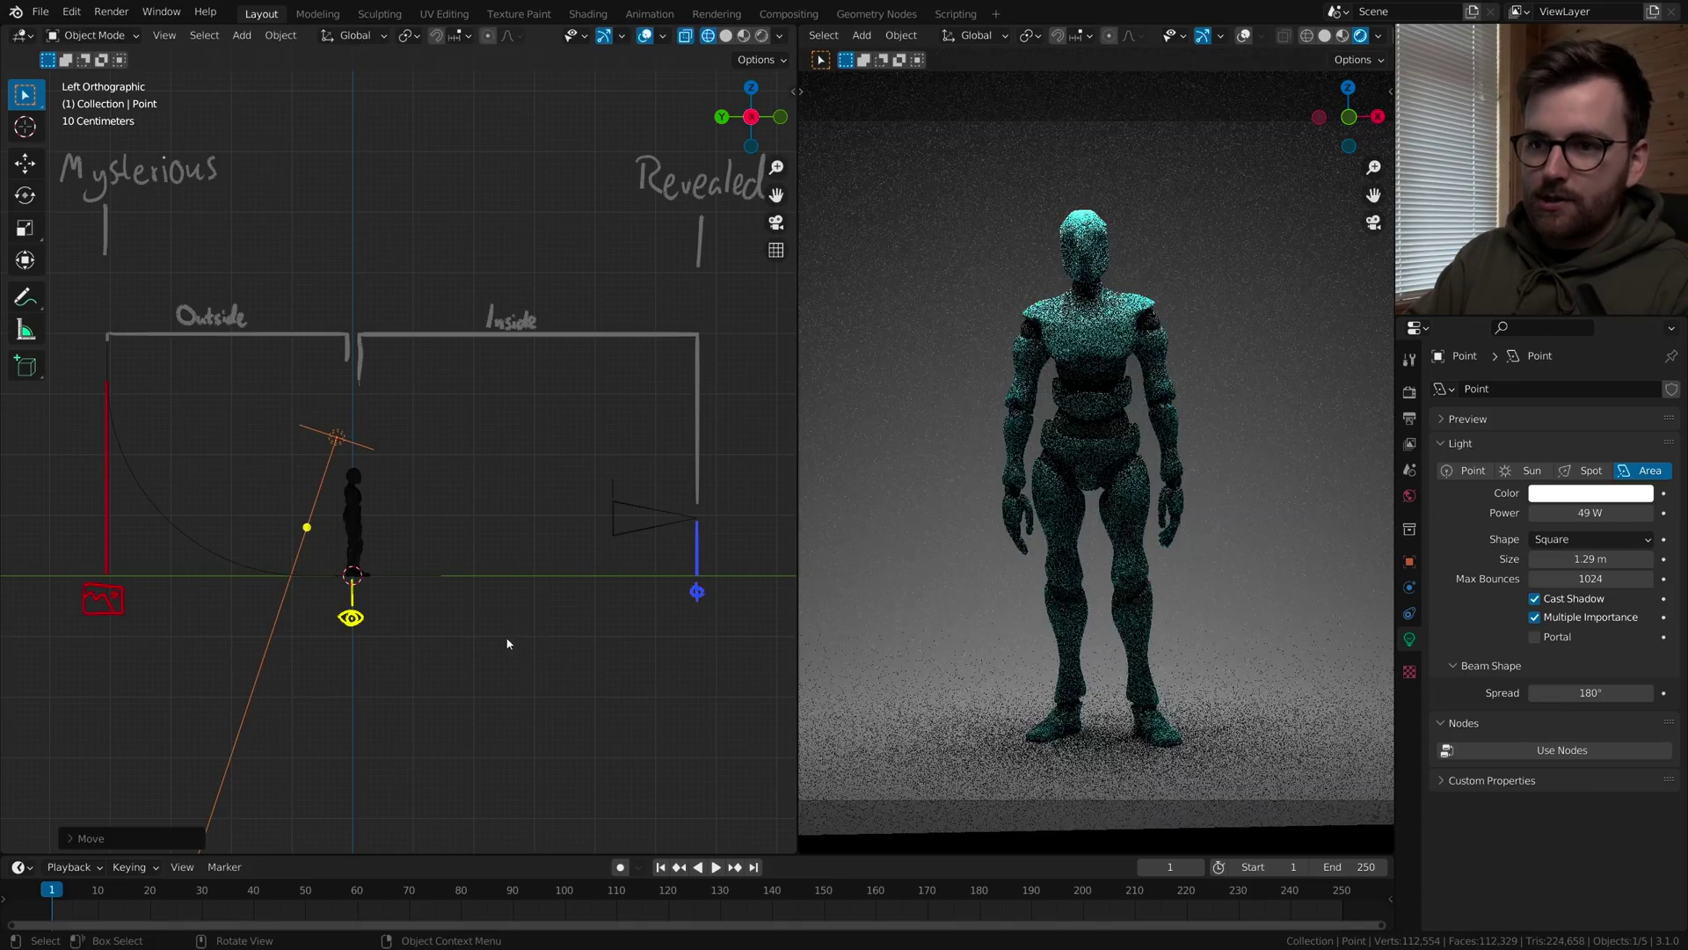
mouse_move(395, 705)
middle_down()
mouse_move(451, 565)
mouse_move(396, 591)
mouse_move(636, 563)
middle_up()
key(shift+z)
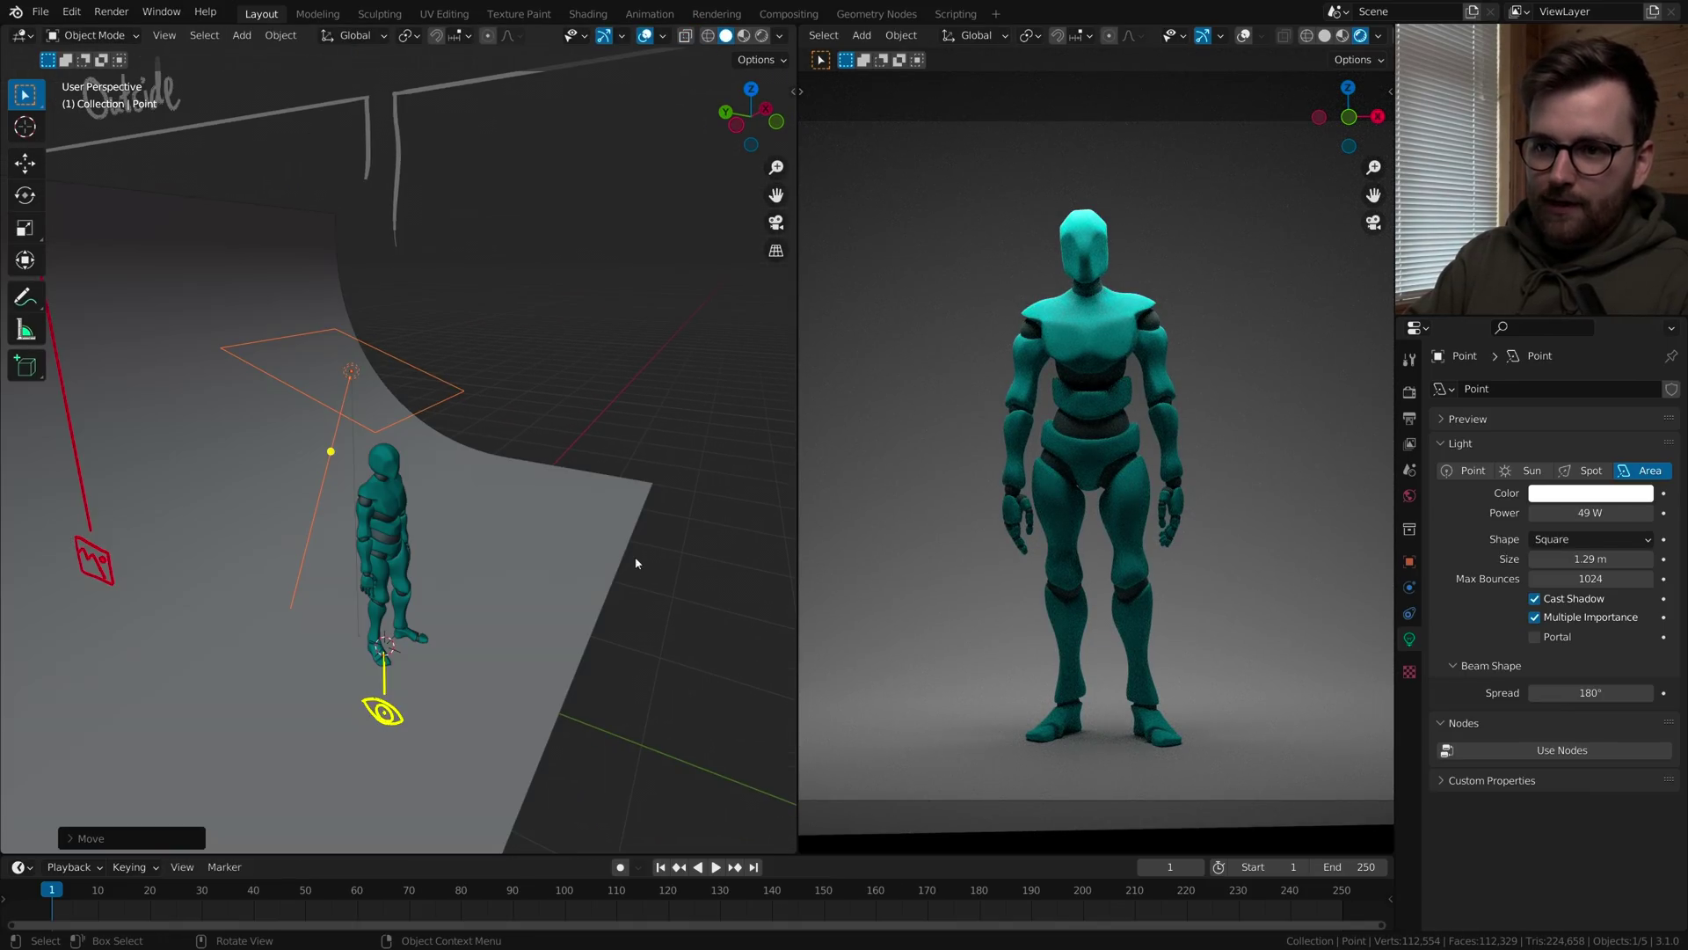
key(KP_3)
key(shift+z)
scroll(454, 592, down, 3)
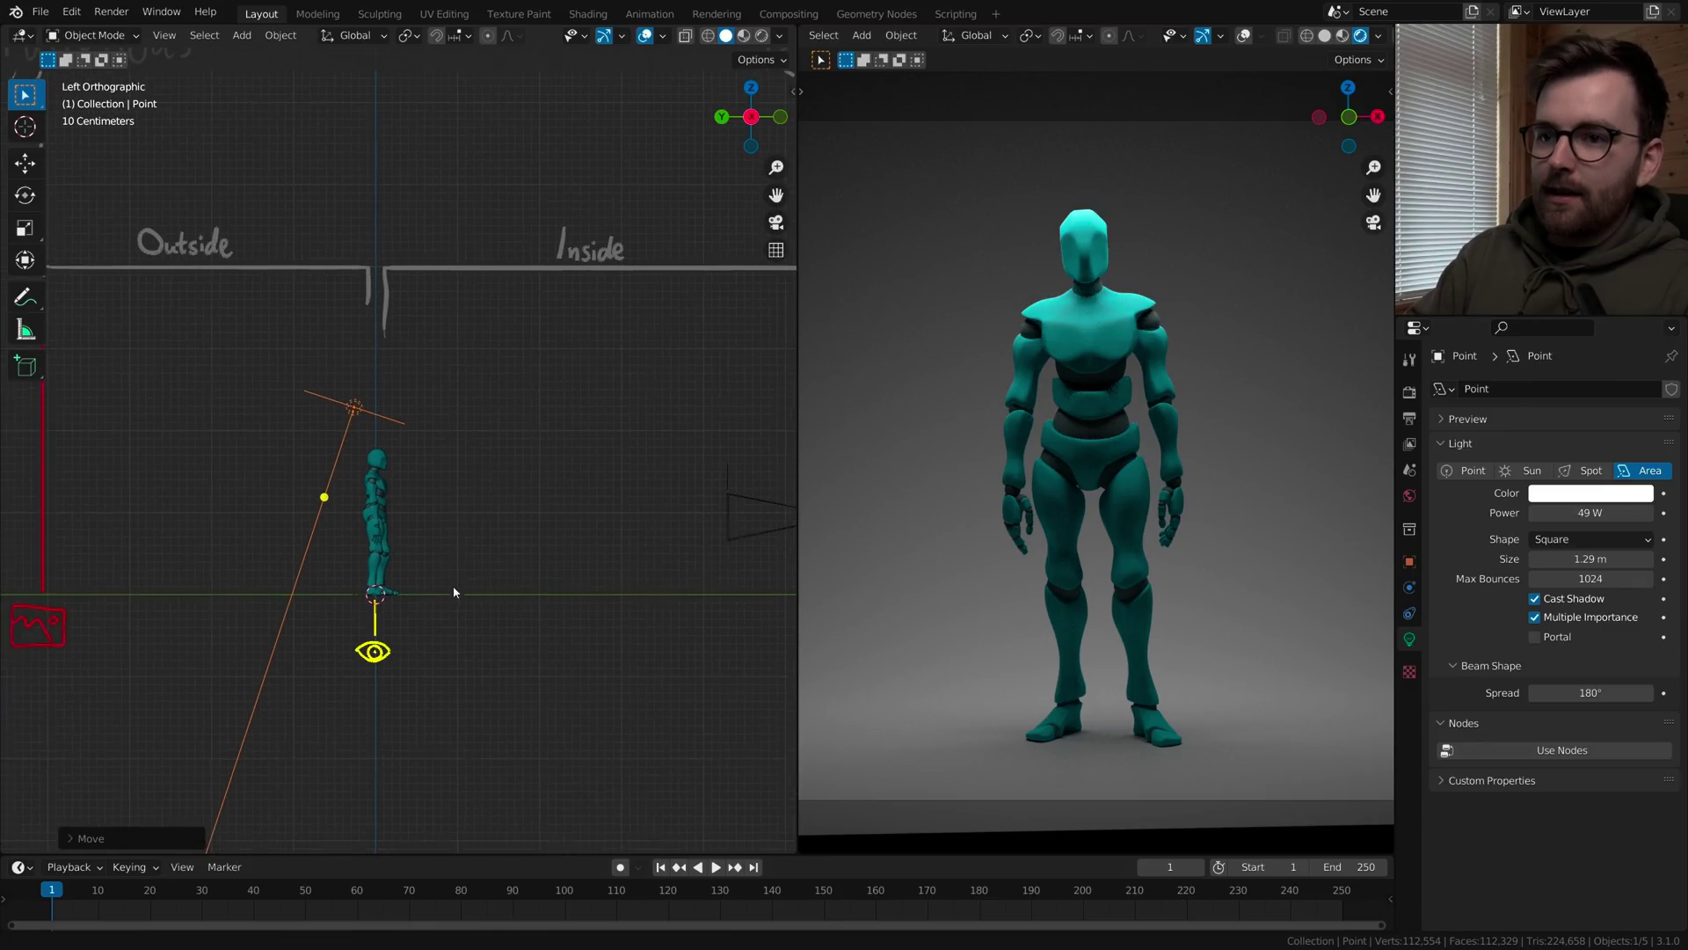
- Shift the area light farther behind the figure, on the Outside part of the side view, keeping it above head height
shift+middle_drag(454, 592, 502, 605)
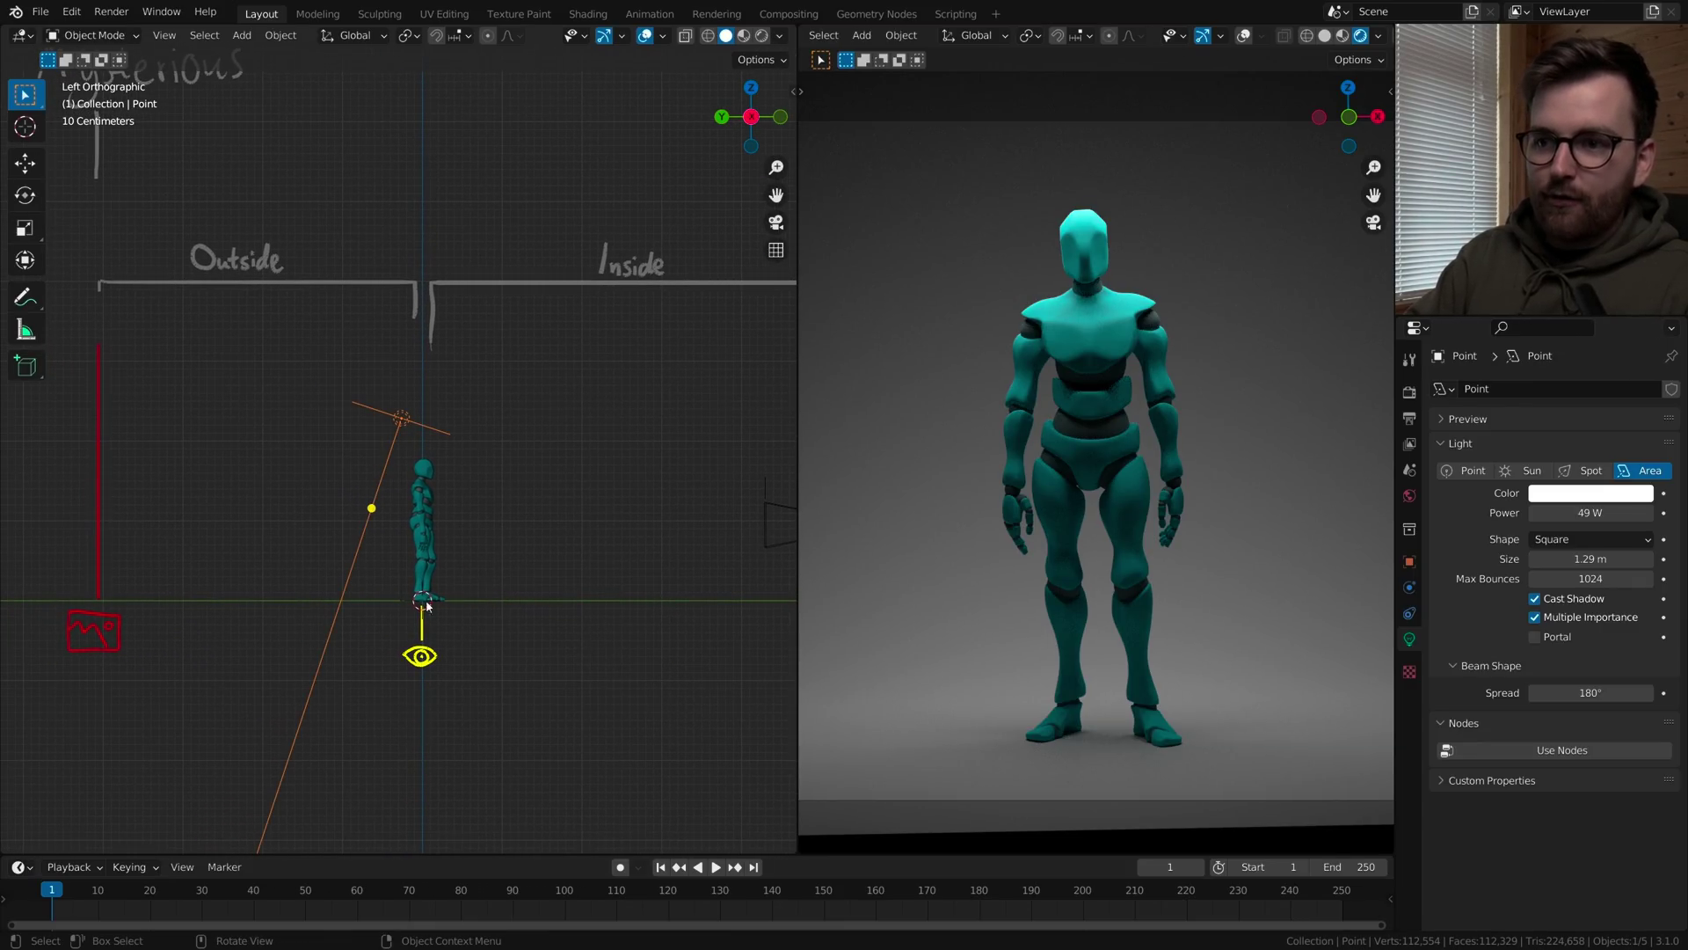
key(g)
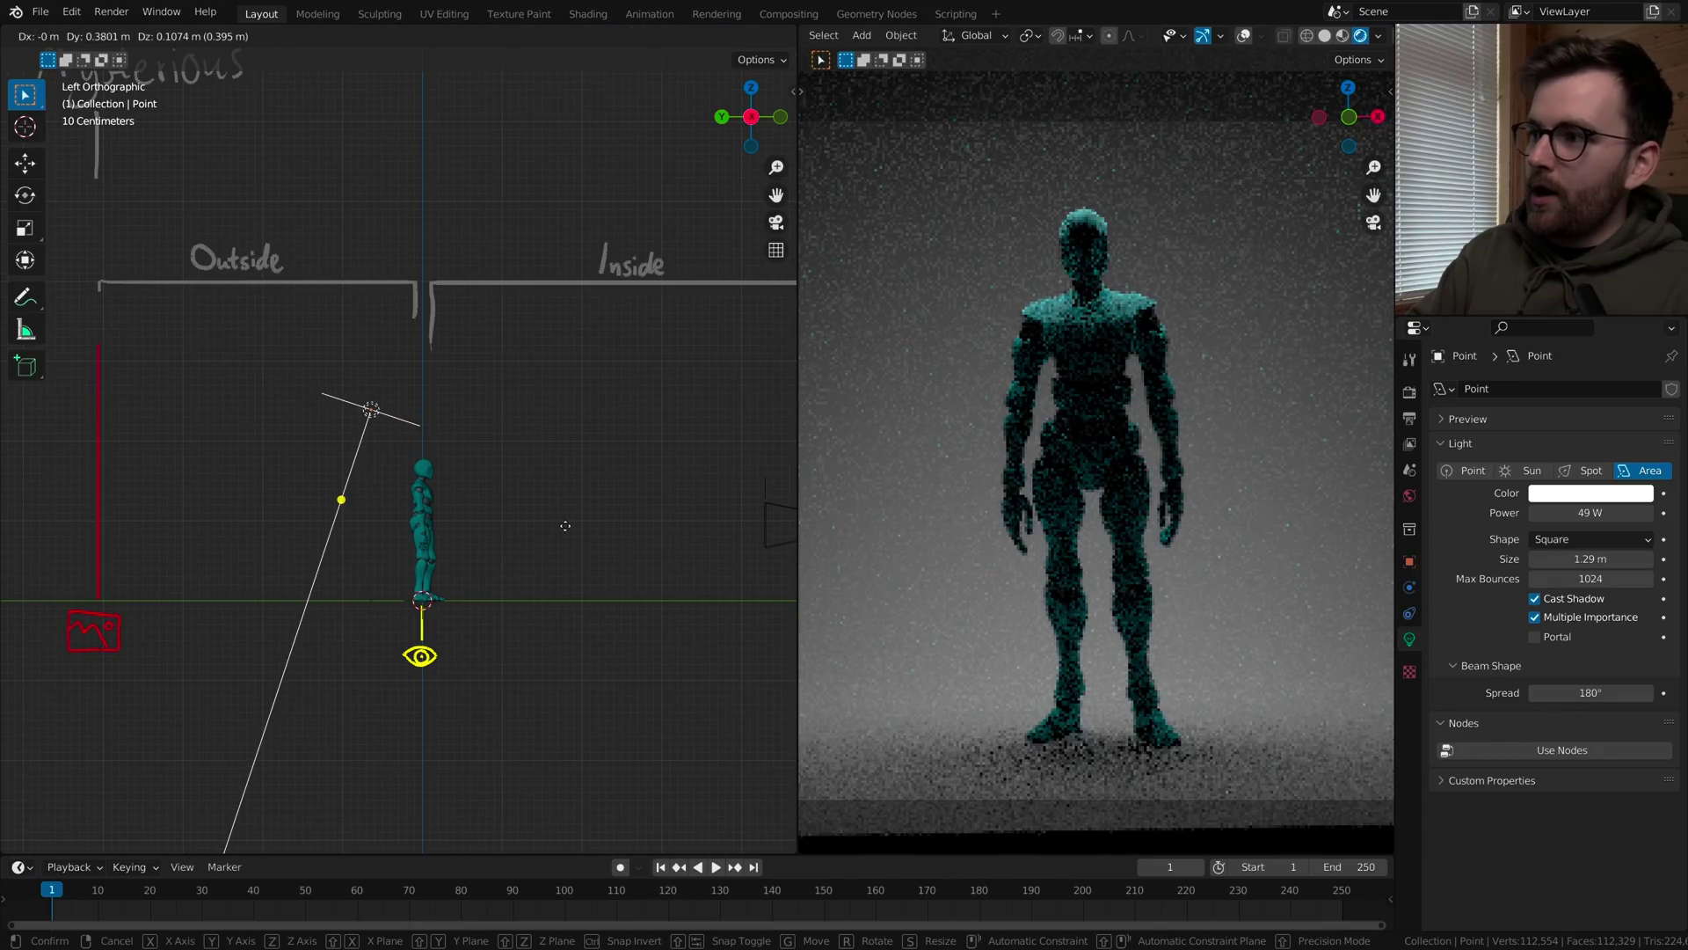
click(546, 519)
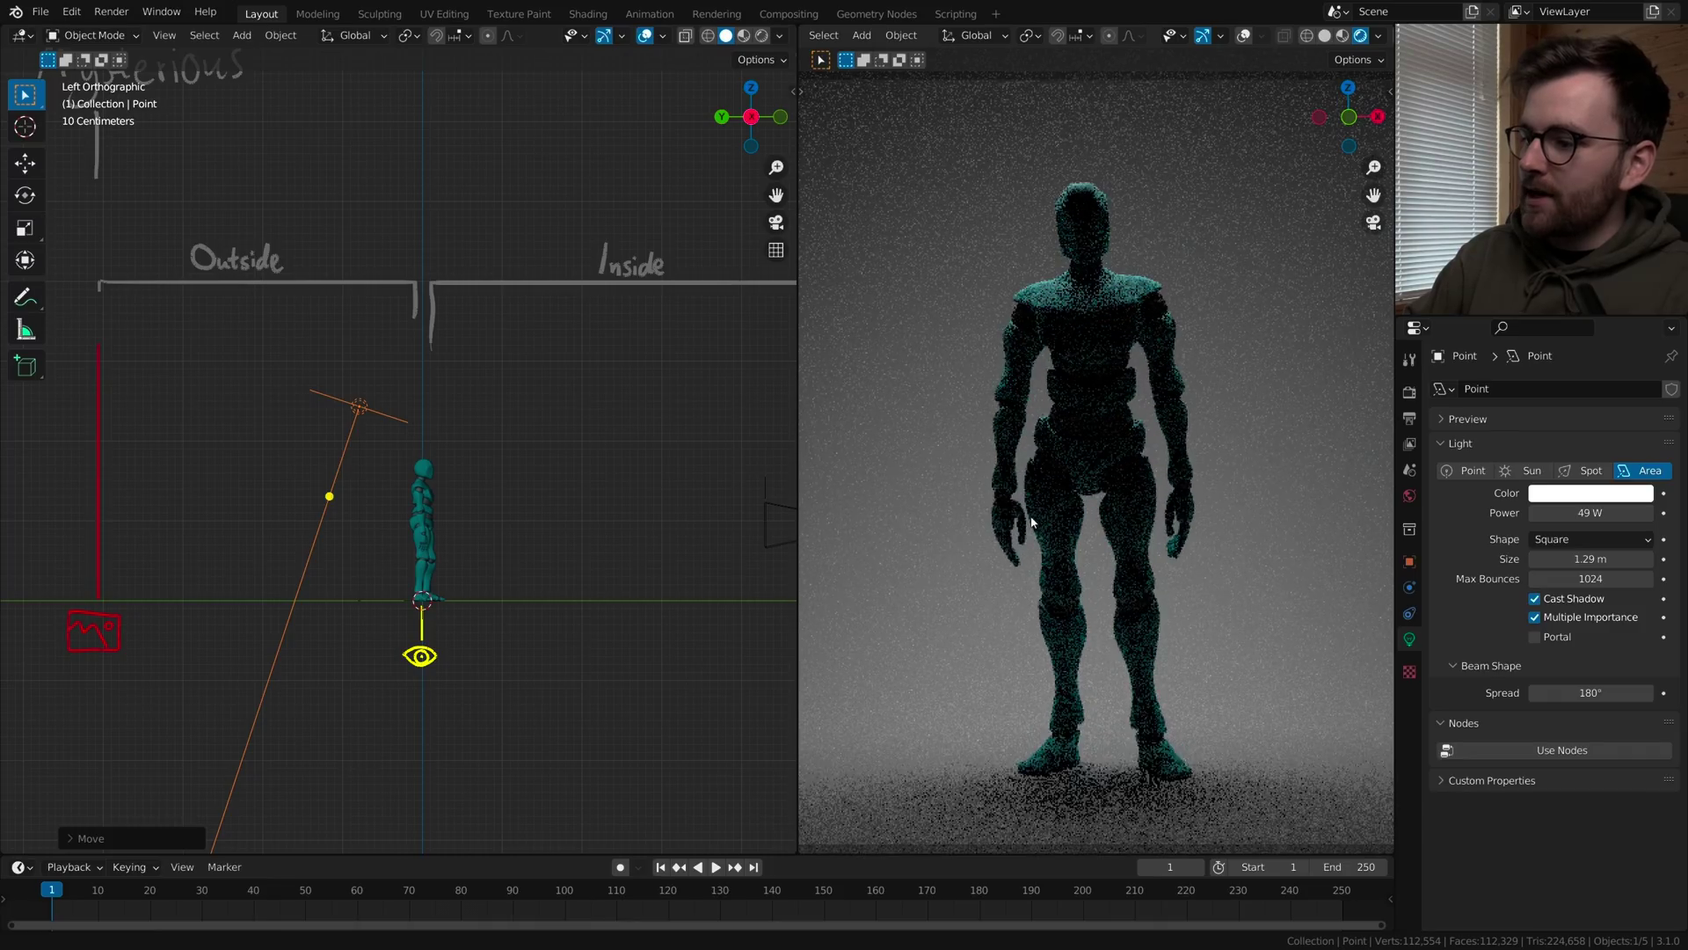
key(g)
click(610, 537)
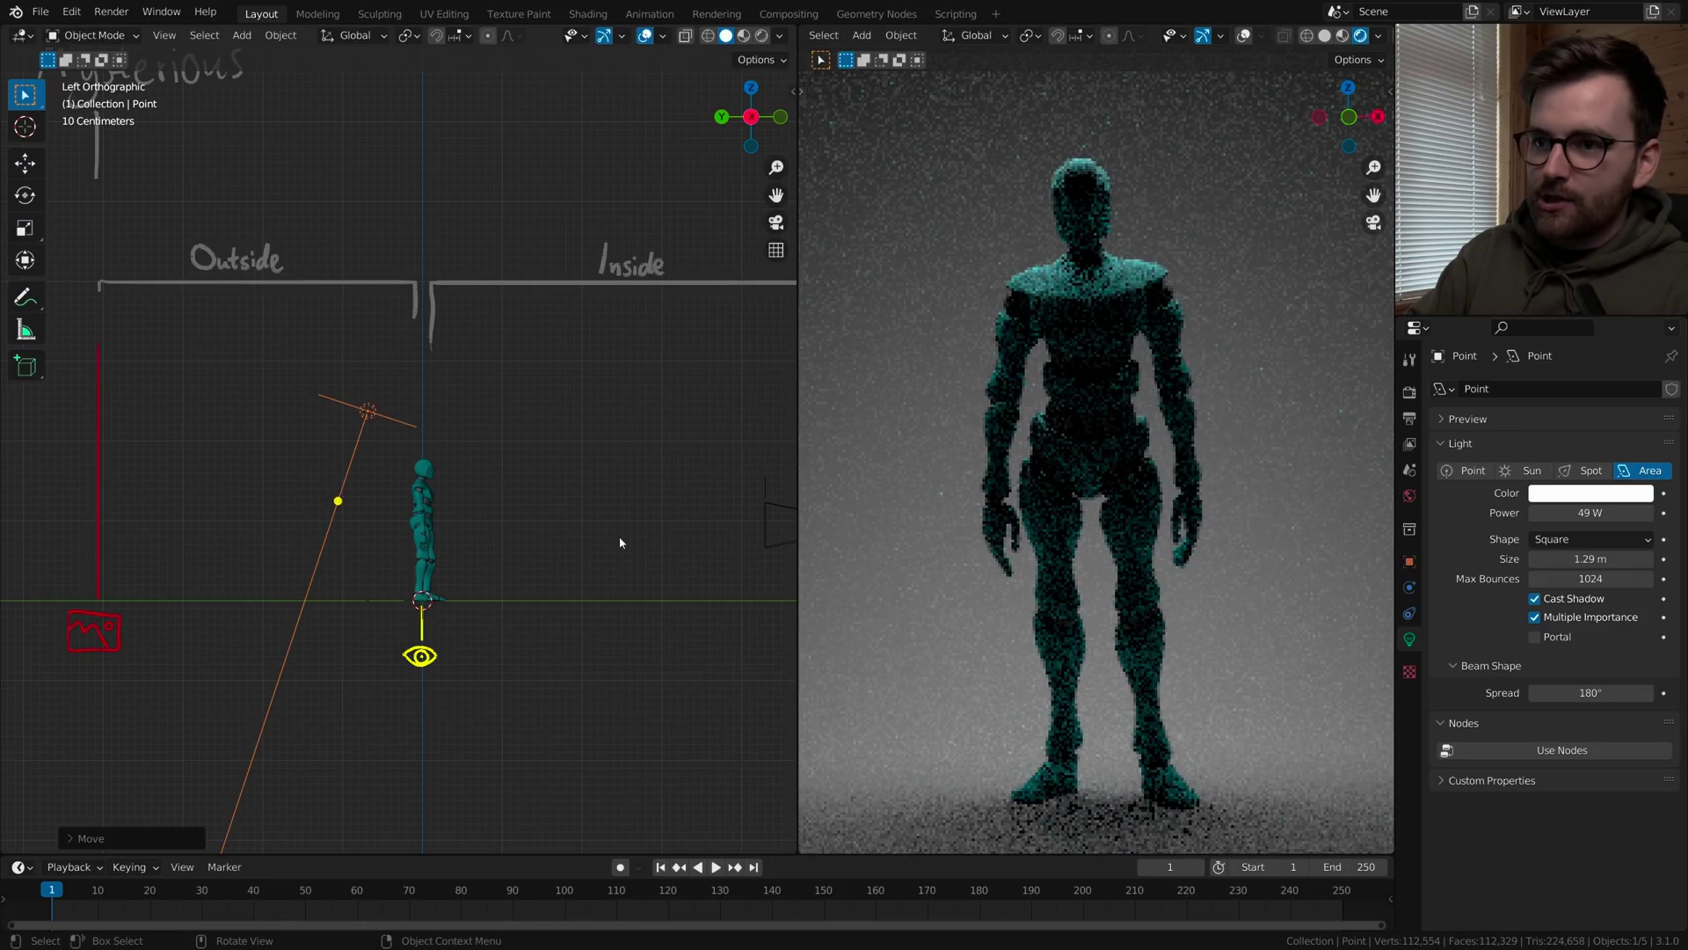
- Move the area light past the figure's head into the Inside zone, about midway between the figure and the camera
shift+middle_drag(671, 494, 432, 471)
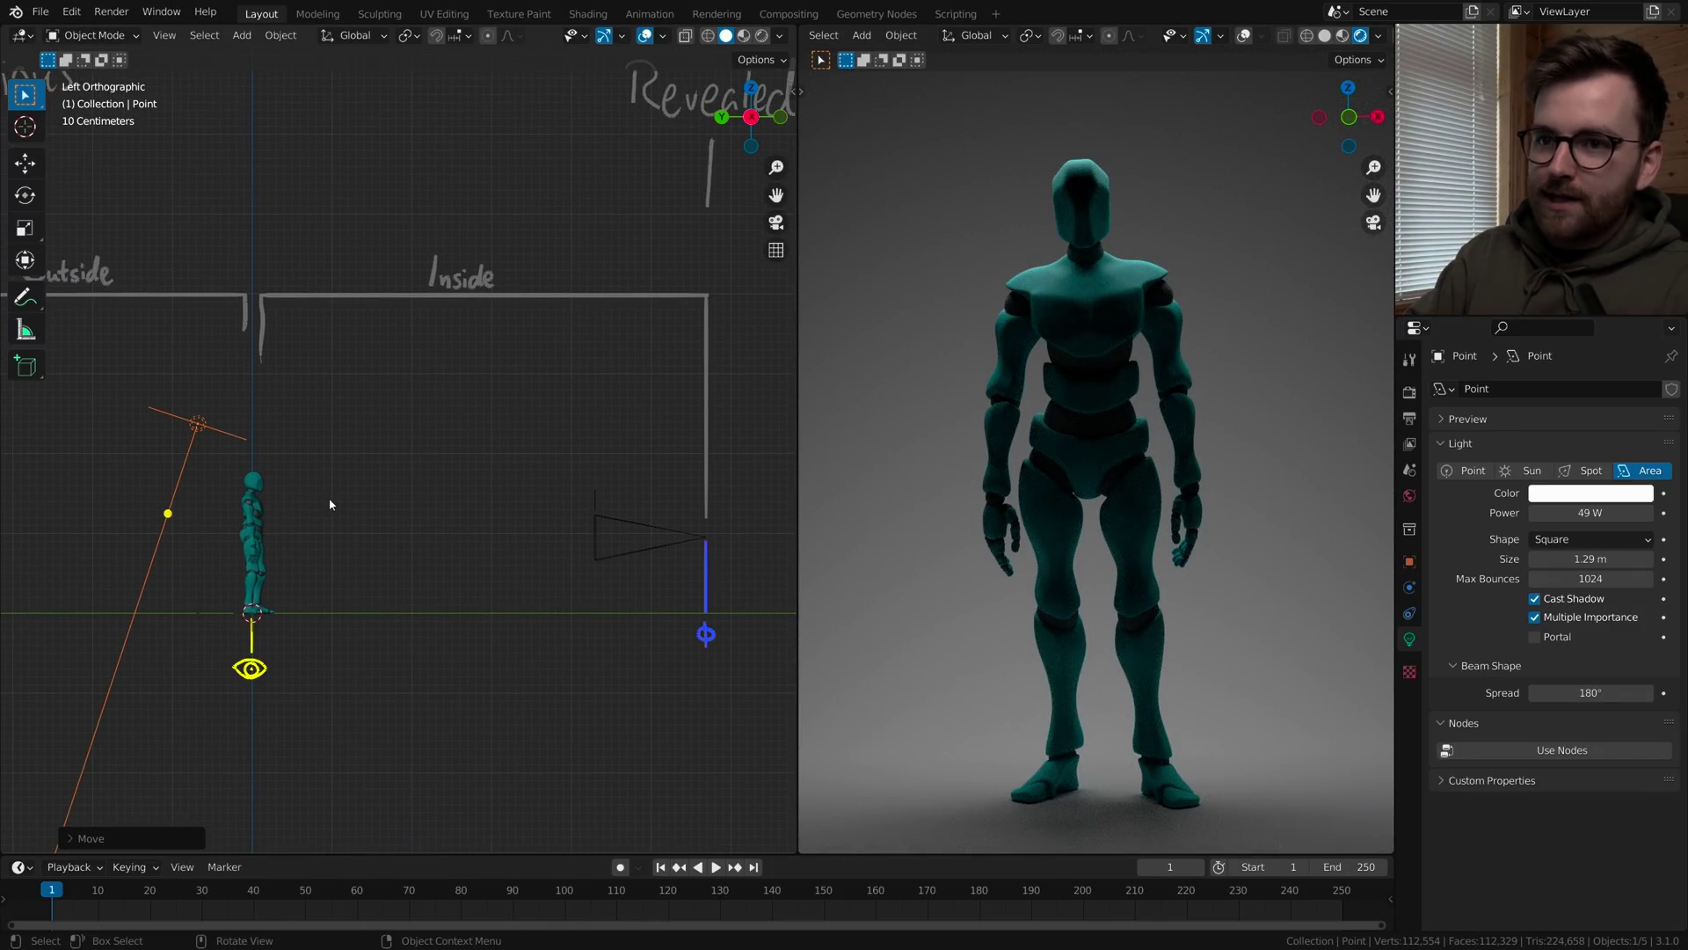
key(g)
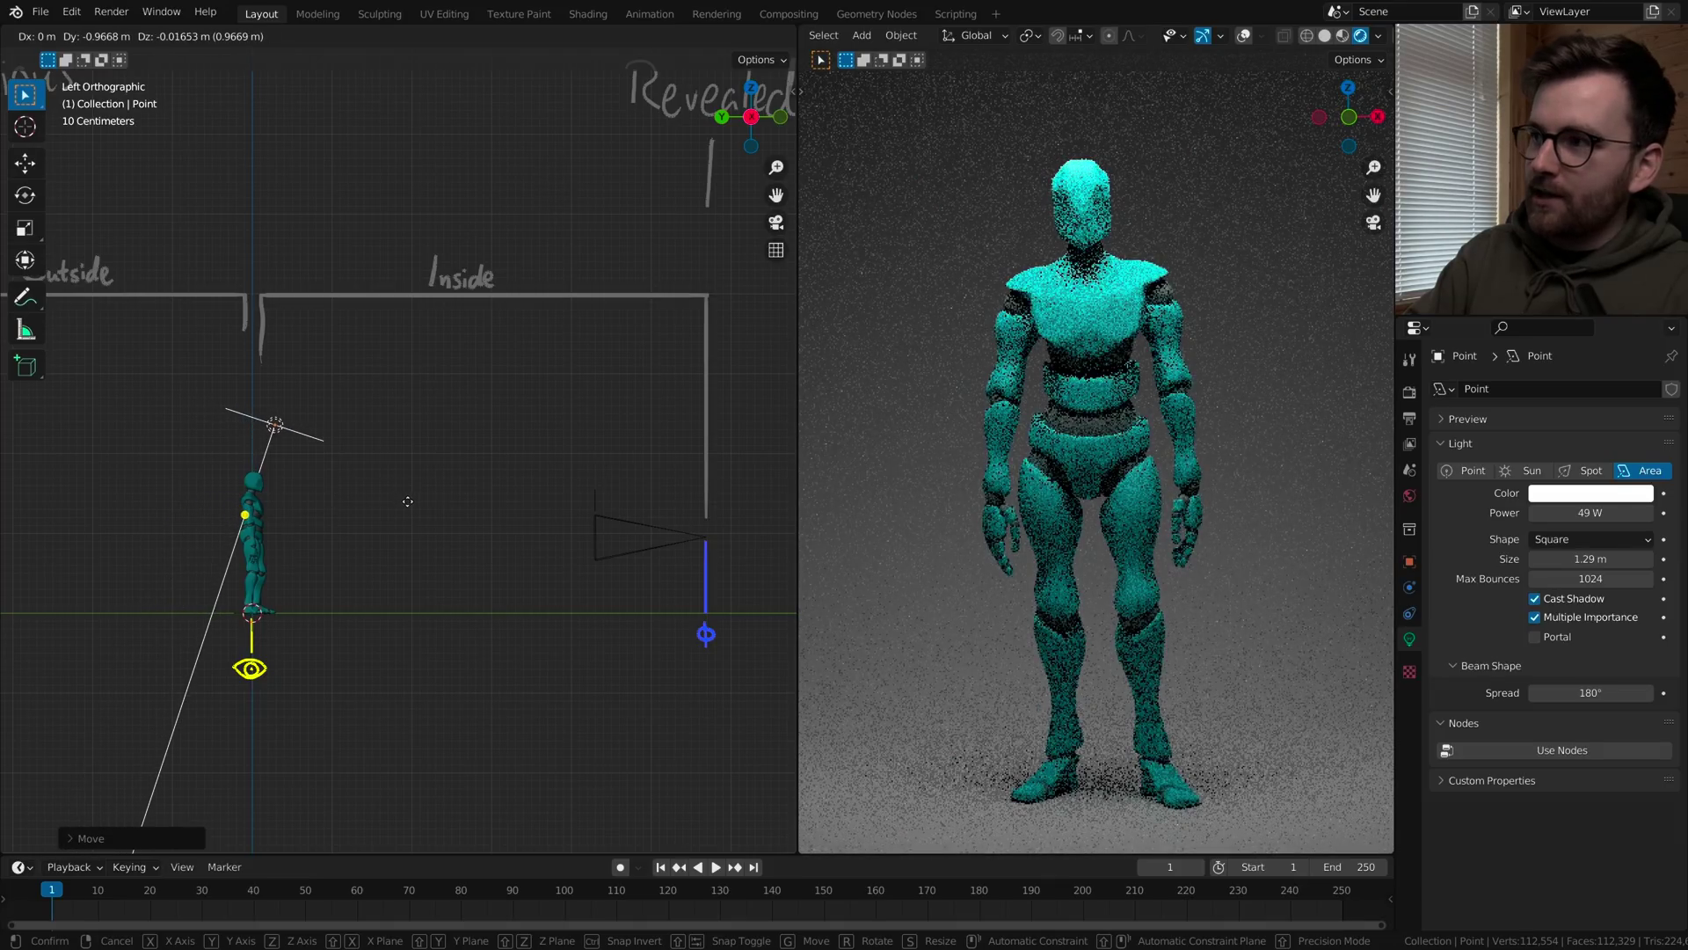
click(411, 501)
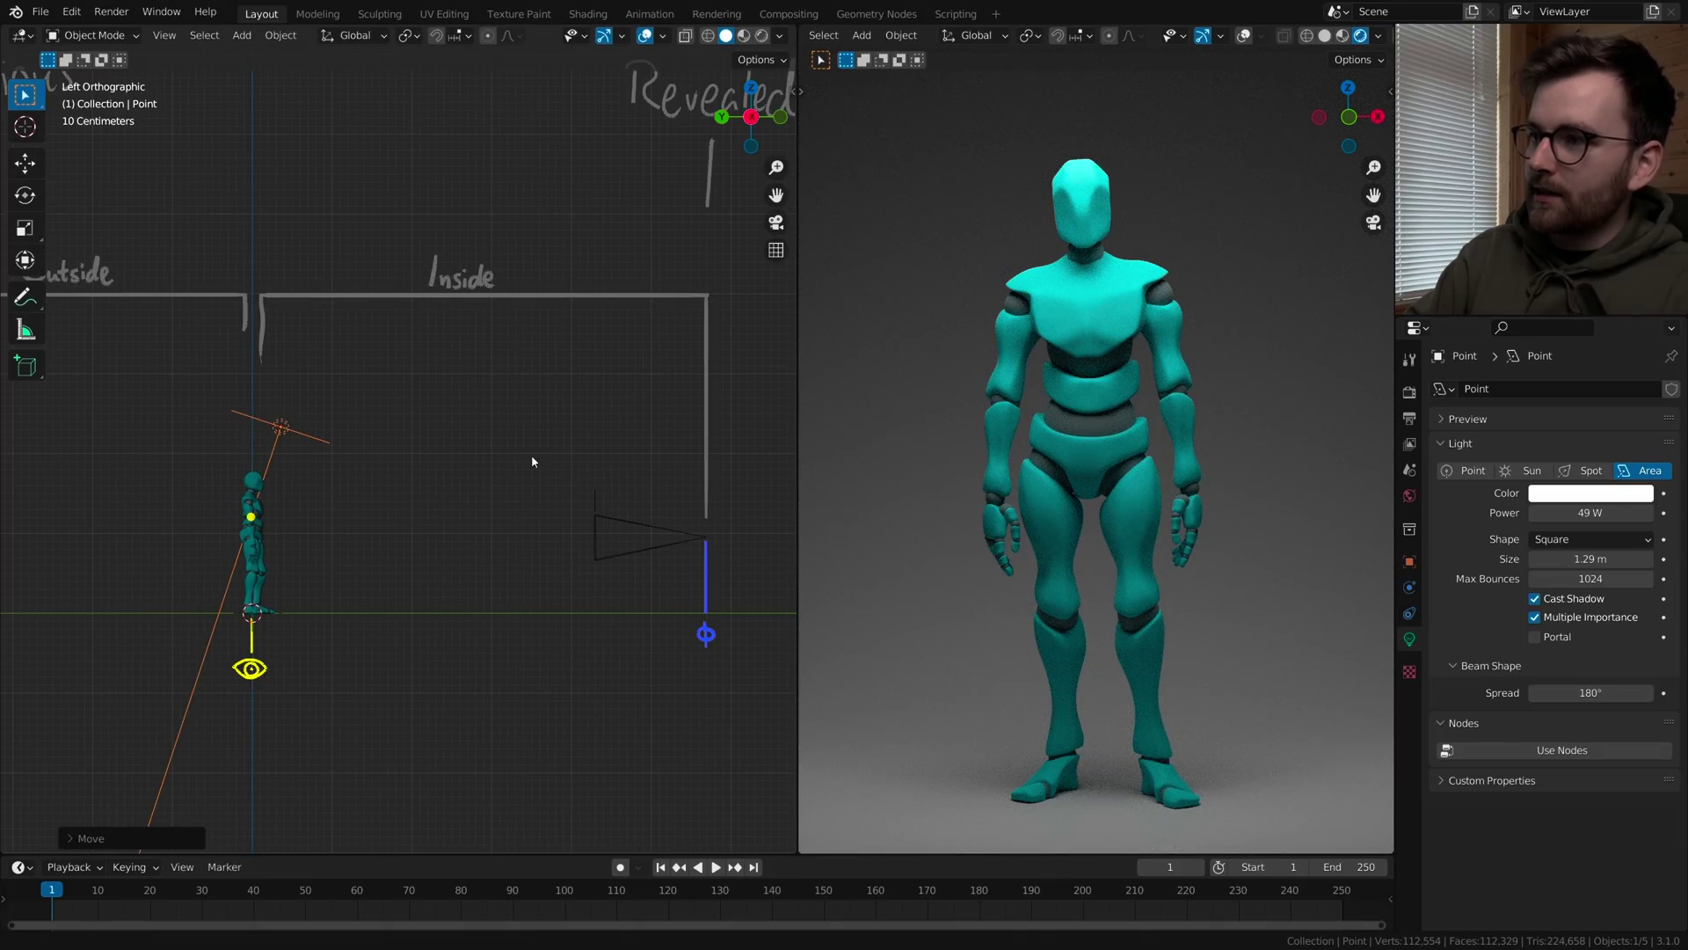
shift+middle_drag(410, 516, 459, 508)
key(g)
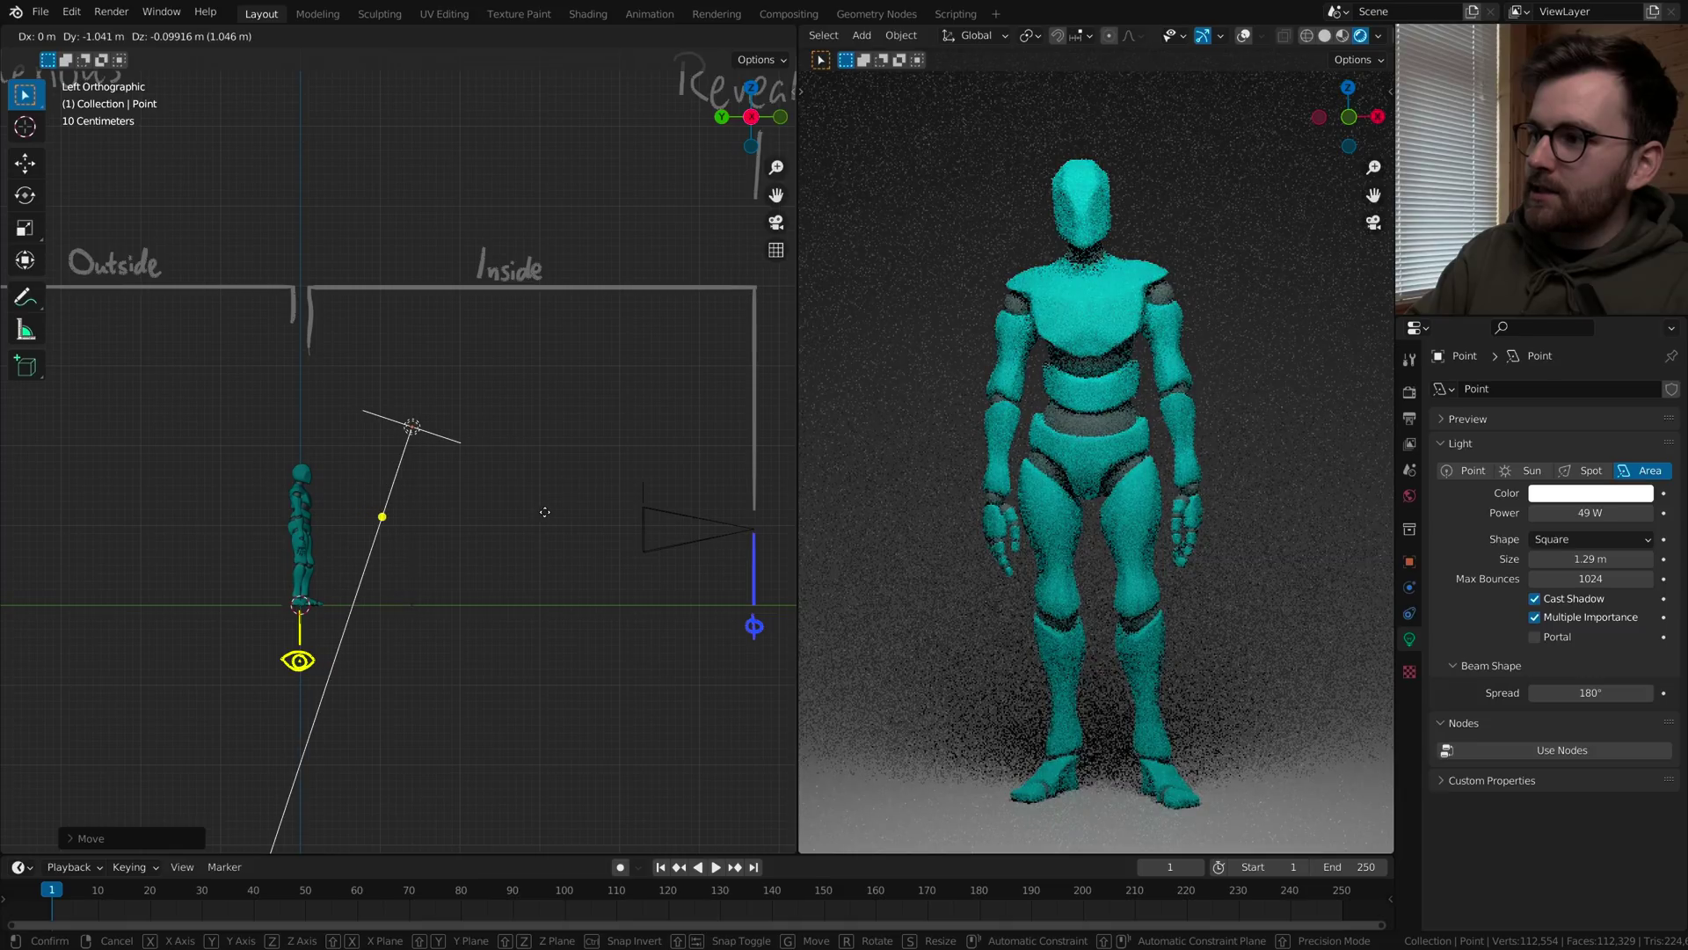
click(573, 514)
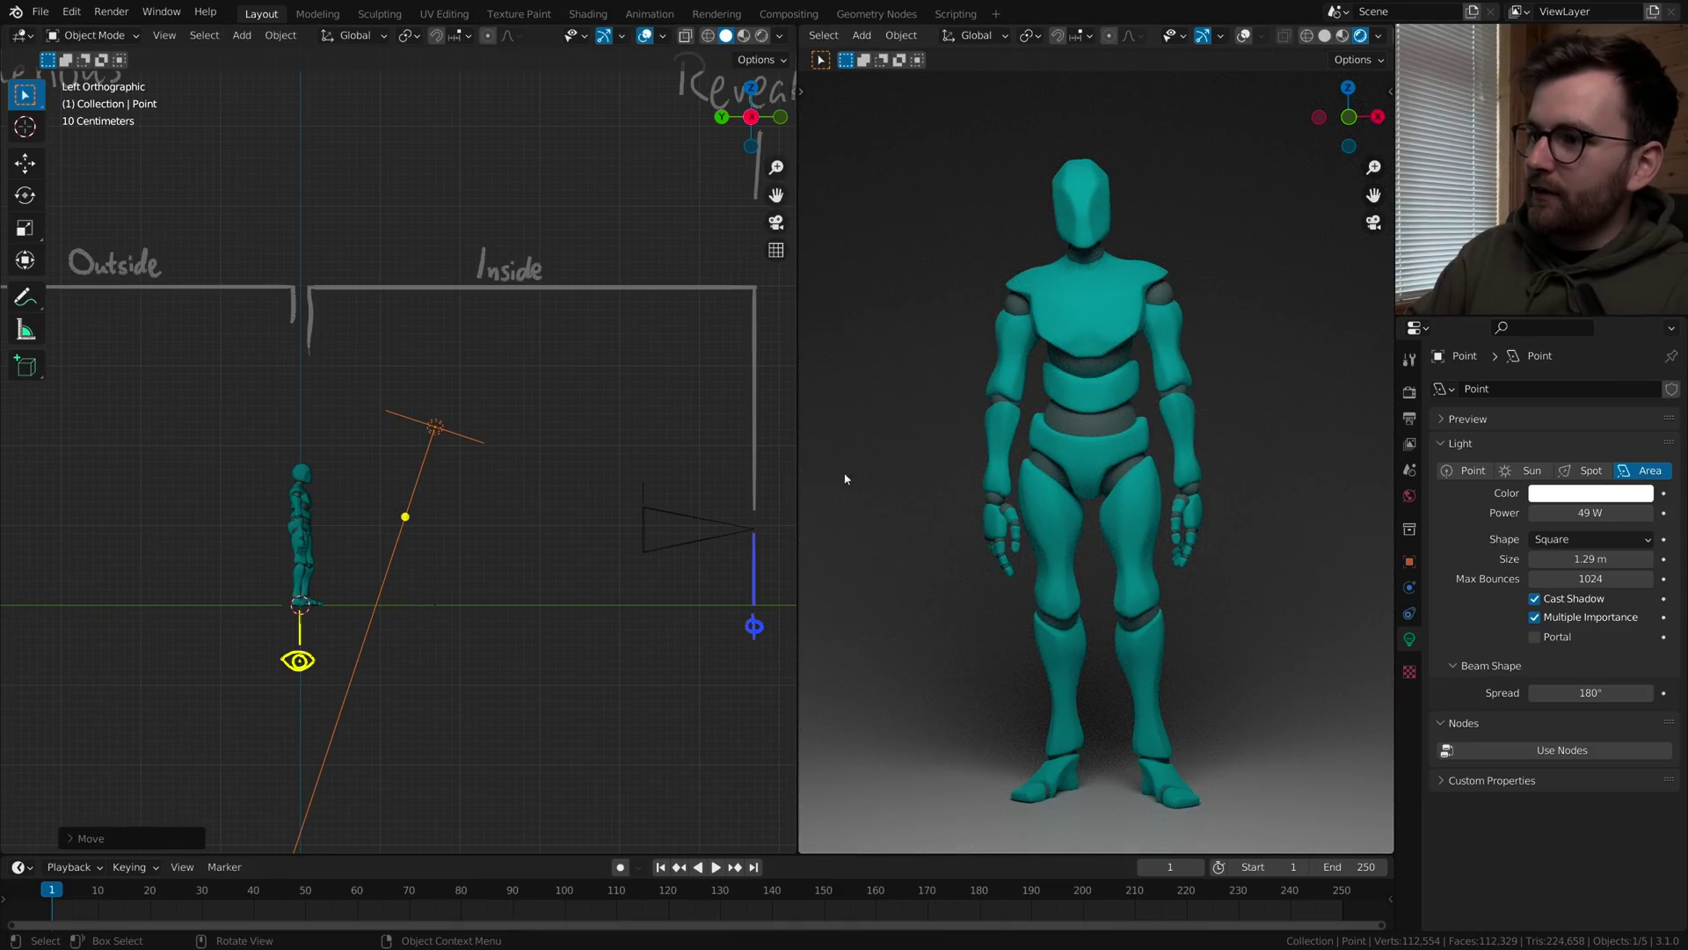
key(g)
click(585, 492)
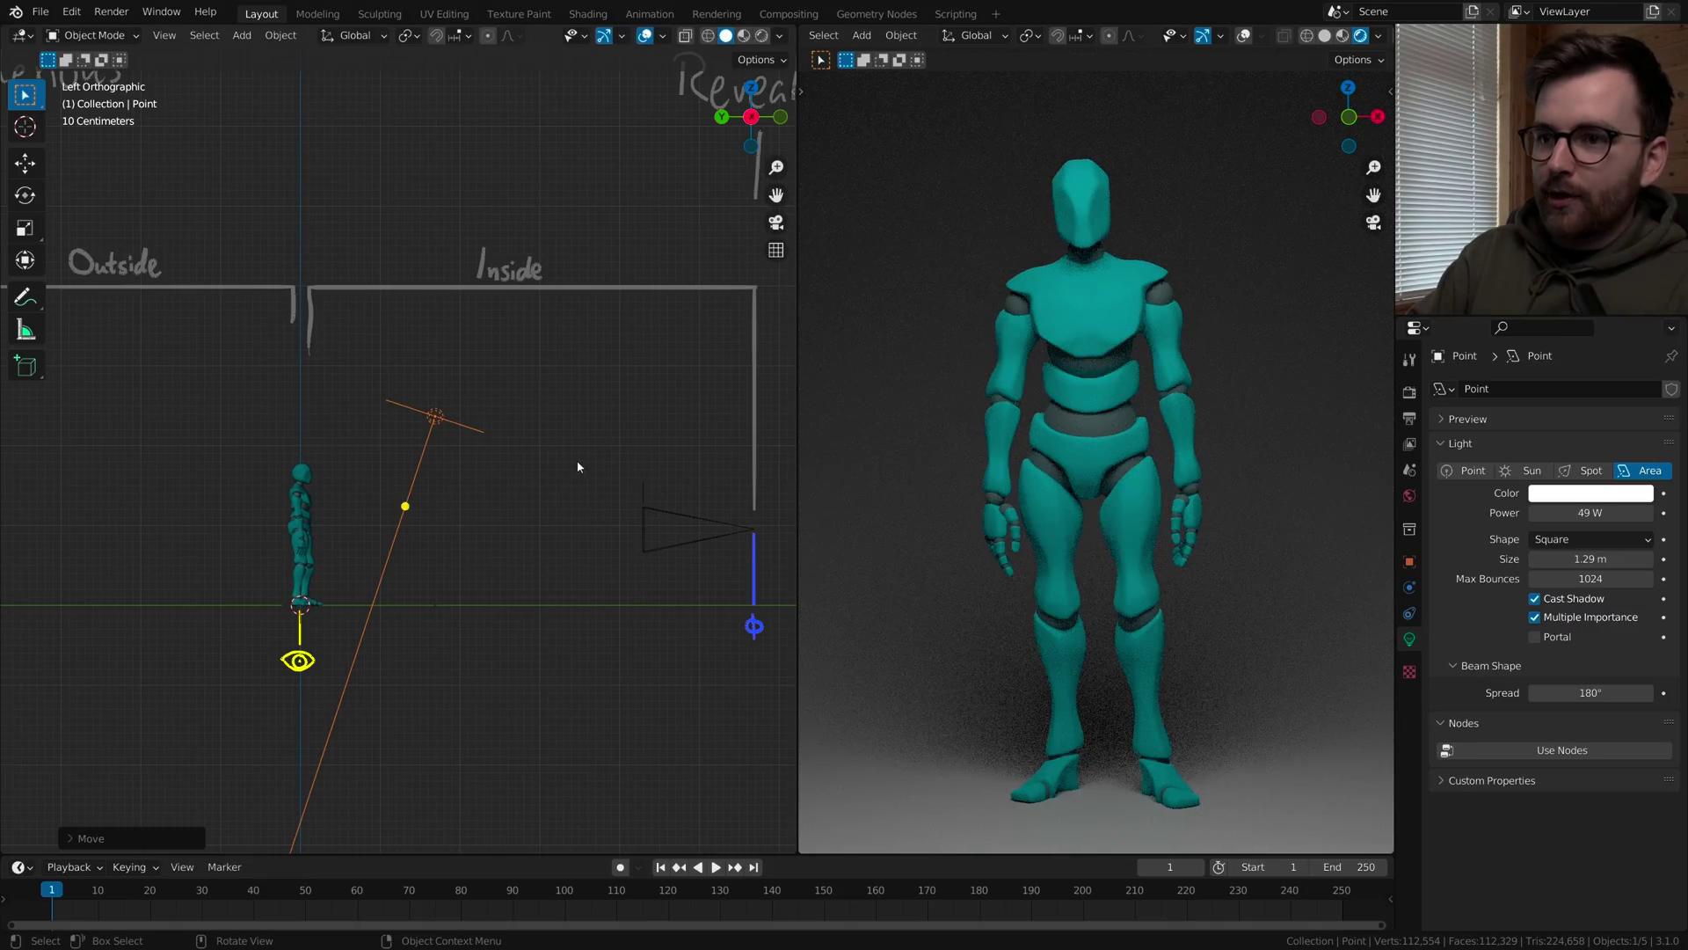
- Move the area light back above the figure's head, slightly to the backdrop side of it
key(g)
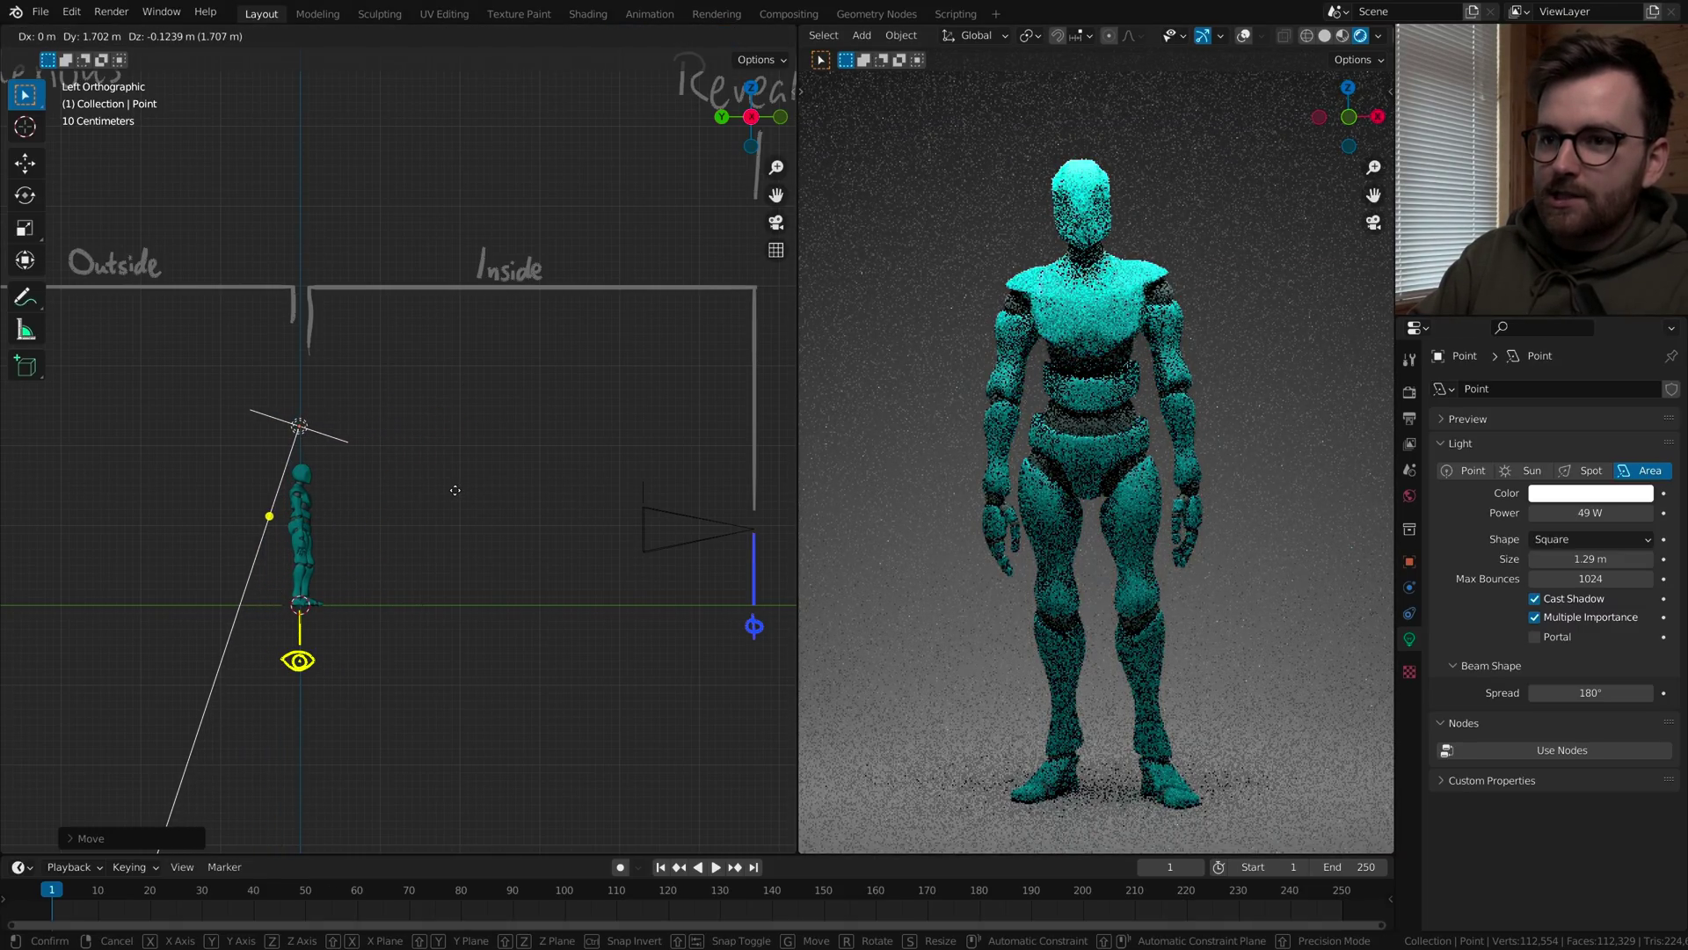
click(453, 490)
shift+middle_drag(378, 545, 520, 519)
ctrl+middle_drag(526, 635, 487, 455)
key(g)
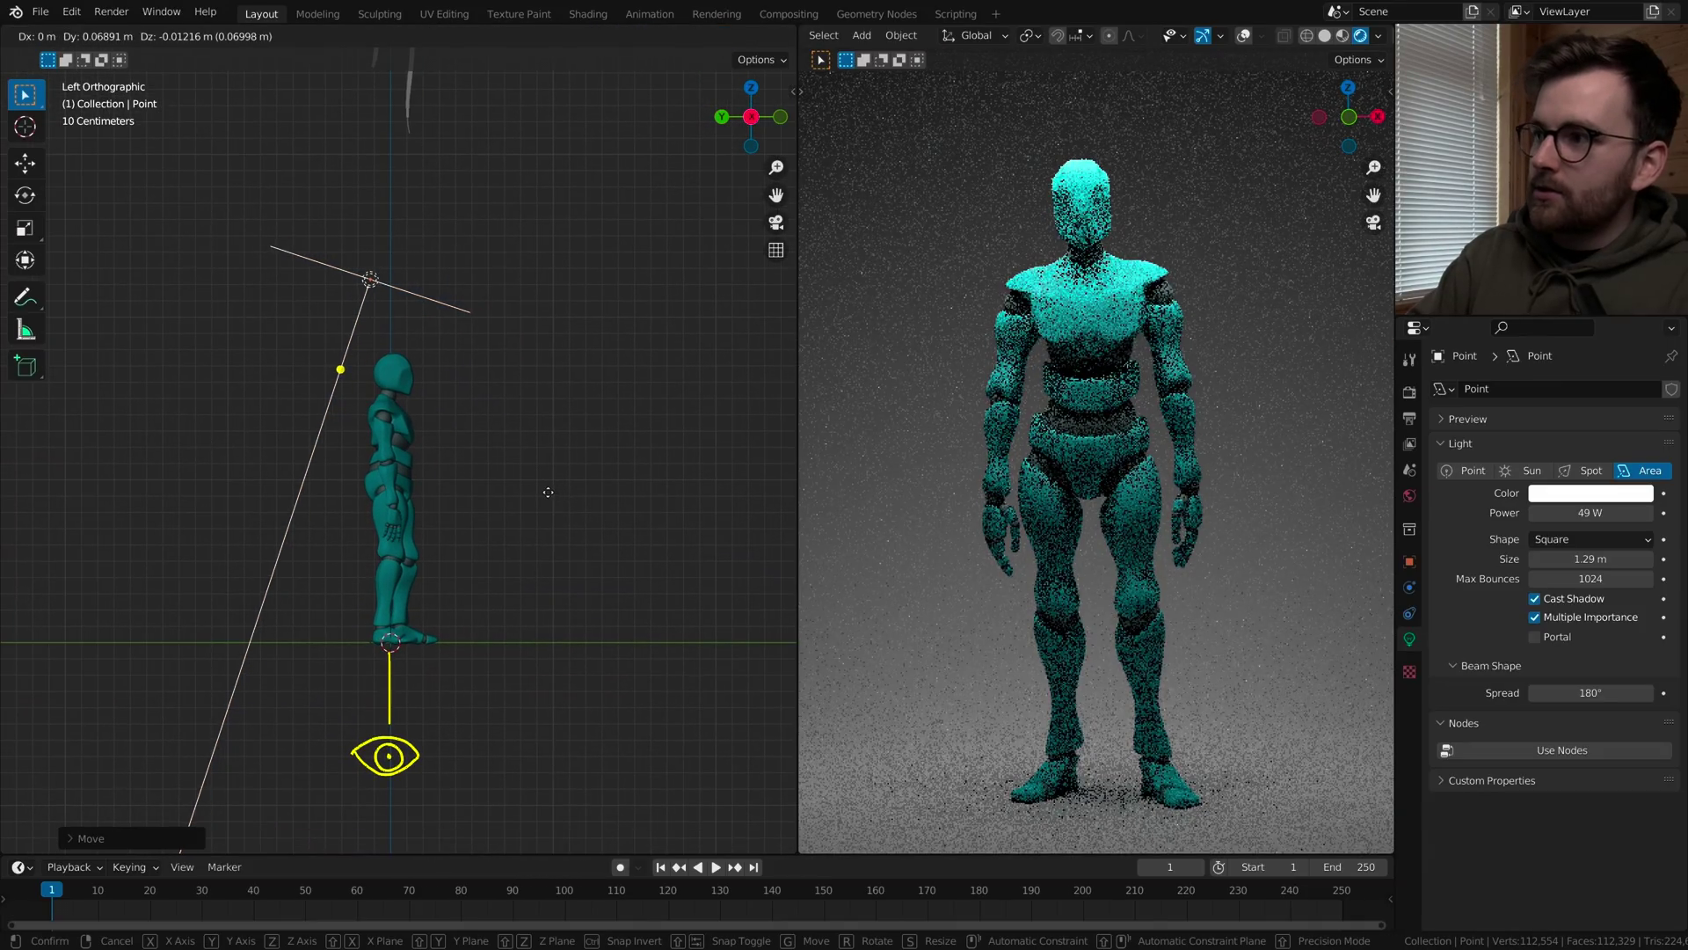
click(520, 488)
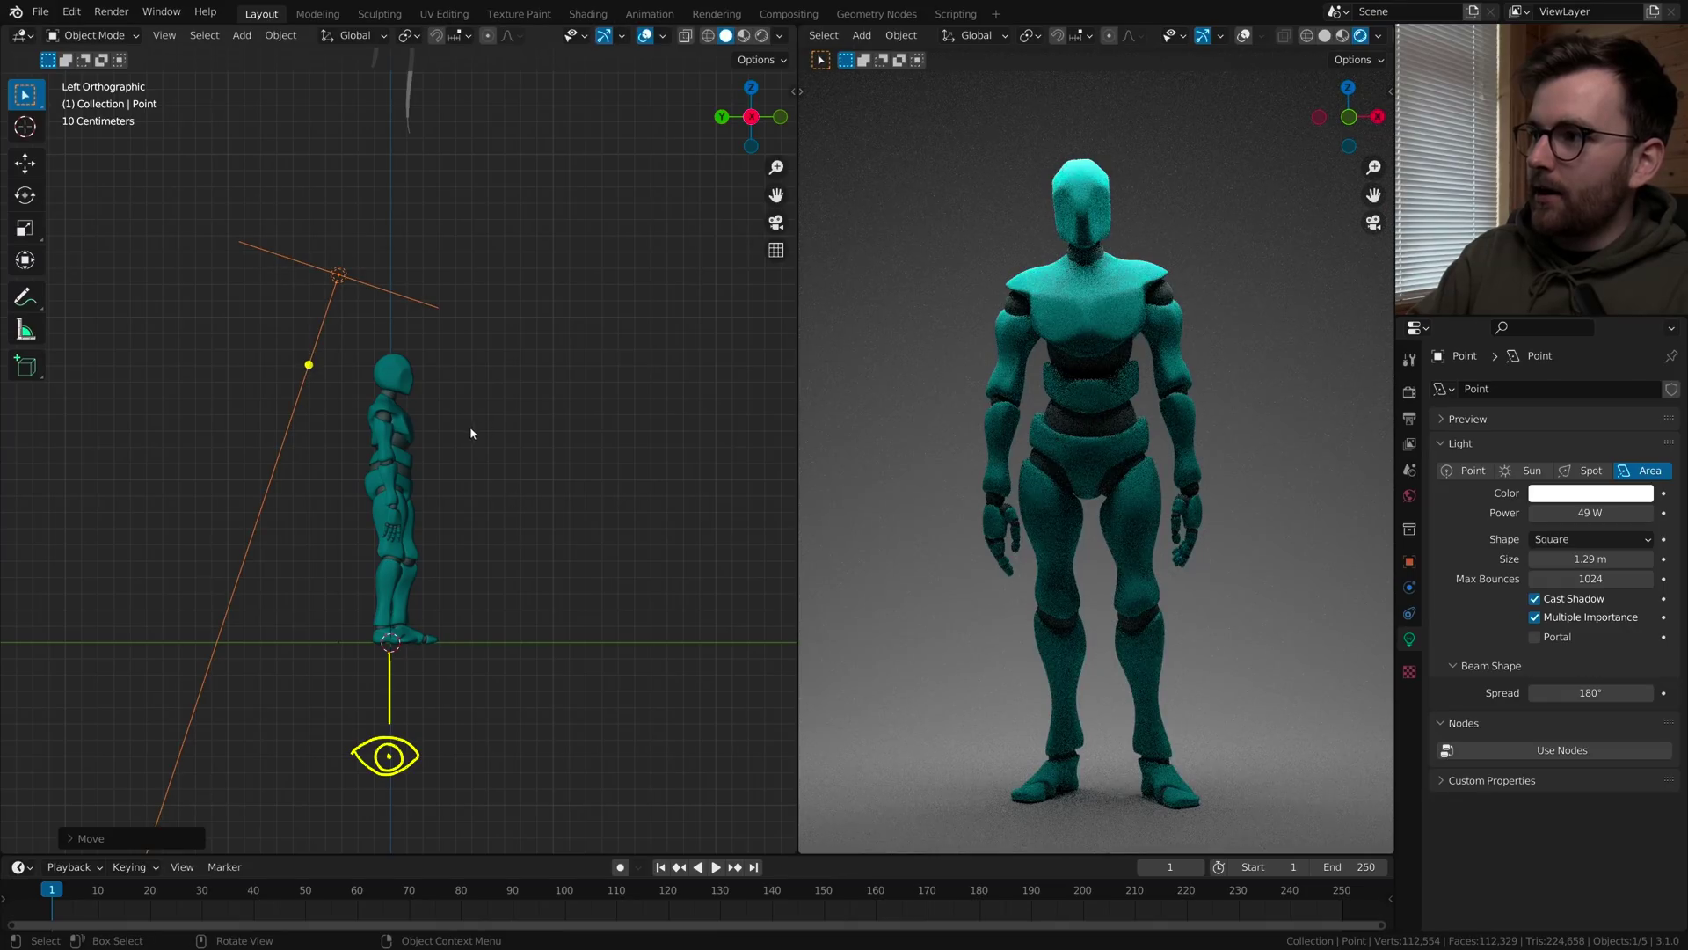
- Annotate light arrows from the area light to the head, plus rays hitting the floor in front and bouncing up to the legs and waist
scroll(471, 492, up, 2)
shift+middle_drag(503, 445, 552, 472)
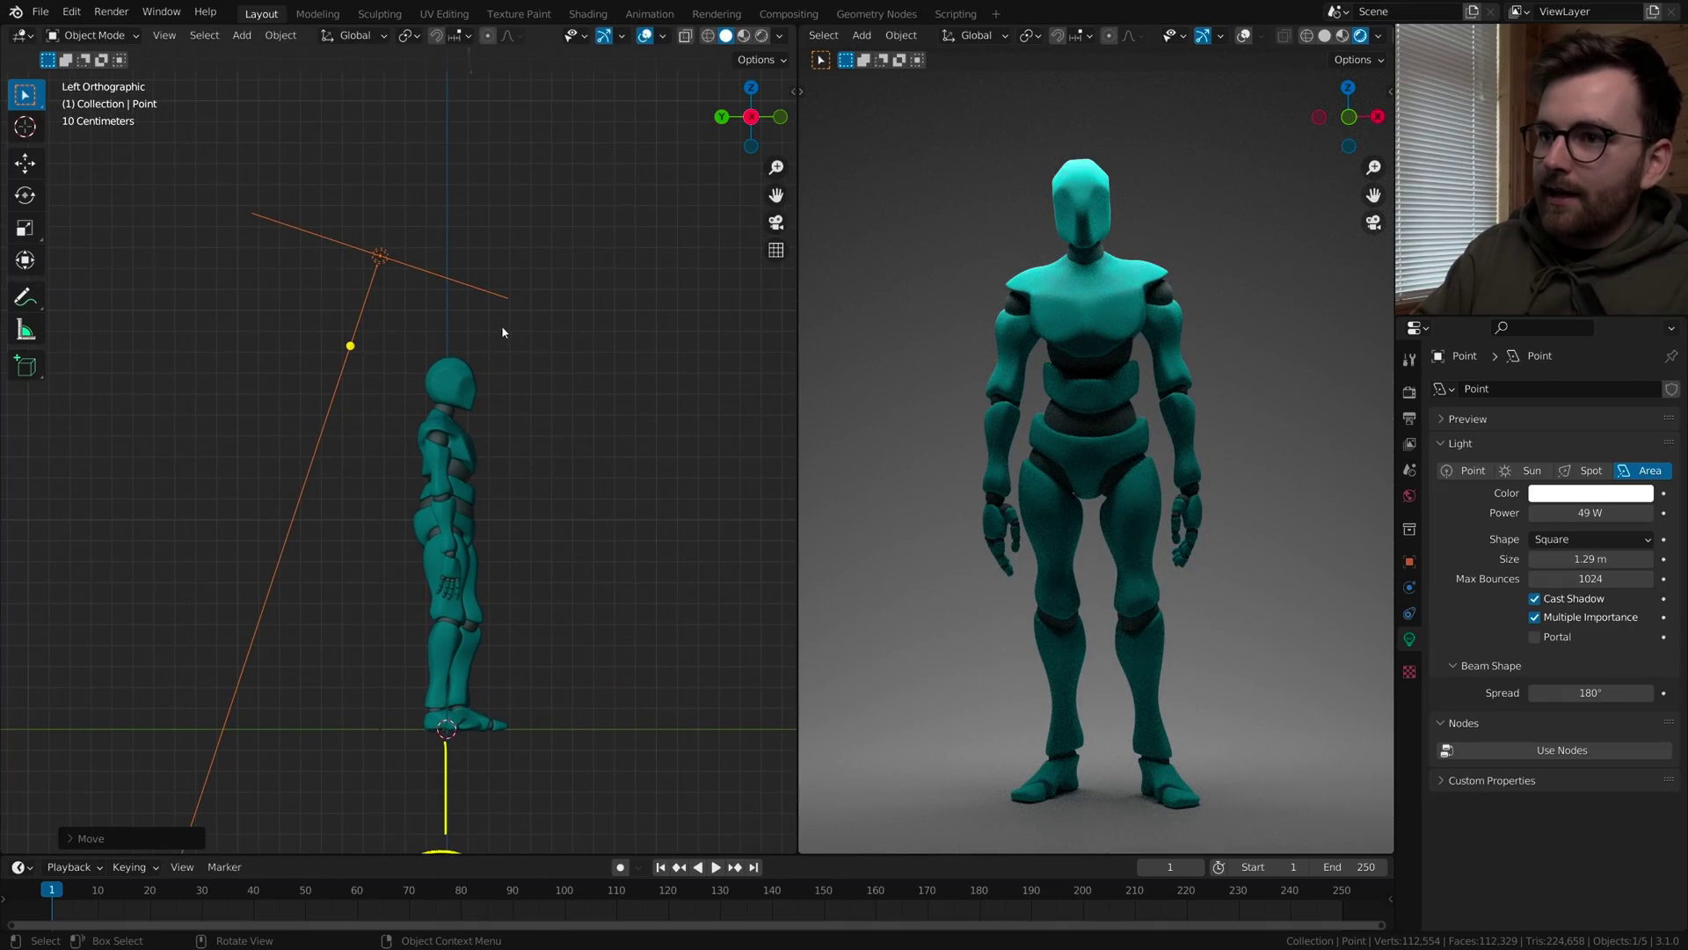
drag(495, 350, 483, 380)
drag(468, 292, 457, 344)
drag(506, 312, 510, 581)
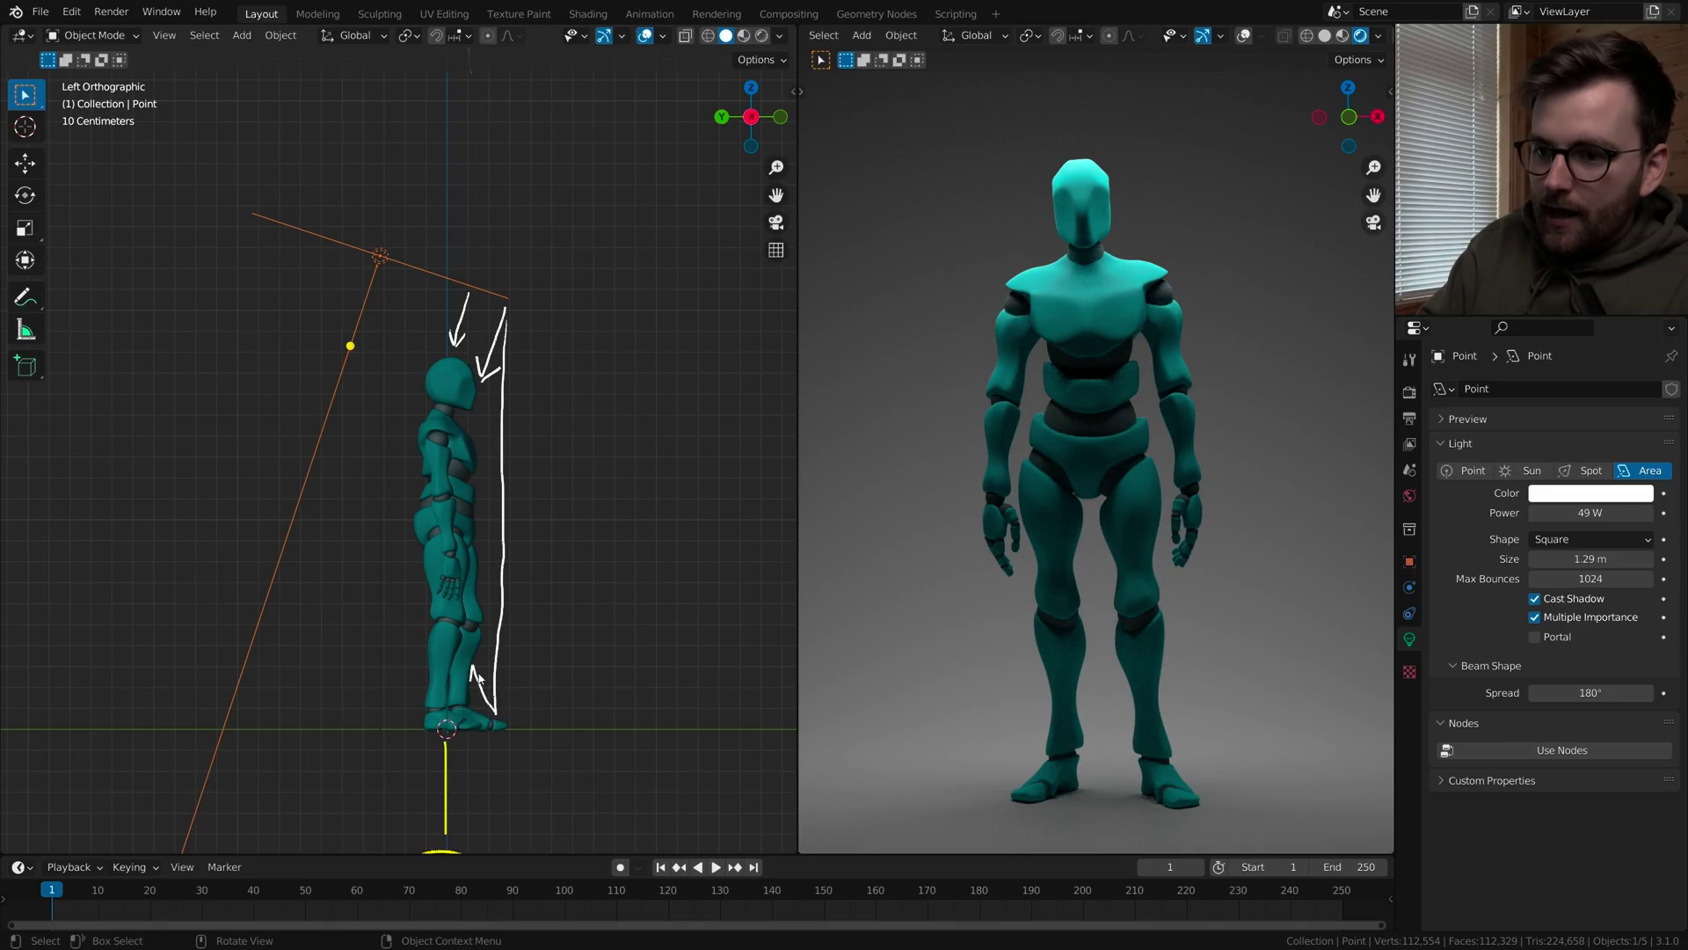
mouse_move(511, 336)
mouse_down()
mouse_move(545, 675)
mouse_move(490, 552)
mouse_up()
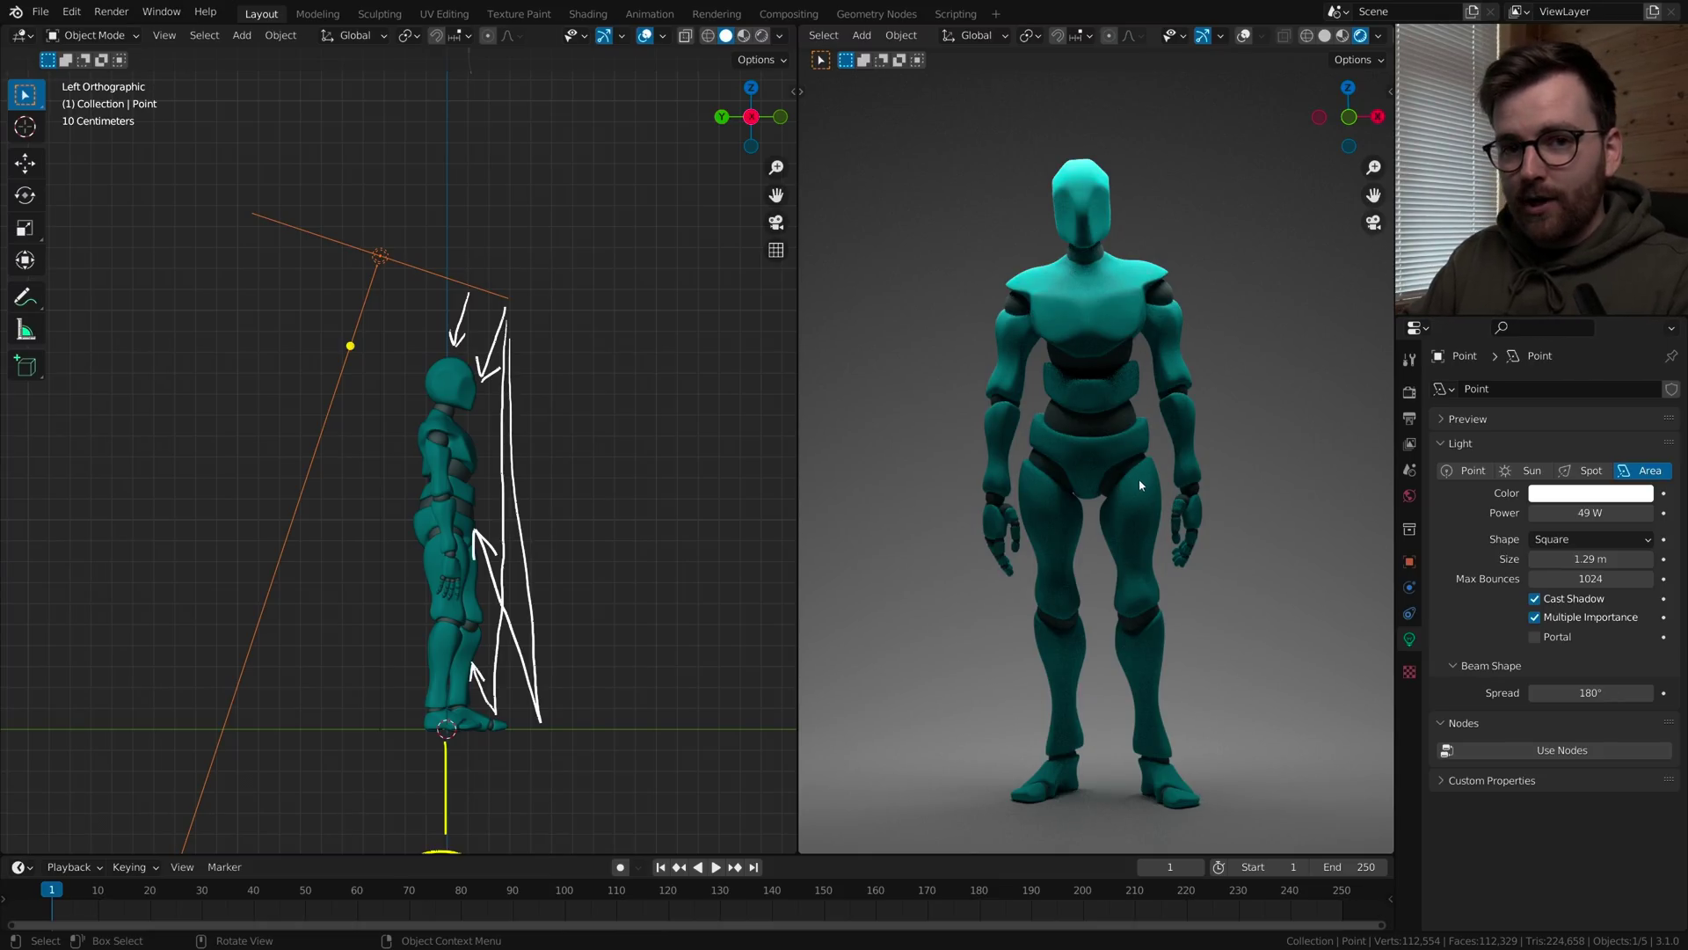
- Annotate light arrows falling behind the figure and bouncing up from the floor, and mark the floor bounce areas behind and in front
shift+middle_drag(318, 298, 335, 314)
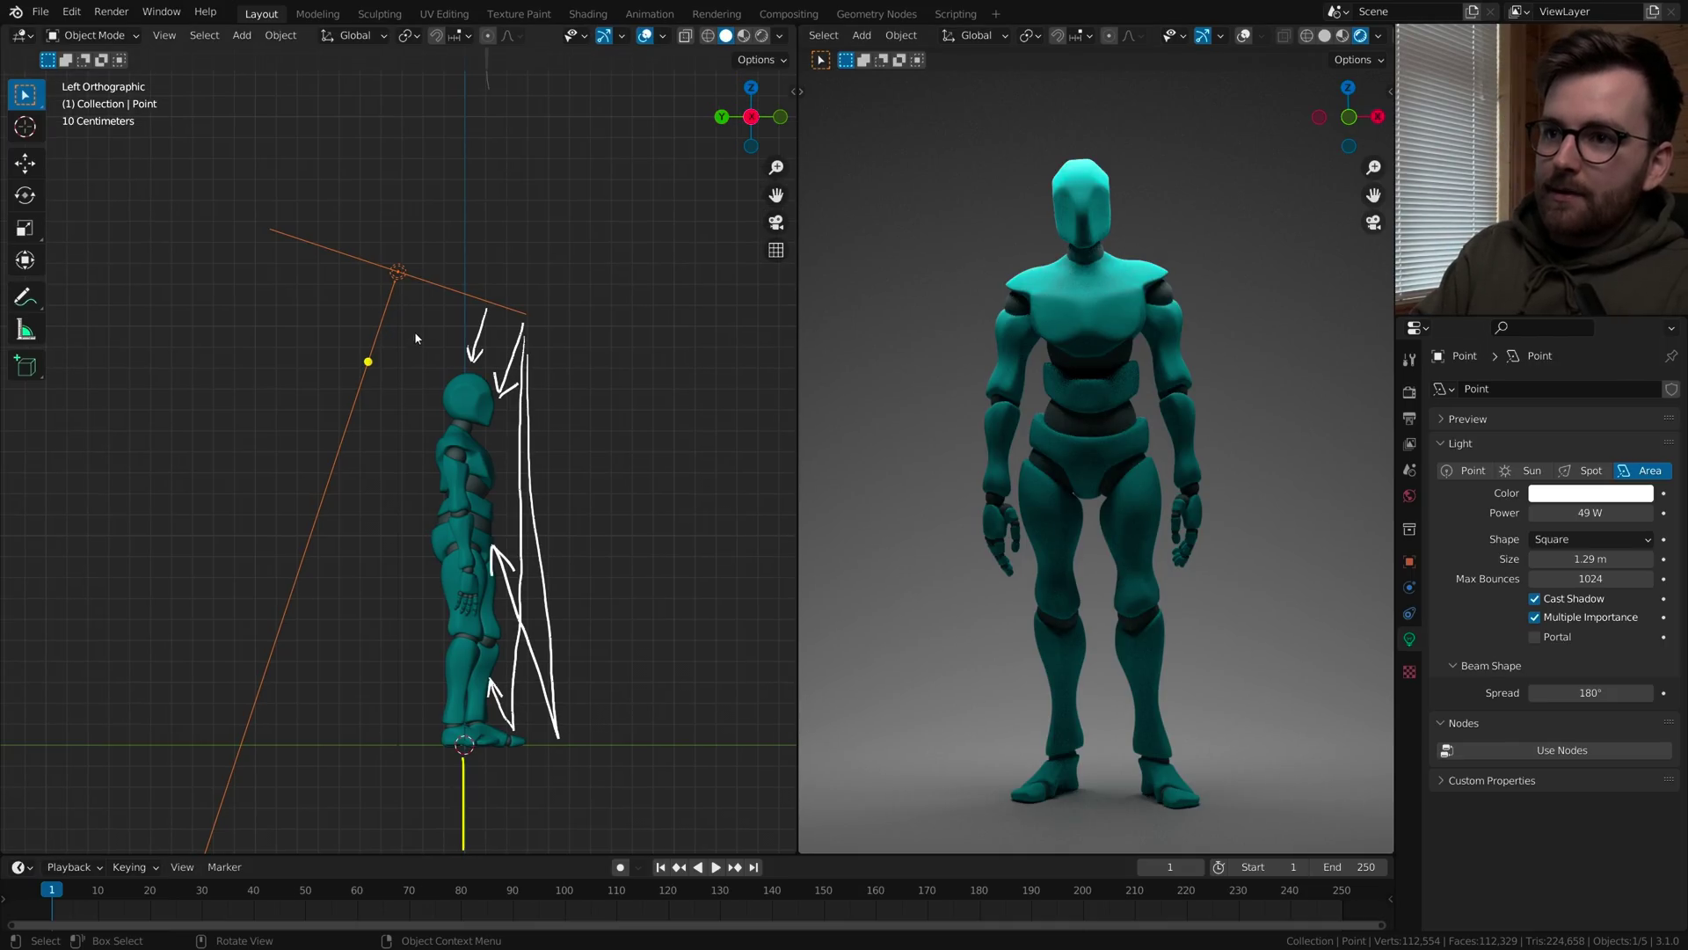
drag(412, 411, 428, 427)
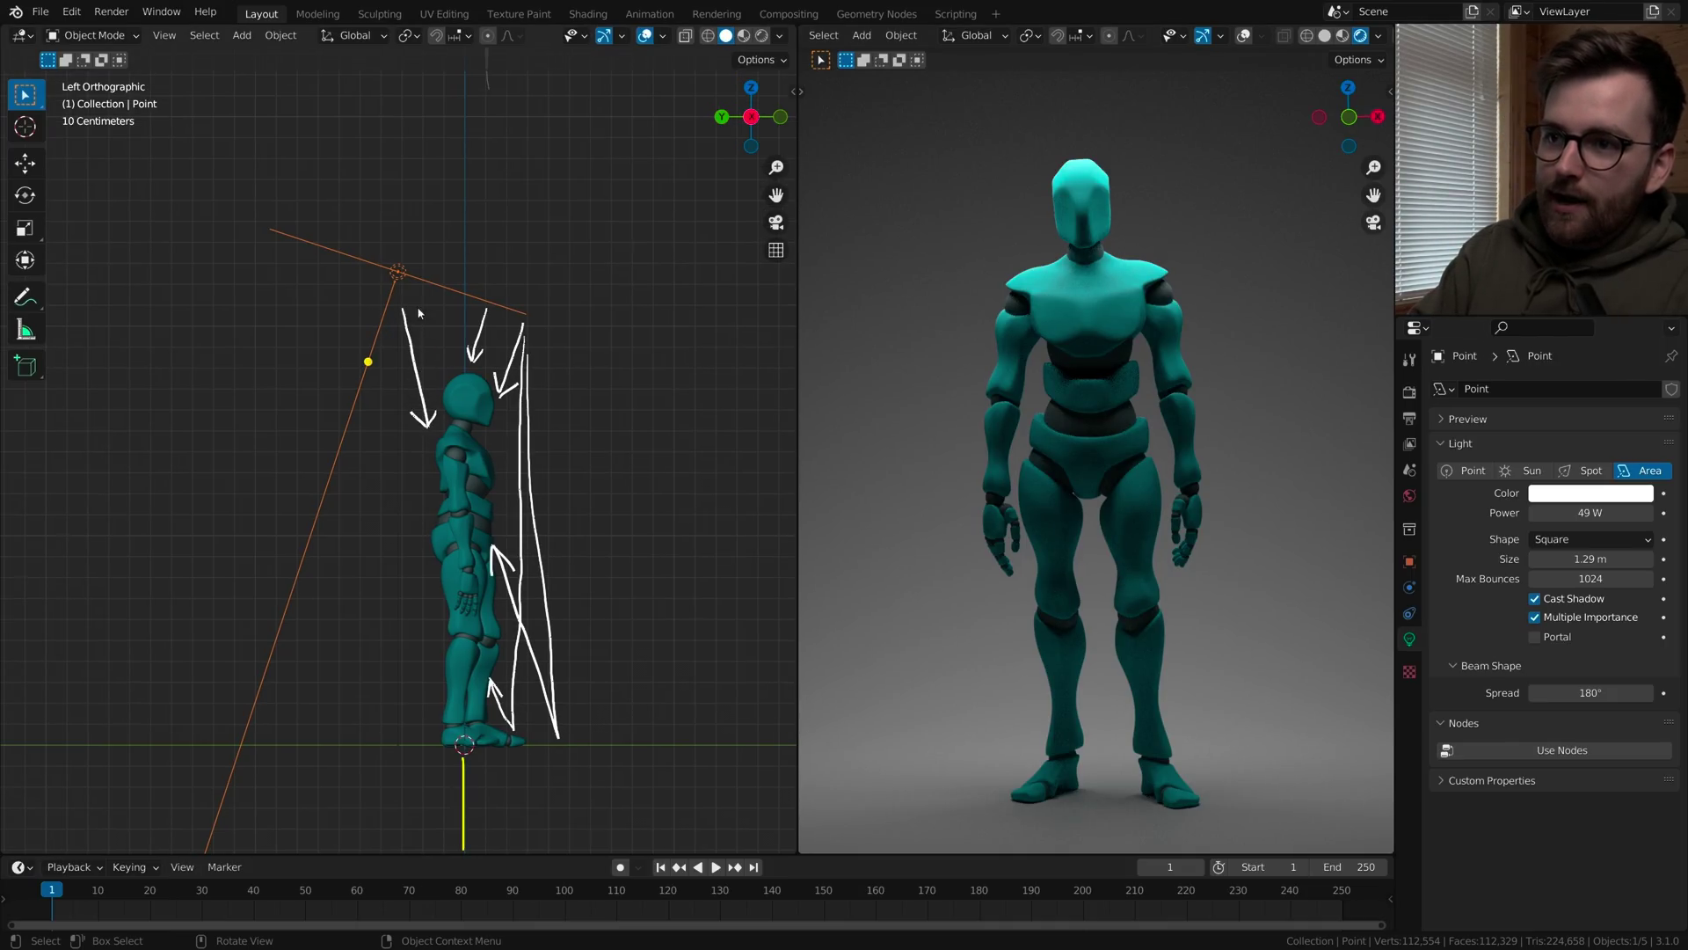
drag(367, 303, 429, 730)
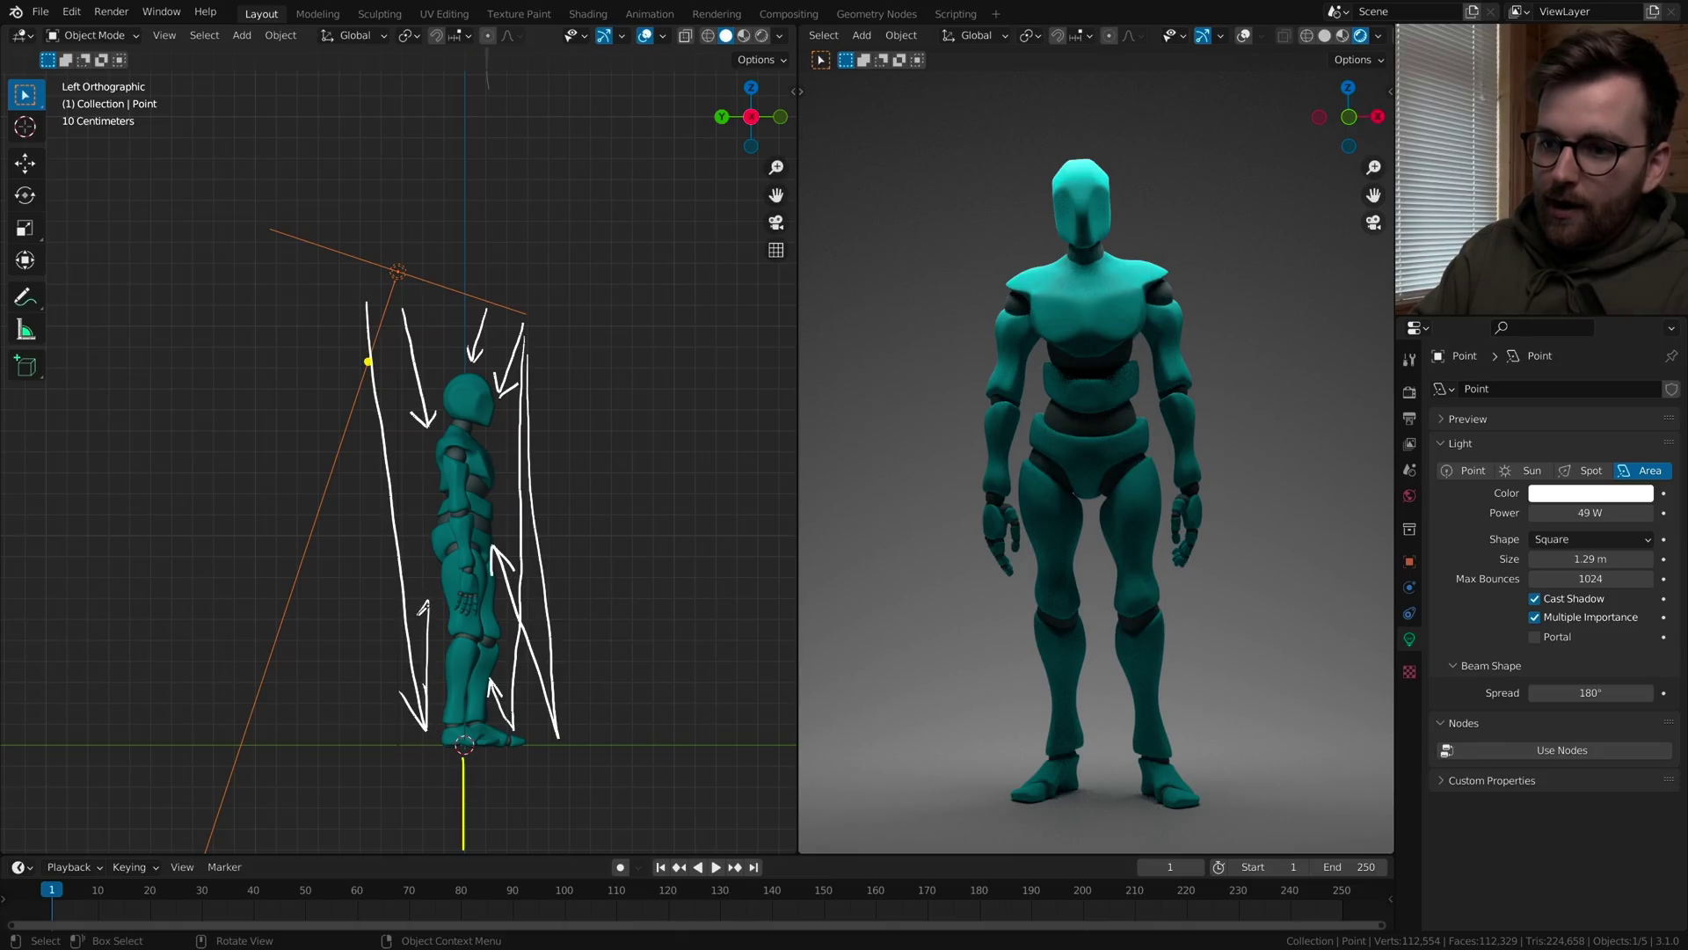
drag(428, 603, 426, 694)
drag(429, 603, 436, 621)
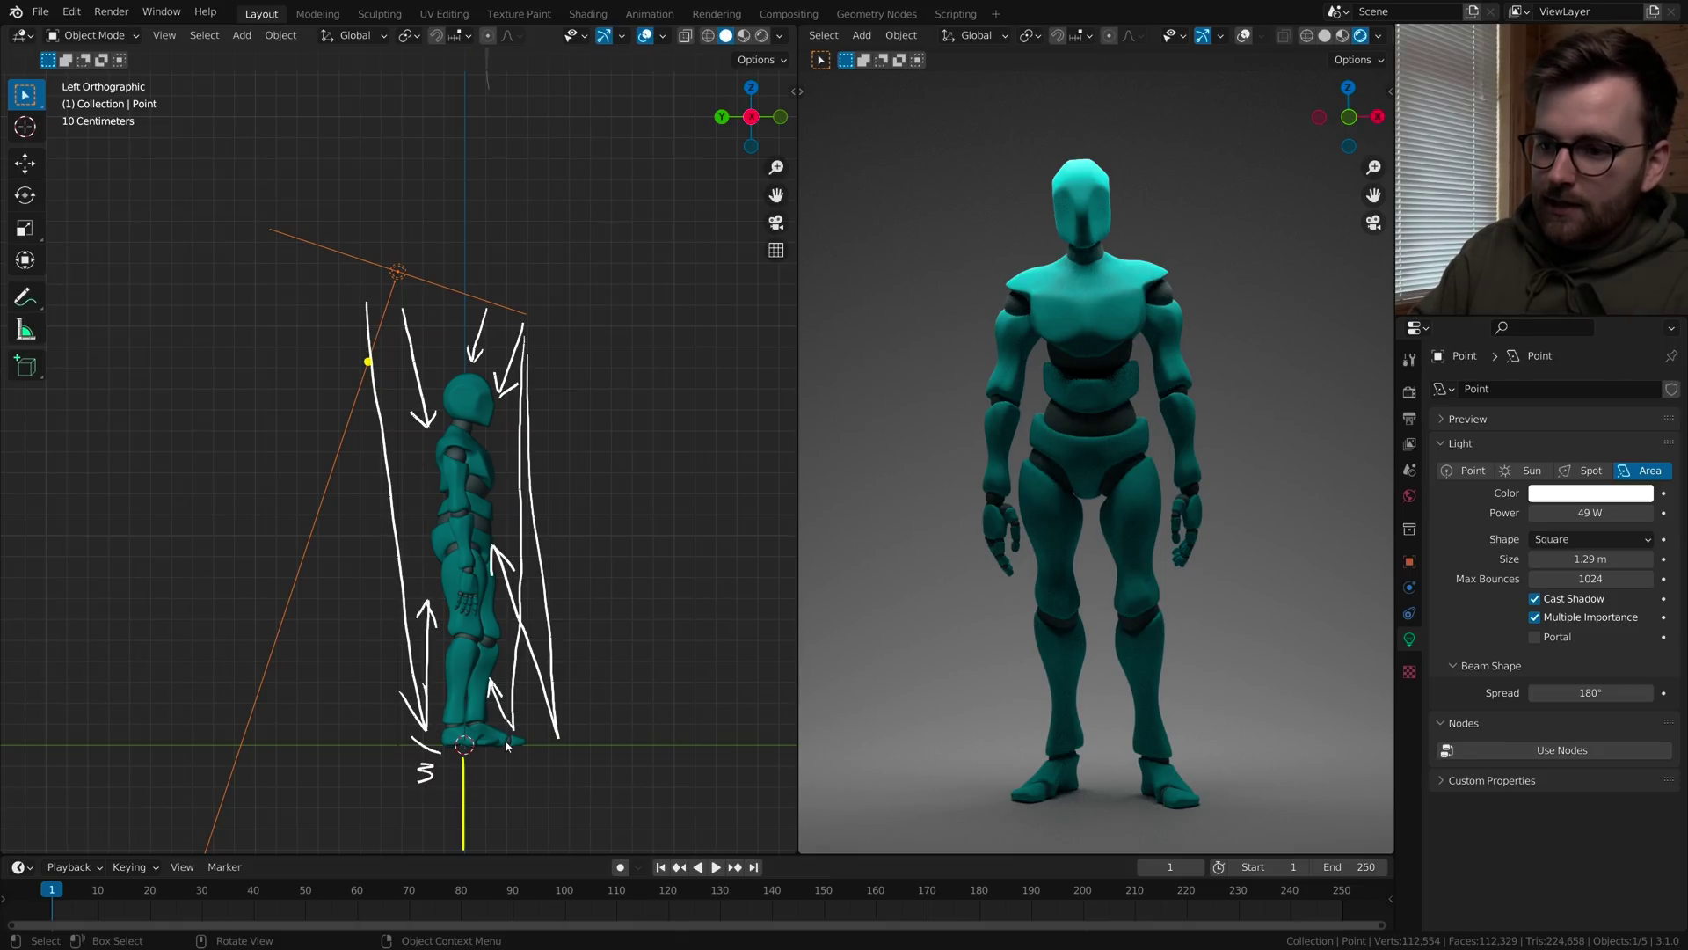
drag(506, 746, 585, 753)
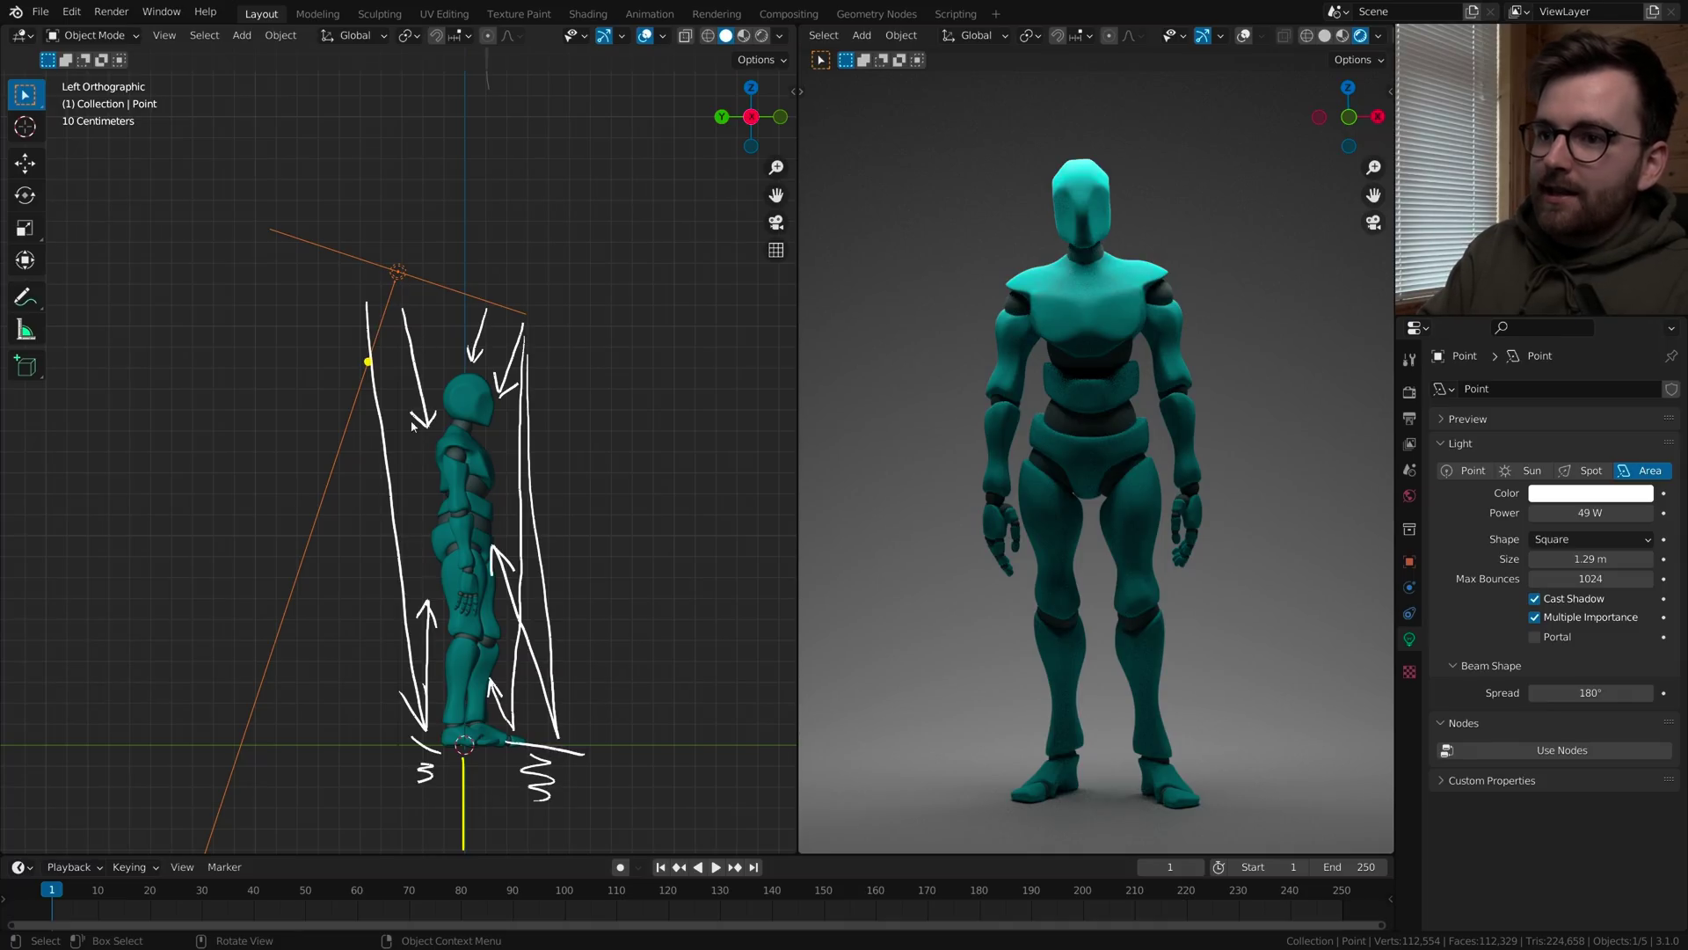
- Examine the light on the figure's shoulders and head up close in the rendered view
scroll(967, 303, up, 5)
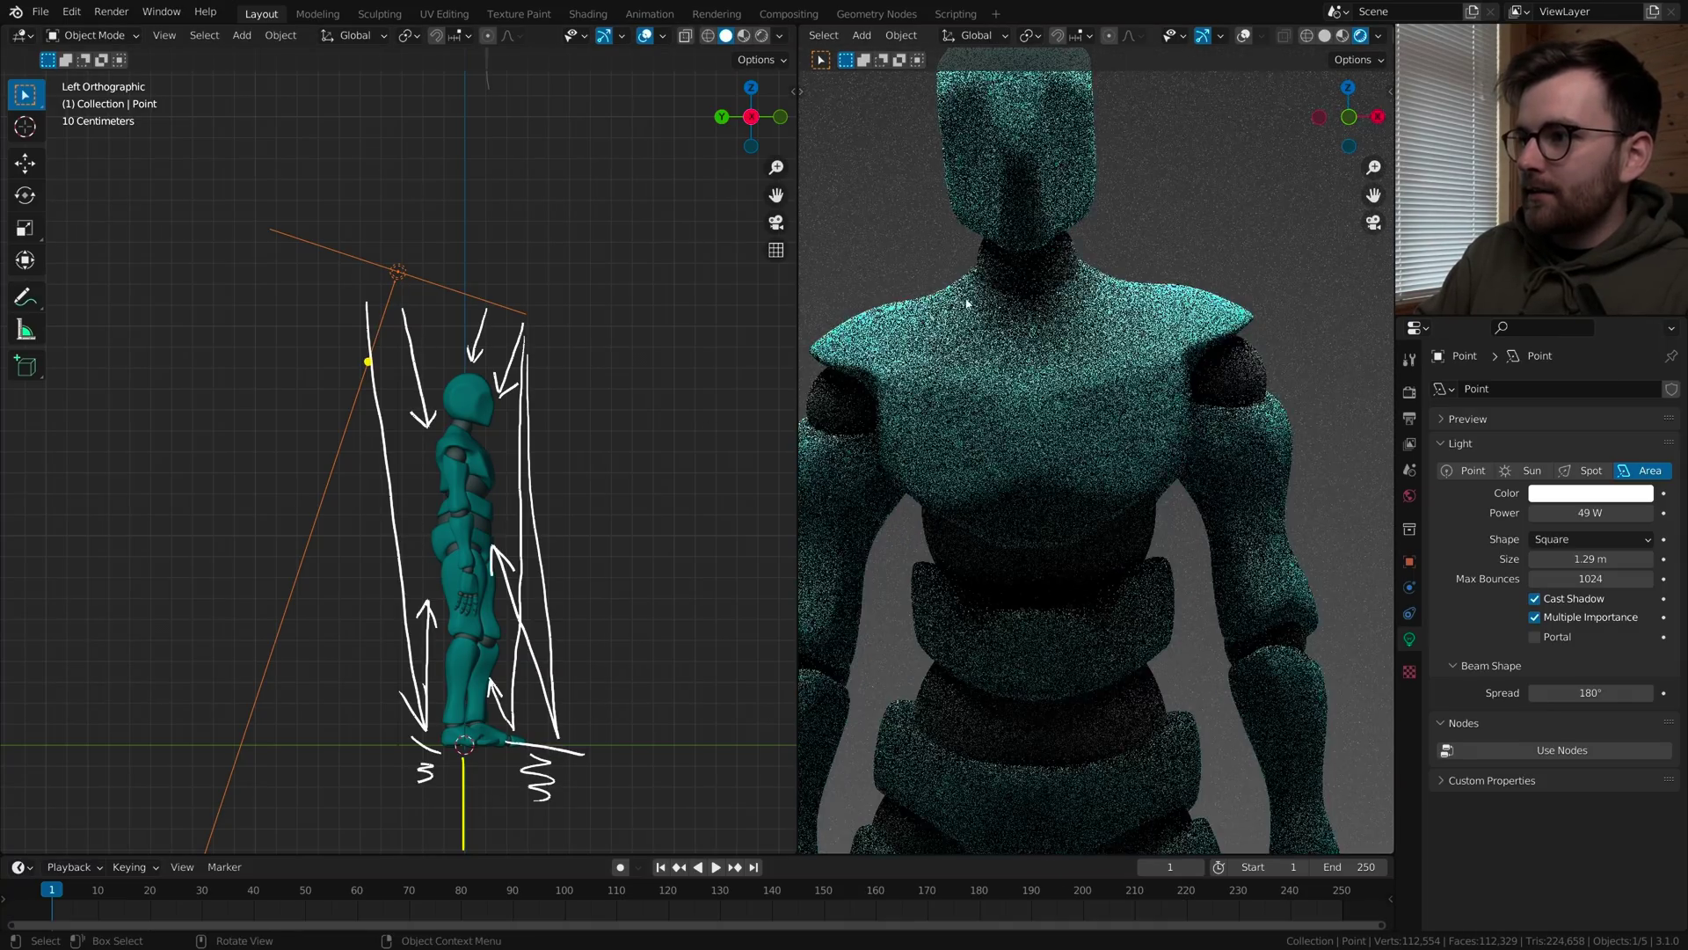
scroll(1086, 429, up, 5)
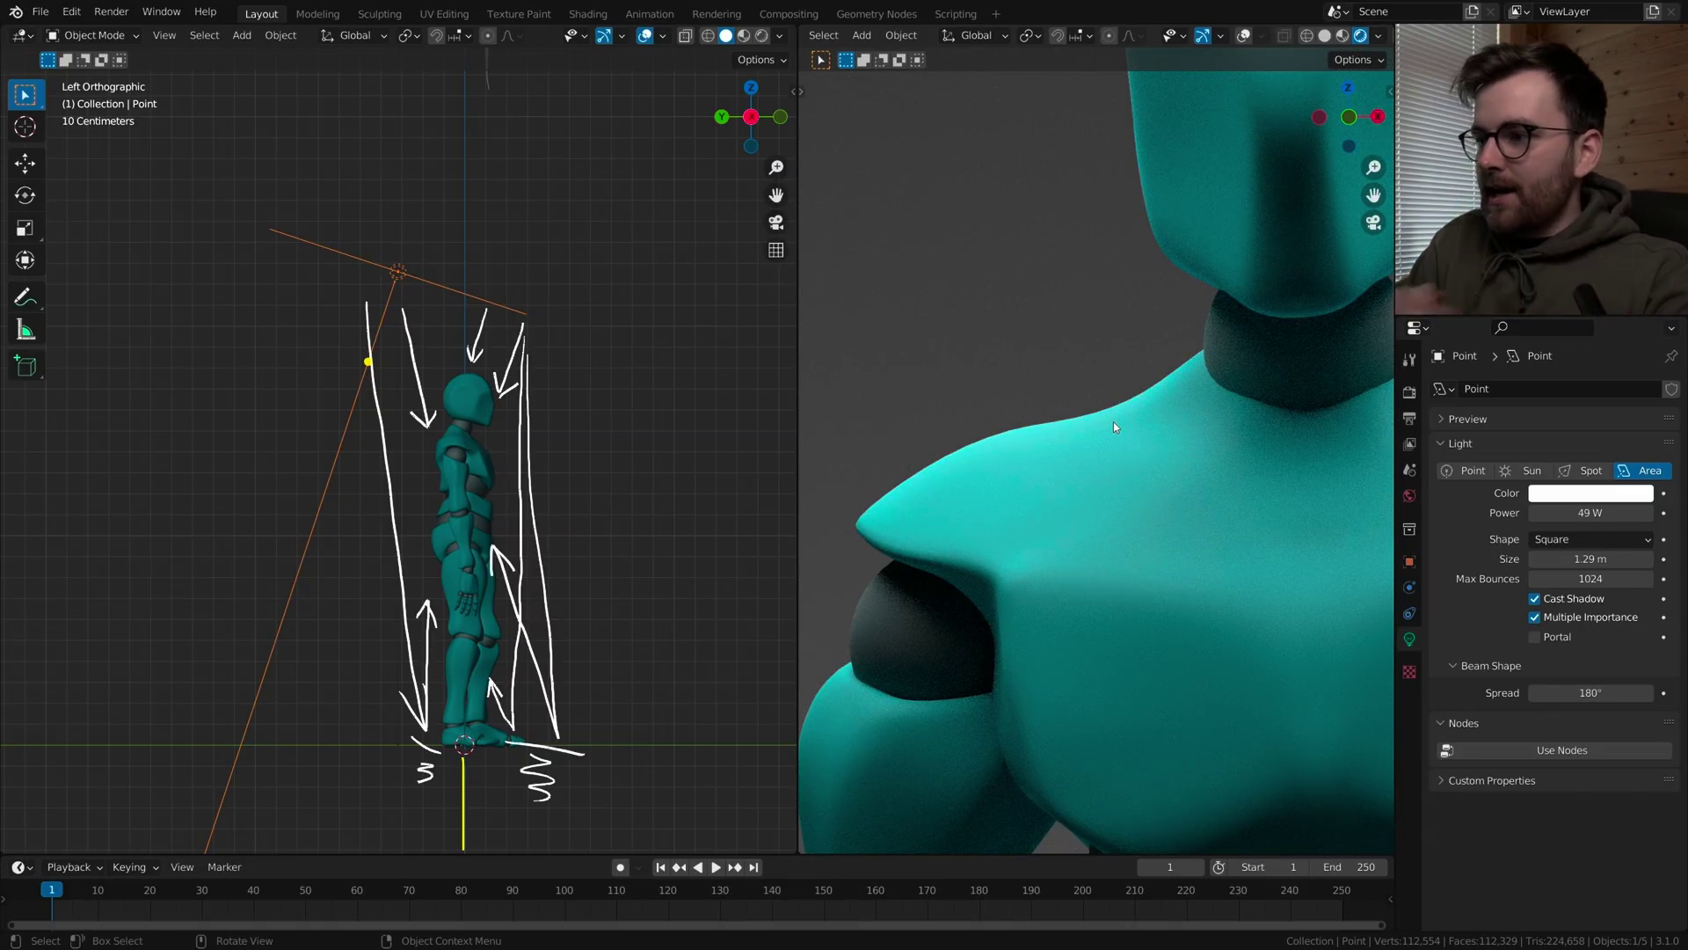
scroll(1075, 369, down, 5)
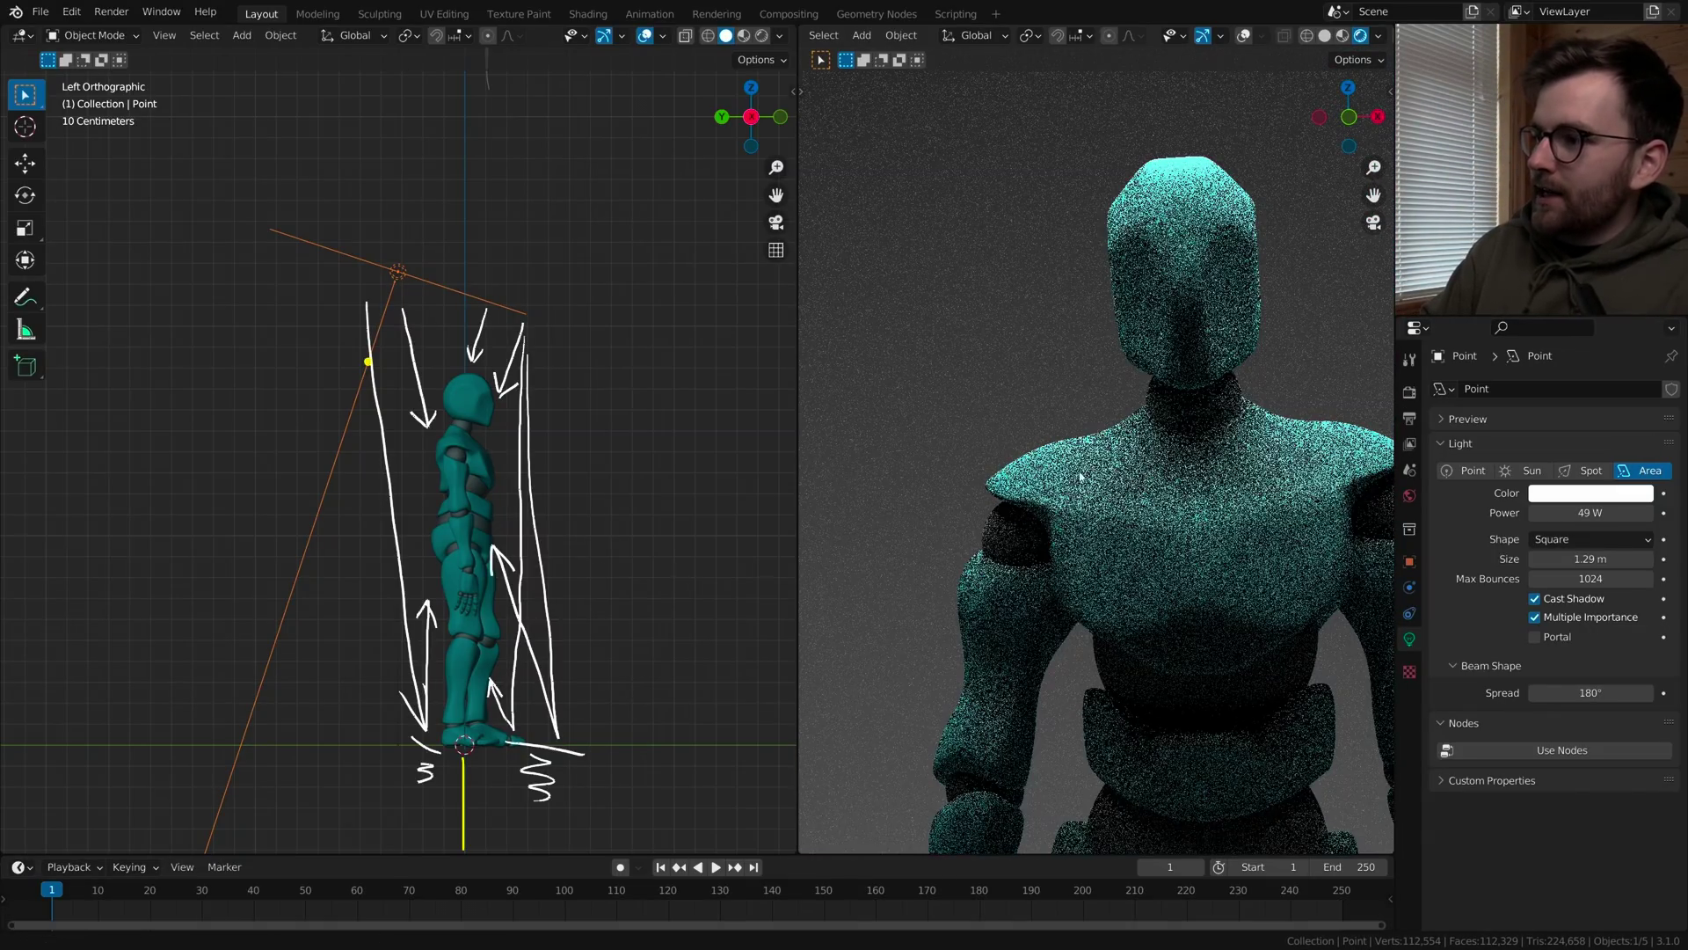
middle_drag(1079, 476, 1090, 536)
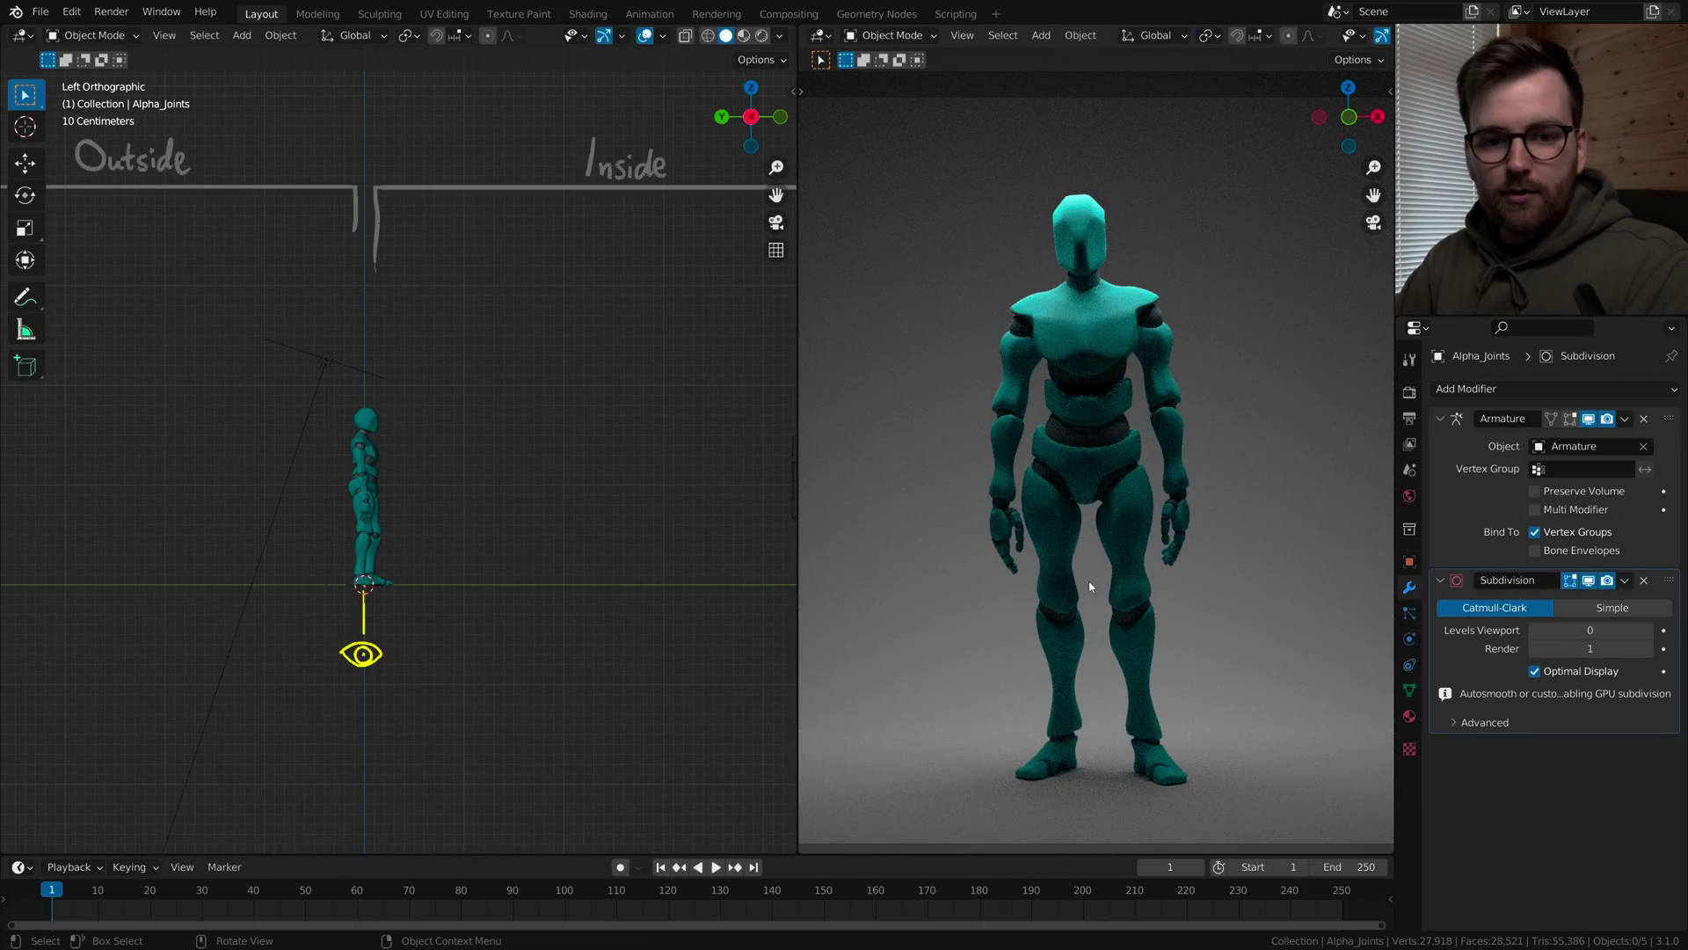
- Play the figure's animation to check the lighting in motion, stop it, and return to frame 1
key(space)
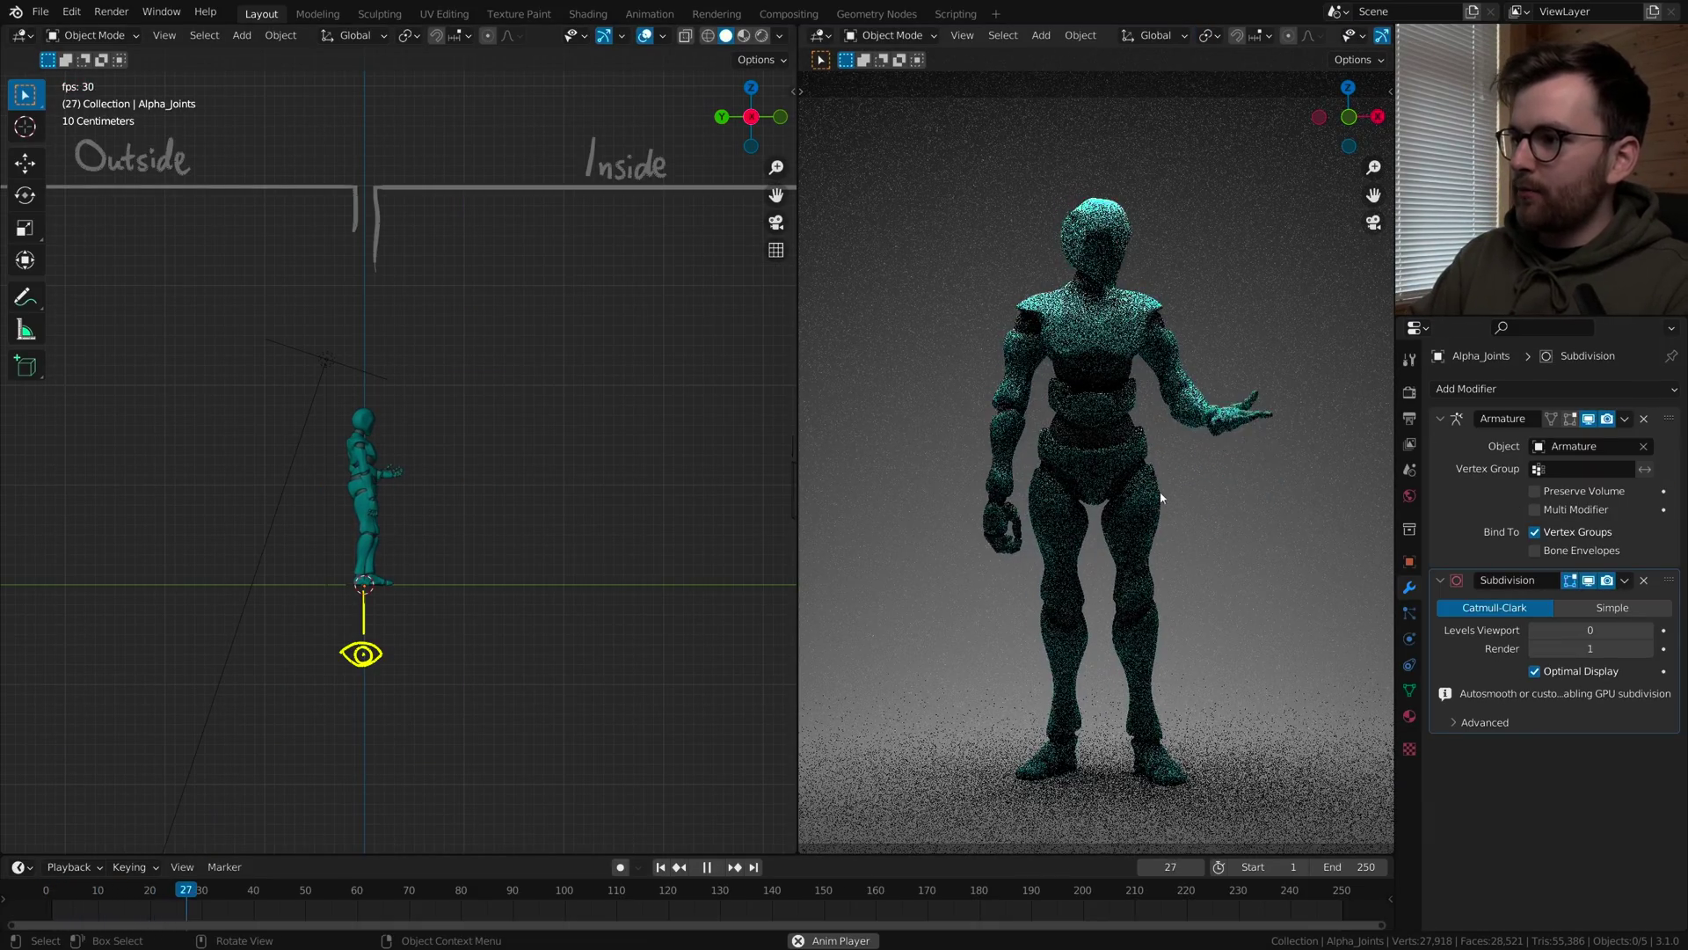
shift+middle_drag(1090, 368, 1052, 328)
shift+middle_drag(1180, 285, 1194, 312)
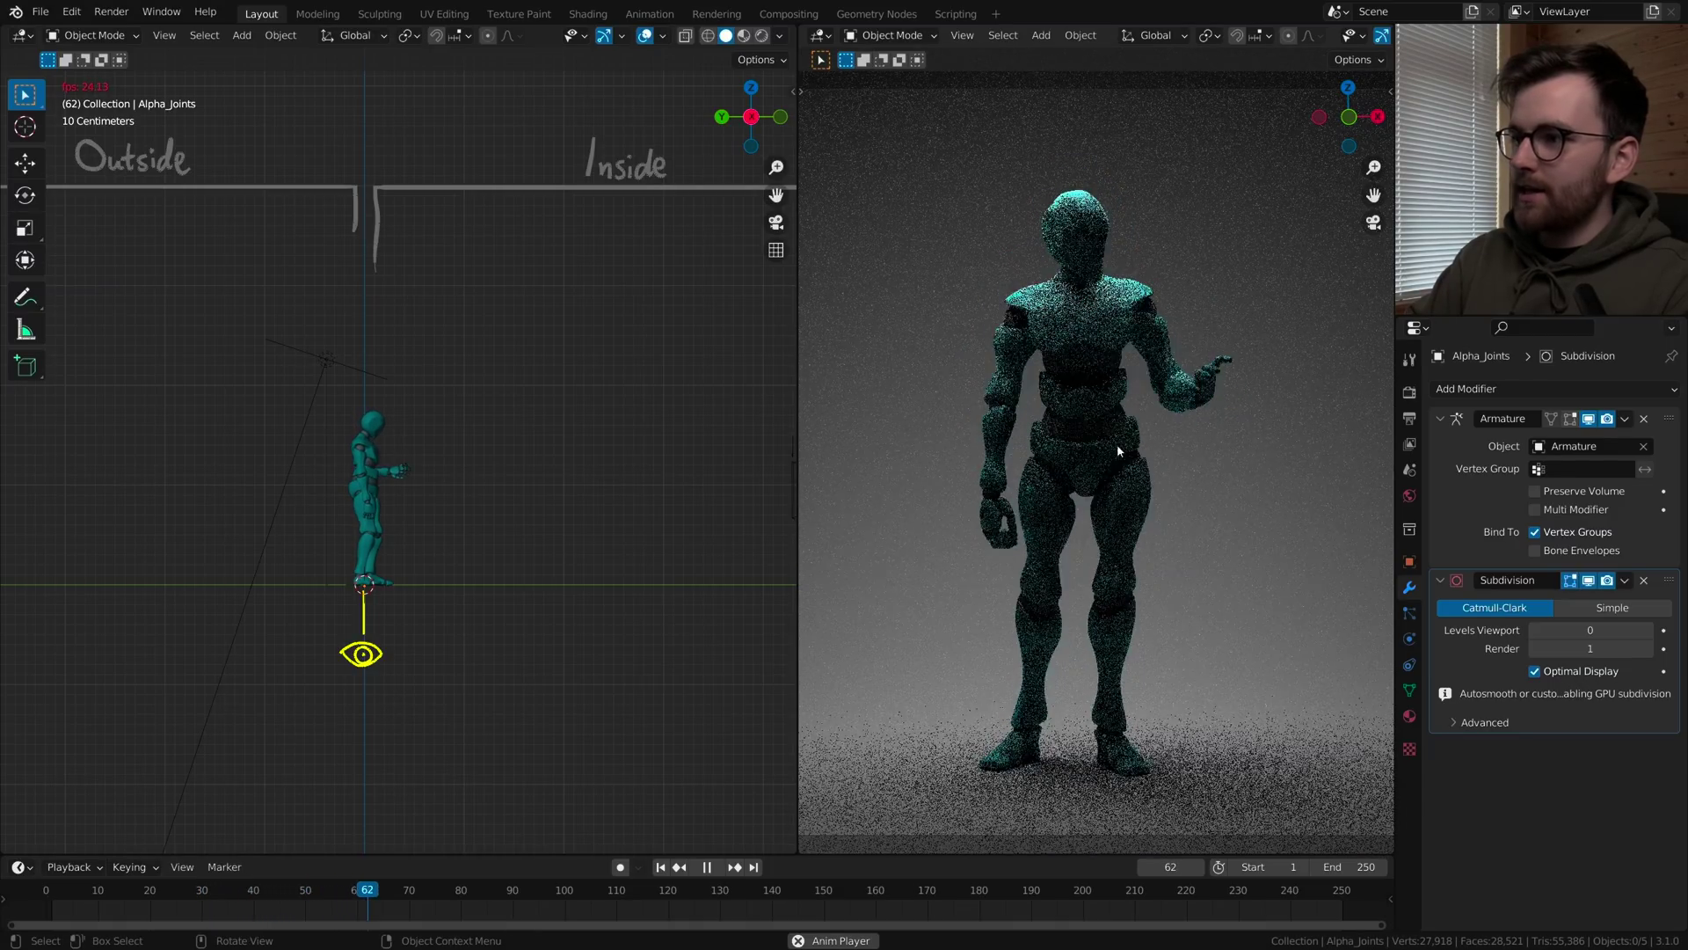
key(space)
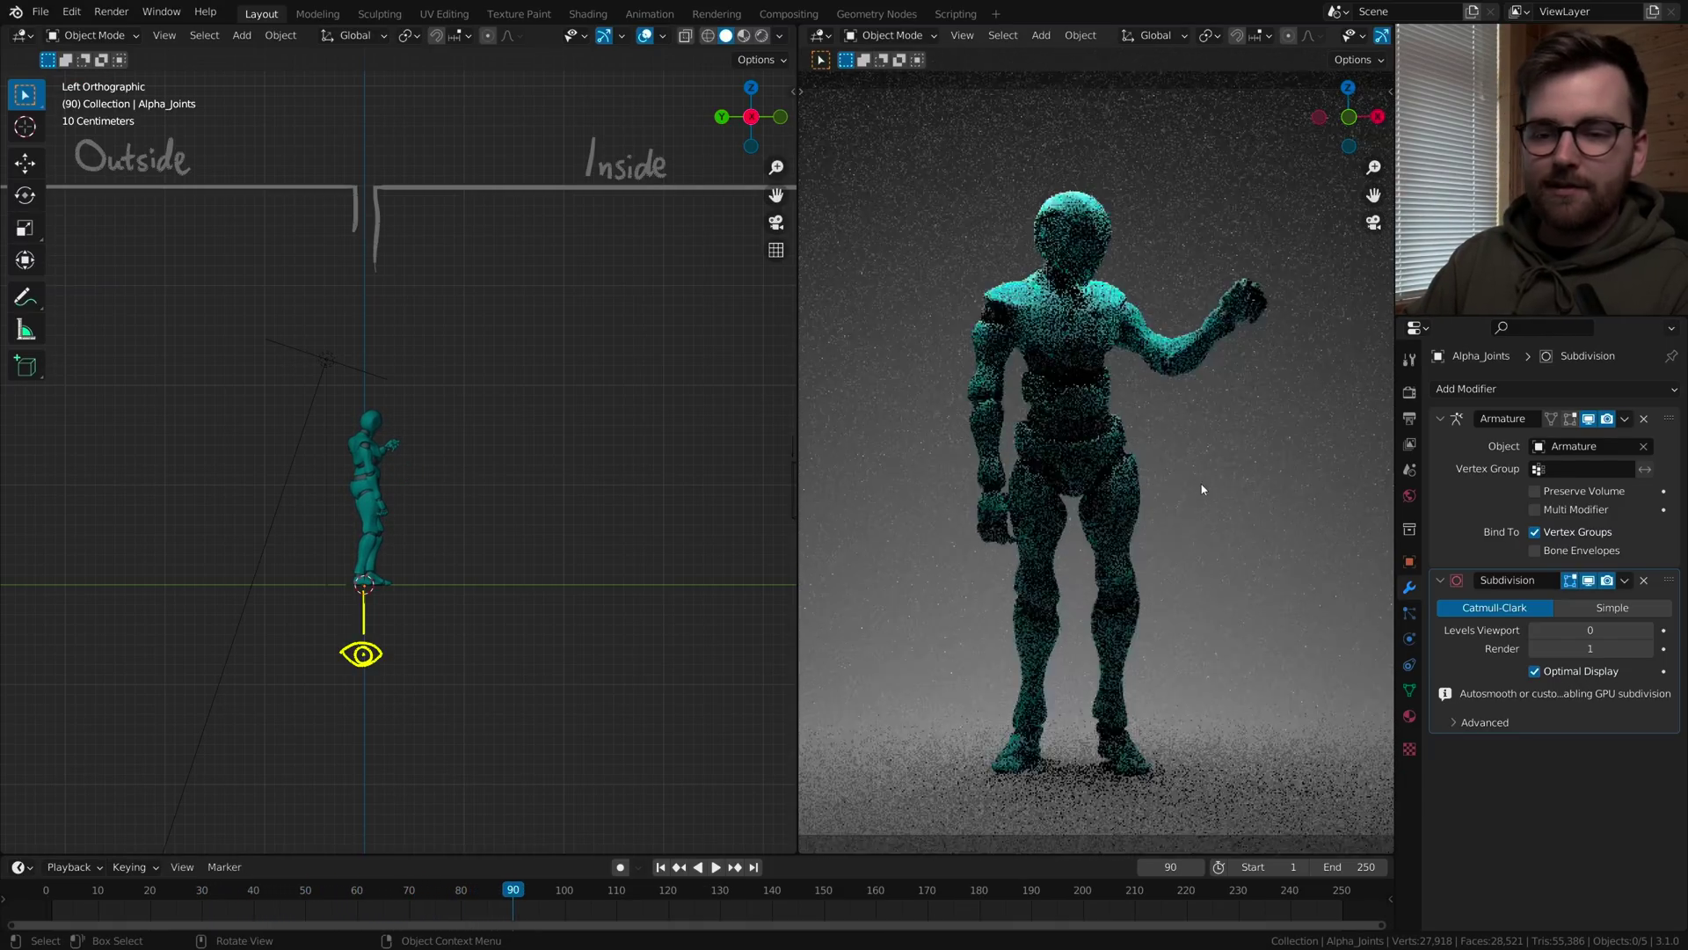
key(shift+Left)
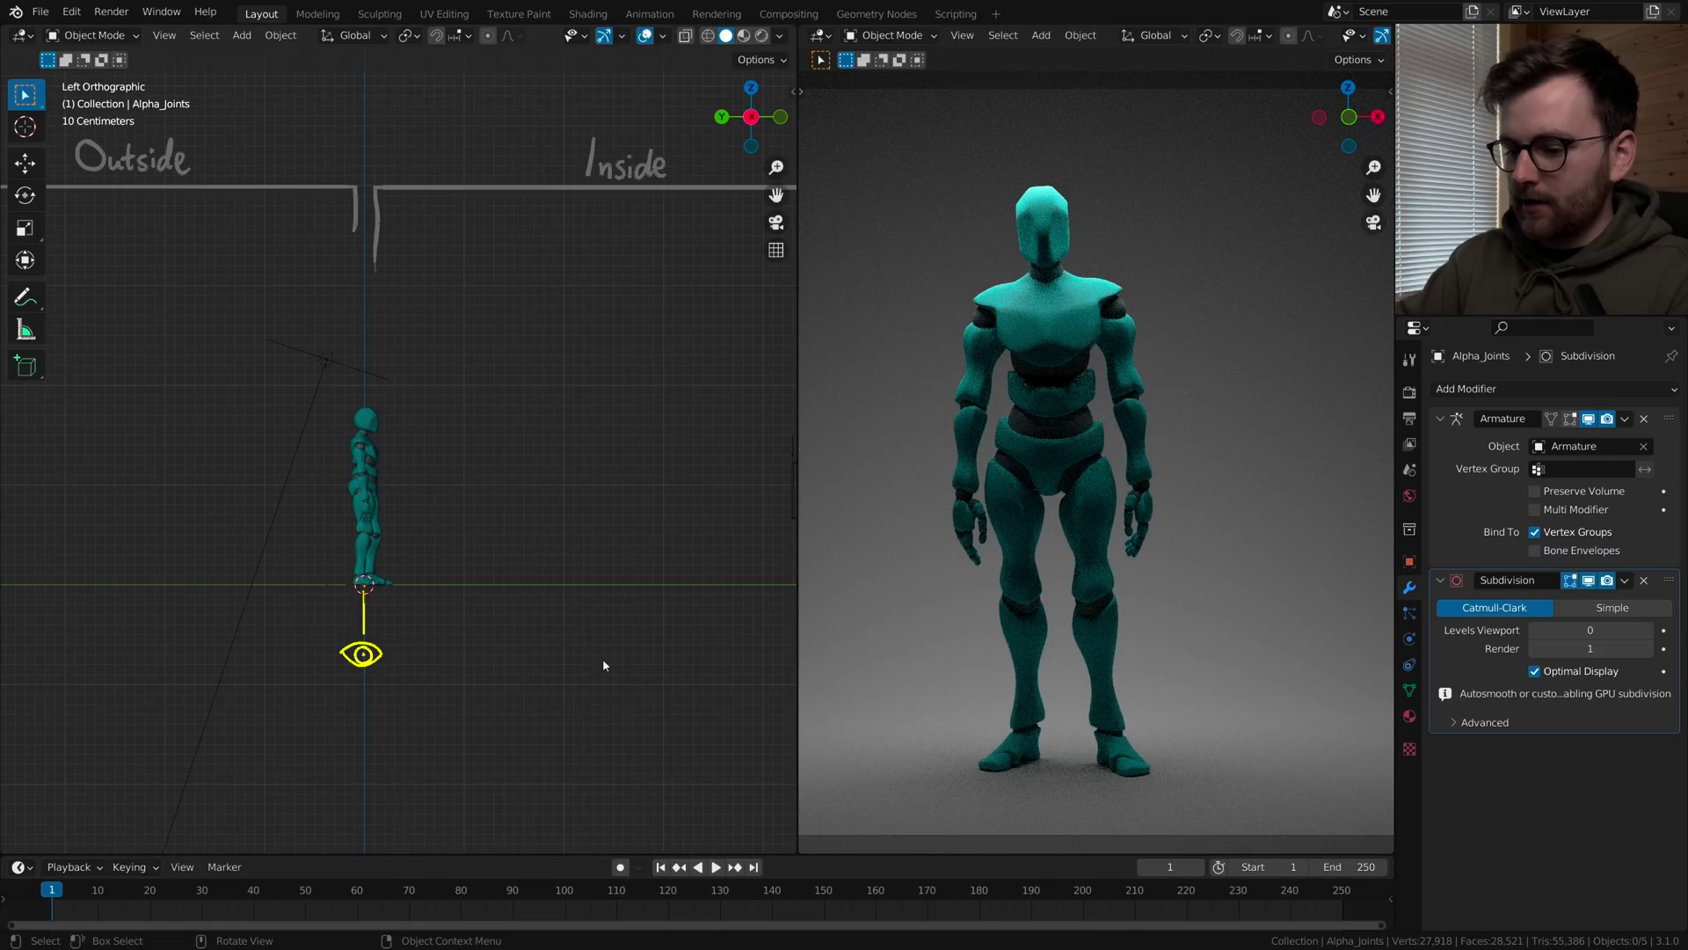
- Expand the rendered view to full screen, angle it slightly on the figure, and turn on the viewport overlays
key(ctrl+alt+space)
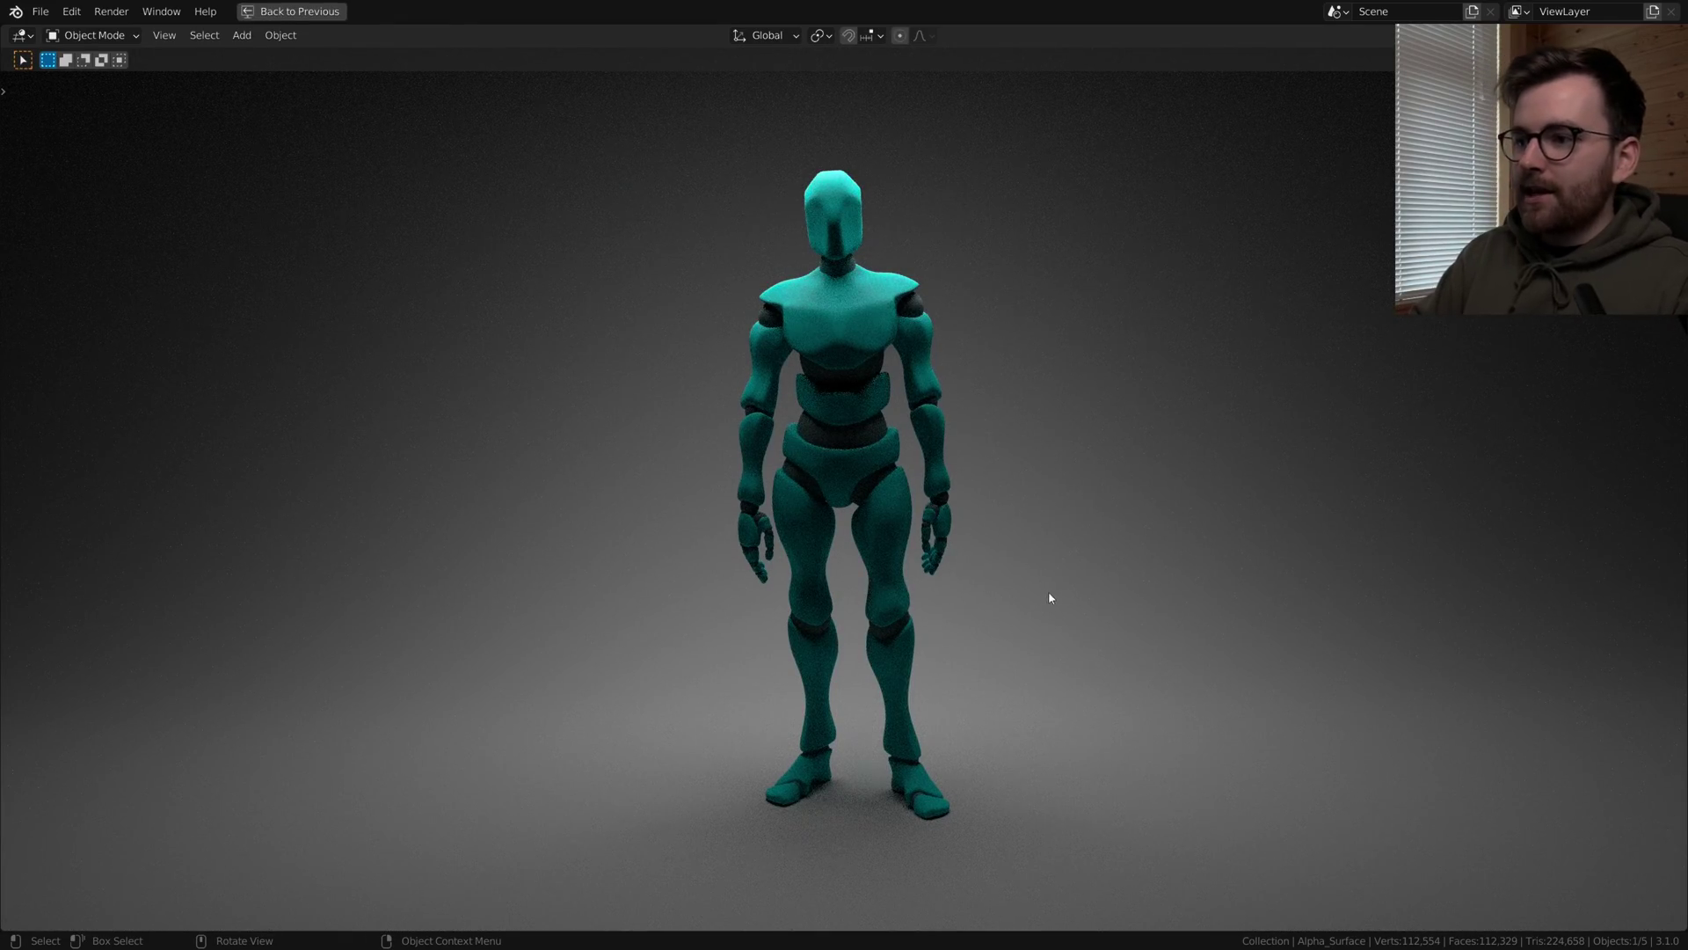
mouse_move(1049, 598)
middle_down()
mouse_move(1179, 606)
mouse_move(1035, 603)
middle_up()
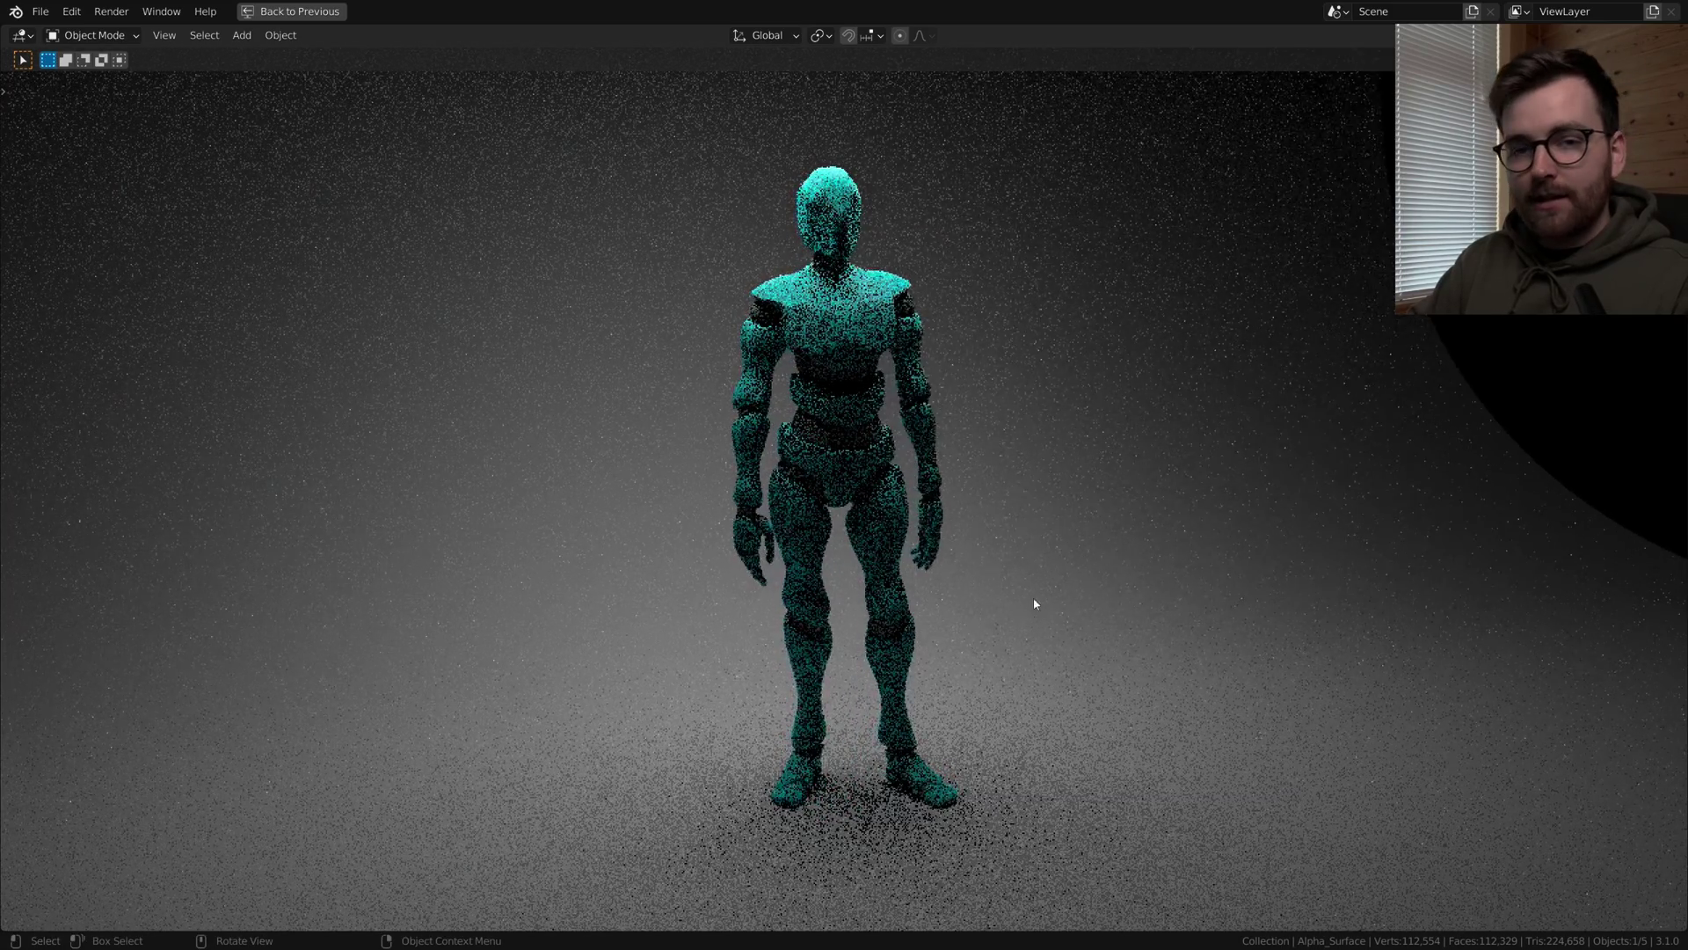
key(shift+alt+z)
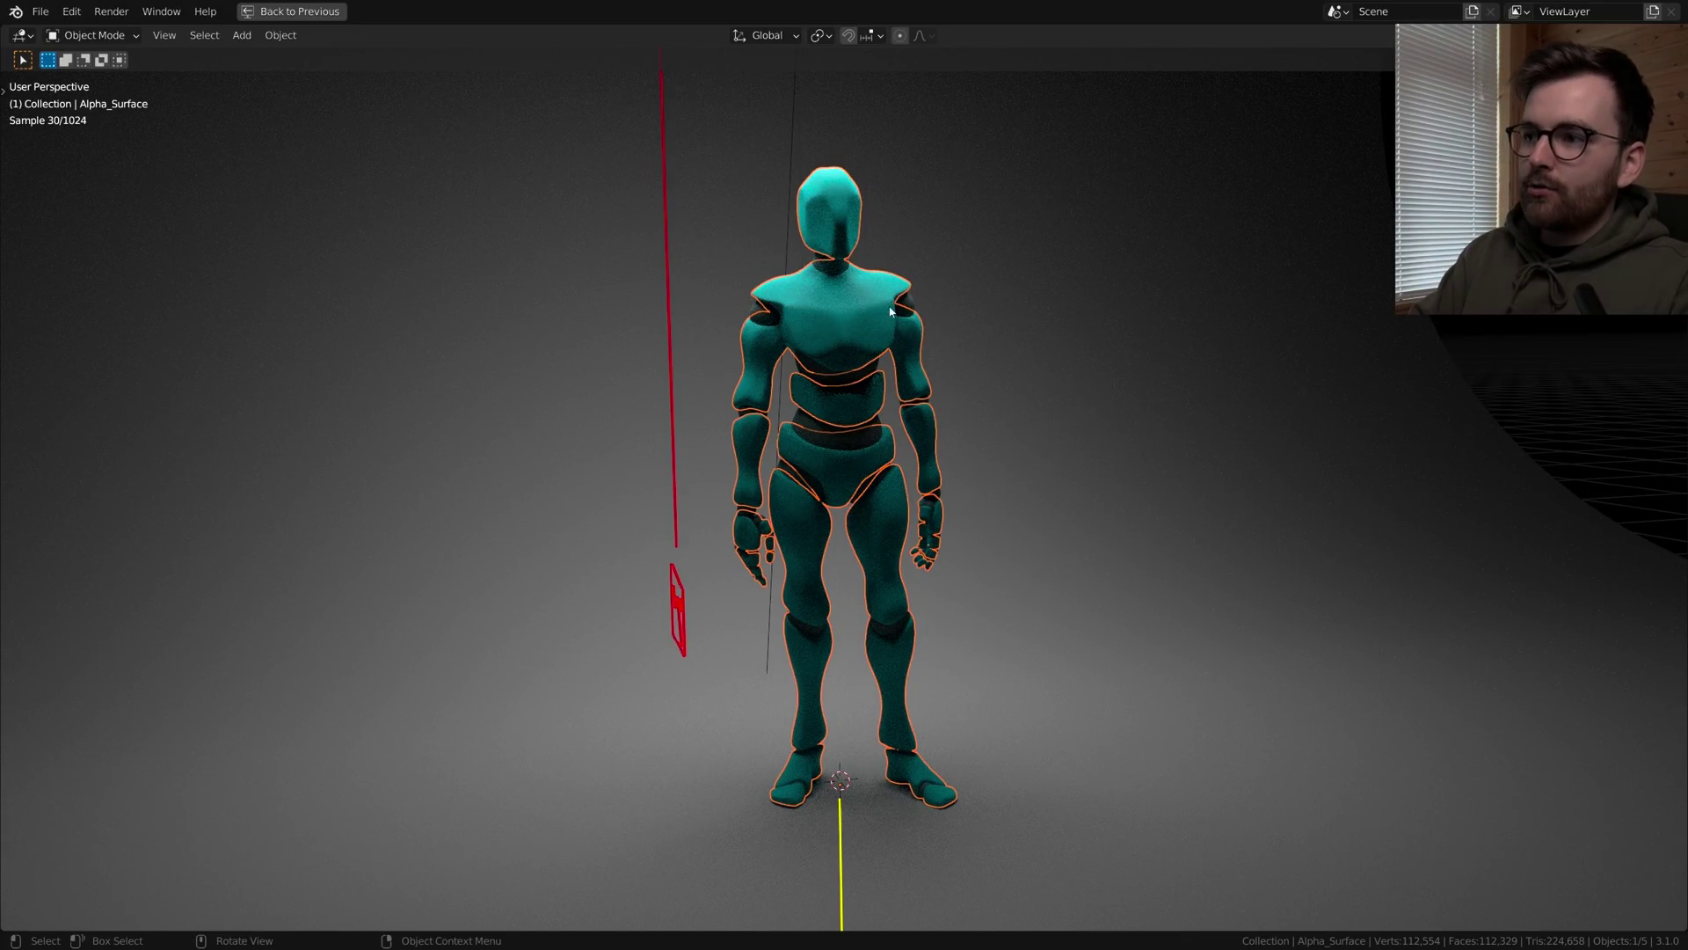